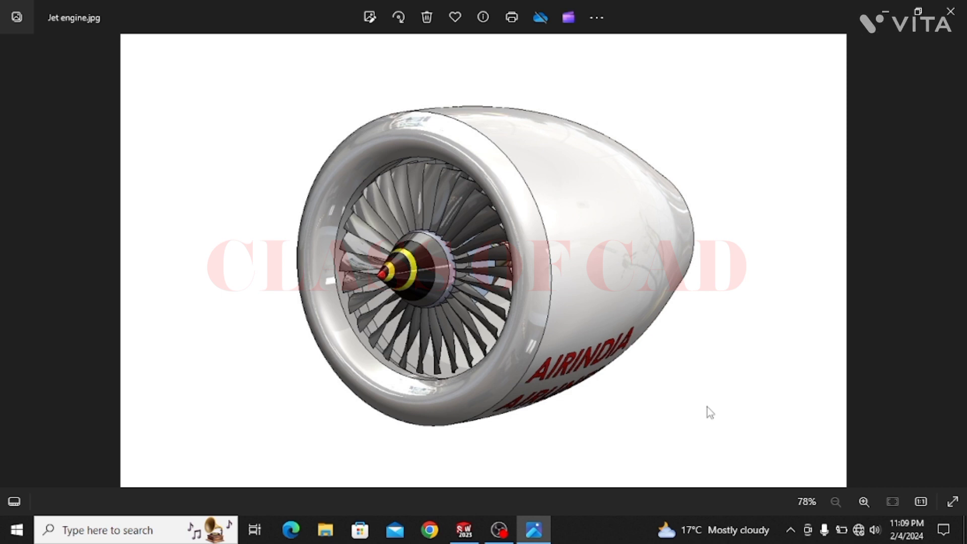
- Switch to SOLIDWORKS, create a new part and start a sketch on its Right Plane
{"action": "left_click", "coordinate": [464, 530]}
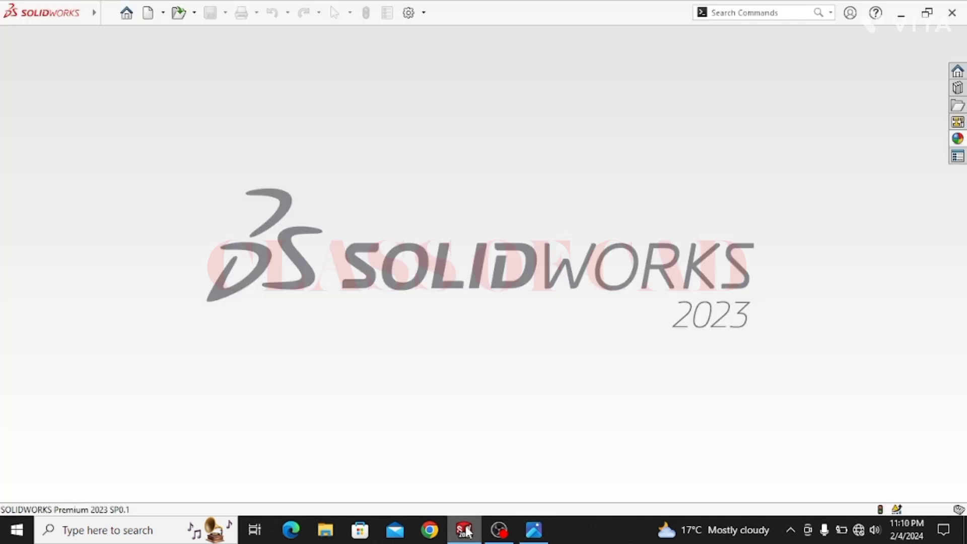
{"action": "left_click", "coordinate": [132, 17]}
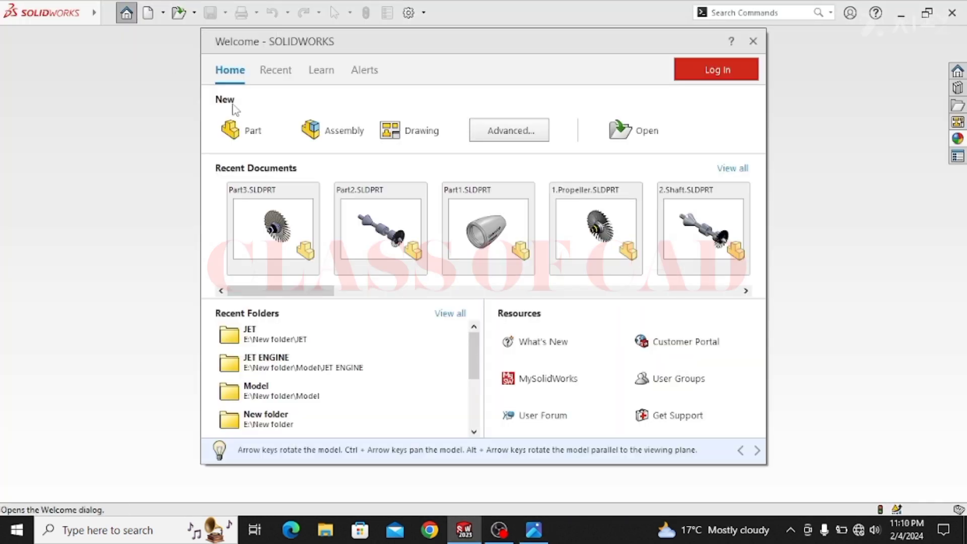
{"action": "left_click", "coordinate": [249, 140]}
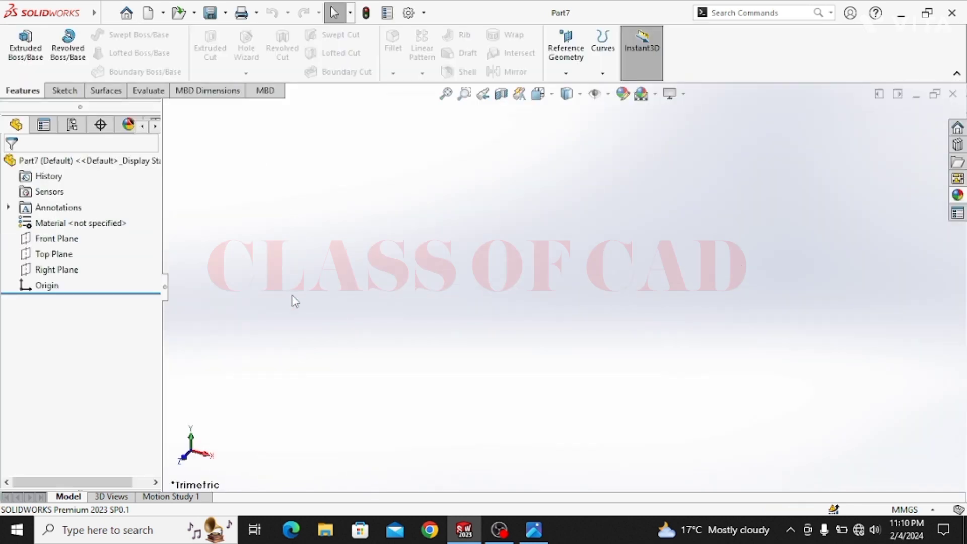
{"action": "left_click", "coordinate": [50, 270]}
{"action": "left_click", "coordinate": [66, 252]}
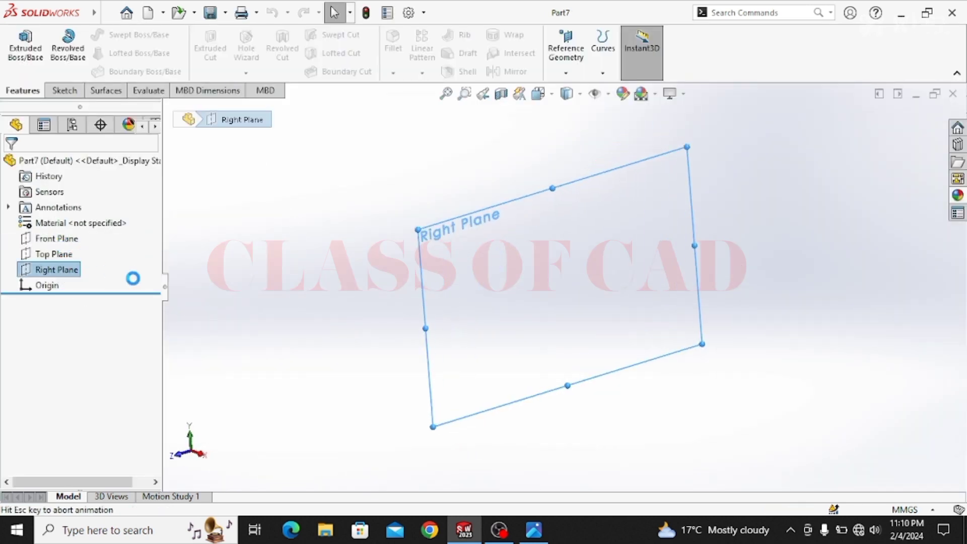
- Sketch a vertical centerline ending at the origin and a horizontal centerline about 160 mm long from the origin
{"action": "left_click", "coordinate": [106, 35]}
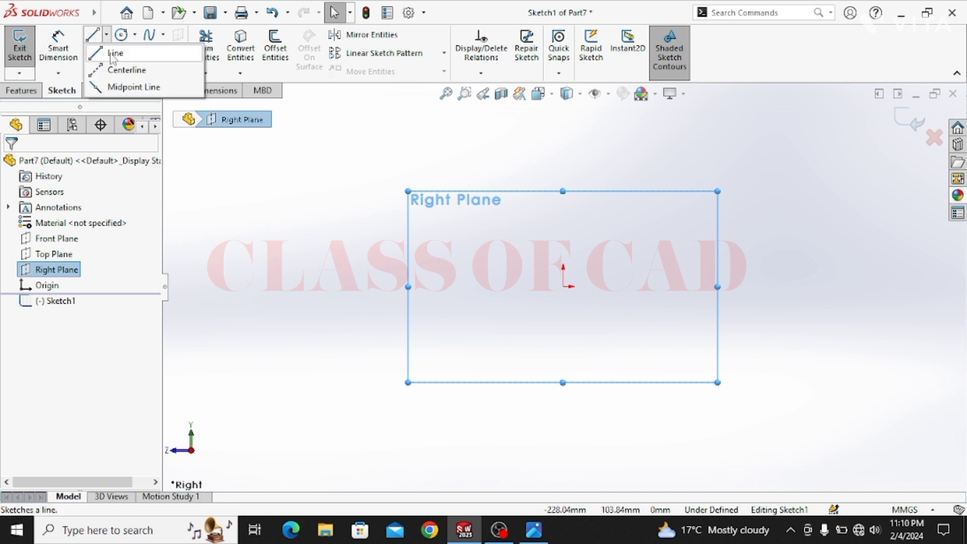
{"action": "left_click", "coordinate": [126, 69]}
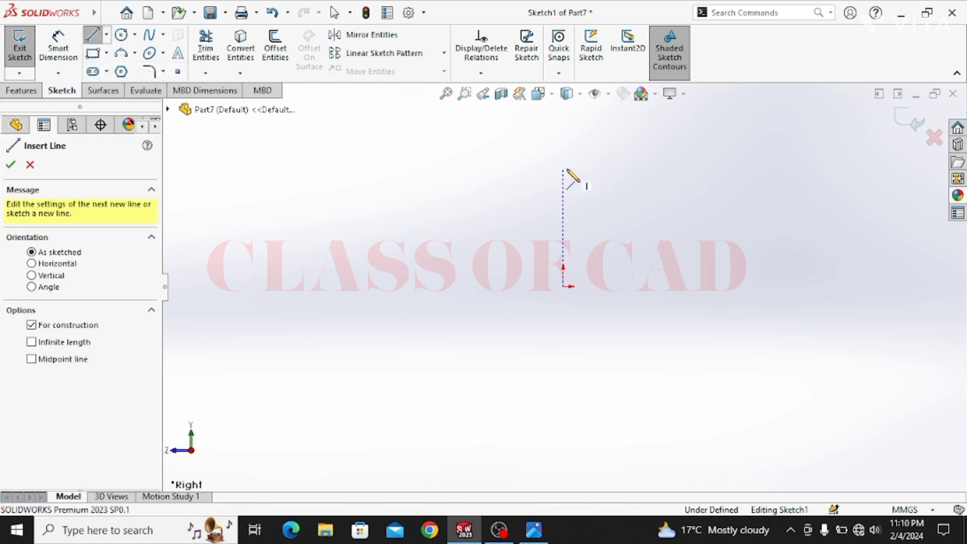
{"action": "left_click", "coordinate": [564, 169]}
{"action": "left_click", "coordinate": [564, 286]}
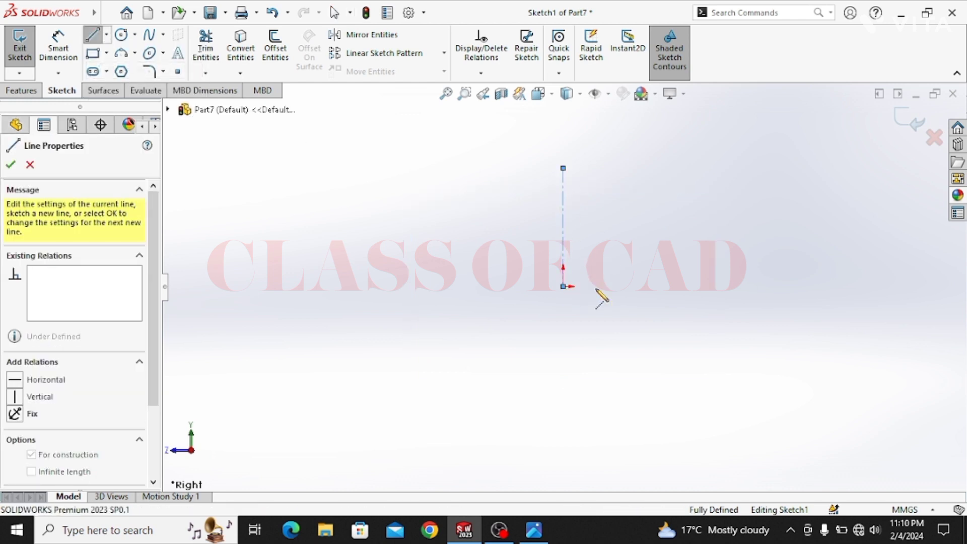
{"action": "left_click", "coordinate": [841, 287]}
{"action": "key", "text": "Escape"}
{"action": "middle_click_drag", "start_coordinate": [615, 354], "coordinate": [358, 459], "text": "ctrl"}
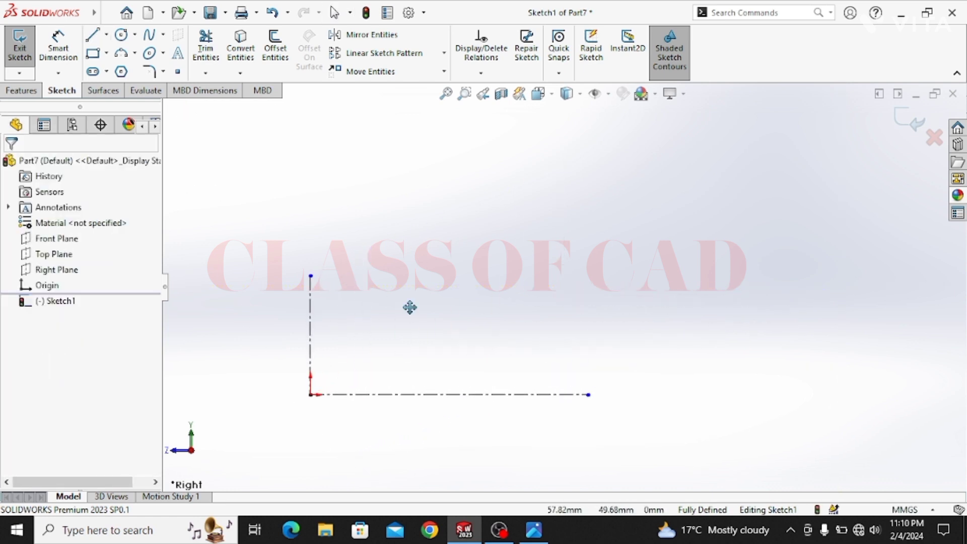
{"action": "middle_click_drag", "start_coordinate": [410, 307], "coordinate": [414, 262], "text": "ctrl"}
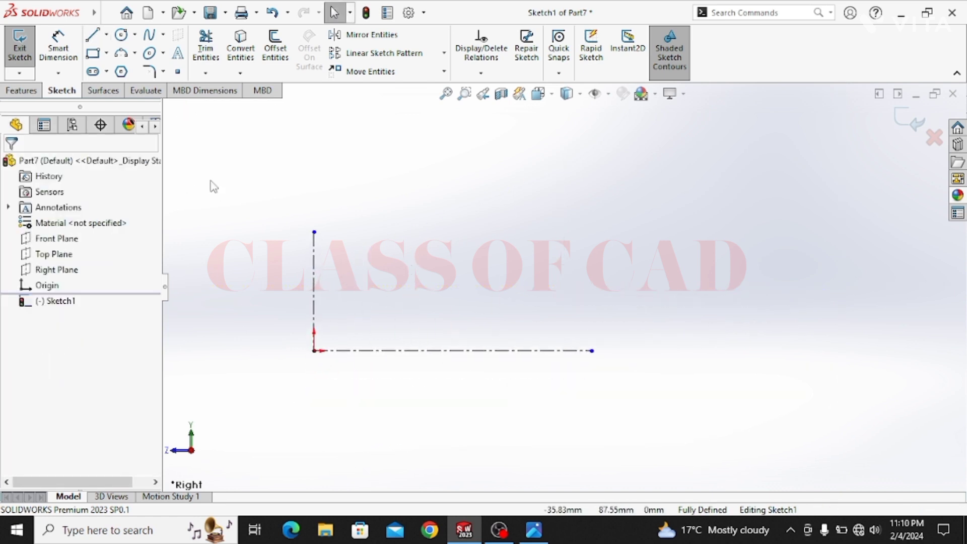
- Sketch three connected lines, horizontal, sloping down and horizontal, ending on the vertical centerline with a last segment about 13 mm long
{"action": "left_click", "coordinate": [92, 37]}
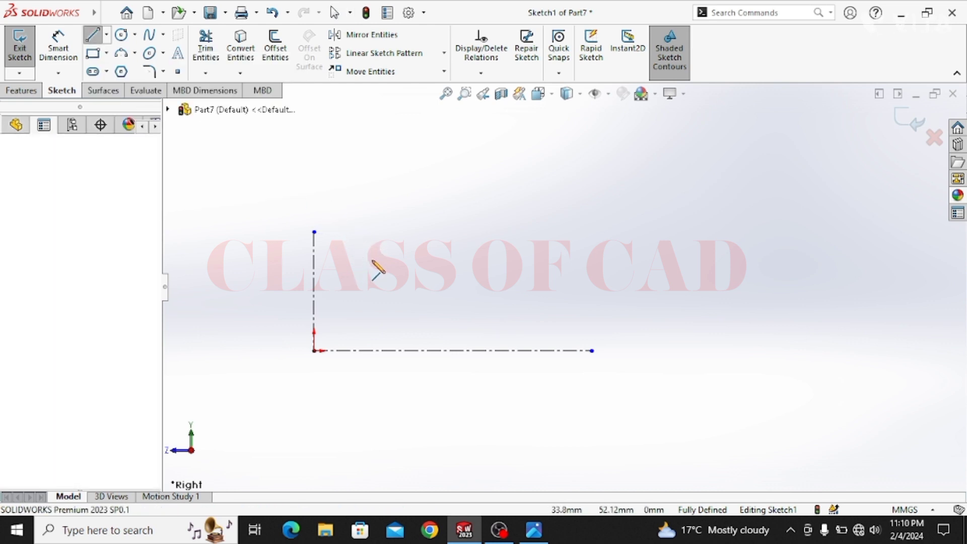
{"action": "left_click", "coordinate": [359, 260]}
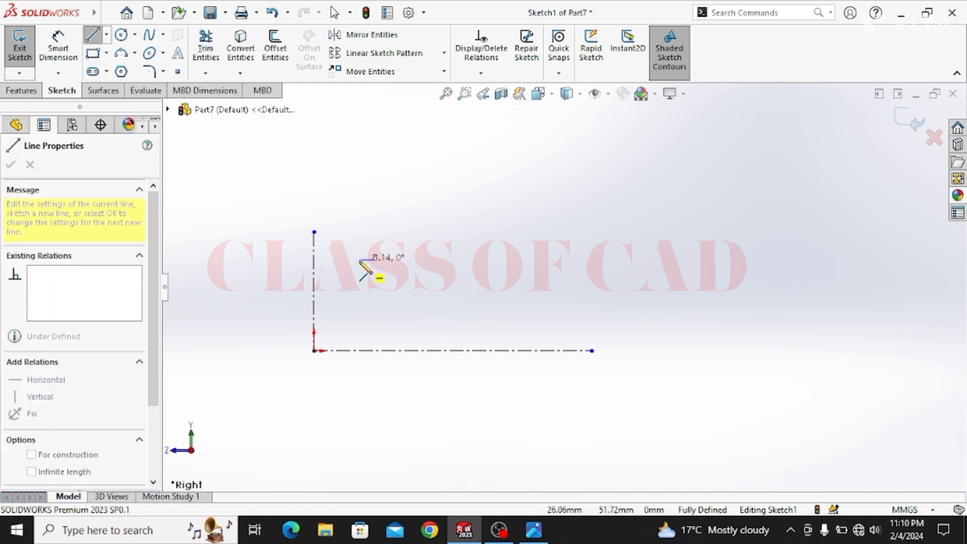
{"action": "left_click", "coordinate": [337, 270]}
{"action": "left_click", "coordinate": [315, 270]}
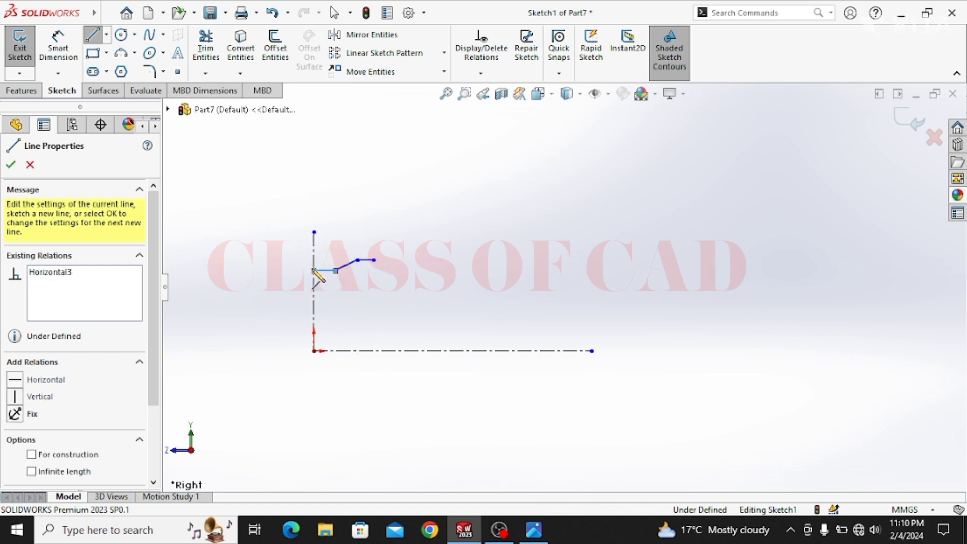
- Sketch a three-point arc from just above the vertical centerline, sloping down to a point beyond the horizontal centerline's far end
{"action": "left_click", "coordinate": [135, 53]}
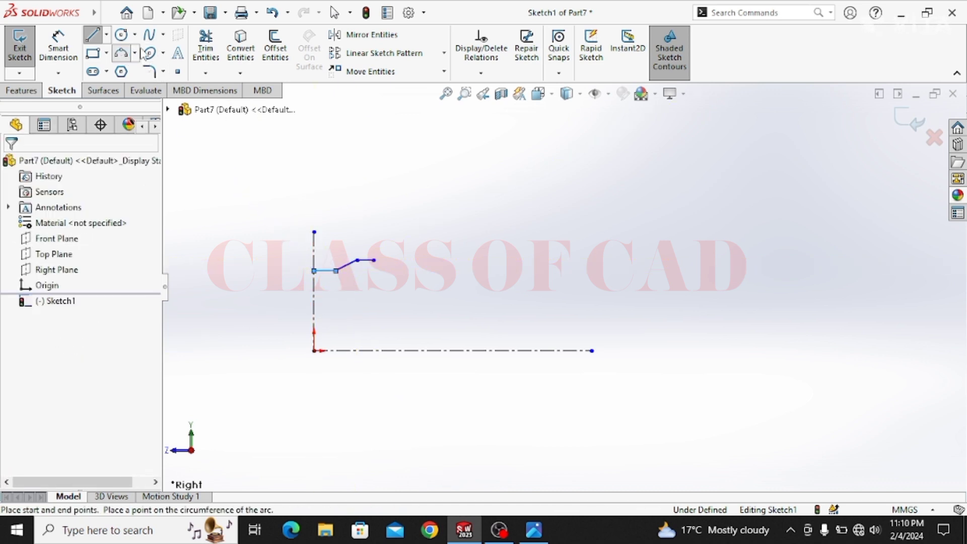
{"action": "left_click", "coordinate": [166, 96]}
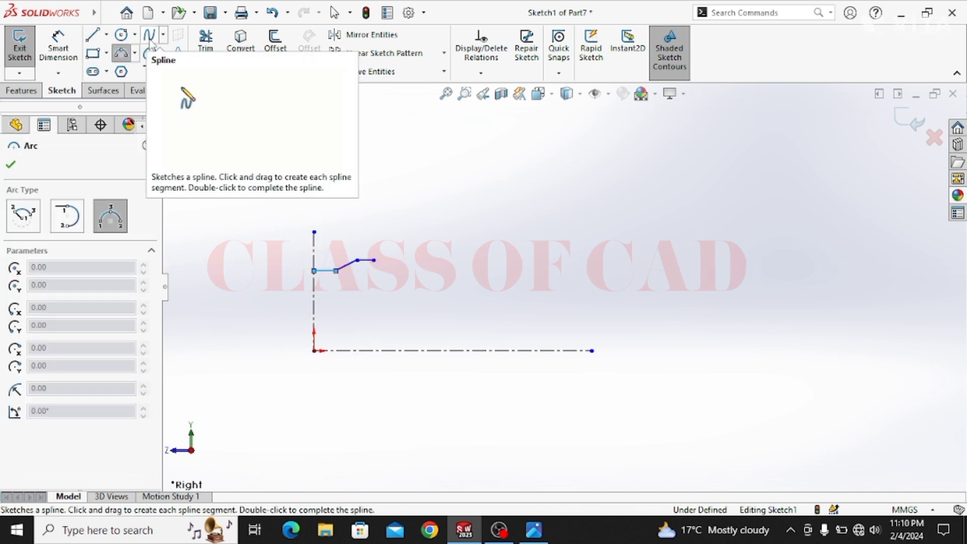
{"action": "left_click", "coordinate": [315, 223]}
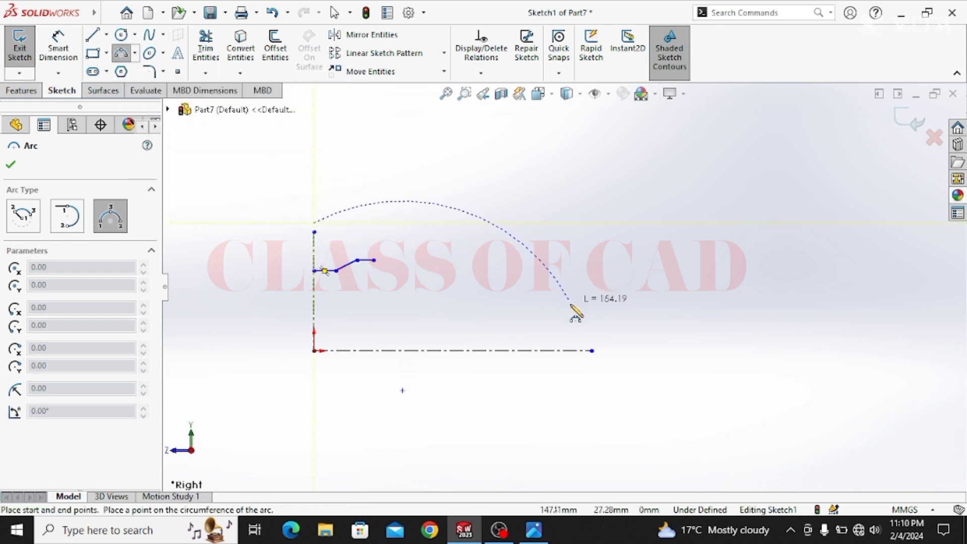
{"action": "left_click", "coordinate": [654, 320]}
{"action": "left_click", "coordinate": [554, 265]}
{"action": "key", "text": "Escape"}
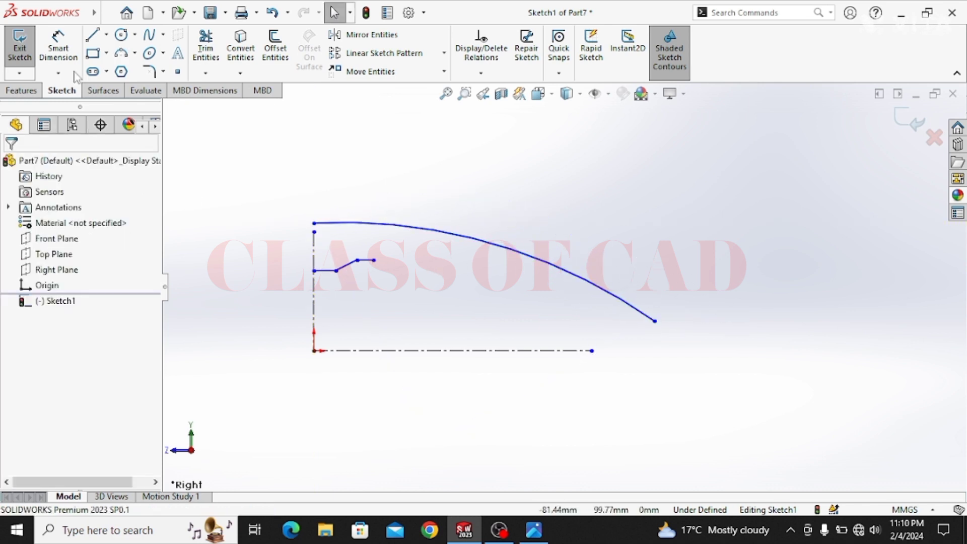
- Sketch a spline from the arc's start, through one point outside the vertical centerline, to the end of the stepped lines
{"action": "left_click", "coordinate": [149, 35]}
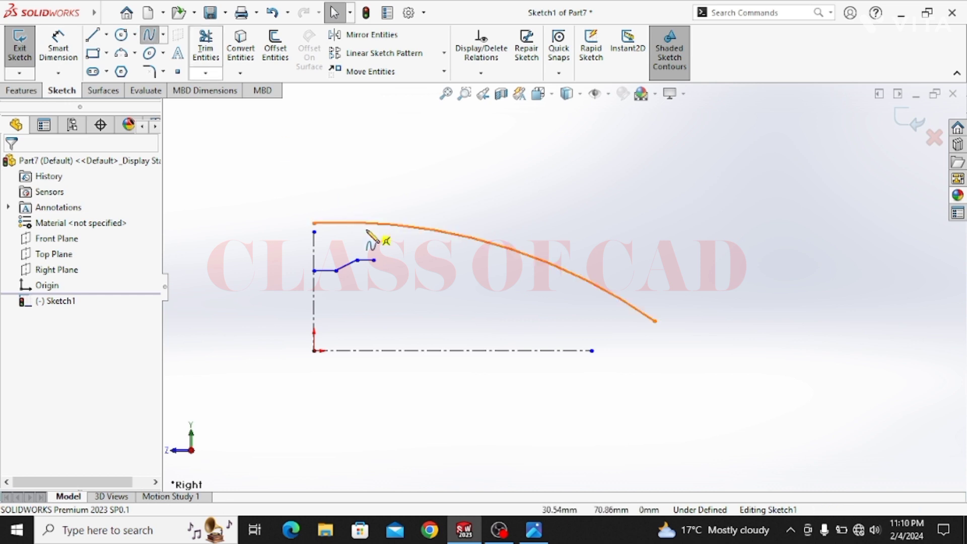
{"action": "left_click", "coordinate": [314, 222]}
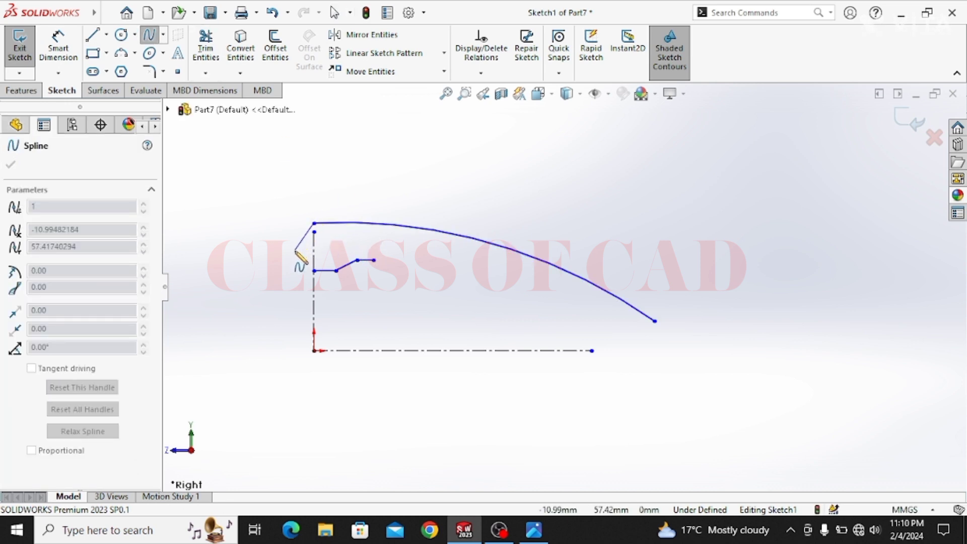
{"action": "left_click", "coordinate": [295, 250]}
{"action": "double_click", "coordinate": [314, 270]}
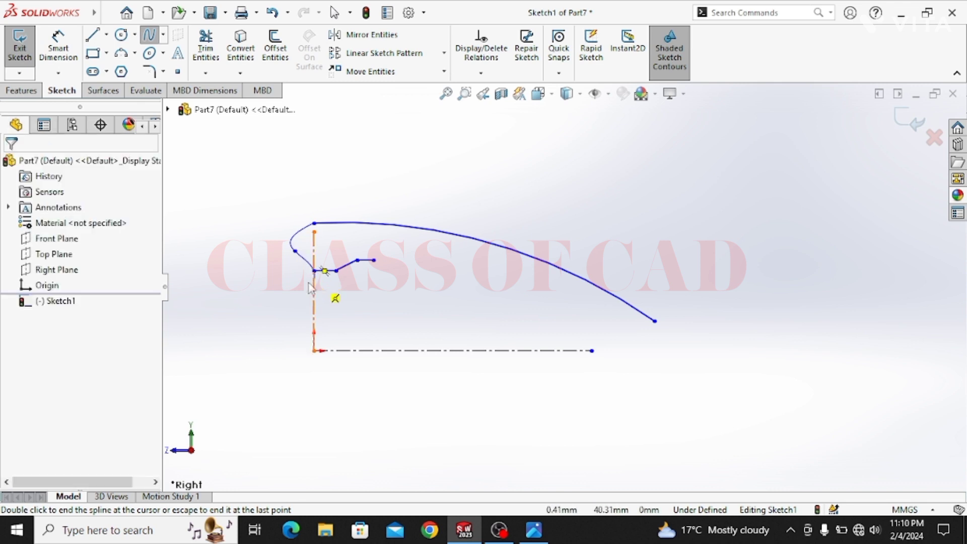
{"action": "scroll", "coordinate": [297, 258], "scroll_direction": "down", "scroll_amount": 3}
{"action": "key", "text": "Escape"}
- Move the spline's middle point outward and up to round the nose curve evenly
{"action": "left_click", "coordinate": [364, 252]}
{"action": "left_click_drag", "start_coordinate": [363, 253], "coordinate": [356, 246]}
{"action": "left_click", "coordinate": [464, 307]}
{"action": "scroll", "coordinate": [489, 309], "scroll_direction": "up", "scroll_amount": 3}
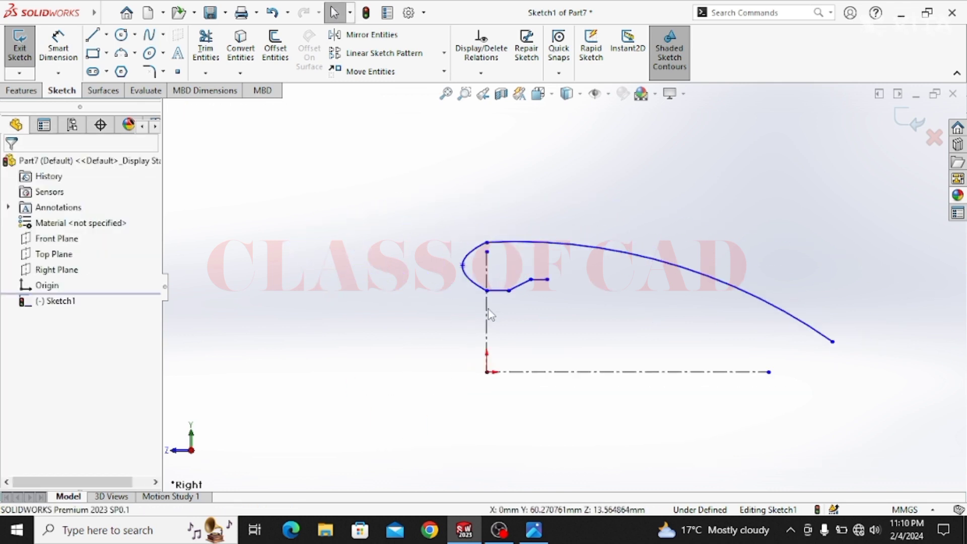
- Dimension the lower horizontal profile line 180 mm above the horizontal centerline
{"action": "mouse_move", "coordinate": [55, 11]}
{"action": "left_click", "coordinate": [59, 48]}
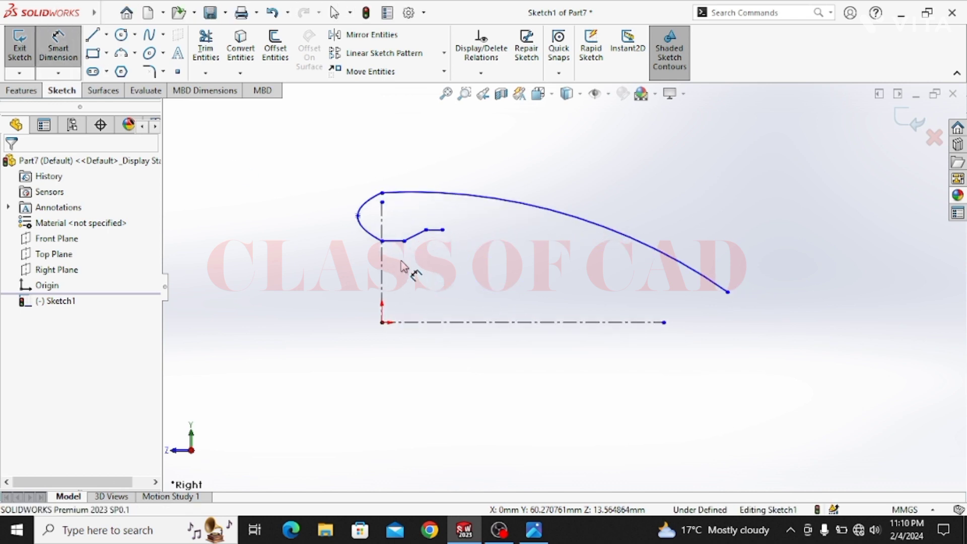
{"action": "left_click", "coordinate": [404, 322]}
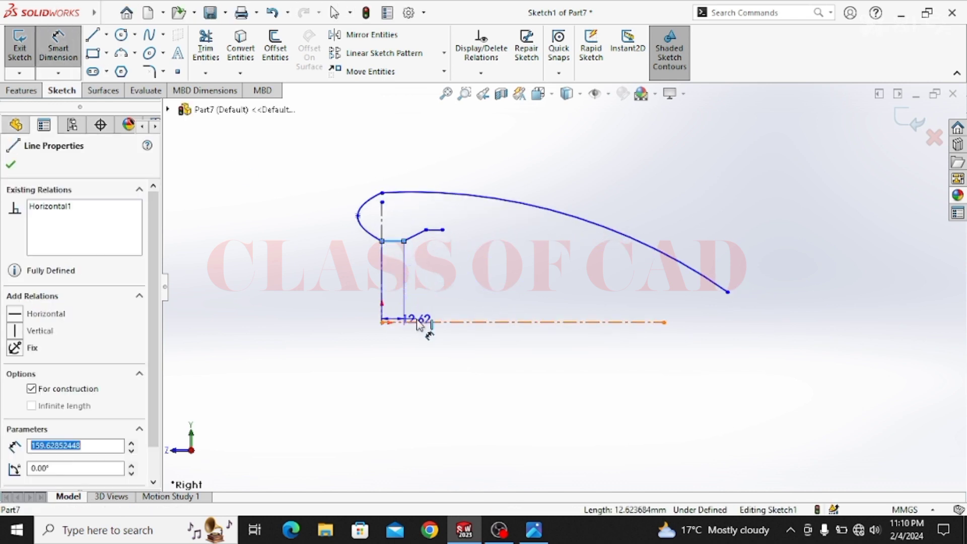
{"action": "left_click", "coordinate": [394, 240]}
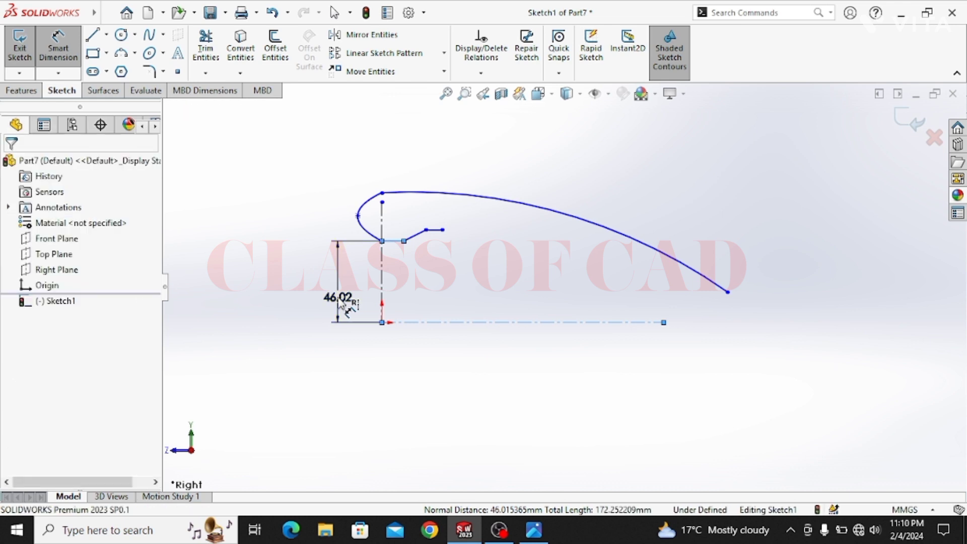
{"action": "left_click", "coordinate": [339, 302]}
{"action": "type", "text": "180"}
{"action": "key", "text": "Return"}
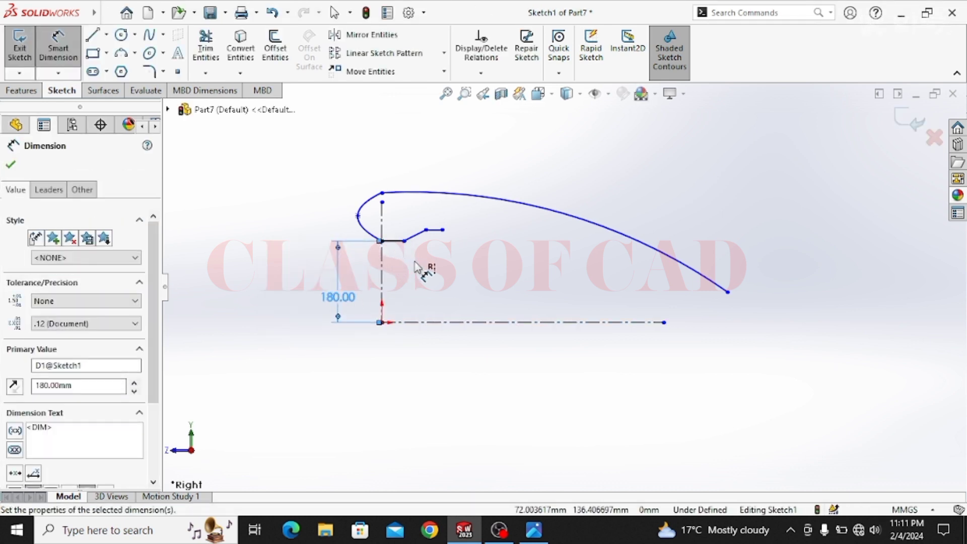
- Dimension the upper short horizontal line of the stepped profile to 25 mm between its endpoints
{"action": "left_click", "coordinate": [442, 231]}
{"action": "left_click", "coordinate": [426, 230]}
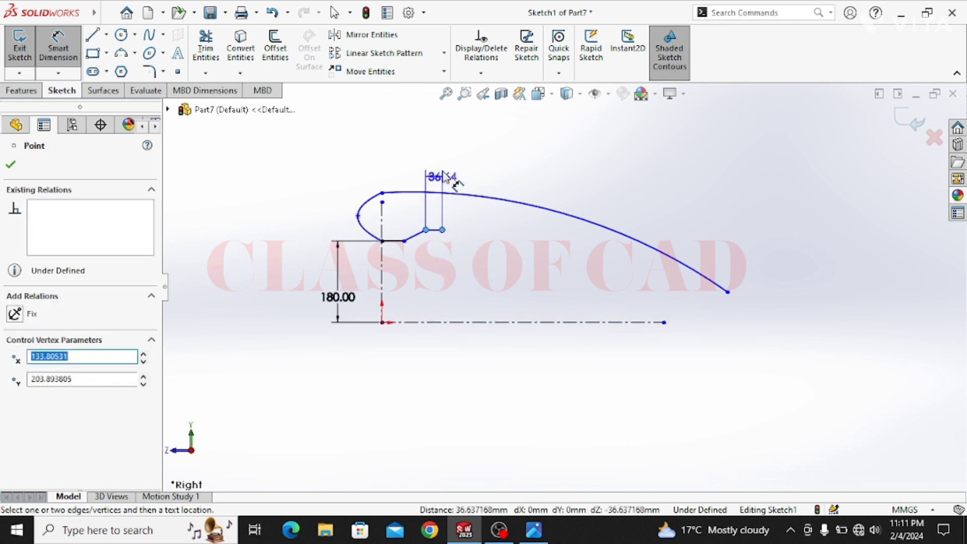
{"action": "left_click", "coordinate": [481, 159]}
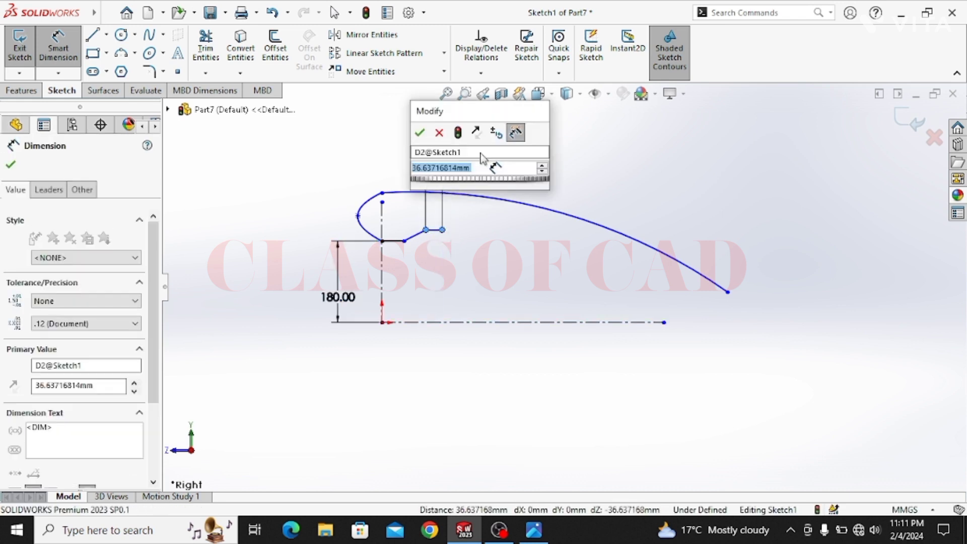
{"action": "type", "text": "25"}
{"action": "key", "text": "Return"}
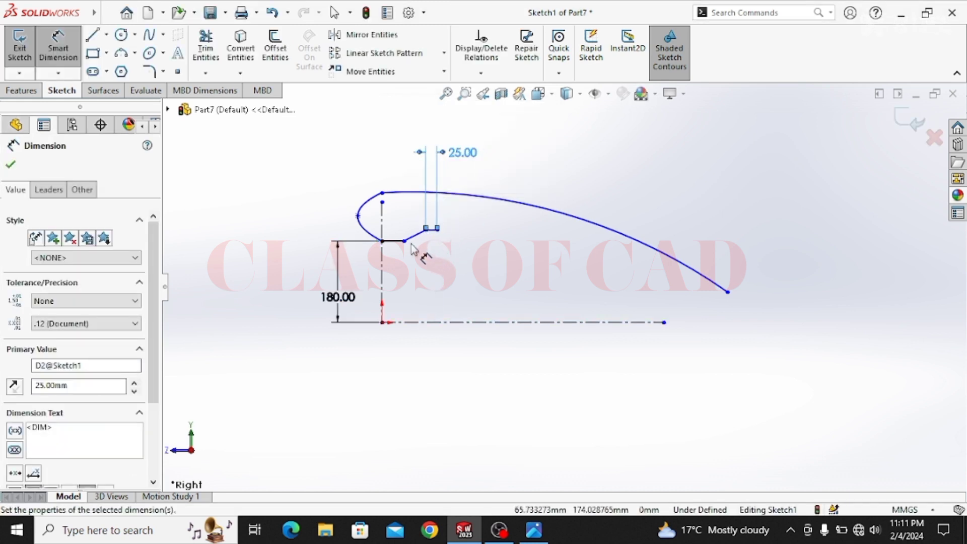
- Dimension the sloping line between the two horizontal segments to a length of 30 mm
{"action": "left_click", "coordinate": [415, 246]}
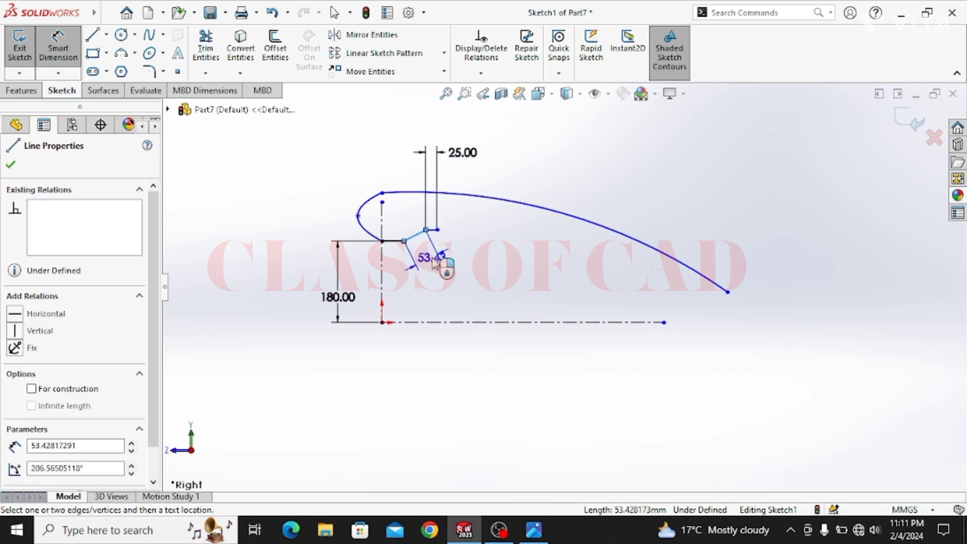
{"action": "left_click", "coordinate": [435, 261]}
{"action": "type", "text": "30"}
{"action": "key", "text": "Return"}
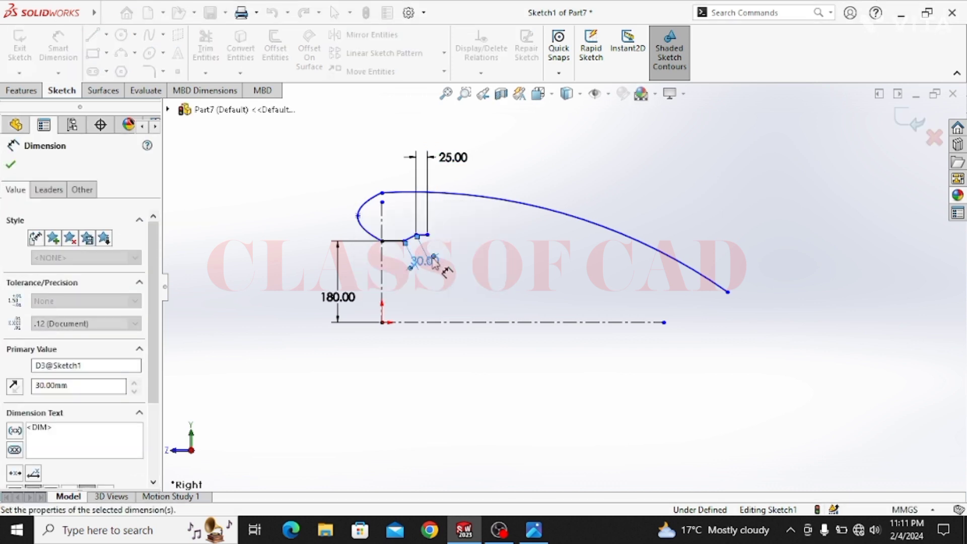
- Set the horizontal distance between the two endpoints of the outer arc to 580 mm
{"action": "scroll", "coordinate": [429, 243], "scroll_direction": "down", "scroll_amount": 3}
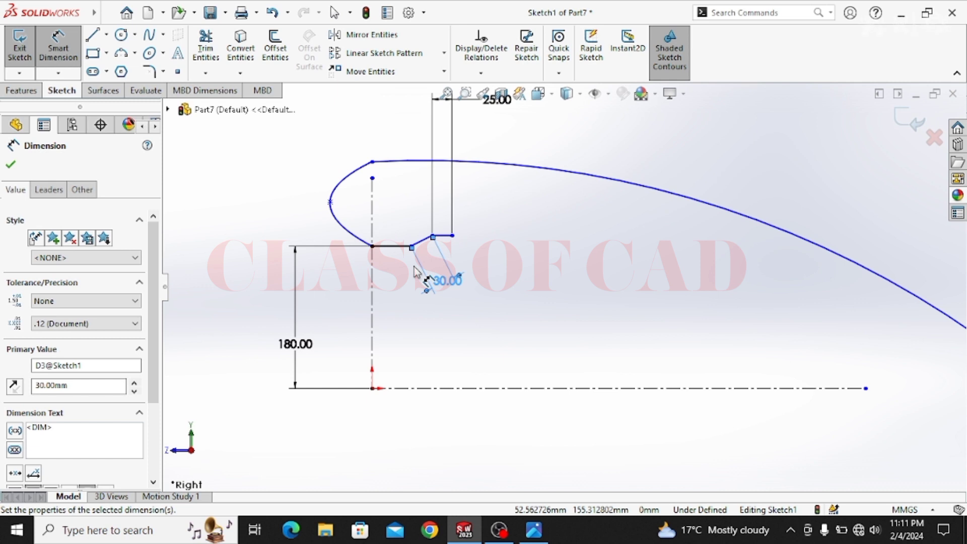
{"action": "scroll", "coordinate": [428, 281], "scroll_direction": "up", "scroll_amount": 2}
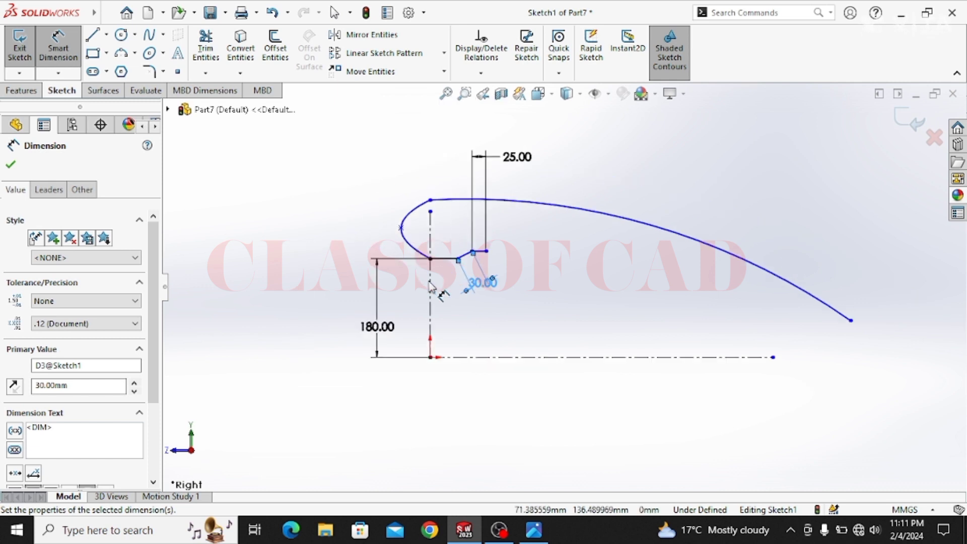
{"action": "middle_click_drag", "start_coordinate": [645, 324], "coordinate": [550, 336], "text": "ctrl"}
{"action": "left_click", "coordinate": [337, 212]}
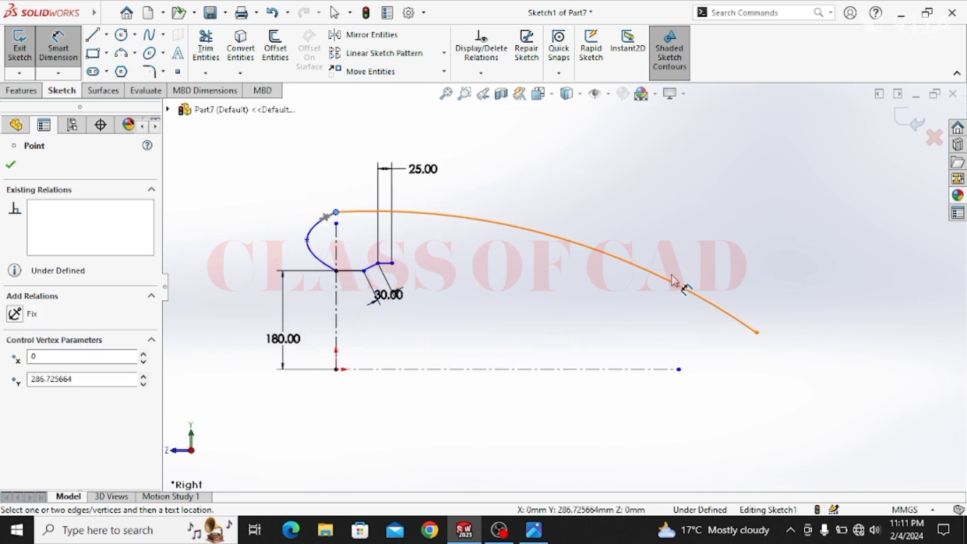
{"action": "left_click", "coordinate": [757, 333]}
{"action": "left_click", "coordinate": [572, 150]}
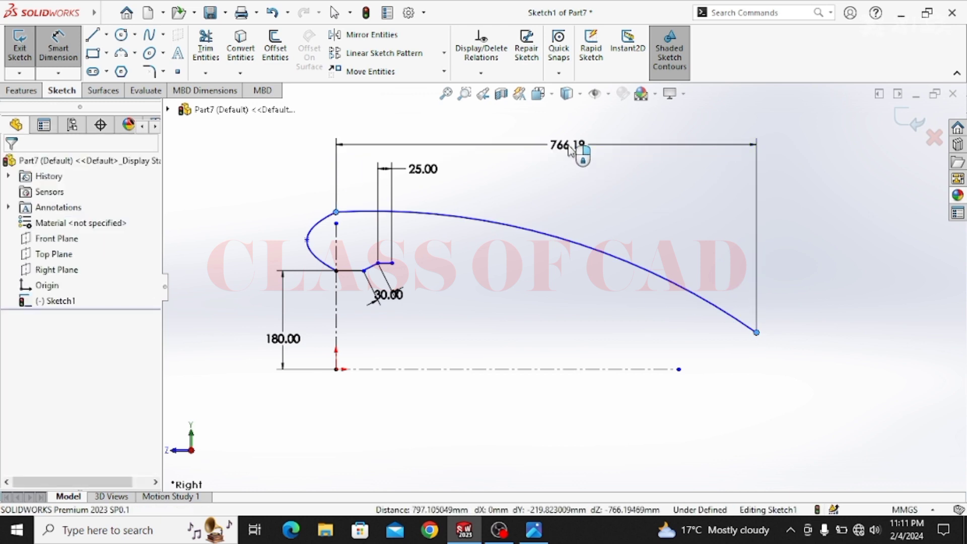
{"action": "type", "text": "5"}
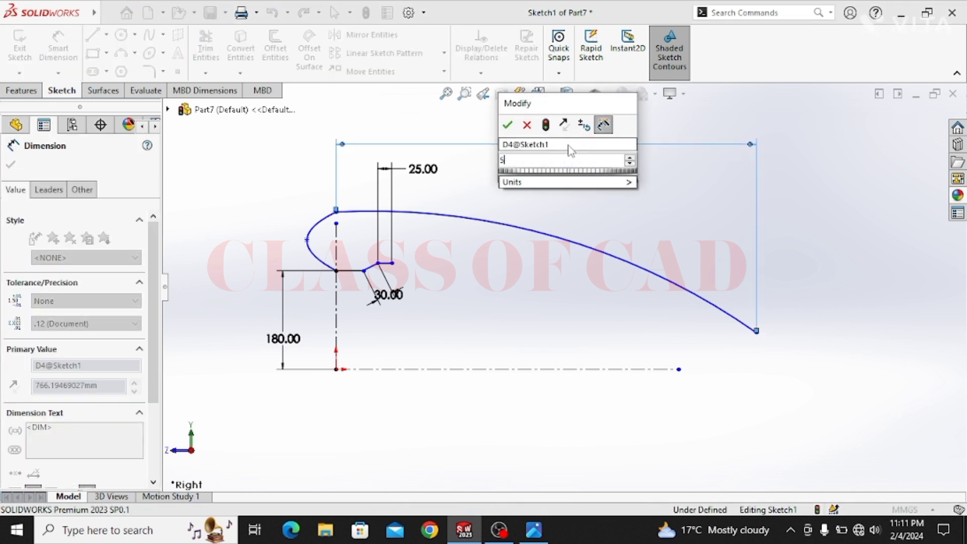
{"action": "type", "text": "80"}
{"action": "key", "text": "Return"}
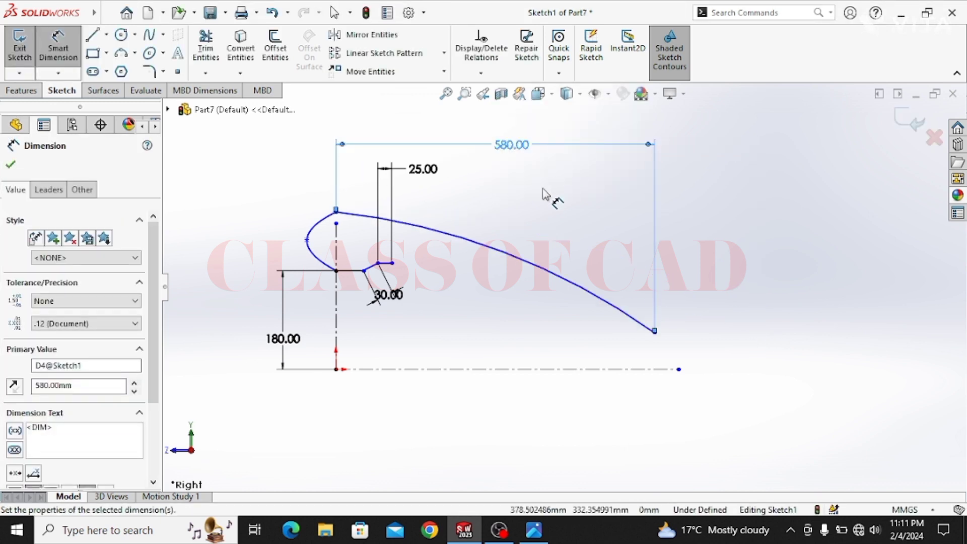
- Bow the outer arc outward to a radius of about 812 mm and lower its front endpoint along the vertical centerline
{"action": "key", "text": "Escape"}
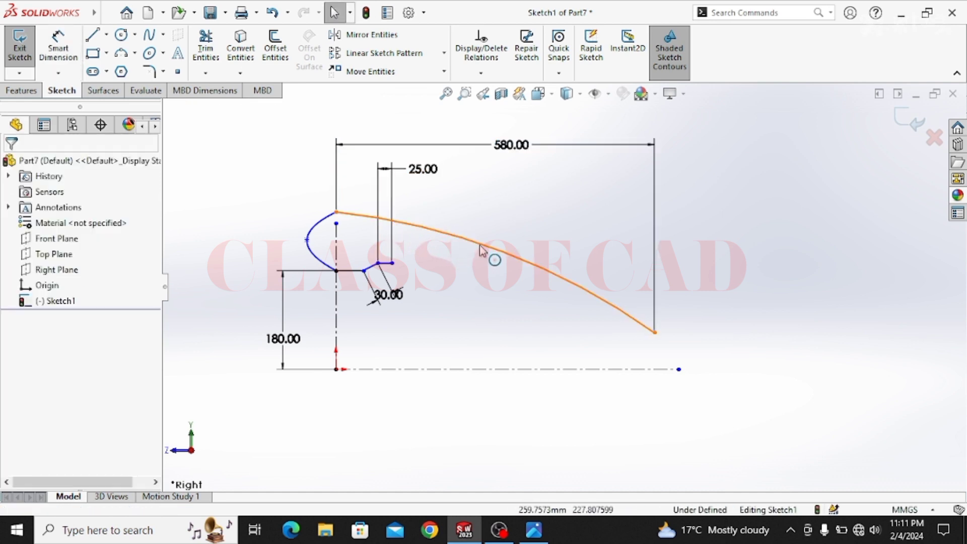
{"action": "mouse_move", "coordinate": [479, 245]}
{"action": "left_mouse_down"}
{"action": "mouse_move", "coordinate": [494, 223]}
{"action": "mouse_move", "coordinate": [497, 242]}
{"action": "left_mouse_up"}
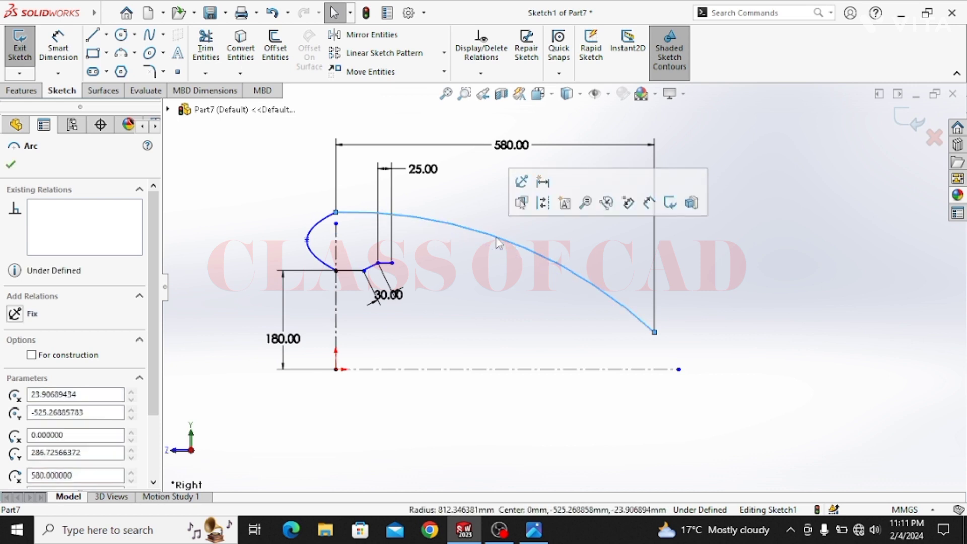
{"action": "left_click", "coordinate": [556, 302]}
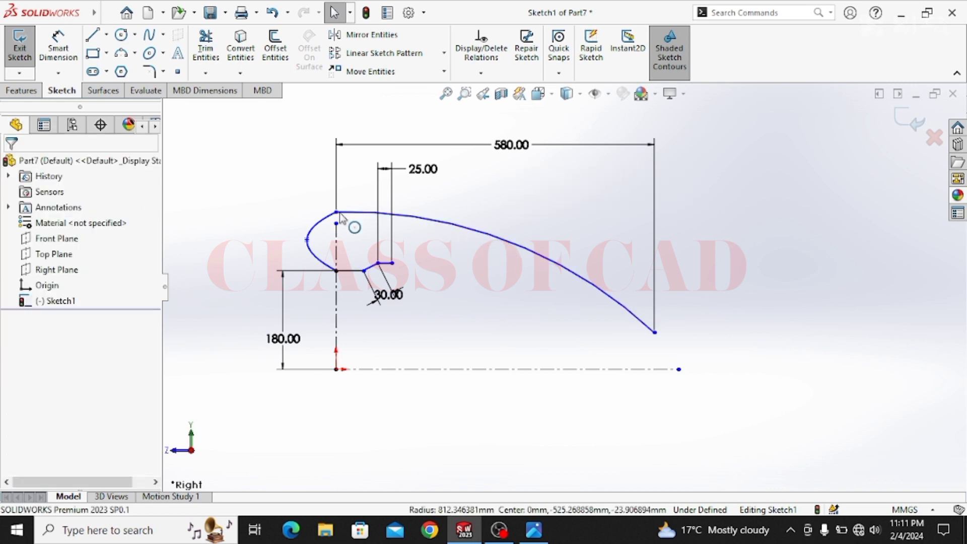
{"action": "left_click_drag", "start_coordinate": [336, 212], "coordinate": [336, 236]}
- Dimension the rear endpoint of the outer arc 108 mm above the horizontal centerline
{"action": "scroll", "coordinate": [345, 250], "scroll_direction": "down", "scroll_amount": 3}
{"action": "scroll", "coordinate": [550, 271], "scroll_direction": "up", "scroll_amount": 3}
{"action": "scroll", "coordinate": [655, 322], "scroll_direction": "down", "scroll_amount": 1}
{"action": "left_click", "coordinate": [59, 46]}
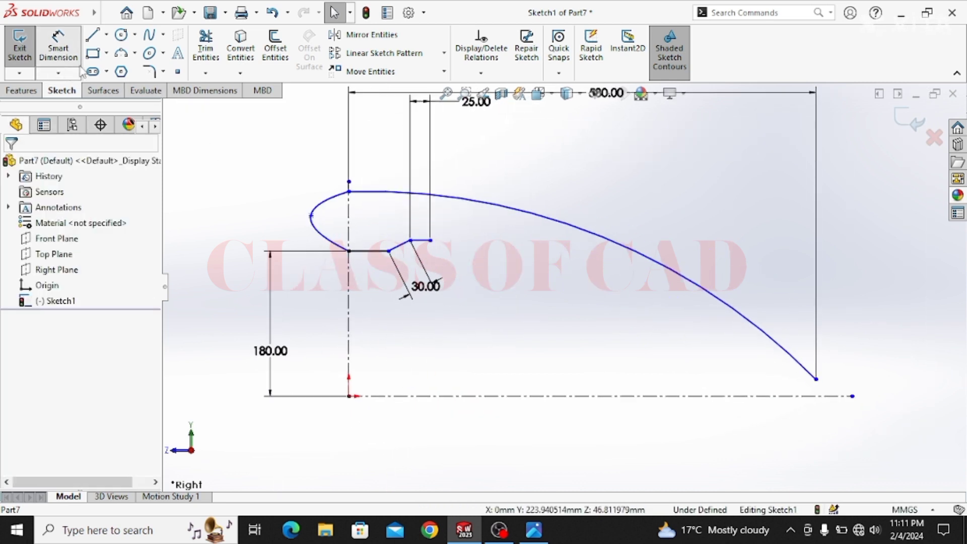
{"action": "left_click", "coordinate": [816, 379]}
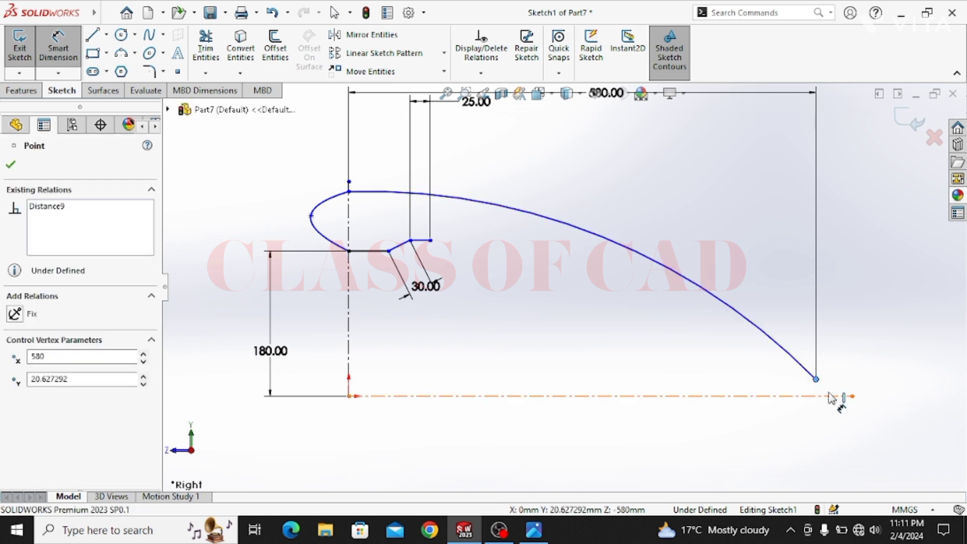
{"action": "left_click", "coordinate": [827, 396]}
{"action": "left_click", "coordinate": [852, 396]}
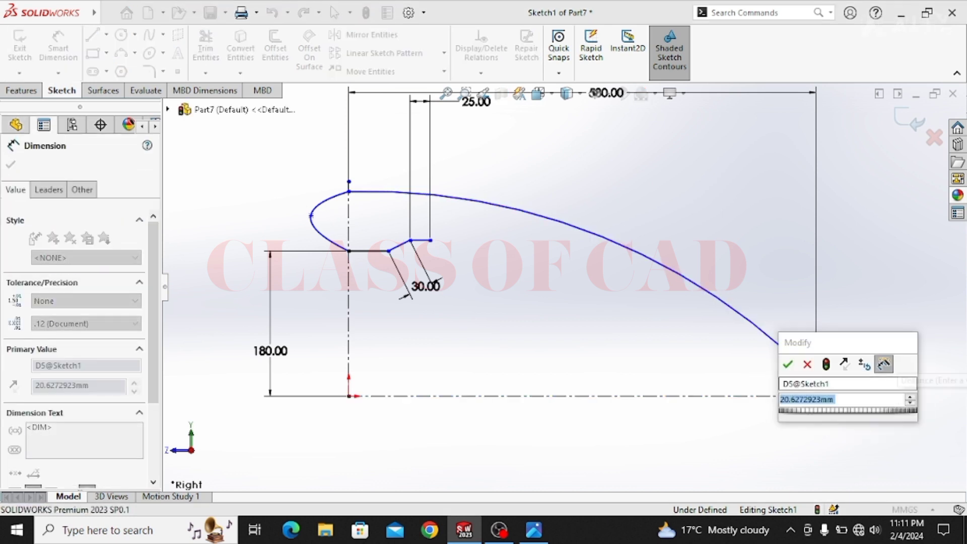
{"action": "type", "text": "108"}
{"action": "key", "text": "Return"}
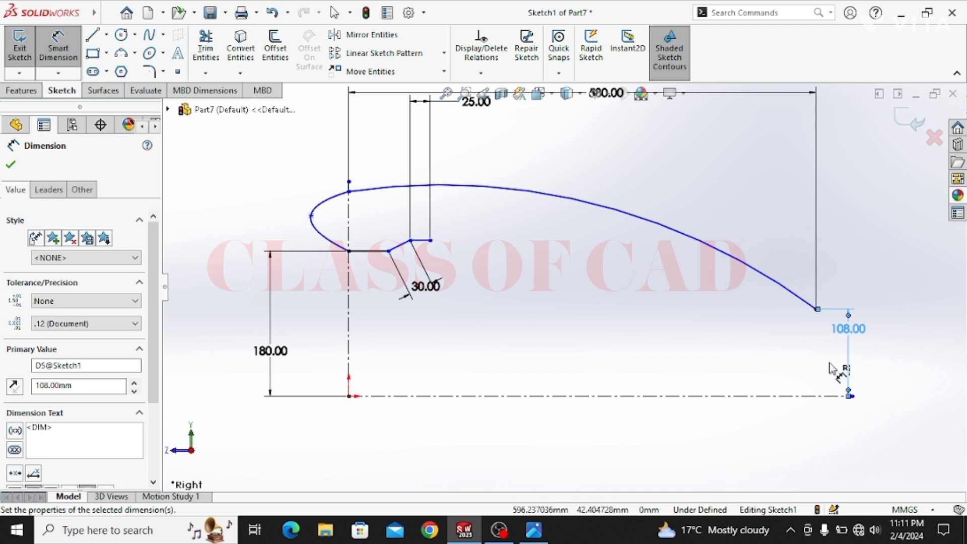
{"action": "scroll", "coordinate": [668, 366], "scroll_direction": "up", "scroll_amount": 1}
{"action": "scroll", "coordinate": [563, 285], "scroll_direction": "up", "scroll_amount": 1}
{"action": "key", "text": "Escape"}
- Dimension the lower horizontal line of the stepped profile to a length of 25 mm
{"action": "left_click", "coordinate": [388, 237]}
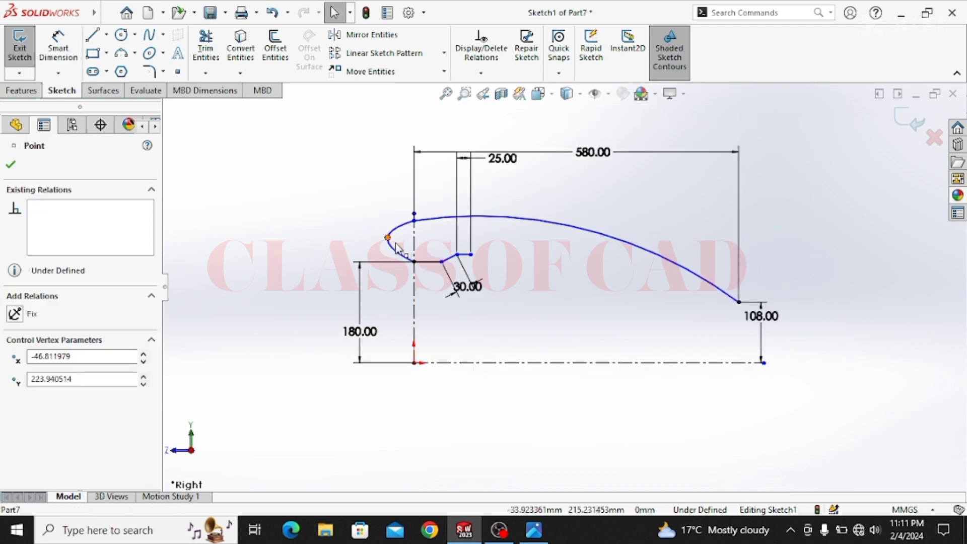
{"action": "scroll", "coordinate": [550, 334], "scroll_direction": "down", "scroll_amount": 3}
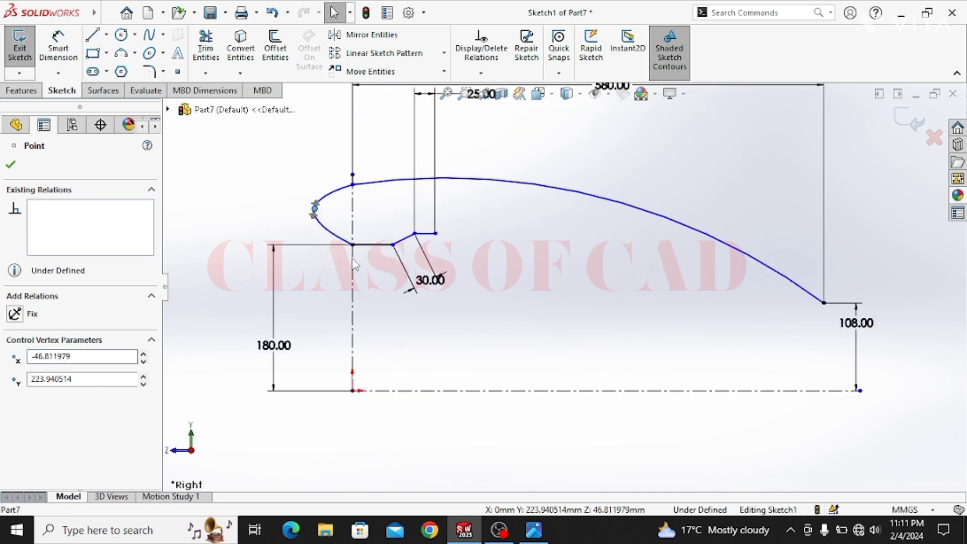
{"action": "scroll", "coordinate": [302, 255], "scroll_direction": "down", "scroll_amount": 2}
{"action": "key", "text": "Escape"}
{"action": "left_click", "coordinate": [435, 242]}
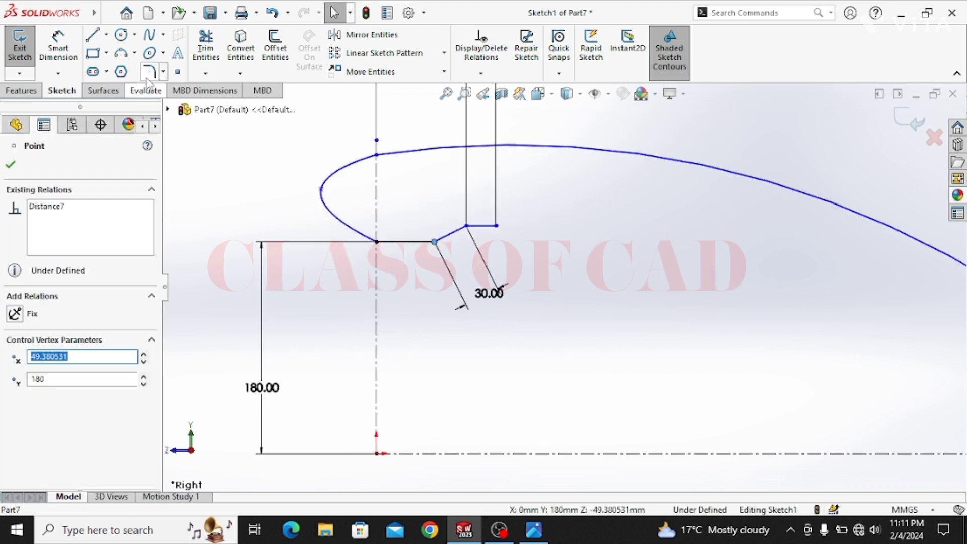
{"action": "left_click", "coordinate": [59, 47]}
{"action": "left_click", "coordinate": [404, 261]}
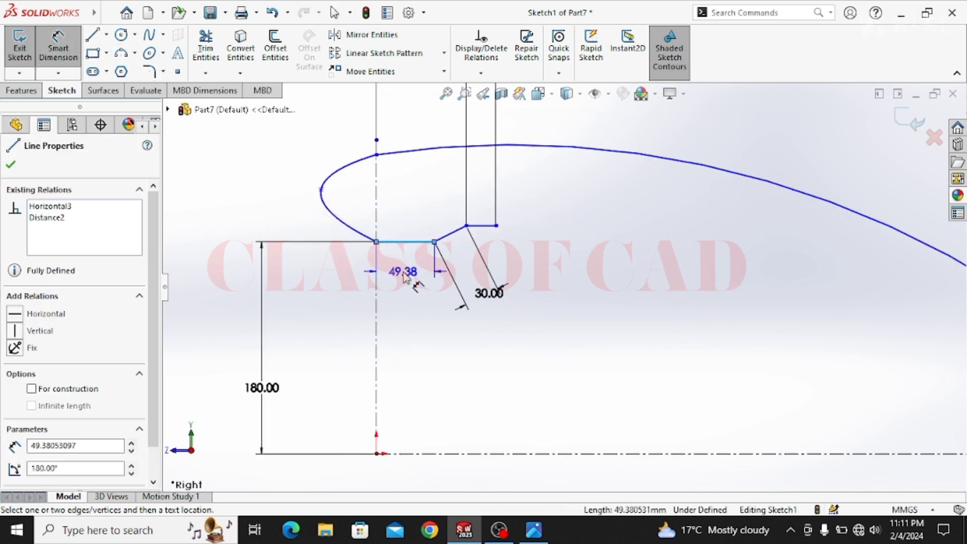
{"action": "left_click", "coordinate": [402, 272]}
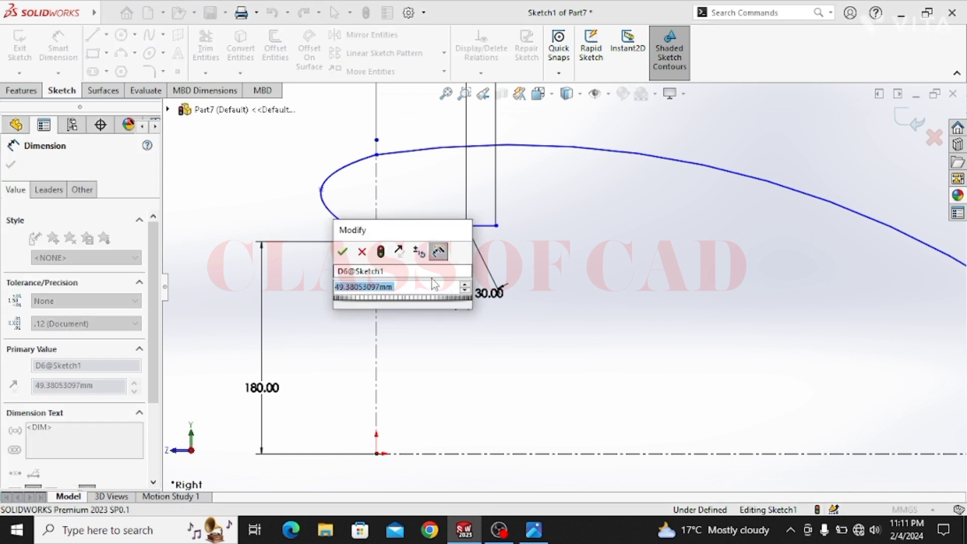
{"action": "type", "text": "25"}
{"action": "key", "text": "Return"}
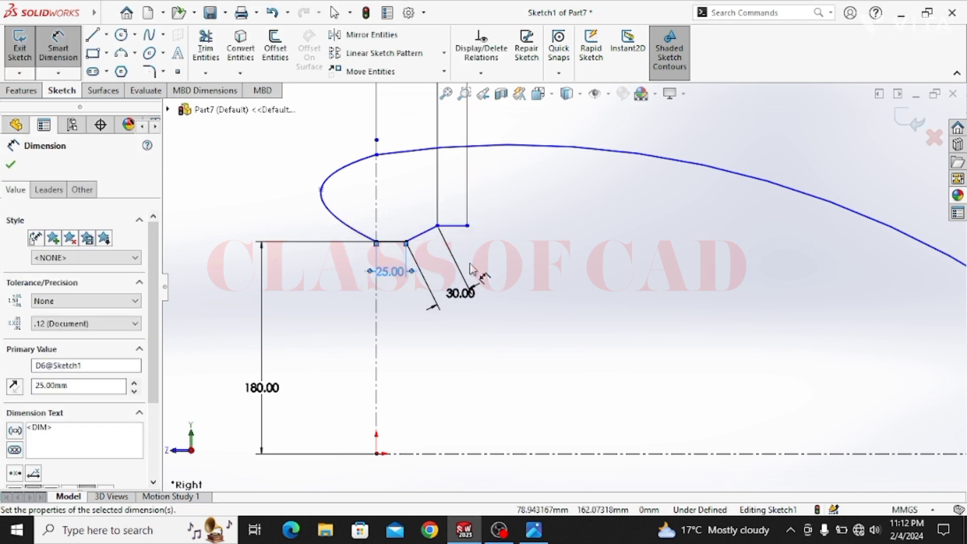
- Dimension the free endpoint of the upper short horizontal line 190 mm above the horizontal centerline
{"action": "scroll", "coordinate": [504, 274], "scroll_direction": "up", "scroll_amount": 2}
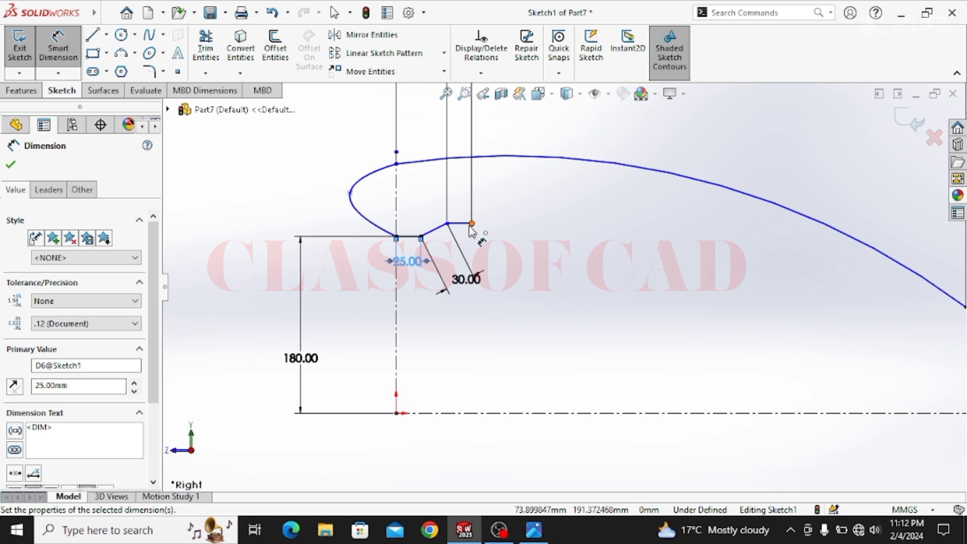
{"action": "left_click", "coordinate": [471, 225]}
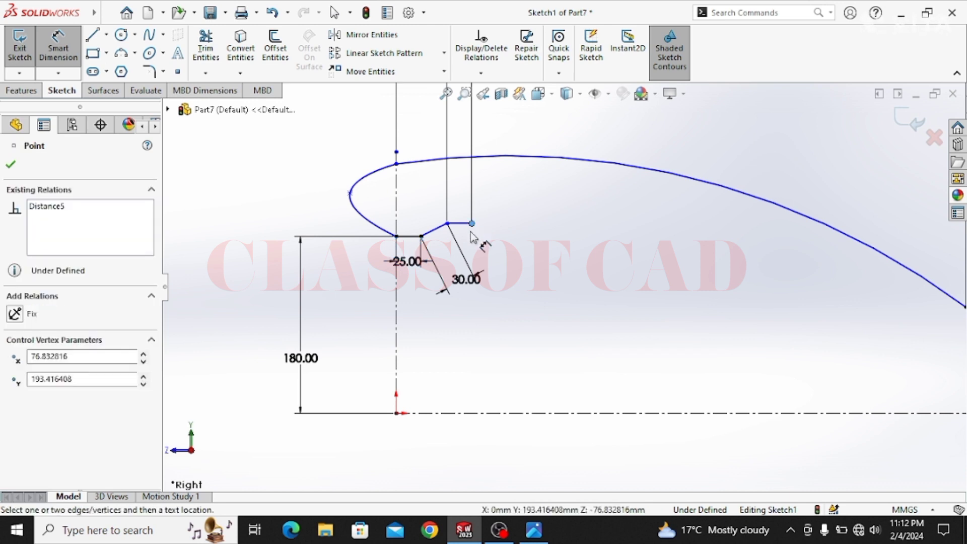
{"action": "left_click", "coordinate": [482, 413]}
{"action": "left_click", "coordinate": [535, 342]}
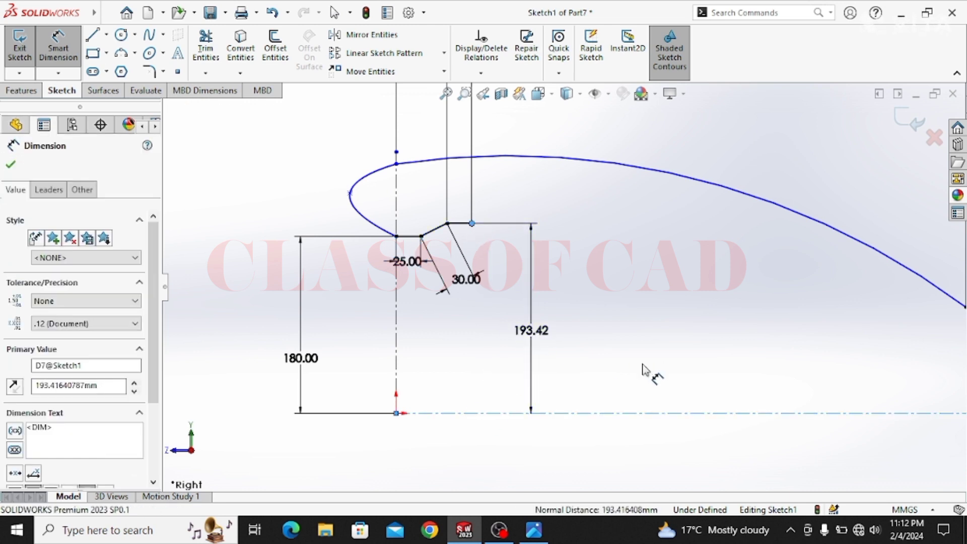
{"action": "type", "text": "190"}
{"action": "key", "text": "Return"}
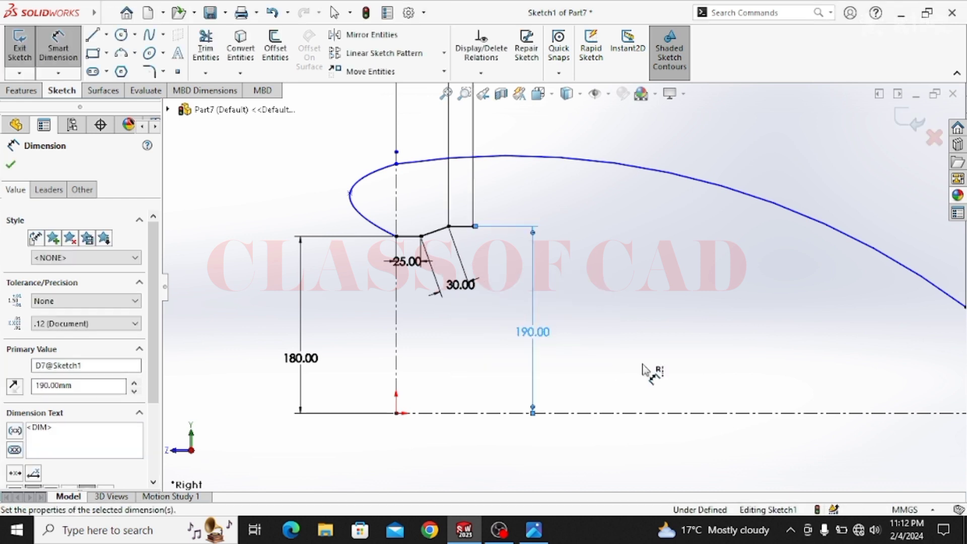
- Revolve the casing profile as a surface through 360 degrees about the horizontal centerline
{"action": "scroll", "coordinate": [643, 364], "scroll_direction": "up", "scroll_amount": 2}
{"action": "middle_click_drag", "start_coordinate": [646, 337], "coordinate": [538, 325], "text": "ctrl"}
{"action": "scroll", "coordinate": [566, 358], "scroll_direction": "up", "scroll_amount": 3}
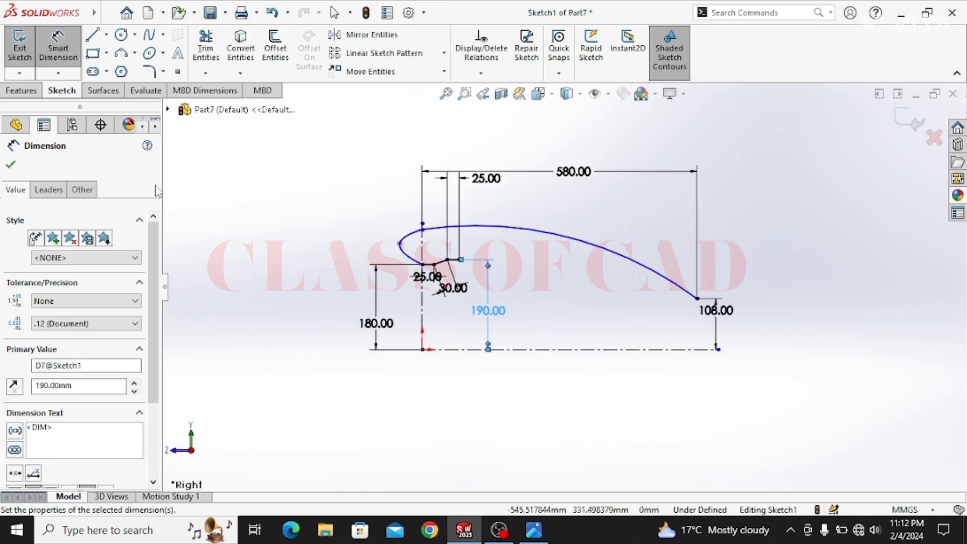
{"action": "left_click", "coordinate": [38, 91]}
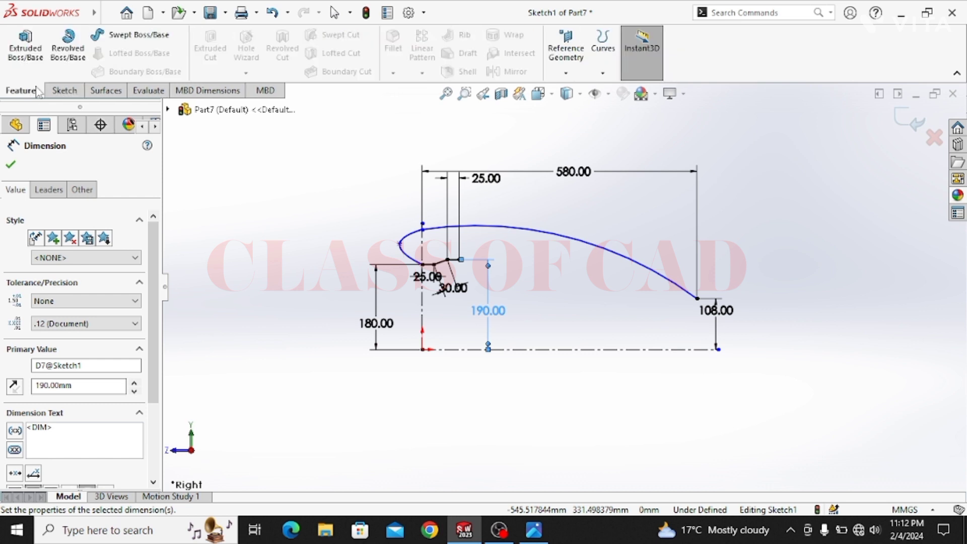
{"action": "left_click", "coordinate": [104, 92]}
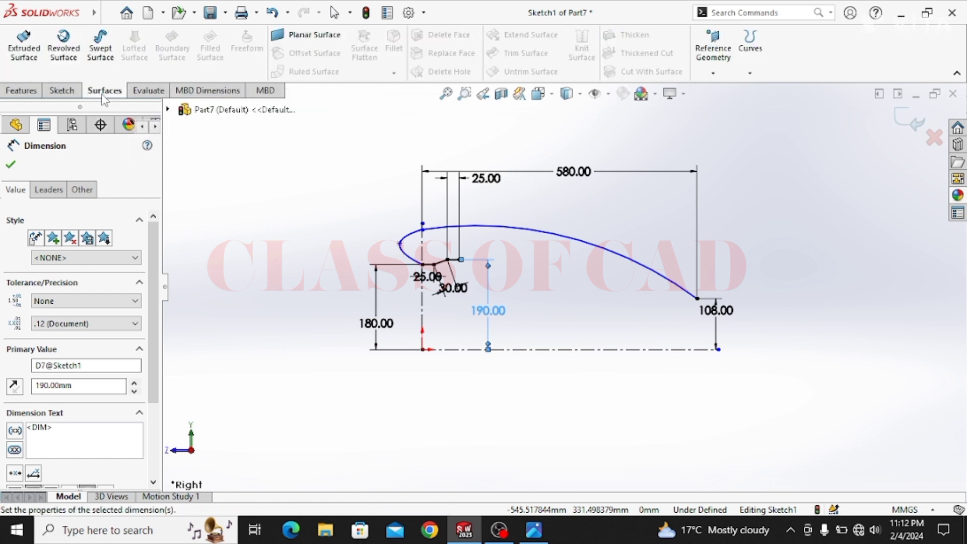
{"action": "left_click", "coordinate": [73, 61]}
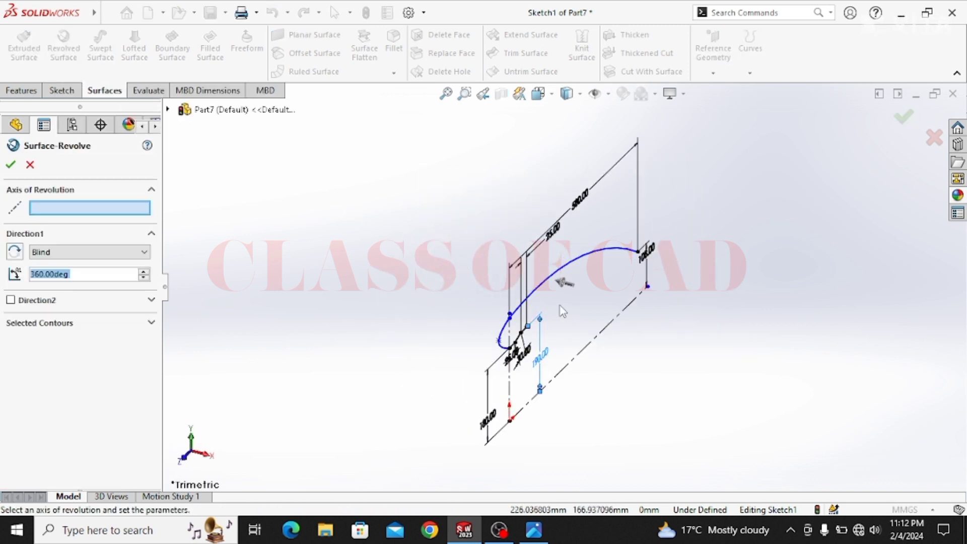
{"action": "left_click", "coordinate": [579, 356]}
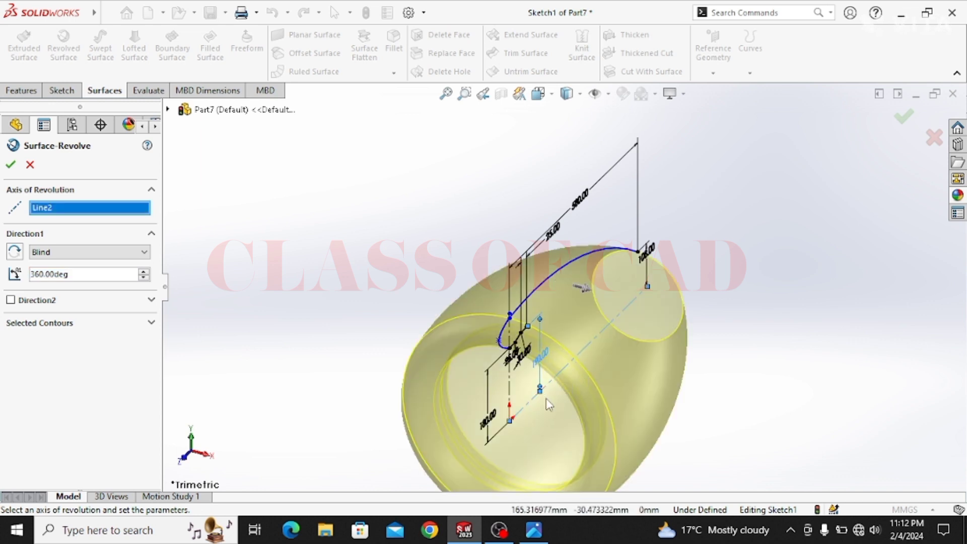
{"action": "middle_click_drag", "start_coordinate": [548, 405], "coordinate": [560, 388]}
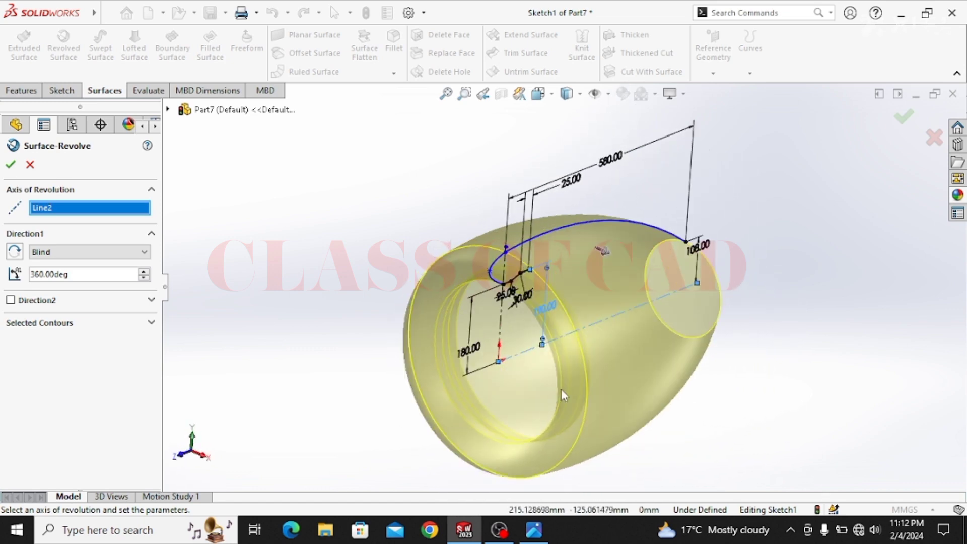
{"action": "left_click", "coordinate": [10, 167]}
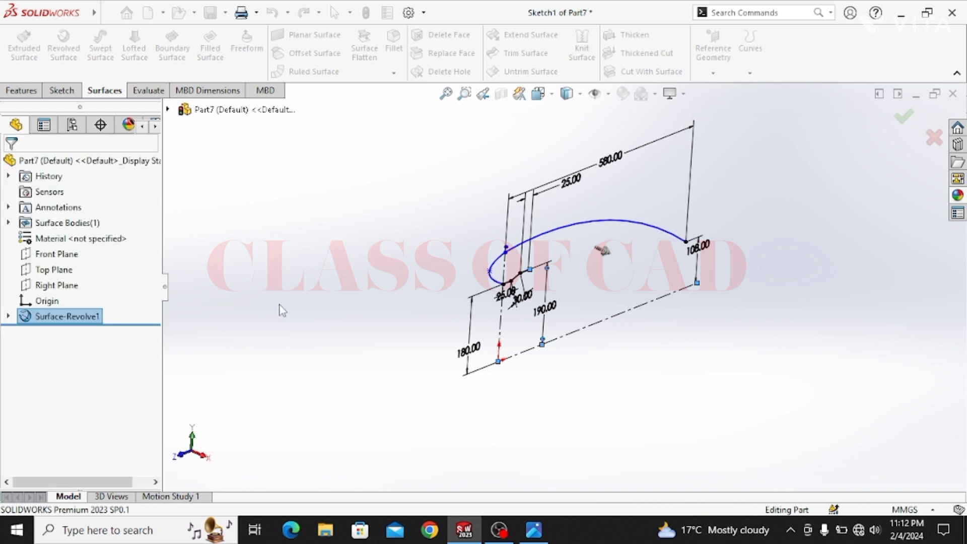
- Thicken the revolved casing surface by 5 mm on its first side
{"action": "mouse_move", "coordinate": [549, 368]}
{"action": "middle_mouse_down"}
{"action": "mouse_move", "coordinate": [584, 367]}
{"action": "mouse_move", "coordinate": [449, 324]}
{"action": "mouse_move", "coordinate": [488, 324]}
{"action": "middle_mouse_up"}
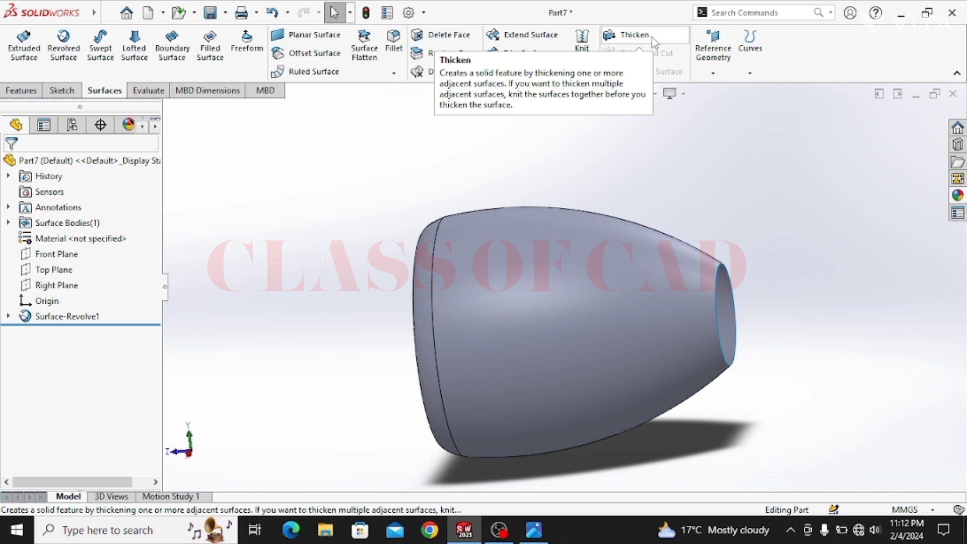
{"action": "left_click", "coordinate": [635, 35]}
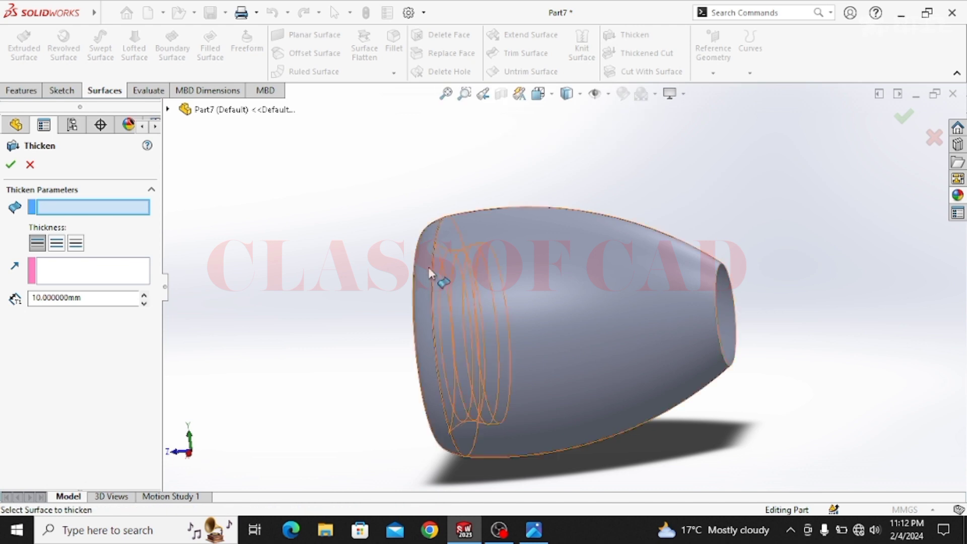
{"action": "middle_click_drag", "start_coordinate": [431, 277], "coordinate": [504, 337]}
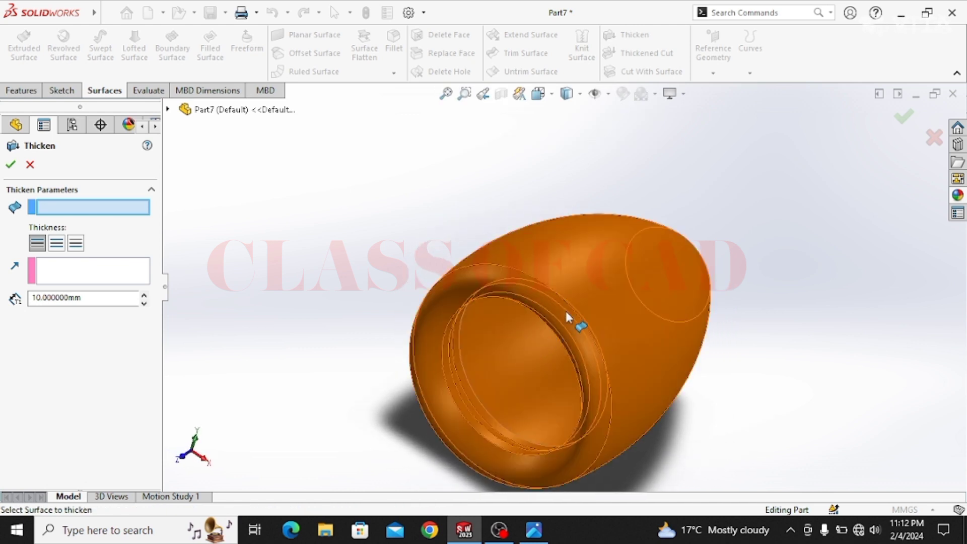
{"action": "left_click", "coordinate": [568, 319]}
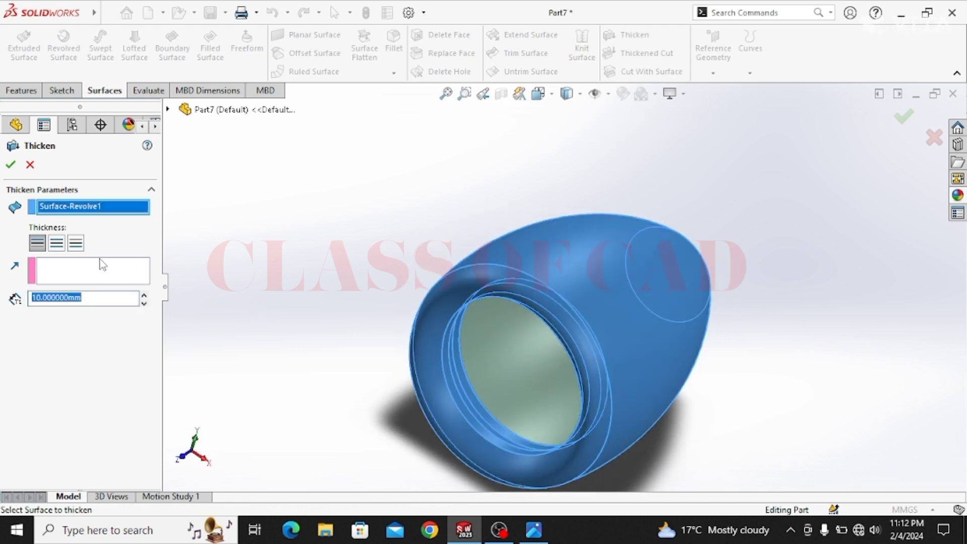
{"action": "left_click", "coordinate": [77, 248]}
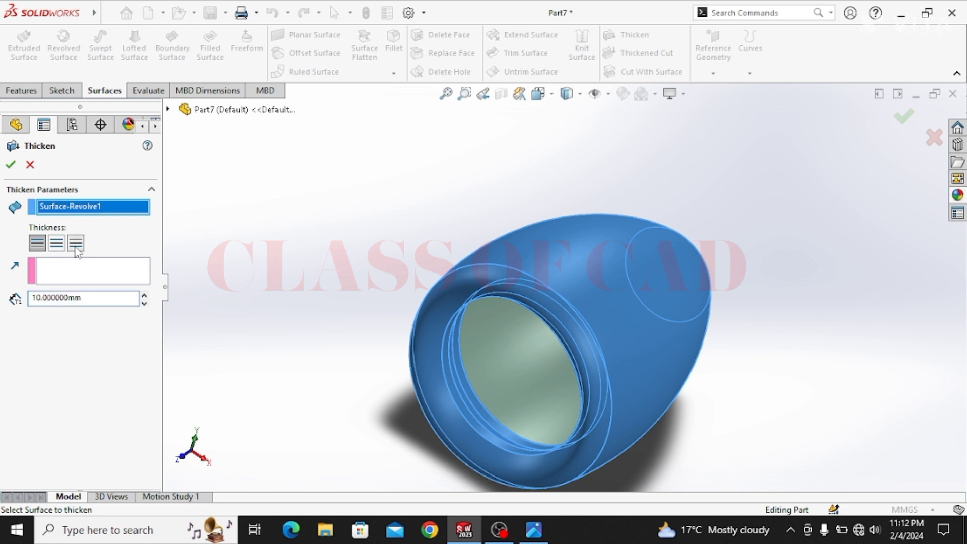
{"action": "left_click", "coordinate": [84, 301]}
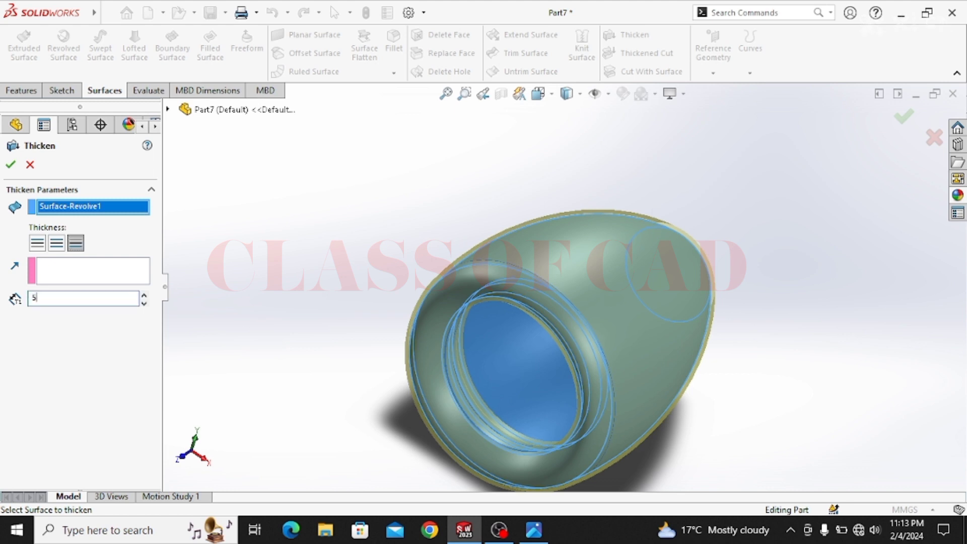
{"action": "key", "text": "Return"}
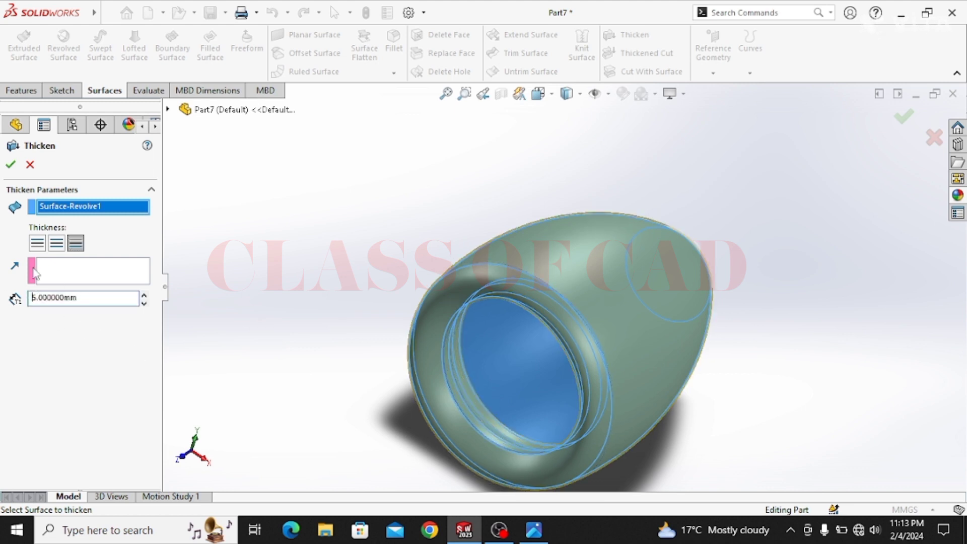
{"action": "left_click", "coordinate": [37, 244]}
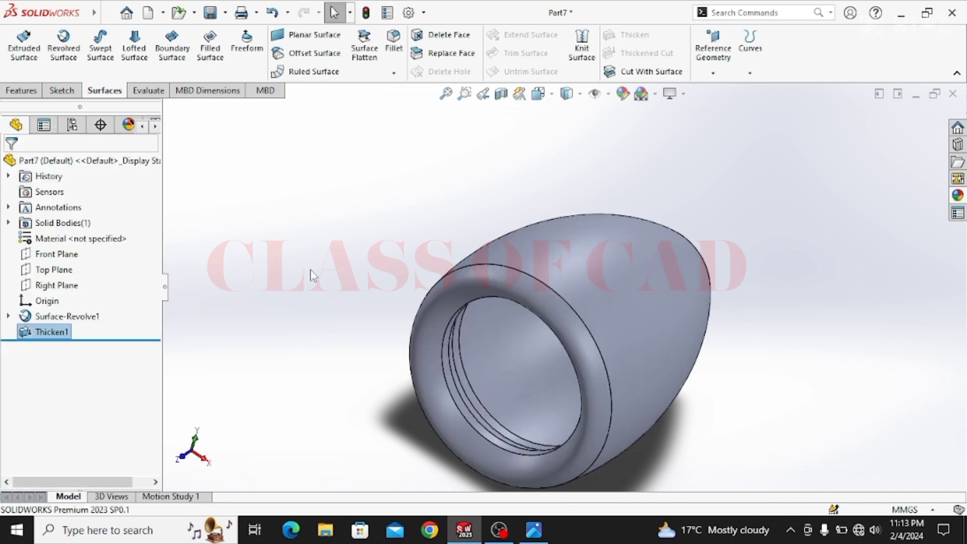
- Measure the diameter of the circular step edge inside the front opening of the casing
{"action": "left_click", "coordinate": [147, 91]}
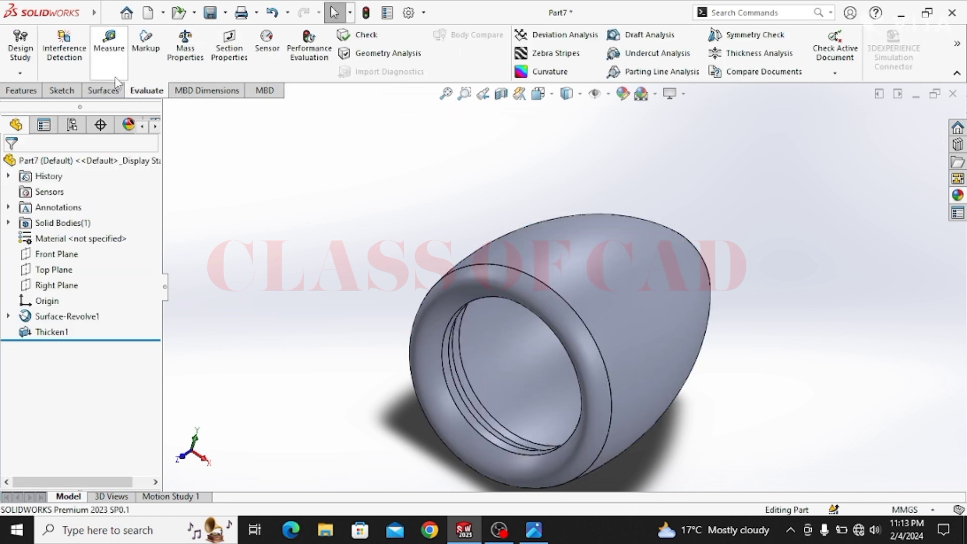
{"action": "left_click", "coordinate": [110, 50]}
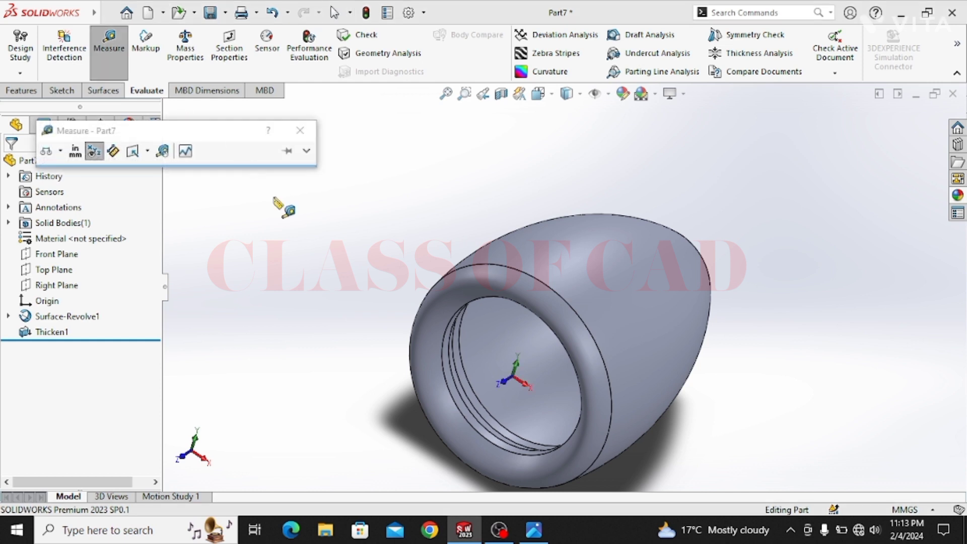
{"action": "left_click", "coordinate": [456, 377]}
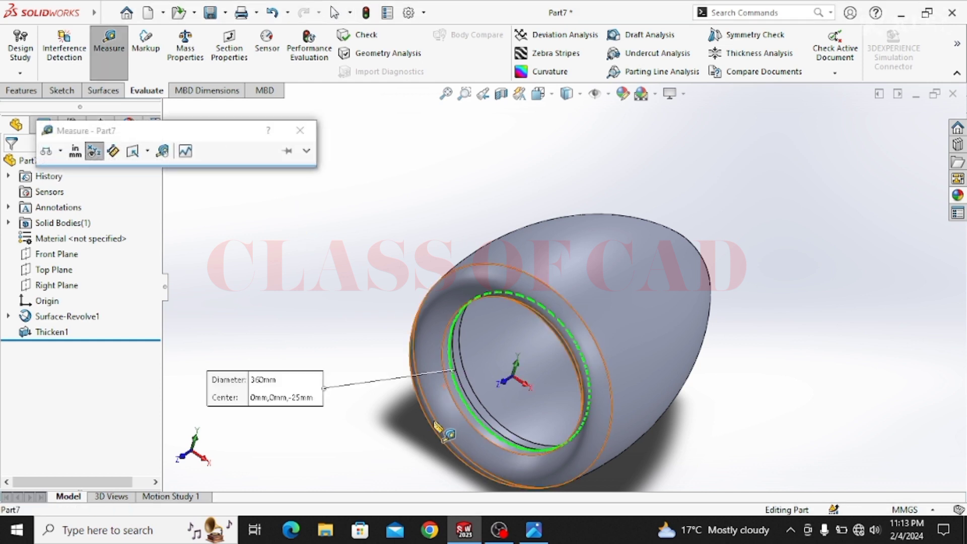
- Leave the measurement, open the casing's thicken feature to review its parameters, and accept it without changing any of them
{"action": "middle_click_drag", "start_coordinate": [443, 422], "coordinate": [419, 424]}
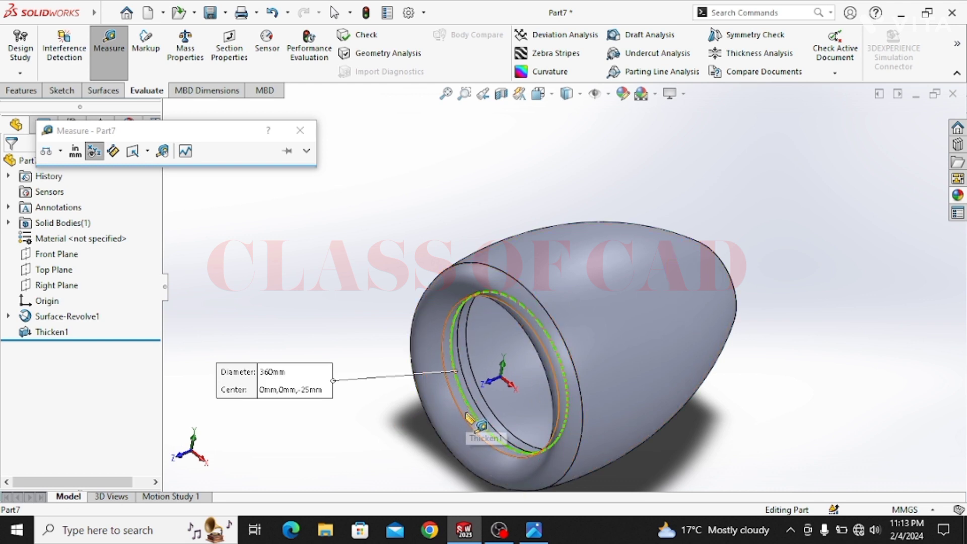
{"action": "key", "text": "Escape"}
{"action": "left_click", "coordinate": [33, 332]}
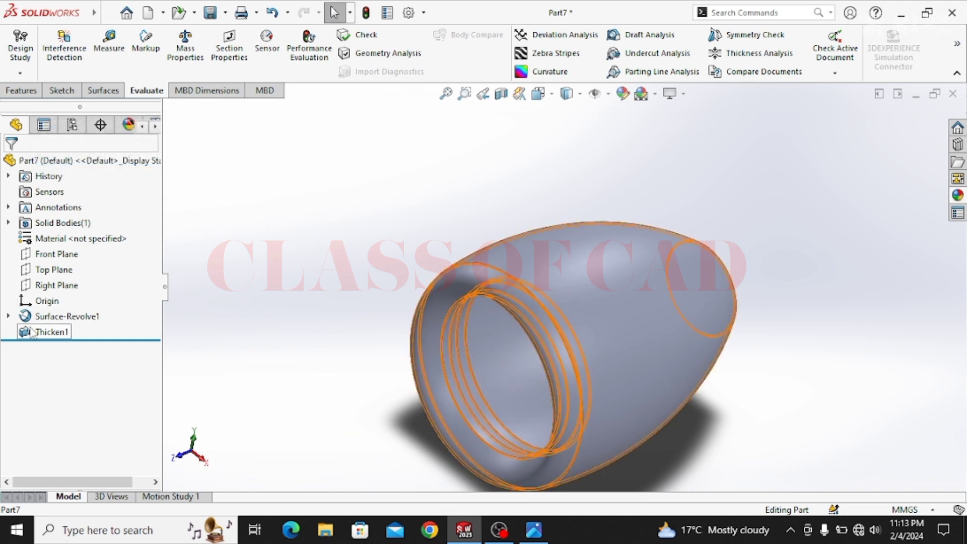
{"action": "left_click", "coordinate": [58, 297]}
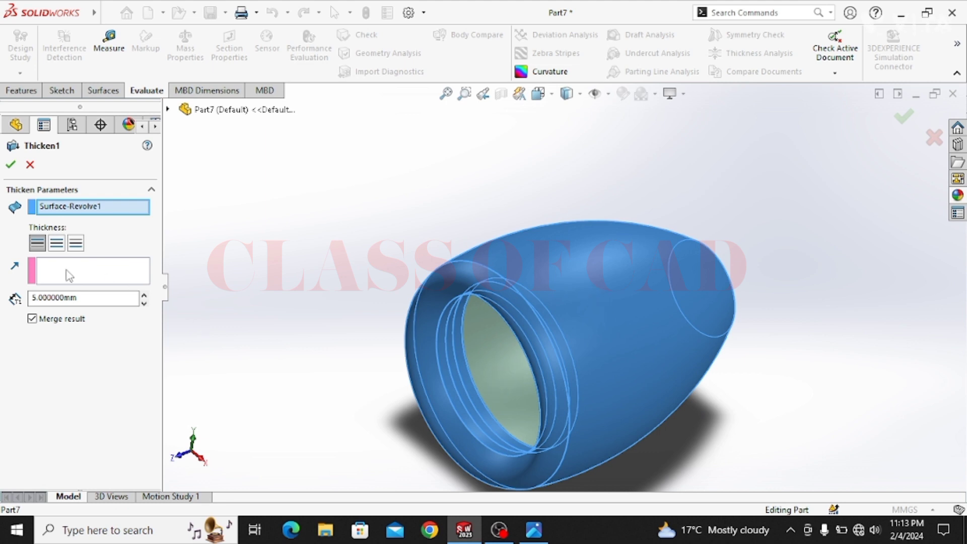
{"action": "left_click", "coordinate": [12, 167]}
{"action": "left_click", "coordinate": [323, 354]}
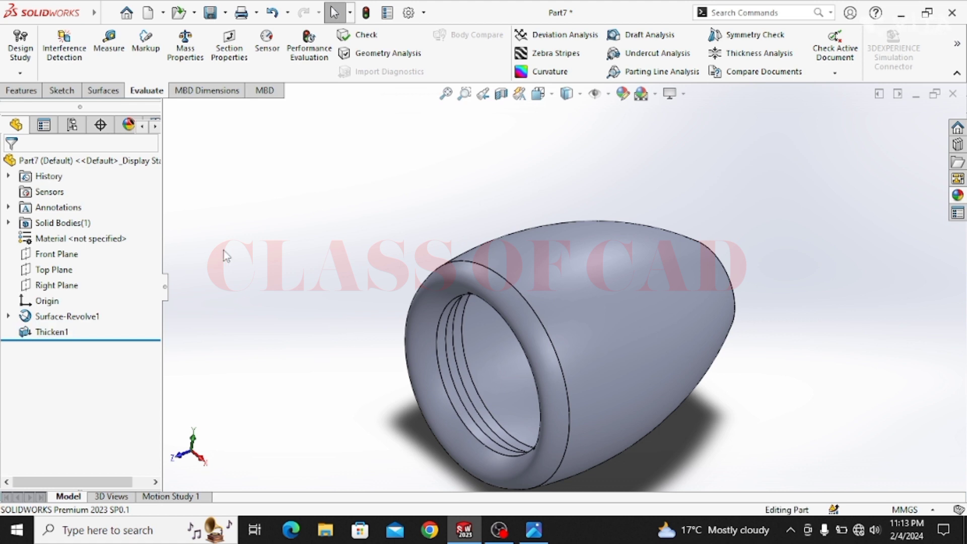
{"action": "middle_click_drag", "start_coordinate": [323, 354], "coordinate": [403, 341]}
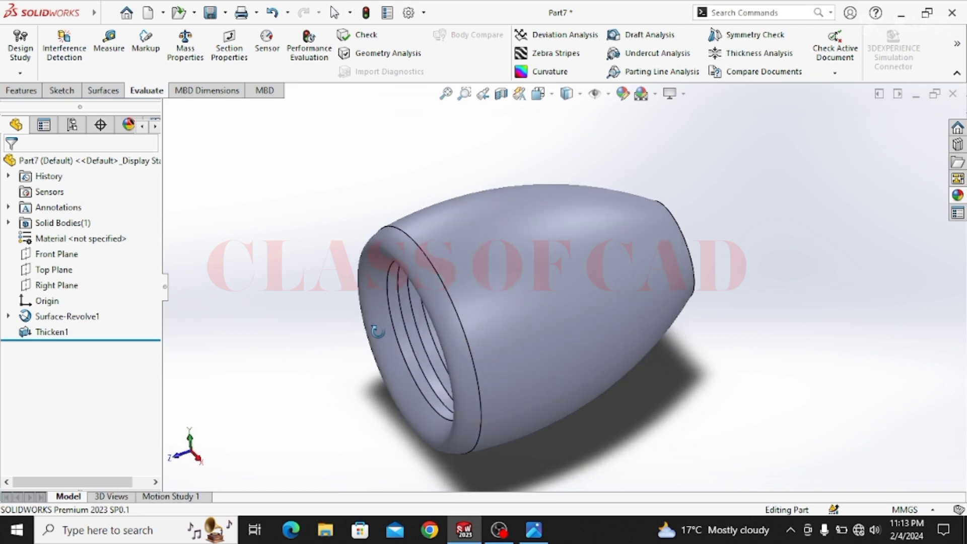
- Apply the brushed titanium appearance to the casing
{"action": "left_click", "coordinate": [959, 196]}
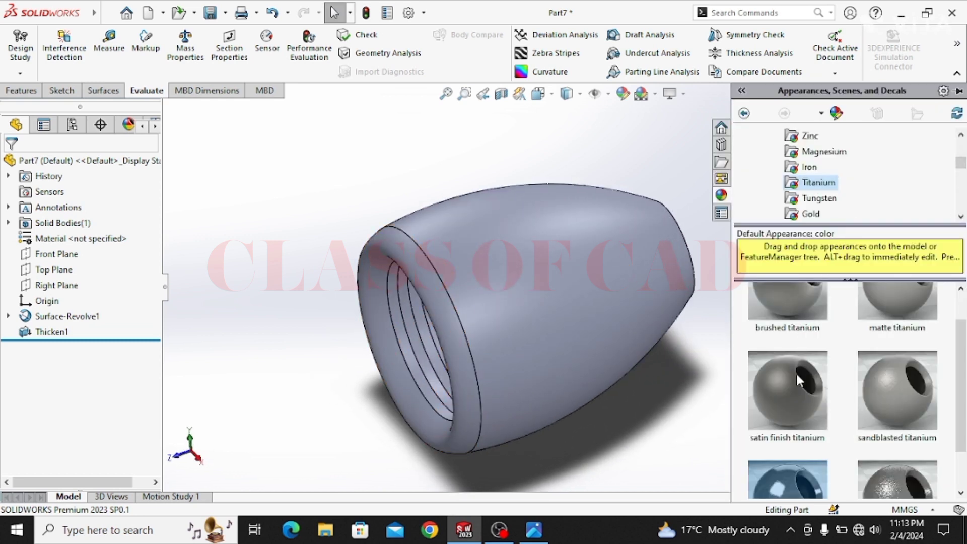
{"action": "scroll", "coordinate": [798, 376], "scroll_direction": "up", "scroll_amount": 1}
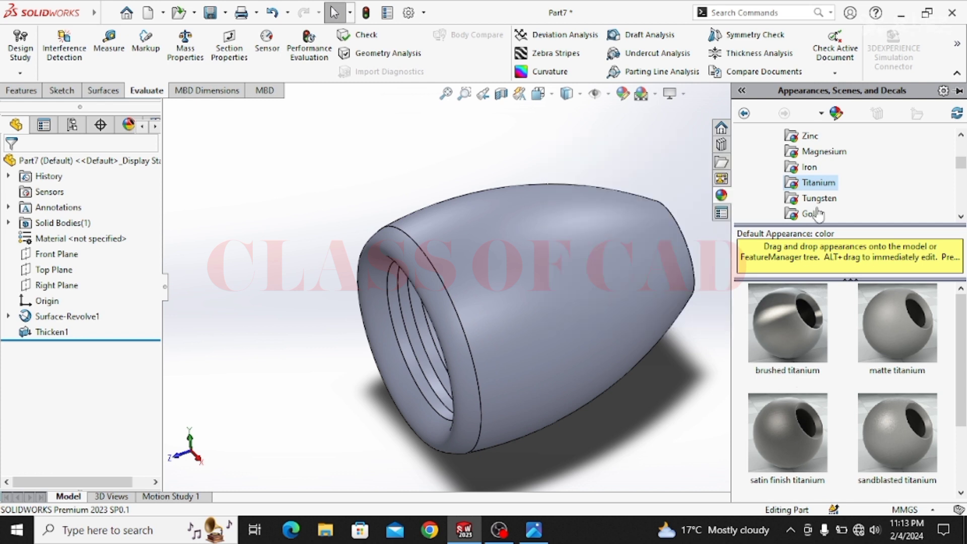
{"action": "double_click", "coordinate": [804, 323]}
{"action": "left_click", "coordinate": [656, 441]}
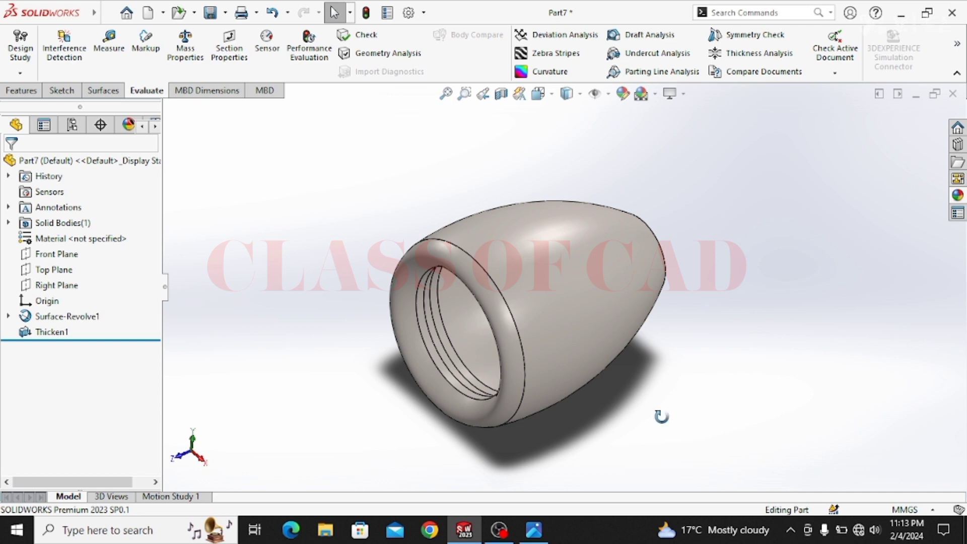
{"action": "middle_click_drag", "start_coordinate": [661, 417], "coordinate": [690, 431]}
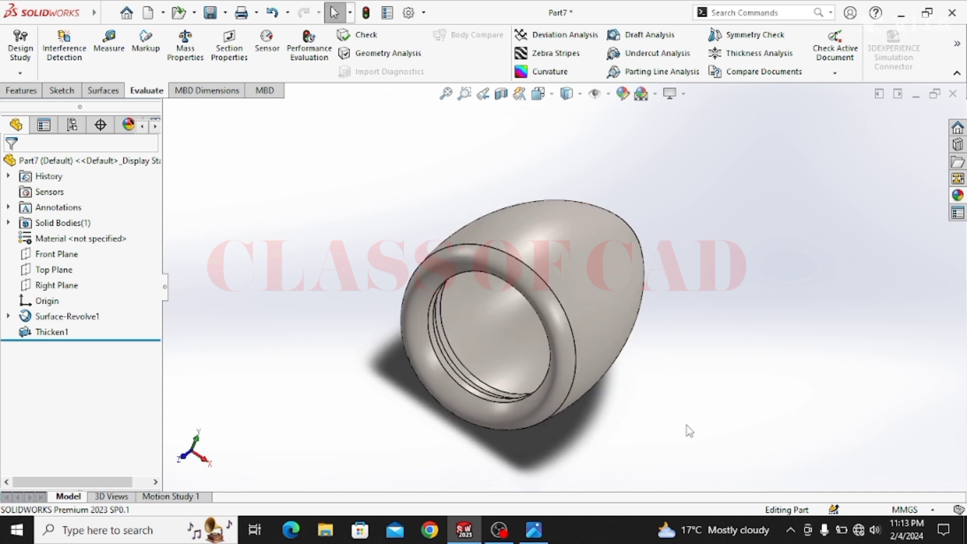
{"action": "middle_click_drag", "start_coordinate": [690, 431], "coordinate": [624, 405]}
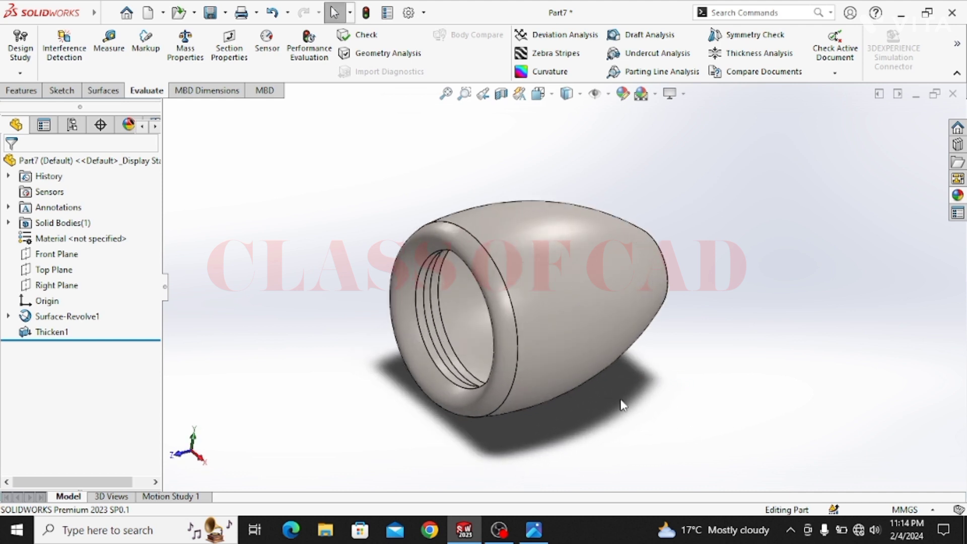
- Start a new reference plane offset from the Right Plane
{"action": "left_click", "coordinate": [59, 284]}
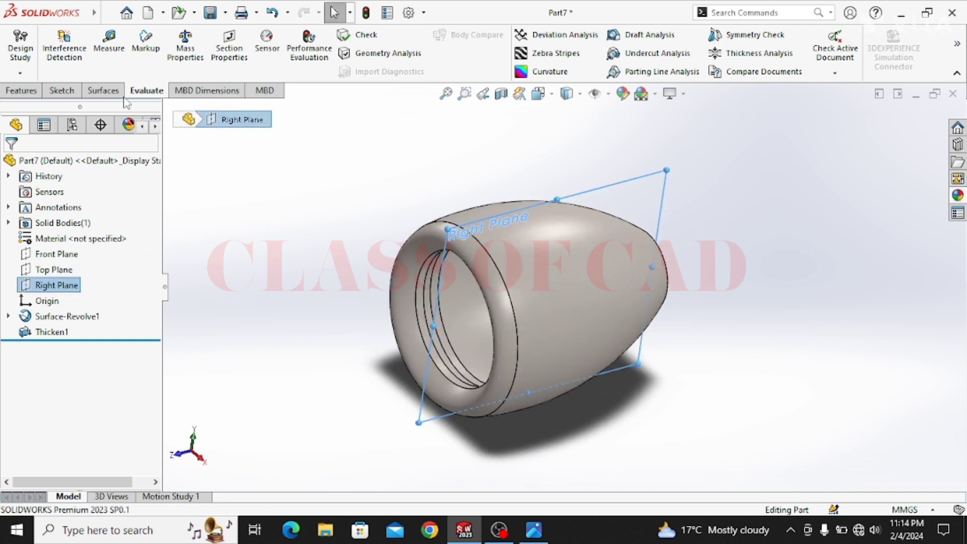
{"action": "left_click", "coordinate": [103, 90]}
{"action": "left_click", "coordinate": [52, 91]}
{"action": "left_click", "coordinate": [21, 91]}
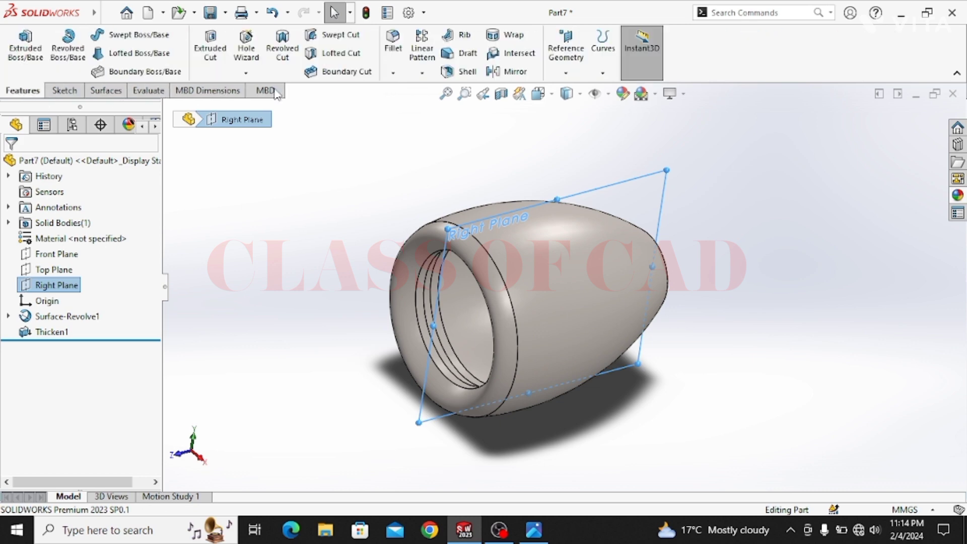
{"action": "left_click", "coordinate": [566, 50]}
{"action": "left_click", "coordinate": [575, 90]}
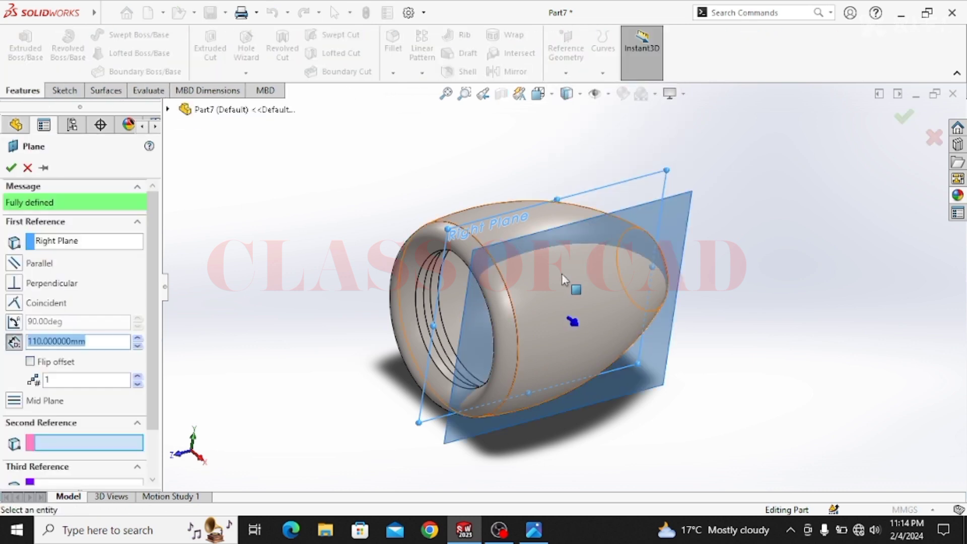
- Try offset distances of 180 mm and 250 mm for the new reference plane
{"action": "double_click", "coordinate": [75, 341]}
{"action": "type", "text": "180"}
{"action": "key", "text": "Return"}
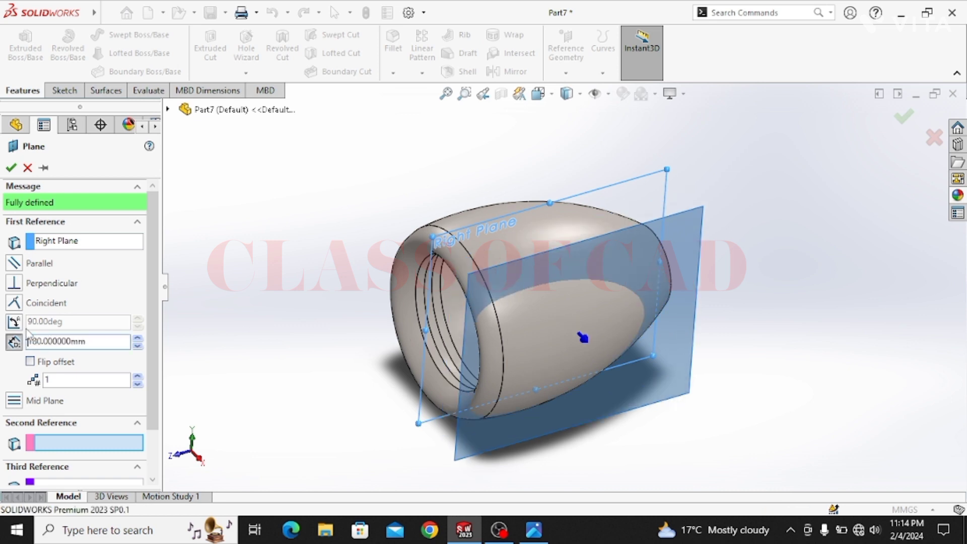
{"action": "left_click_drag", "start_coordinate": [111, 341], "coordinate": [1, 356]}
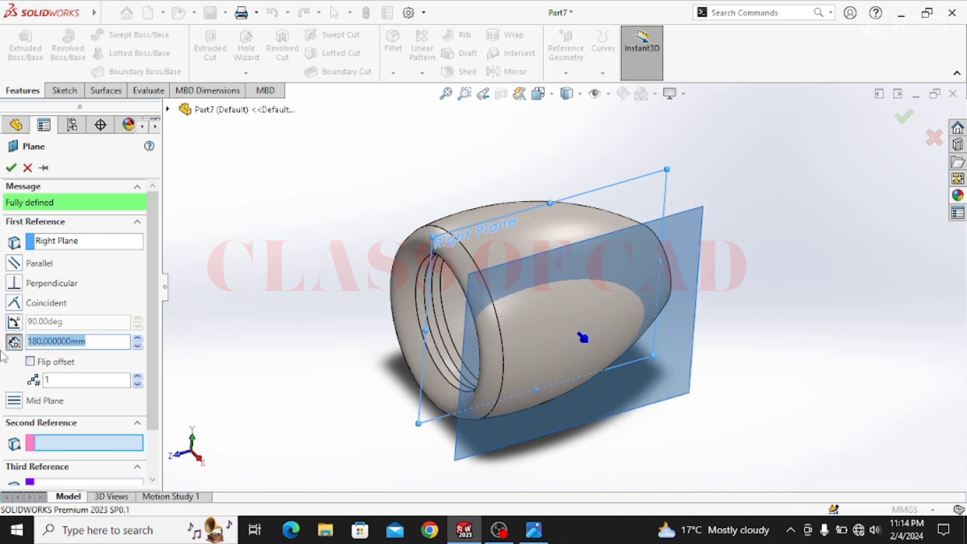
{"action": "type", "text": "250"}
{"action": "key", "text": "Return"}
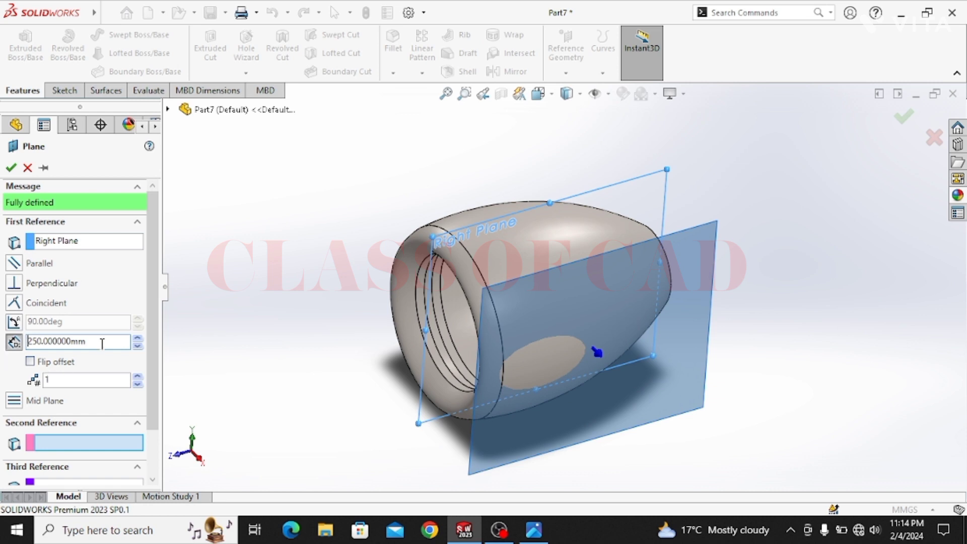
- Set the new plane's offset from the Right Plane to 300 mm and create the plane
{"action": "left_click_drag", "start_coordinate": [103, 344], "coordinate": [2, 341]}
{"action": "type", "text": "180"}
{"action": "key", "text": "Return"}
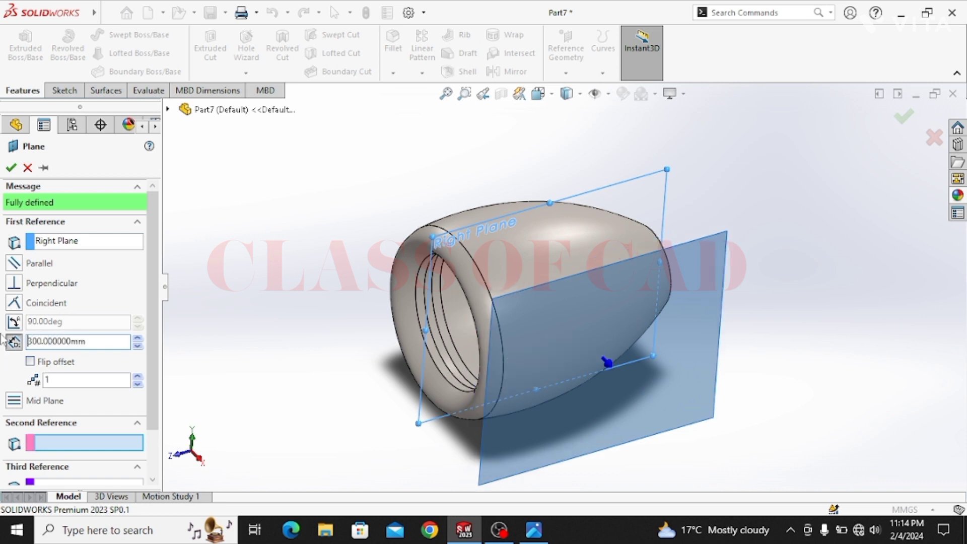
{"action": "key", "text": "Return"}
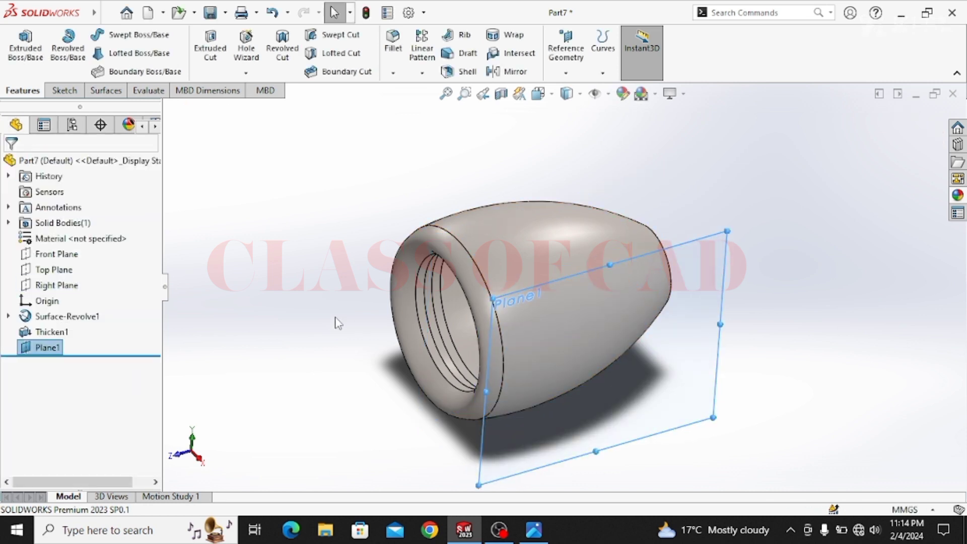
{"action": "left_click", "coordinate": [334, 319]}
- Start a sketch on the new plane offset beside the casing
{"action": "middle_click_drag", "start_coordinate": [544, 272], "coordinate": [547, 263]}
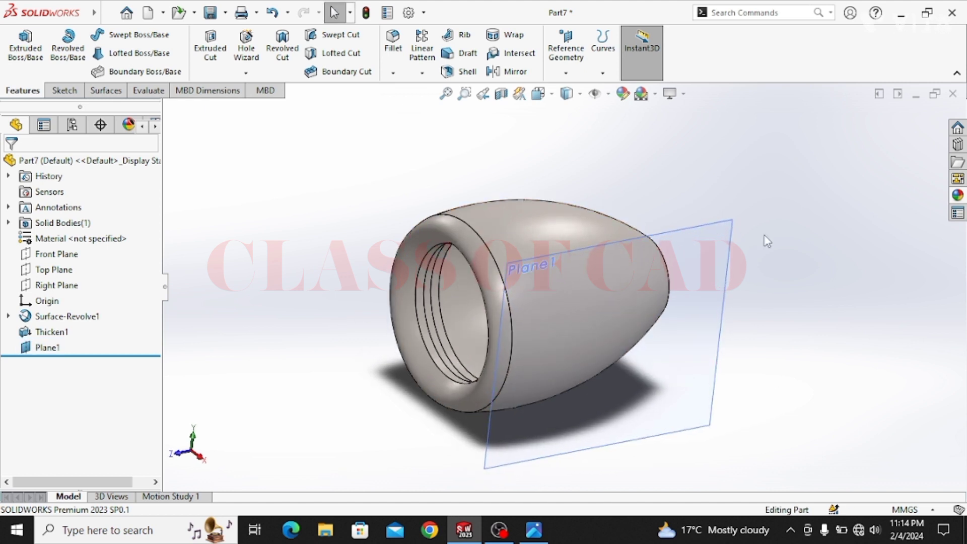
{"action": "left_click", "coordinate": [706, 235]}
{"action": "left_click", "coordinate": [767, 190]}
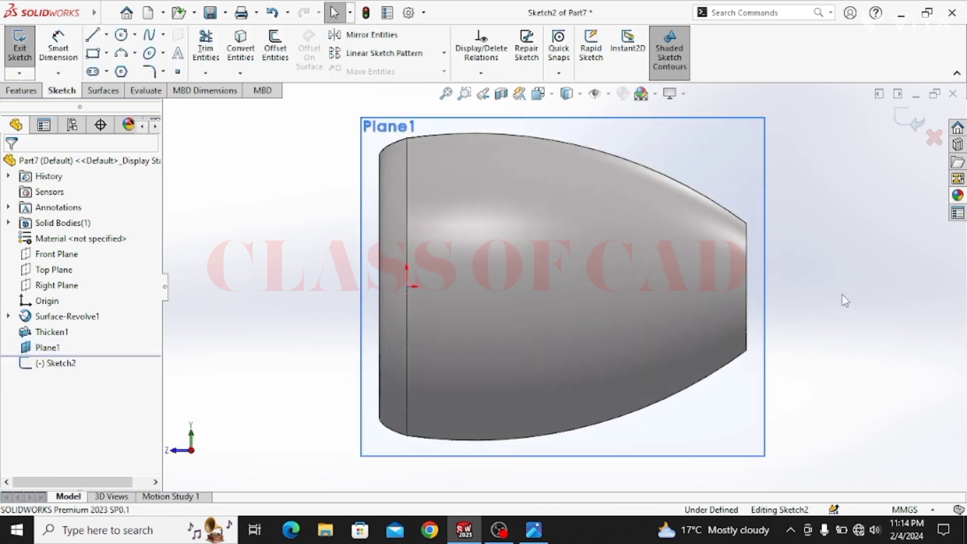
- Sketch two horizontal centerlines about 116 mm apart, starting on the casing's front vertical edge, and delete the vertical centerline joining their rear ends
{"action": "left_click", "coordinate": [106, 34]}
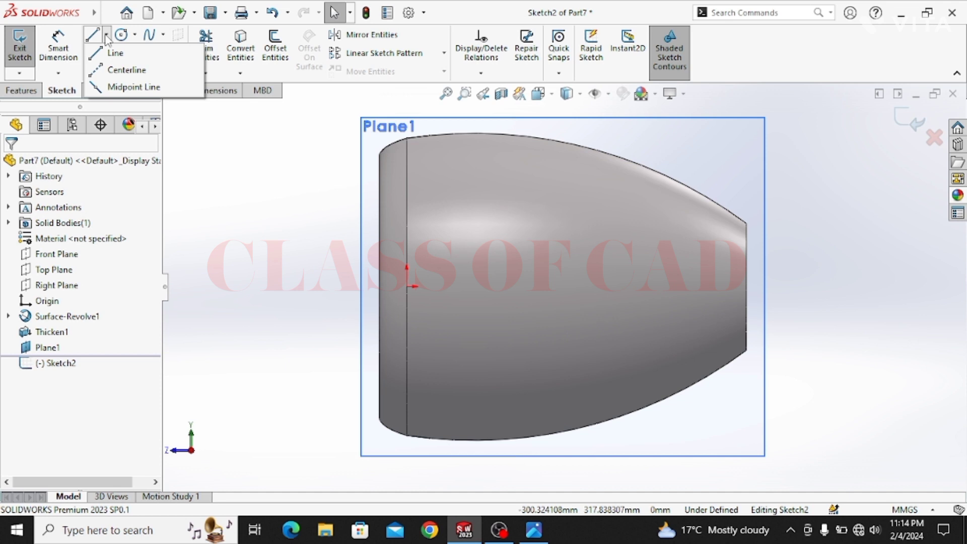
{"action": "left_click", "coordinate": [114, 69]}
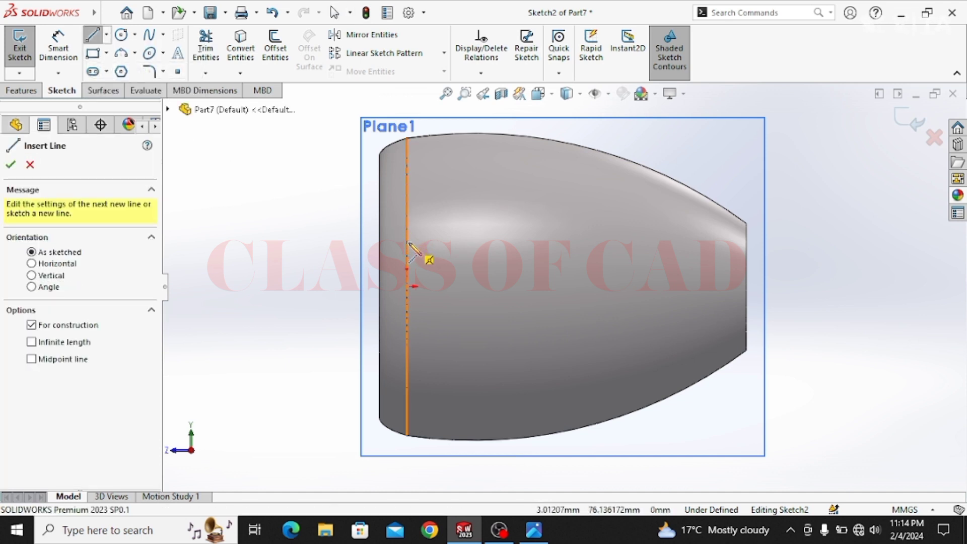
{"action": "left_click", "coordinate": [408, 243]}
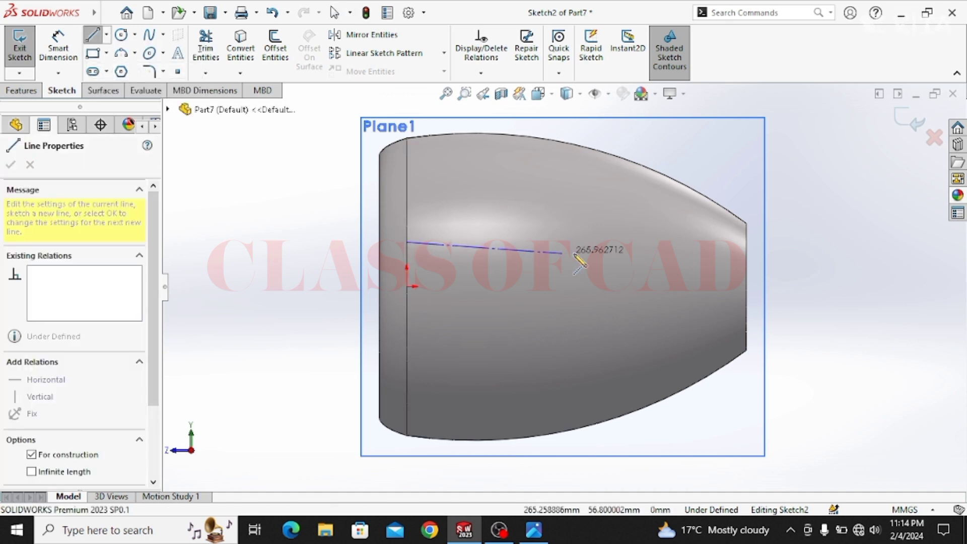
{"action": "left_click", "coordinate": [639, 243]}
{"action": "left_click", "coordinate": [639, 310]}
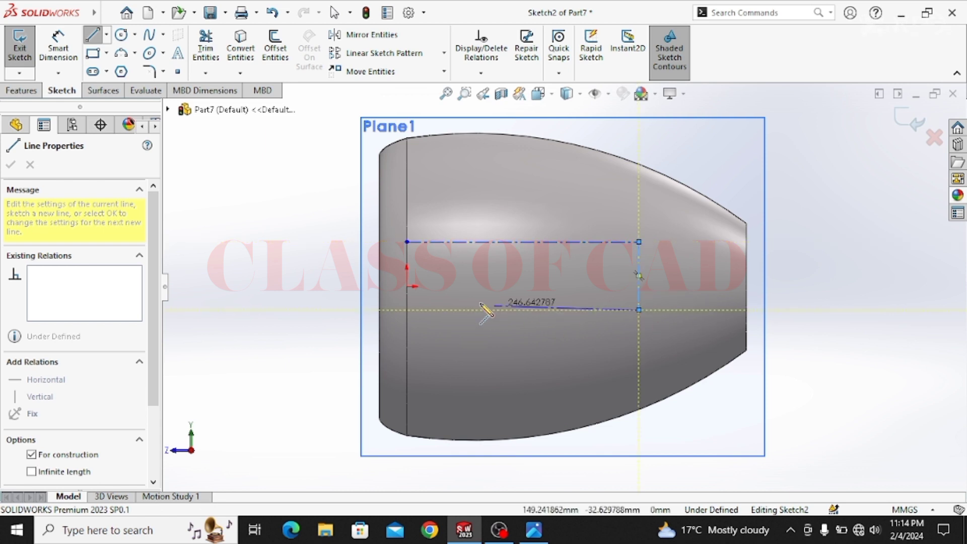
{"action": "left_click", "coordinate": [408, 309]}
{"action": "key", "text": "Escape"}
{"action": "key", "text": "Escape"}
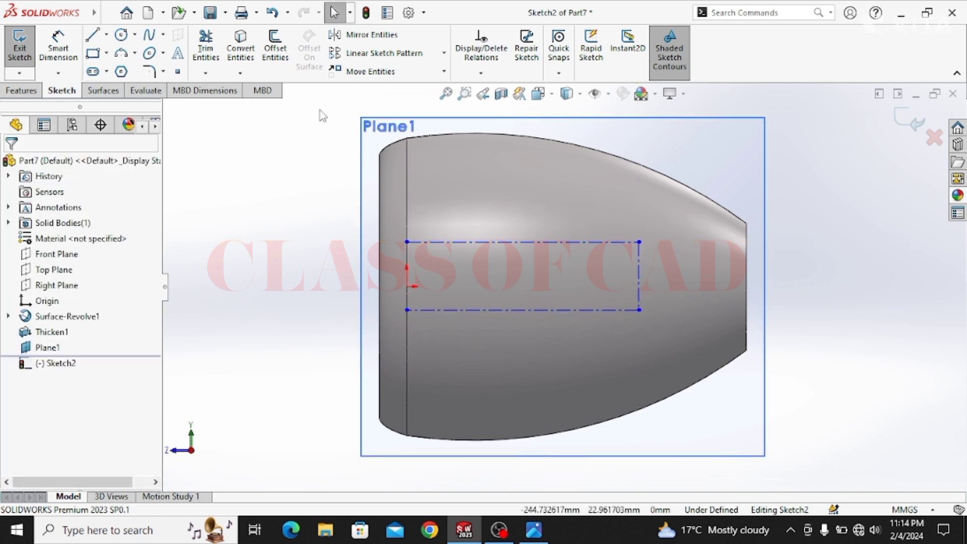
{"action": "left_click", "coordinate": [638, 258]}
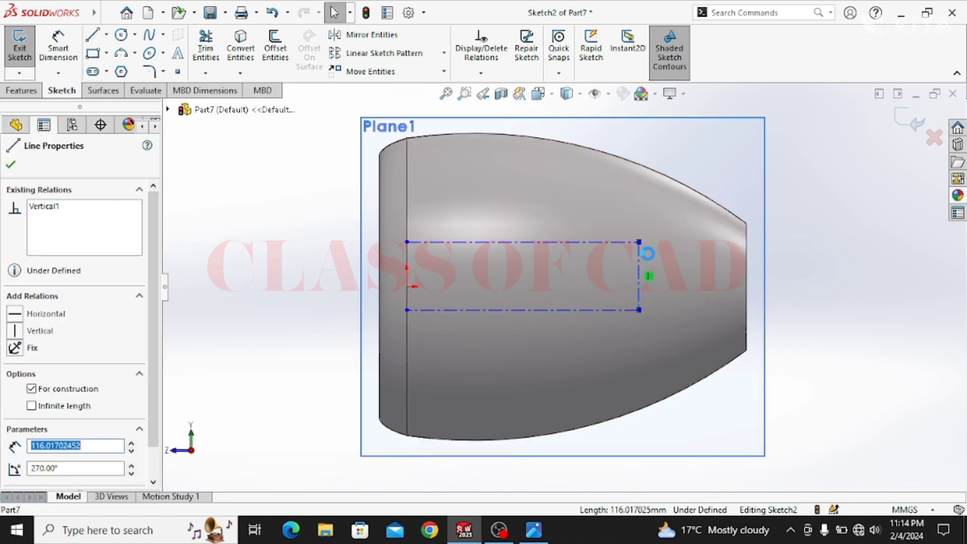
{"action": "key", "text": "Delete"}
- Sketch a long, thin horizontal corner rectangle about 24 mm high below the lower centerline
{"action": "left_click", "coordinate": [93, 53]}
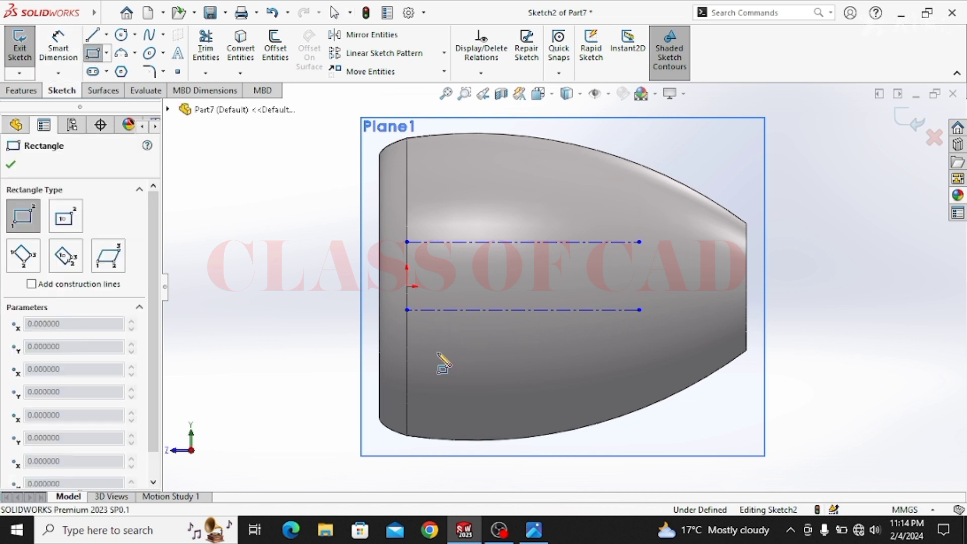
{"action": "left_click", "coordinate": [425, 351]}
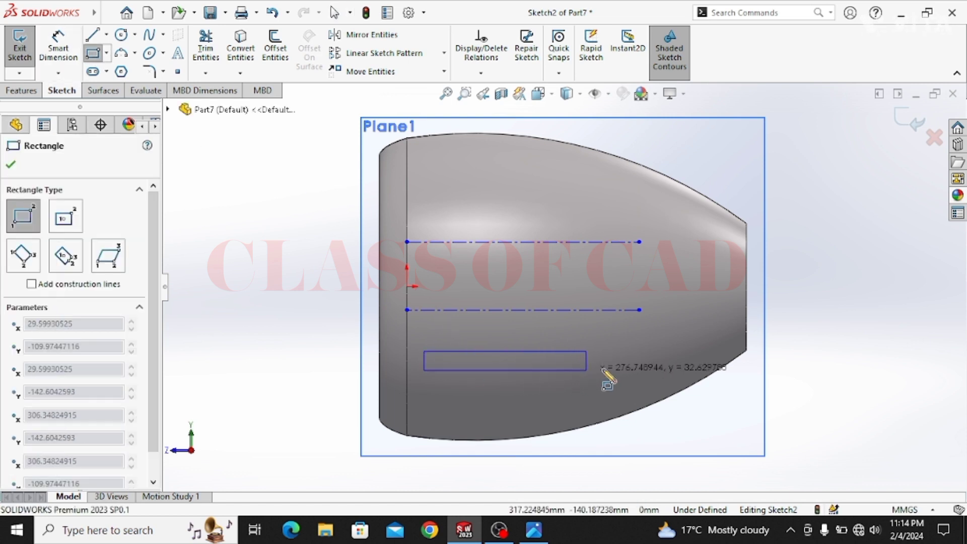
{"action": "left_click", "coordinate": [679, 366]}
{"action": "key", "text": "Escape"}
- Replace the rectangle's rear vertical side with a slanted line, extending the lower edge rearward past the end of the upper edge
{"action": "scroll", "coordinate": [678, 365], "scroll_direction": "down", "scroll_amount": 3}
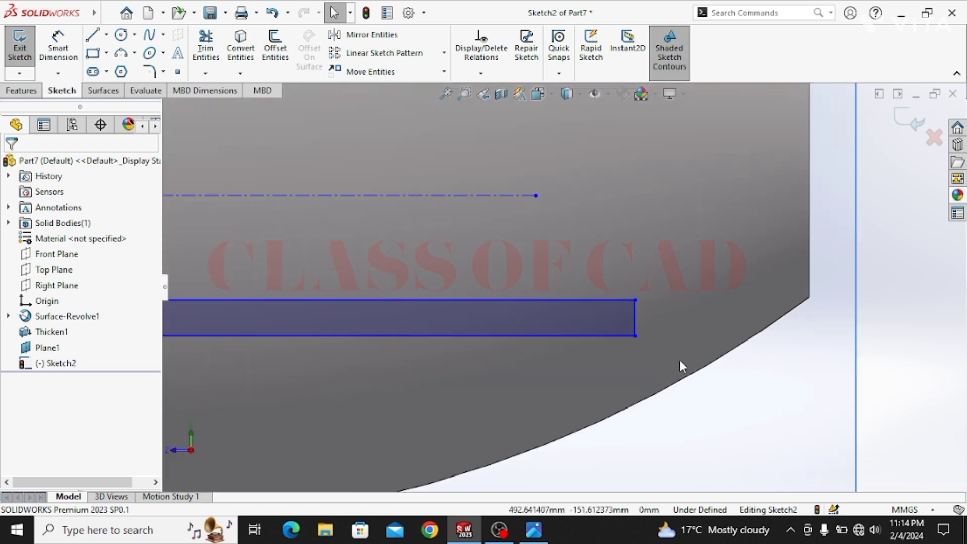
{"action": "left_click", "coordinate": [636, 316]}
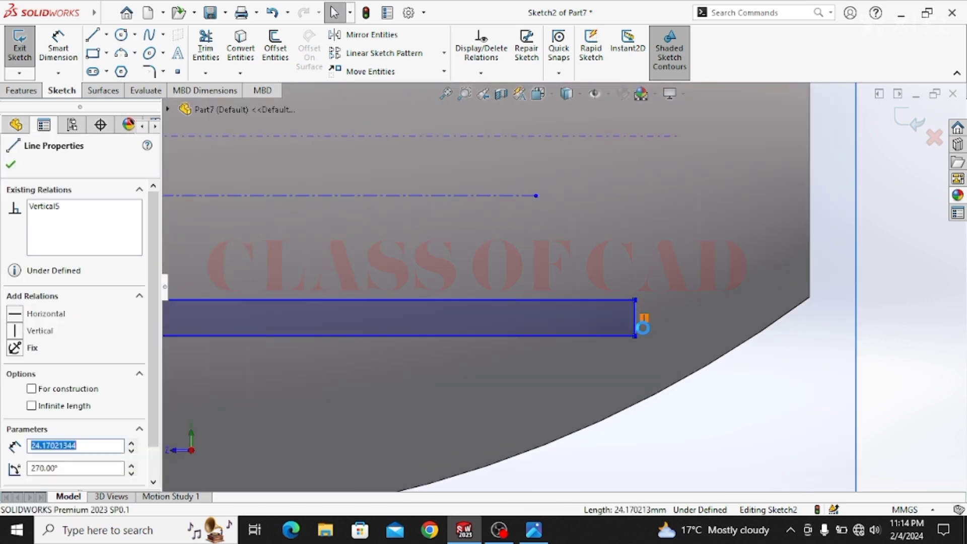
{"action": "key", "text": "Delete"}
{"action": "left_click_drag", "start_coordinate": [637, 338], "coordinate": [667, 337]}
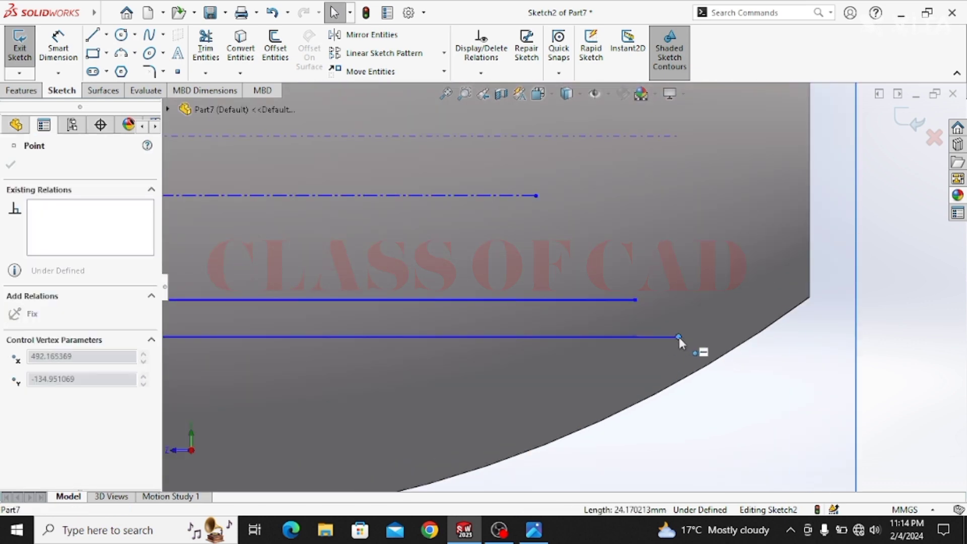
{"action": "key", "text": "l"}
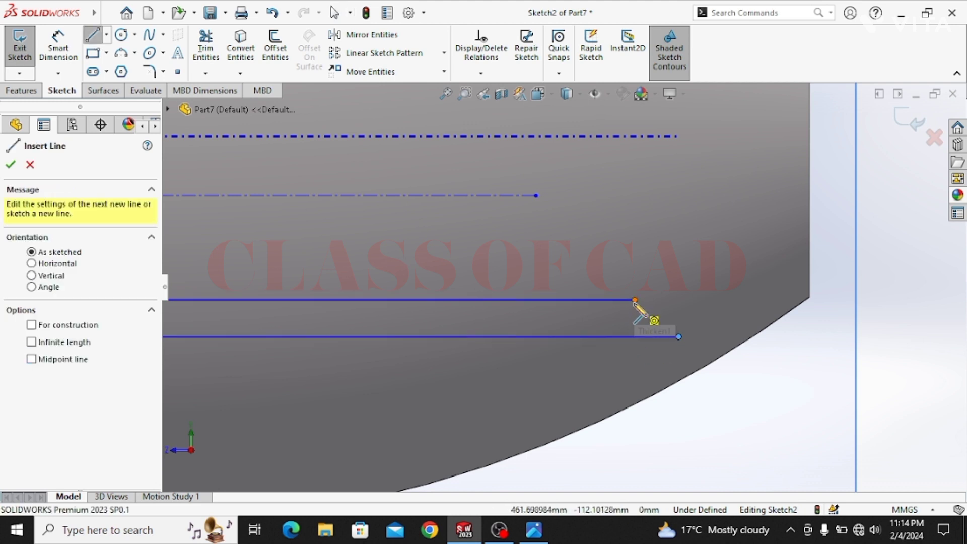
{"action": "left_click", "coordinate": [635, 301]}
{"action": "left_click", "coordinate": [679, 336]}
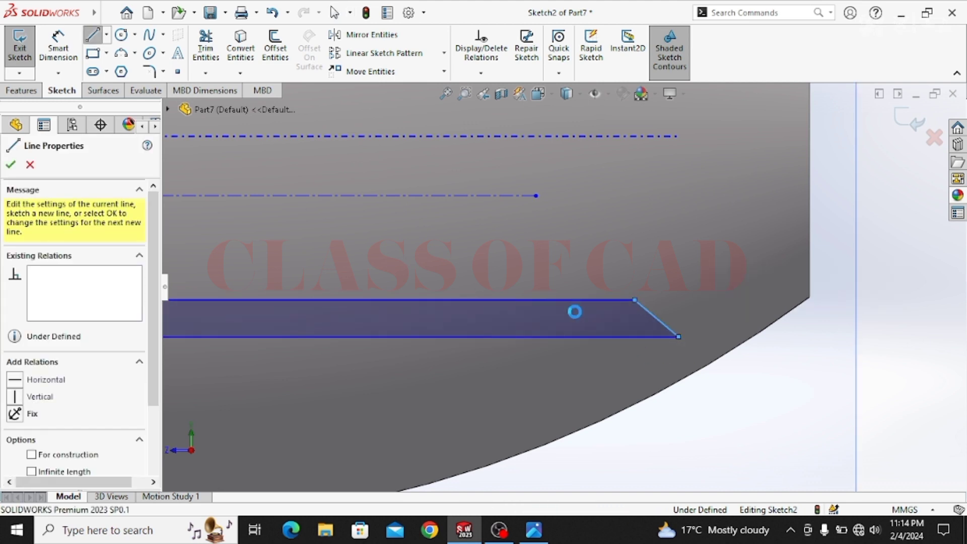
{"action": "key", "text": "Escape"}
- Dimension the upper edge of the long profile at 110 mm below the origin
{"action": "scroll", "coordinate": [574, 312], "scroll_direction": "up", "scroll_amount": 4}
{"action": "middle_click_drag", "start_coordinate": [460, 294], "coordinate": [539, 311], "text": "ctrl"}
{"action": "left_click", "coordinate": [60, 48]}
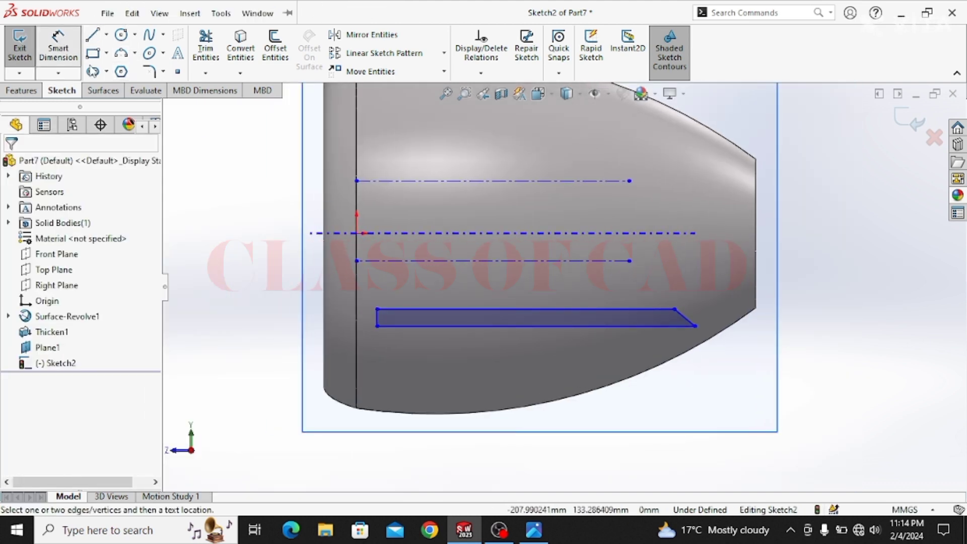
{"action": "left_click", "coordinate": [395, 308]}
{"action": "left_click", "coordinate": [328, 289]}
{"action": "type", "text": "110"}
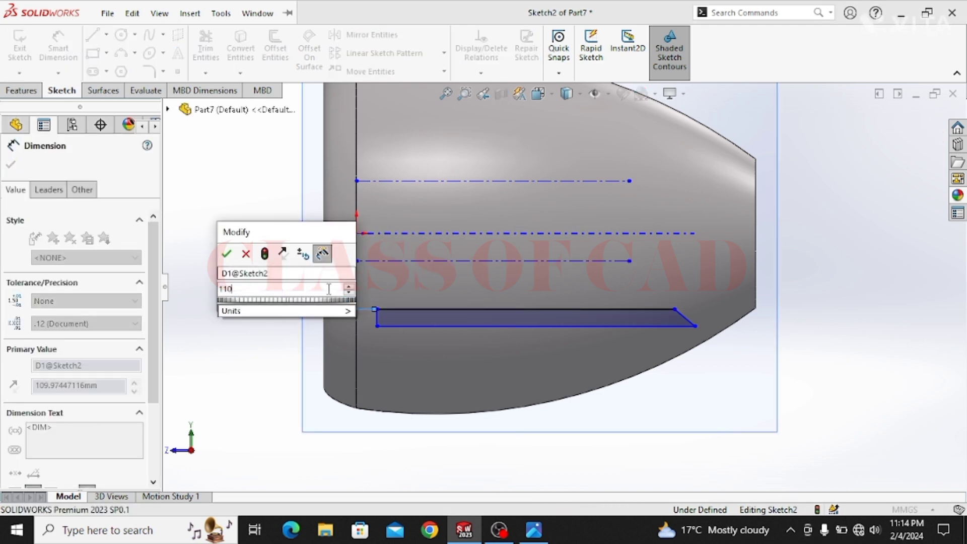
{"action": "key", "text": "Return"}
- Dimension the profile's front vertical side at 30 mm horizontally from the origin
{"action": "left_click", "coordinate": [377, 318]}
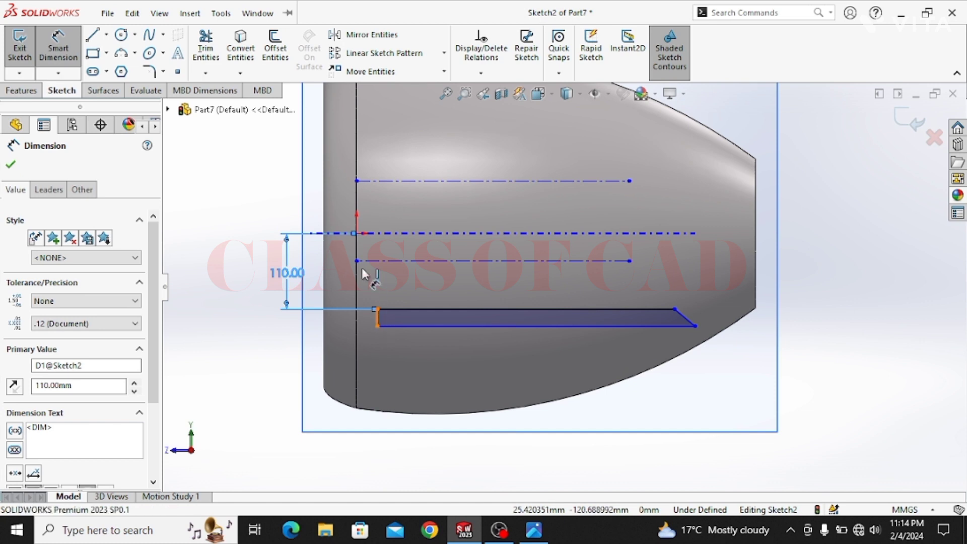
{"action": "left_click", "coordinate": [357, 233]}
{"action": "left_click", "coordinate": [338, 460]}
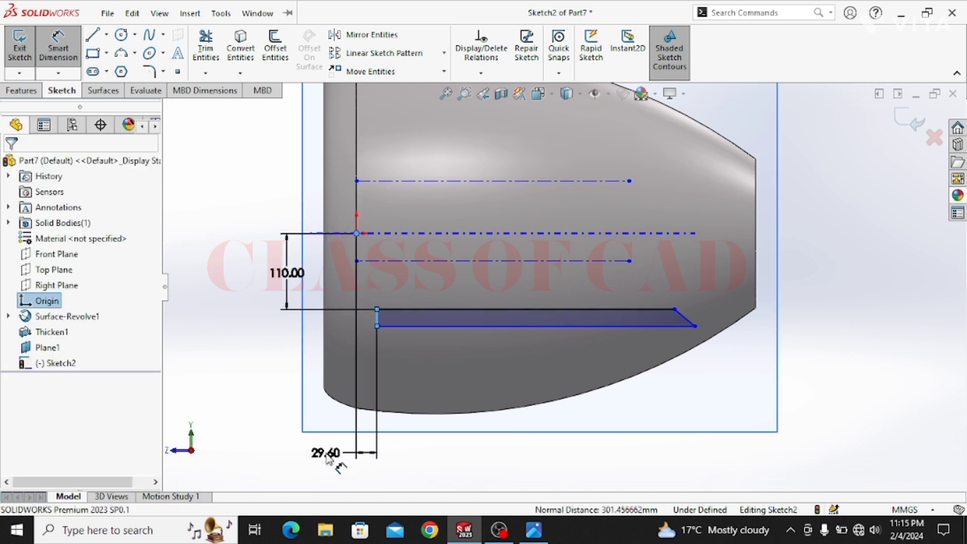
{"action": "type", "text": "30"}
{"action": "key", "text": "Return"}
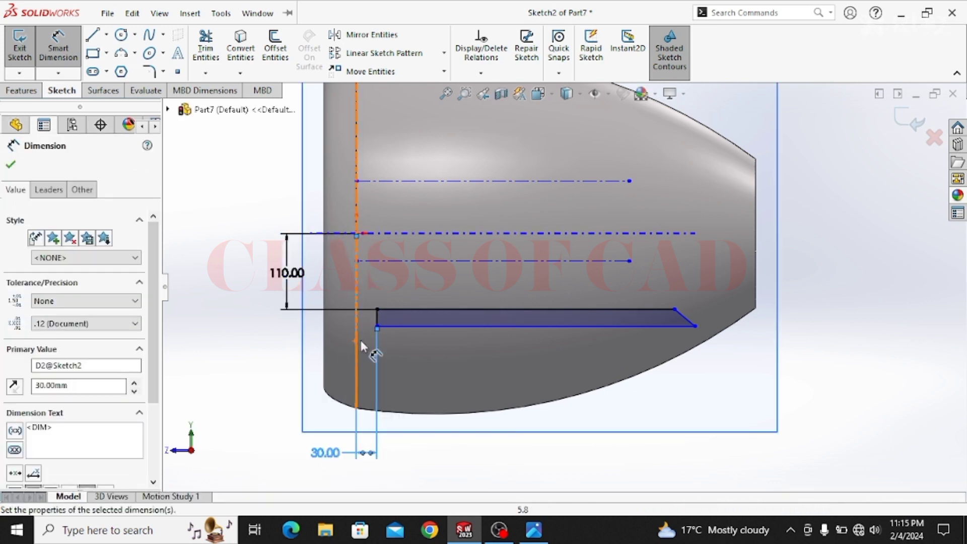
- Set the height of the profile's front vertical side to 25 mm
{"action": "left_click", "coordinate": [376, 319]}
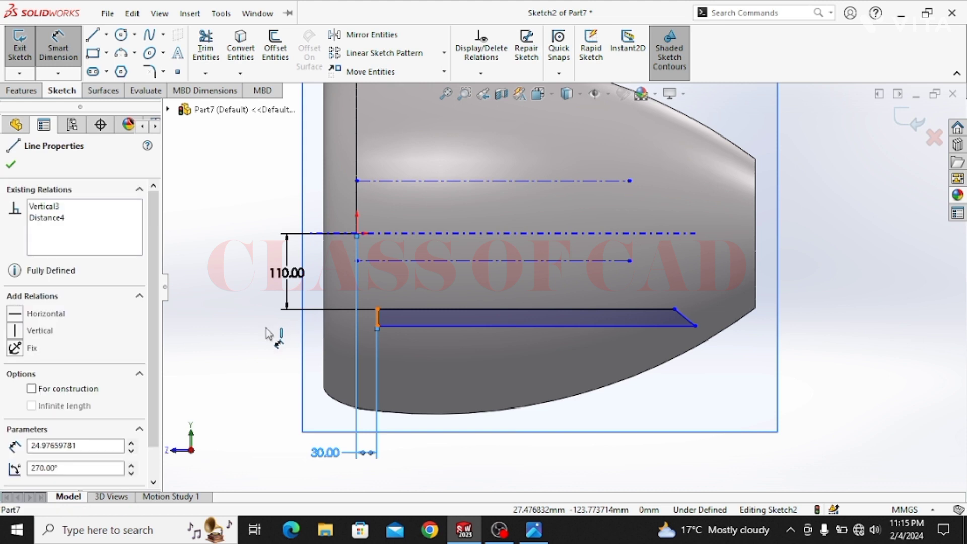
{"action": "left_click", "coordinate": [286, 358]}
{"action": "type", "text": "25"}
{"action": "key", "text": "Return"}
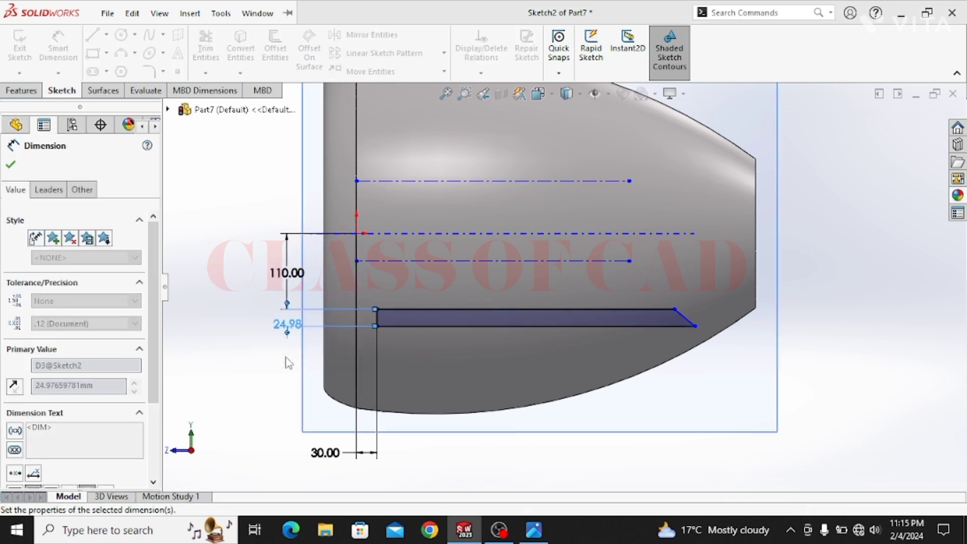
{"action": "left_click", "coordinate": [682, 313]}
{"action": "left_click", "coordinate": [670, 322]}
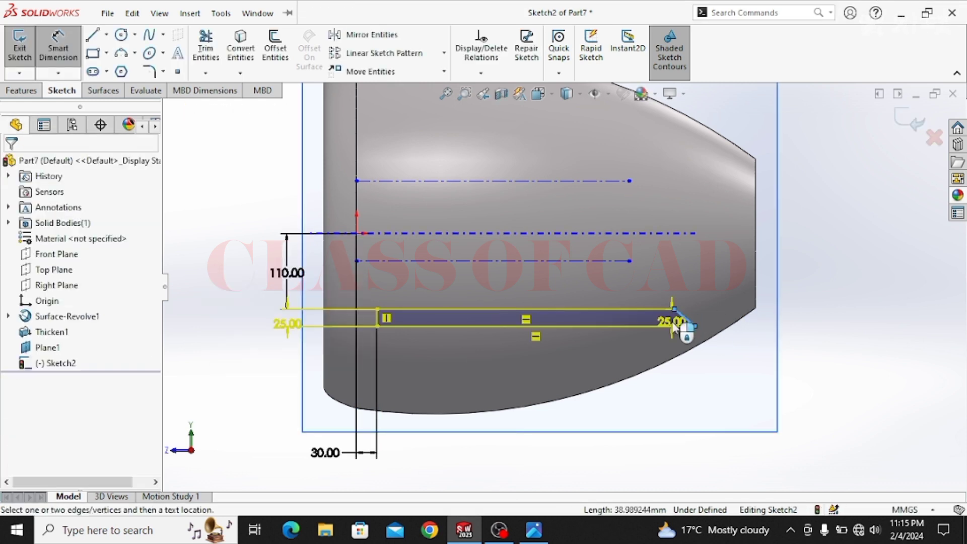
{"action": "key", "text": "Escape"}
- Dimension the angle between the profile's lower edge and its slanted rear line at 40 degrees
{"action": "left_click", "coordinate": [679, 326]}
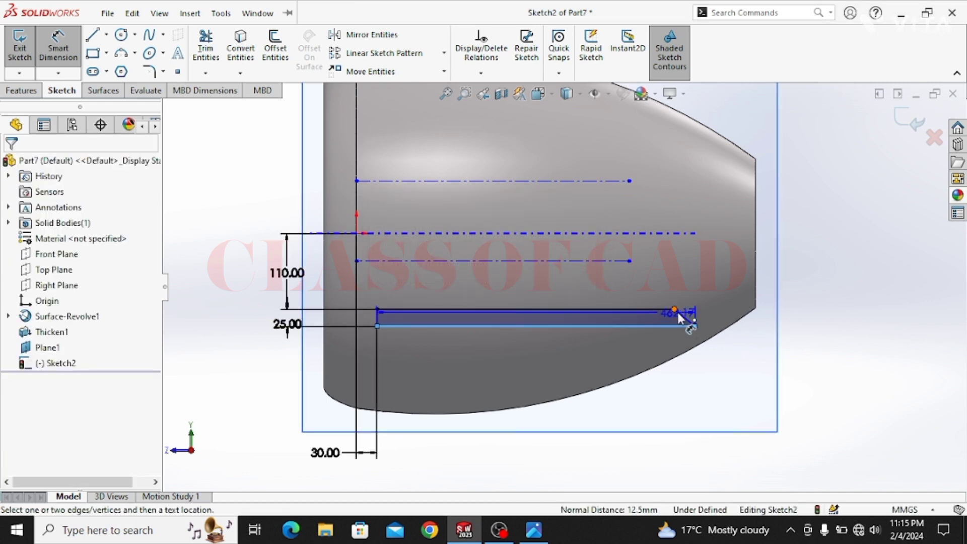
{"action": "left_click", "coordinate": [686, 319]}
{"action": "left_click", "coordinate": [739, 339]}
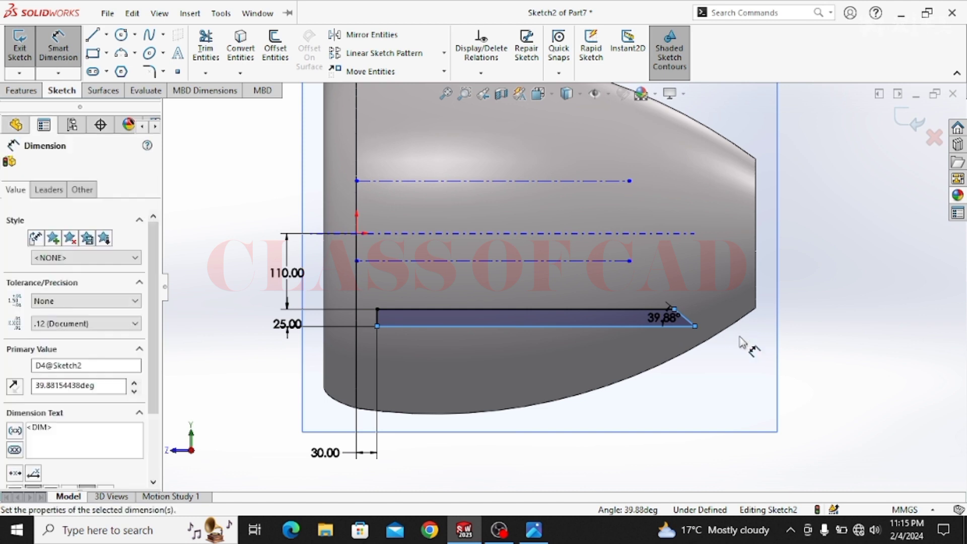
{"action": "type", "text": "3"}
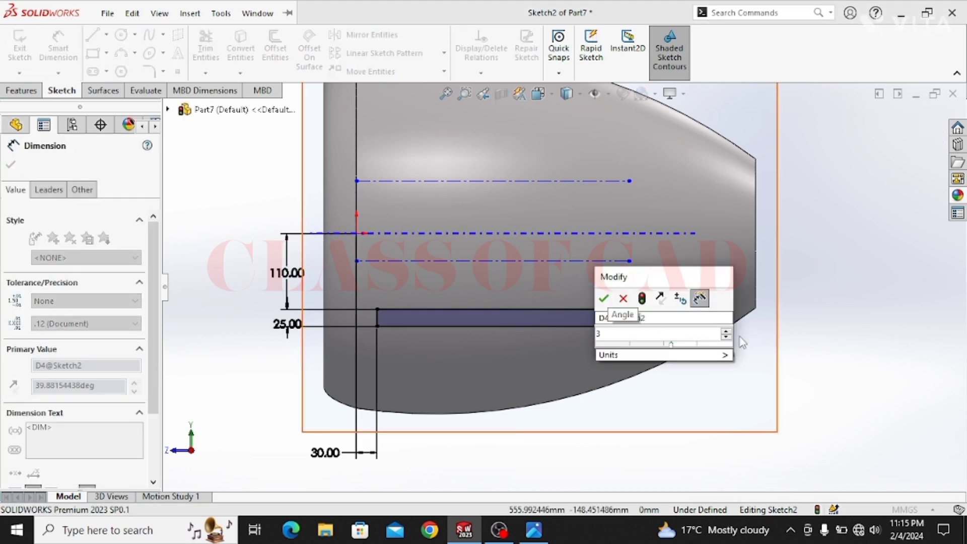
{"action": "key", "text": "BackSpace"}
{"action": "type", "text": "40"}
{"action": "key", "text": "Return"}
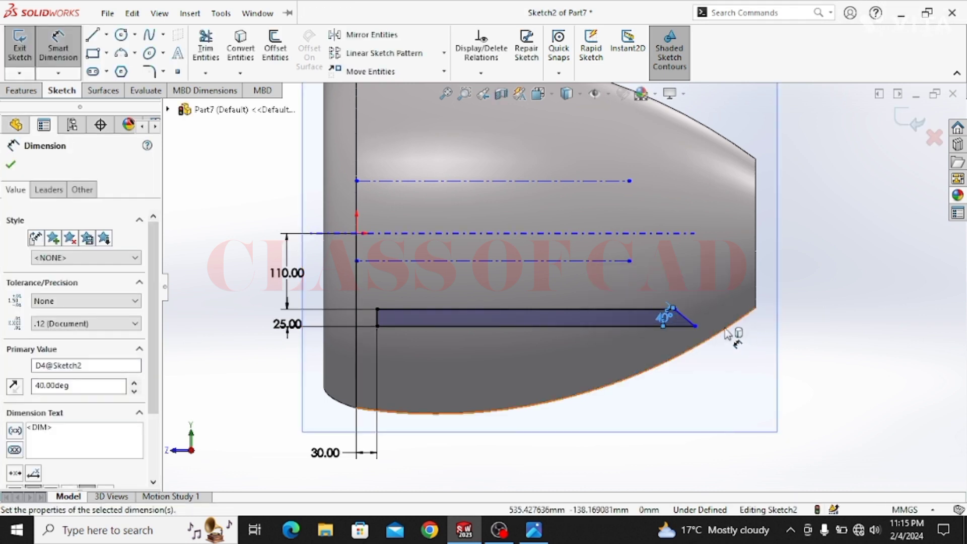
{"action": "scroll", "coordinate": [726, 333], "scroll_direction": "down", "scroll_amount": 3}
{"action": "key", "text": "Escape"}
- Move the lower centerline slightly down and the upper centerline closer to the casing's axis, and exit the sketch
{"action": "scroll", "coordinate": [632, 325], "scroll_direction": "up", "scroll_amount": 3}
{"action": "middle_click_drag", "start_coordinate": [434, 335], "coordinate": [531, 377], "text": "ctrl"}
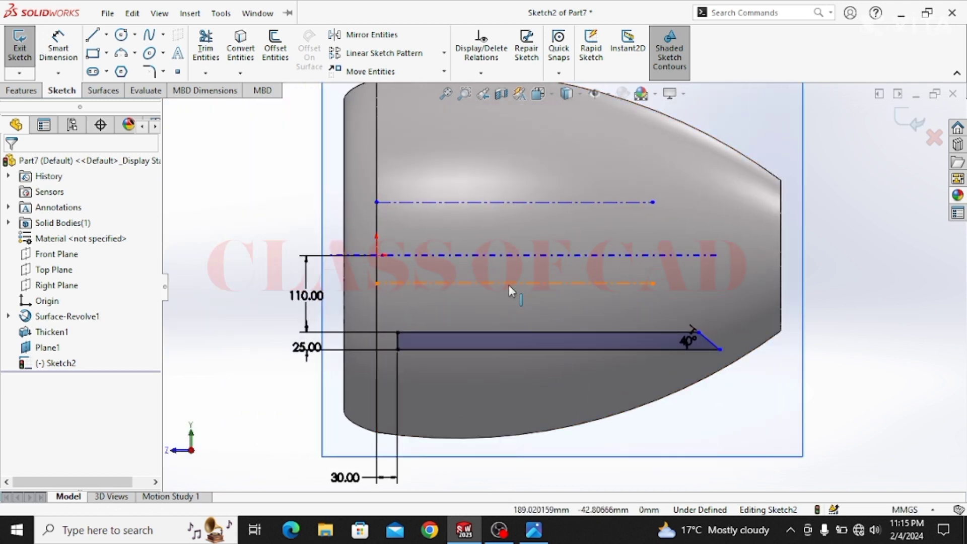
{"action": "mouse_move", "coordinate": [509, 285]}
{"action": "left_mouse_down"}
{"action": "mouse_move", "coordinate": [510, 307]}
{"action": "mouse_move", "coordinate": [511, 295]}
{"action": "left_mouse_up"}
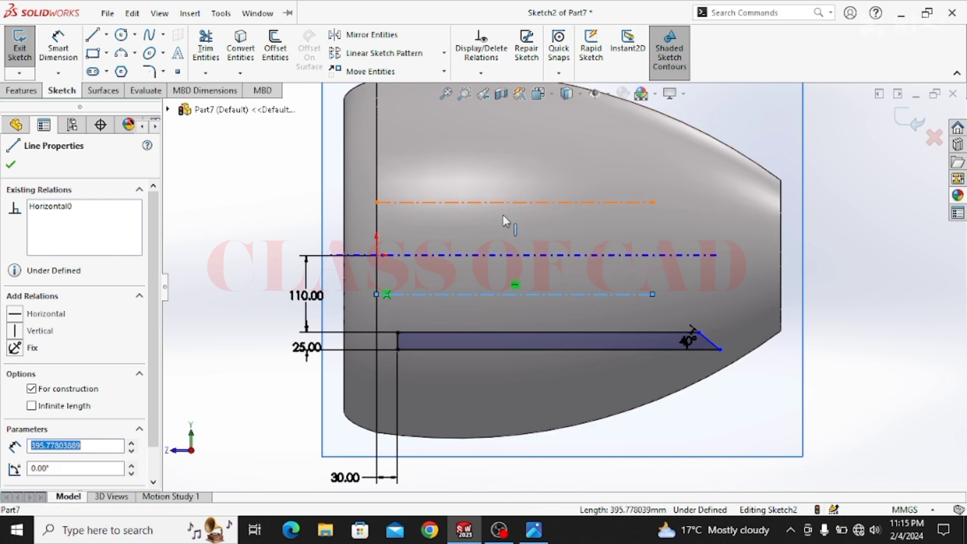
{"action": "left_click_drag", "start_coordinate": [503, 215], "coordinate": [510, 216]}
{"action": "left_click", "coordinate": [851, 170]}
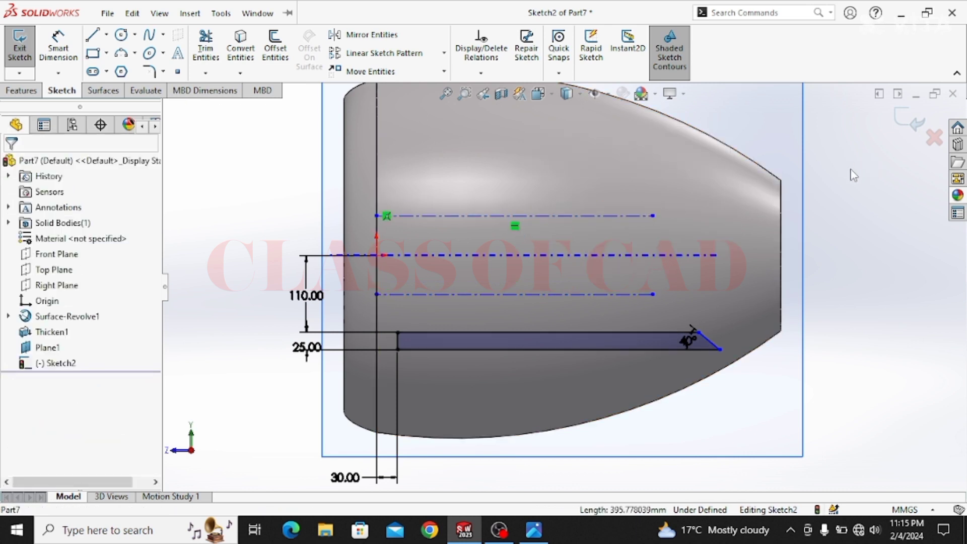
{"action": "left_click", "coordinate": [910, 120]}
{"action": "middle_click_drag", "start_coordinate": [624, 279], "coordinate": [575, 302]}
{"action": "left_click", "coordinate": [226, 290]}
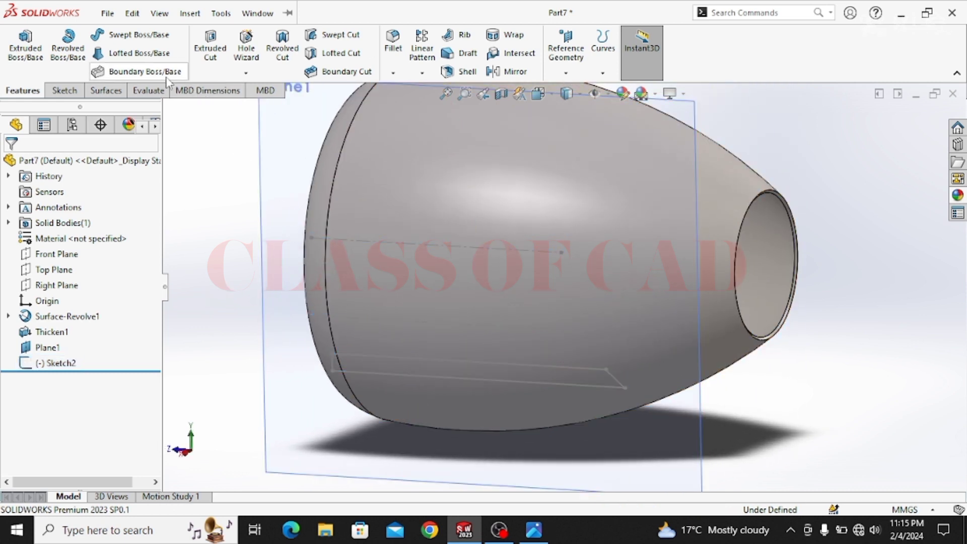
- Reopen the profile sketch with the Text tool and place the text "cLASS OF CAD" along the upper centerline
{"action": "left_click", "coordinate": [74, 92]}
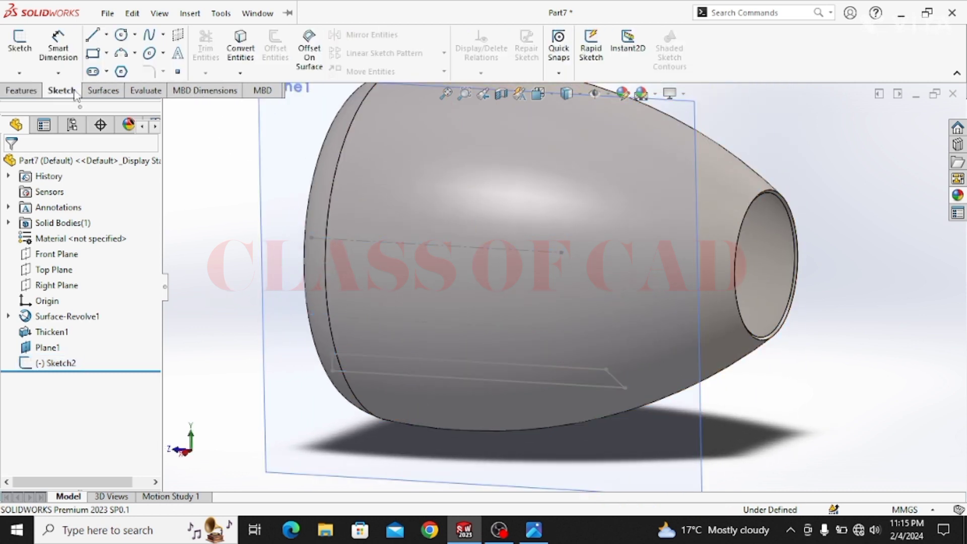
{"action": "left_click", "coordinate": [176, 55]}
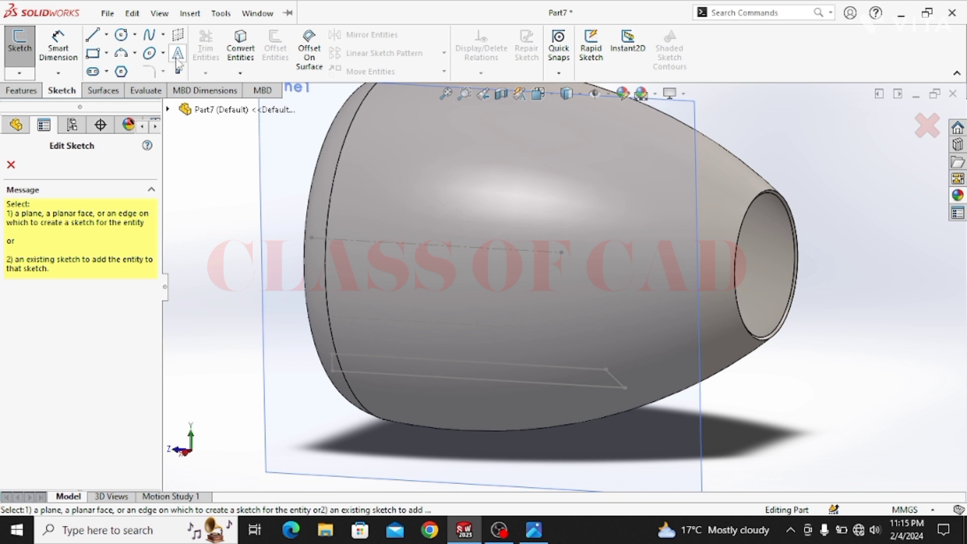
{"action": "left_click", "coordinate": [337, 244]}
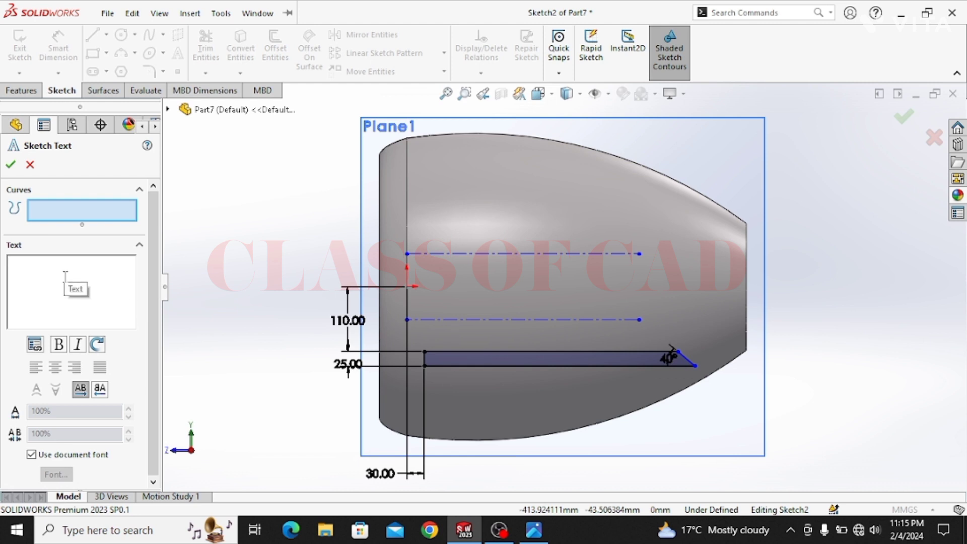
{"action": "type", "text": "cLASS OF CAD"}
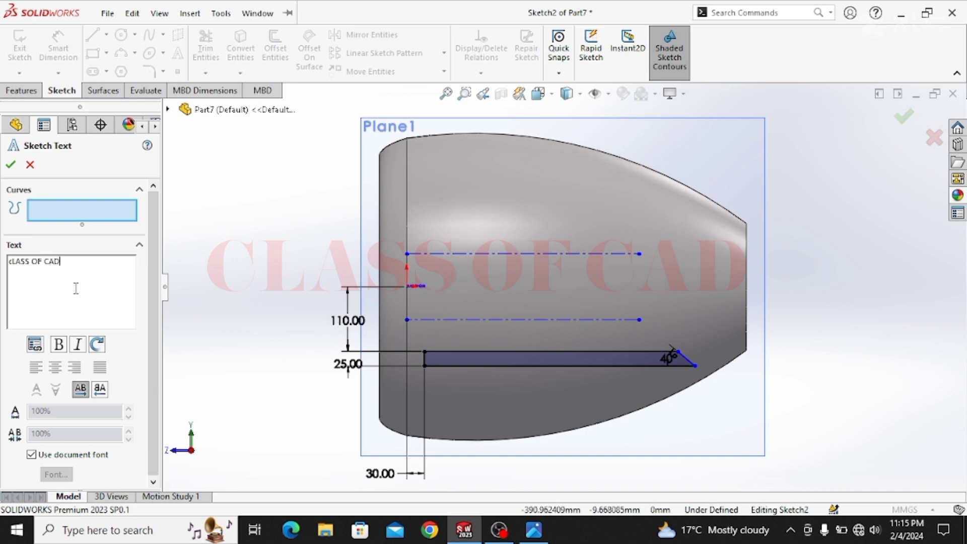
{"action": "left_click", "coordinate": [431, 256]}
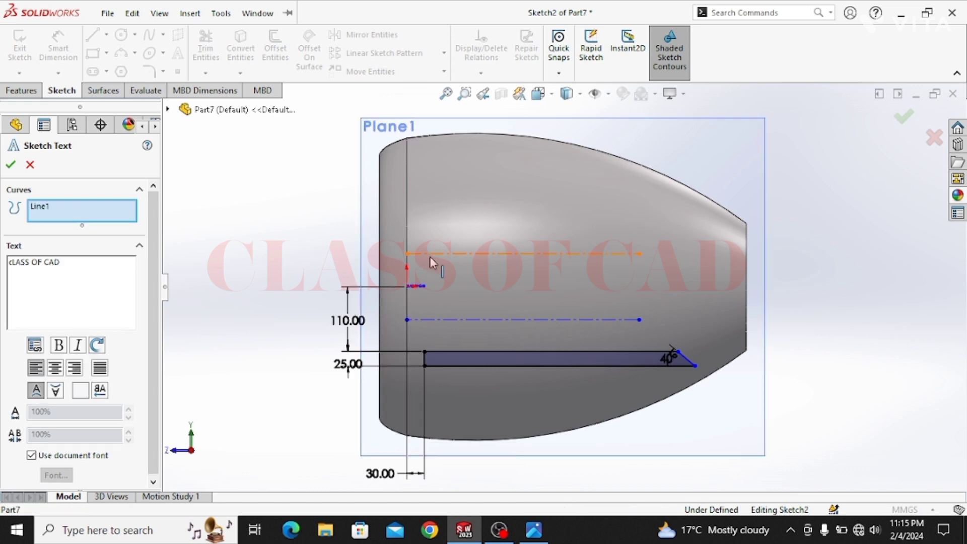
- Correct the sketch text's lowercase first letter so it reads "CLASS OF CAD"
{"action": "scroll", "coordinate": [439, 256], "scroll_direction": "down", "scroll_amount": 1}
{"action": "scroll", "coordinate": [514, 323], "scroll_direction": "up", "scroll_amount": 1}
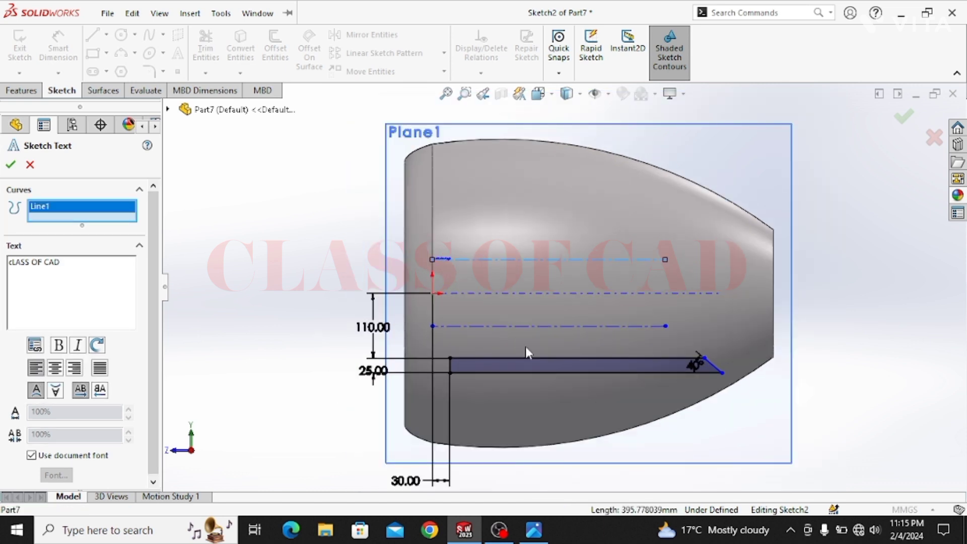
{"action": "middle_click_drag", "start_coordinate": [525, 347], "coordinate": [485, 332], "text": "ctrl"}
{"action": "left_click_drag", "start_coordinate": [71, 267], "coordinate": [11, 253]}
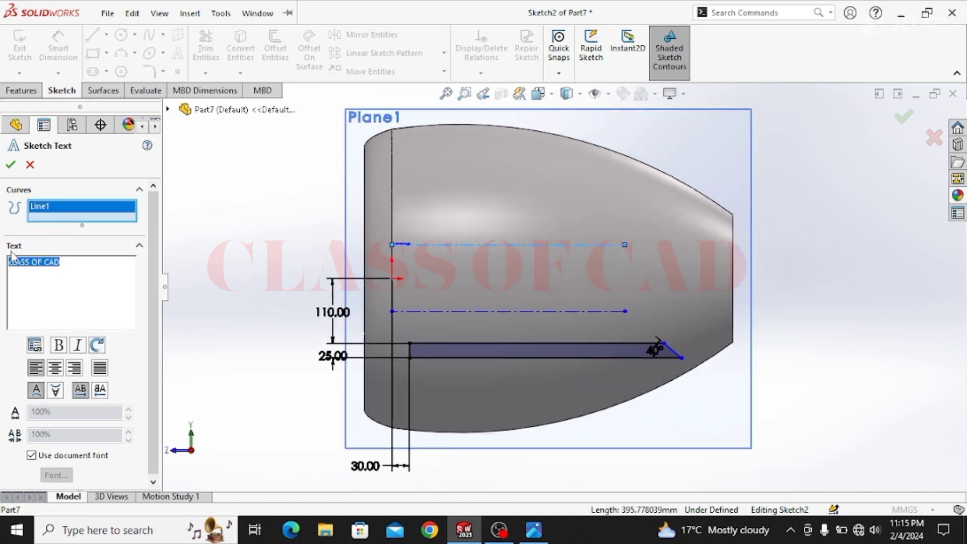
{"action": "key", "text": "BackSpace"}
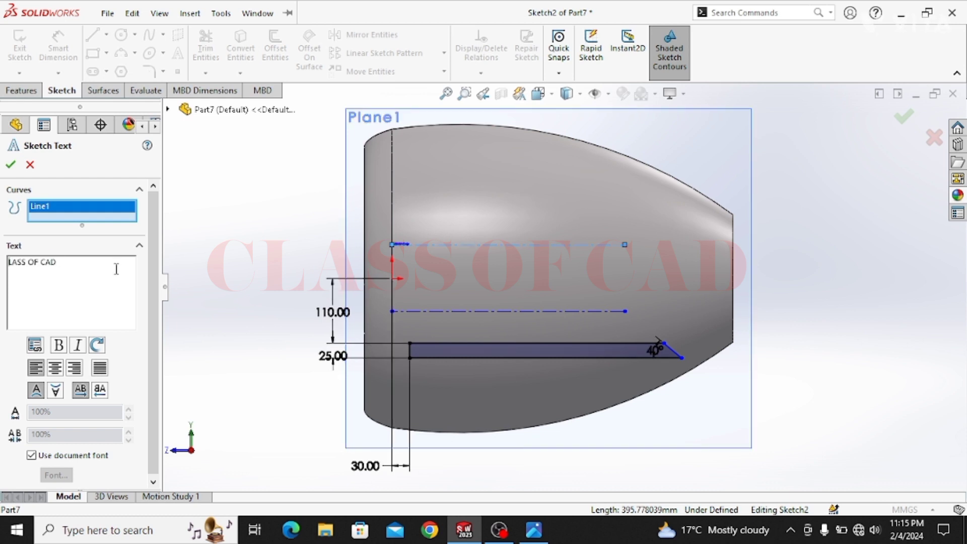
{"action": "type", "text": "C"}
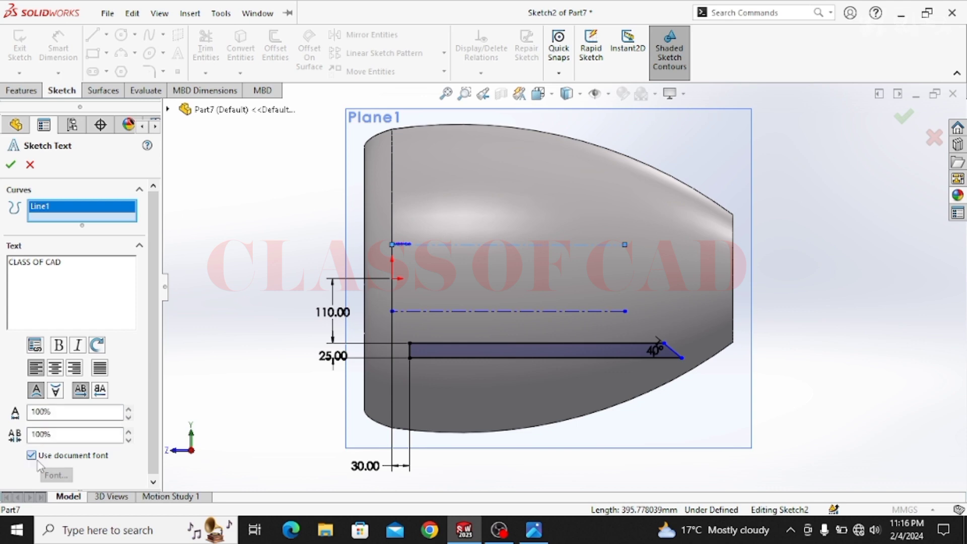
- Turn off the document font for the text, set it to Constantia Regular with a height of 35 mm, and accept the text
{"action": "left_click", "coordinate": [54, 476]}
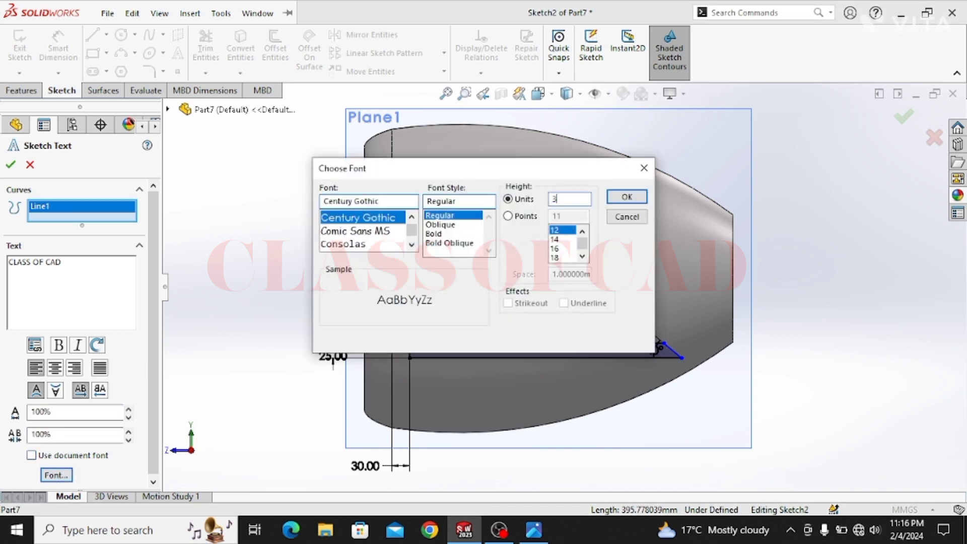
{"action": "type", "text": "0"}
{"action": "key", "text": "Return"}
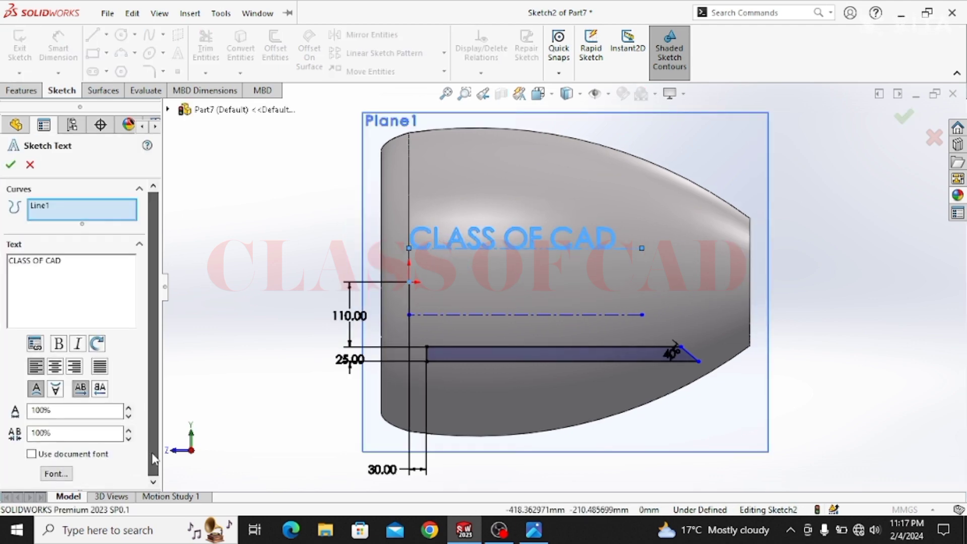
{"action": "left_click", "coordinate": [56, 474]}
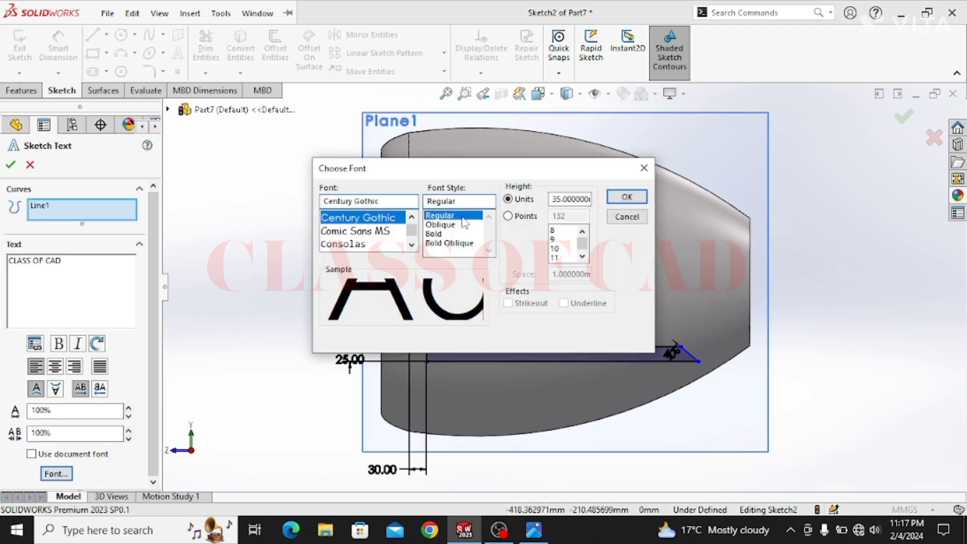
{"action": "scroll", "coordinate": [386, 245], "scroll_direction": "down", "scroll_amount": 1}
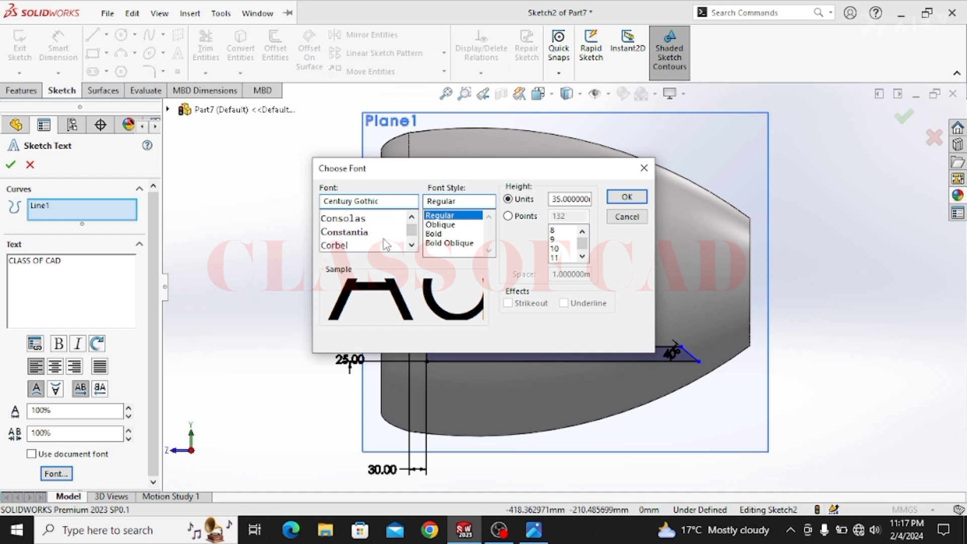
{"action": "left_click", "coordinate": [383, 243]}
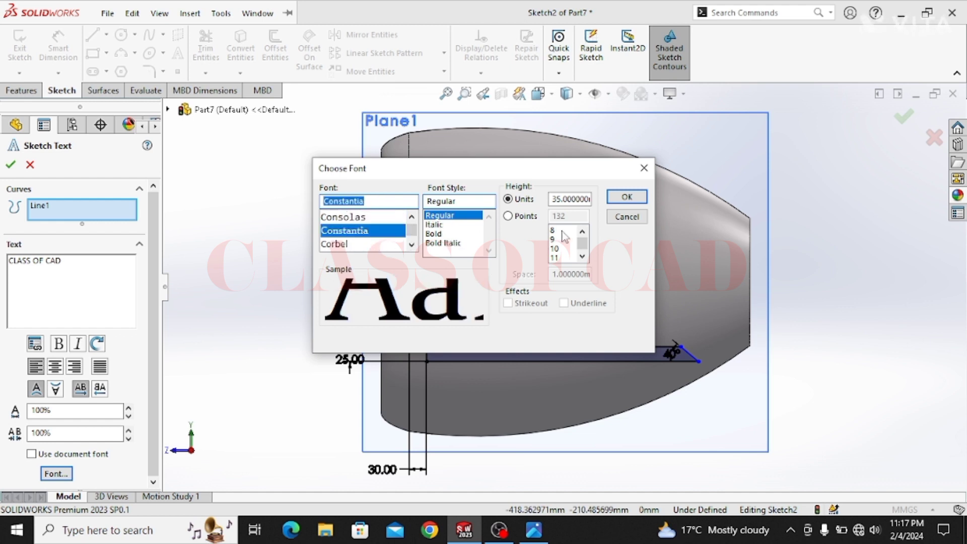
{"action": "left_click", "coordinate": [626, 197]}
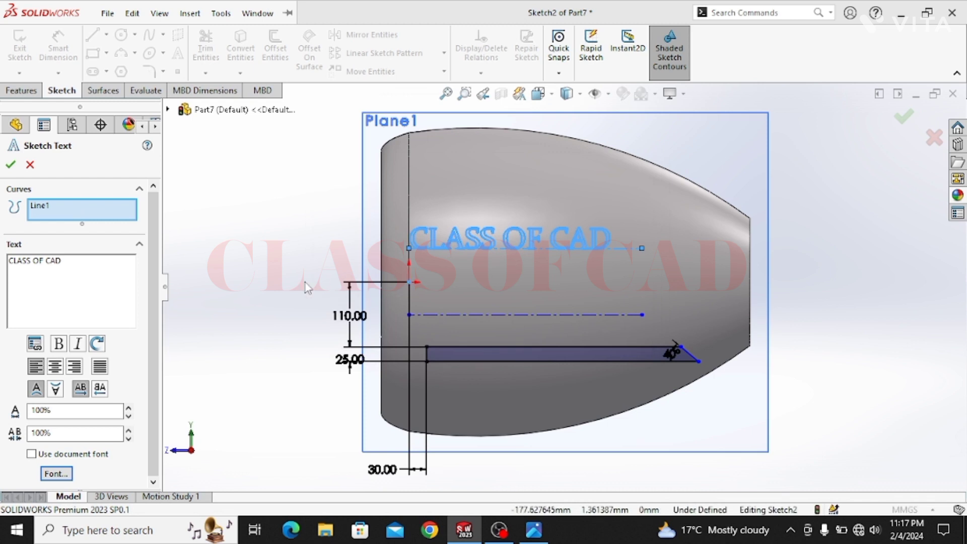
{"action": "left_click", "coordinate": [12, 167]}
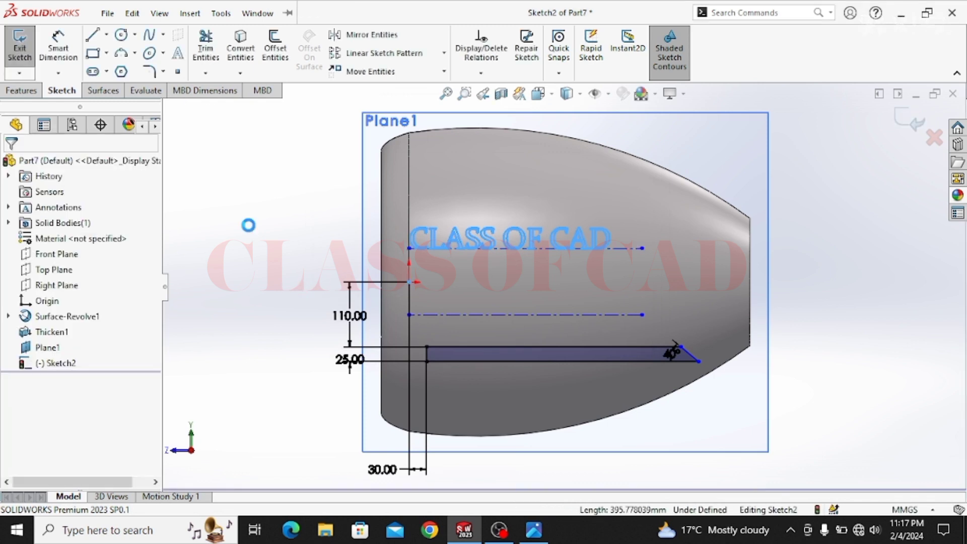
- Add the sketch text "AIRLINE" along the lower centerline
{"action": "left_click", "coordinate": [178, 53]}
{"action": "left_click", "coordinate": [445, 317]}
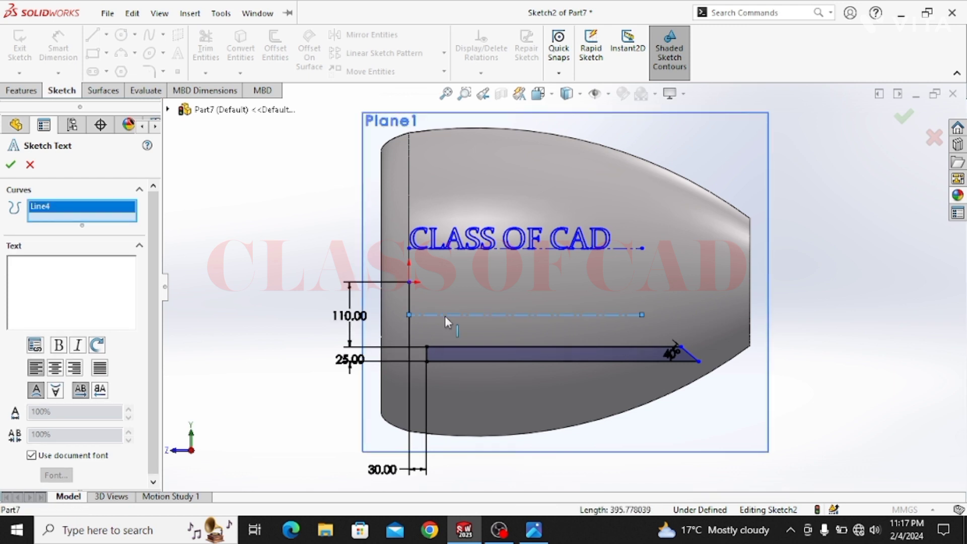
{"action": "left_click", "coordinate": [76, 290]}
{"action": "type", "text": "AIRLINE"}
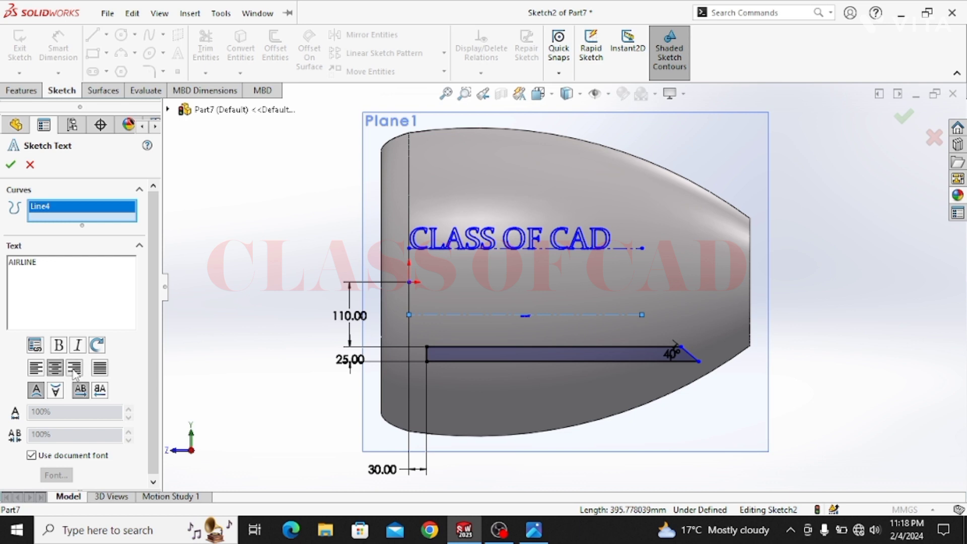
- Right-align the AIRLINE text, flip it vertically and horizontally, and replace the document font with a 35 mm text height
{"action": "left_click", "coordinate": [56, 391]}
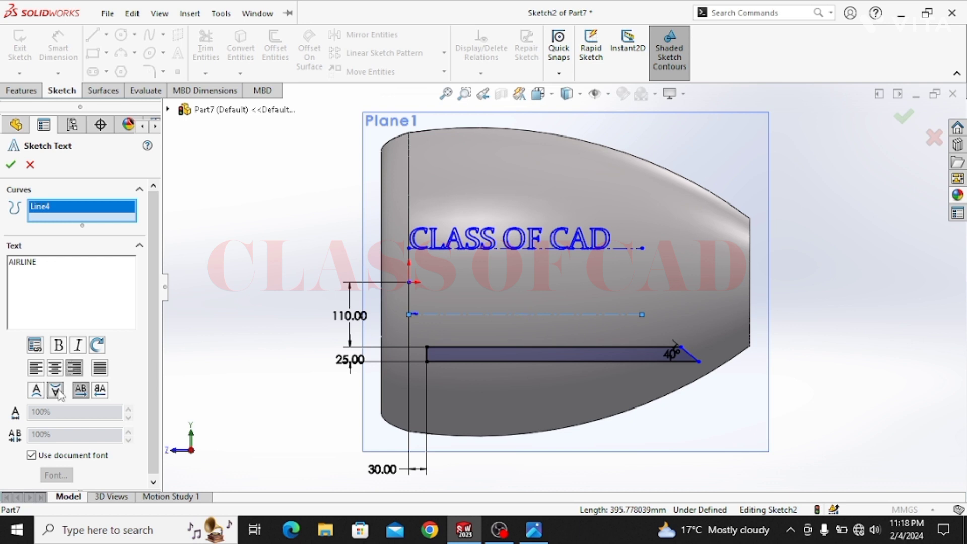
{"action": "left_click", "coordinate": [40, 457]}
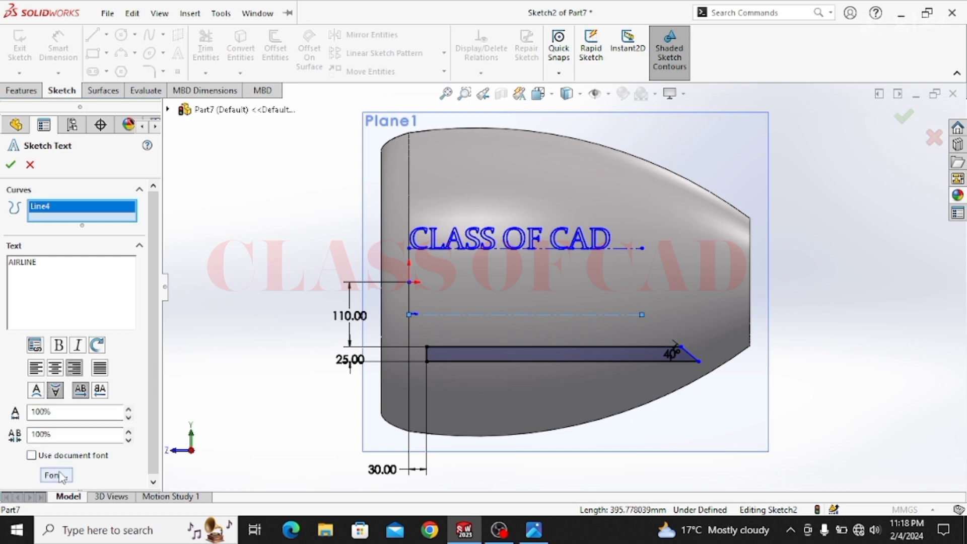
{"action": "left_click", "coordinate": [57, 476]}
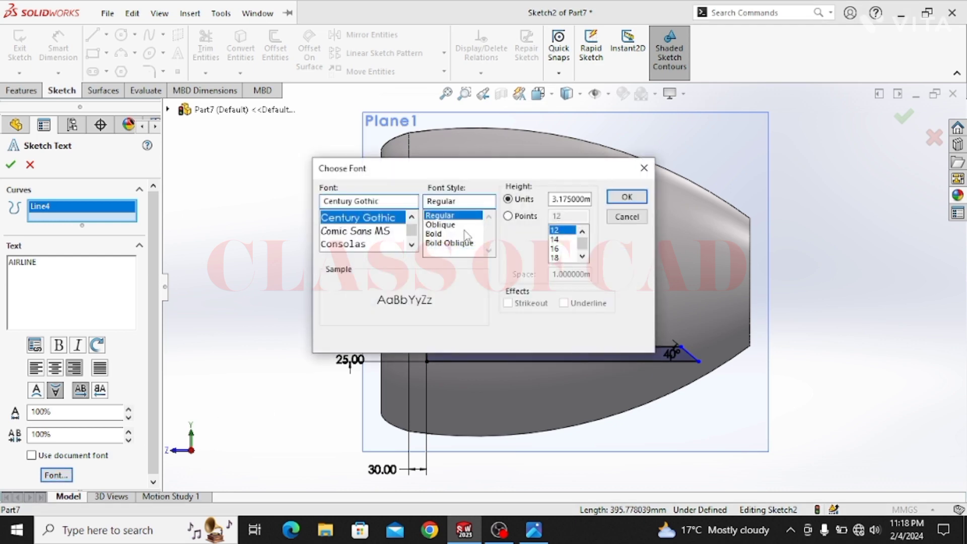
{"action": "key", "text": "Return"}
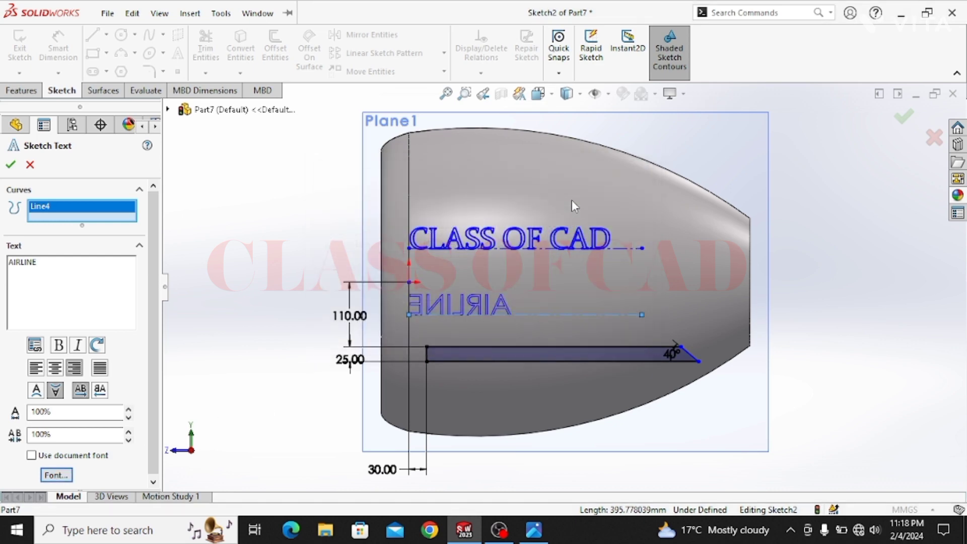
{"action": "left_click", "coordinate": [100, 391]}
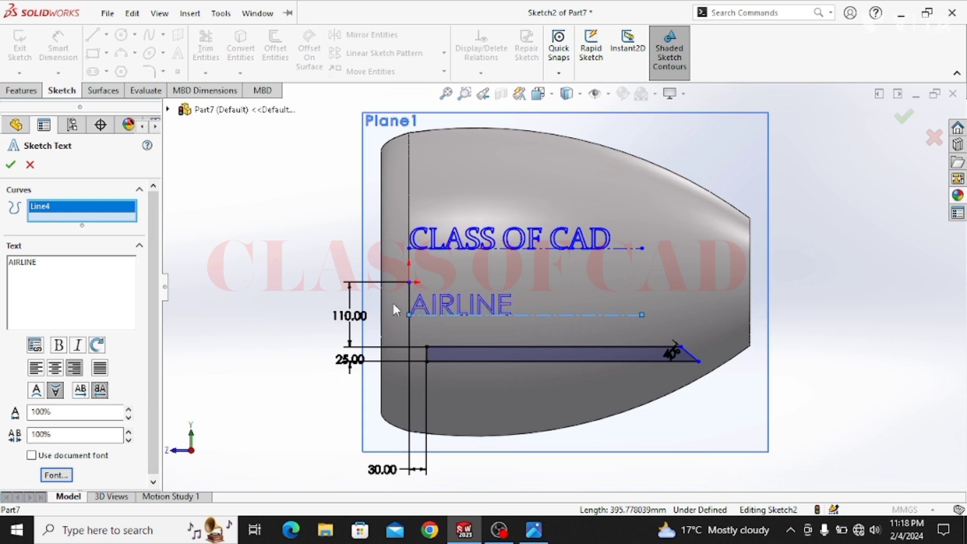
- Set the AIRLINE text's font to Constantia Regular and accept the sketch text
{"action": "left_click", "coordinate": [56, 475]}
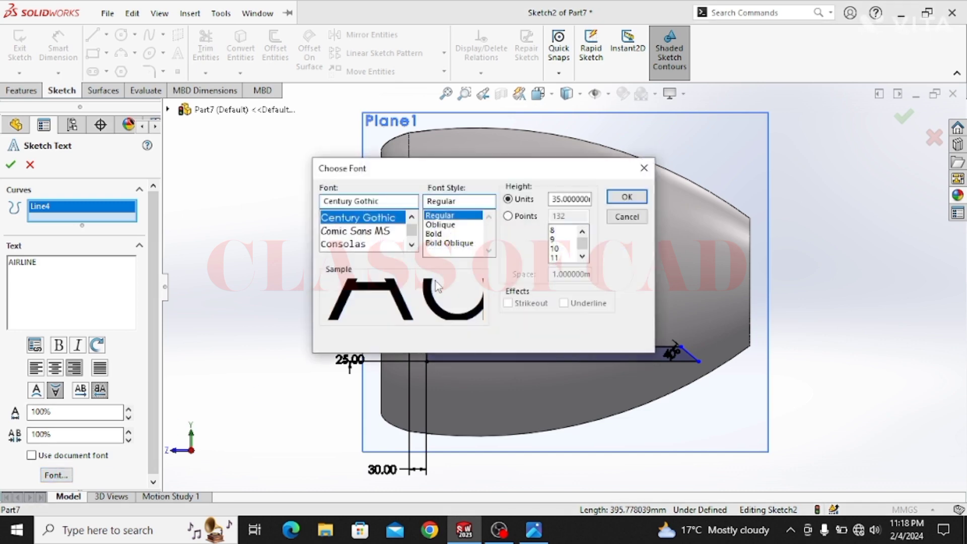
{"action": "left_click", "coordinate": [412, 245]}
{"action": "left_click", "coordinate": [412, 244]}
{"action": "left_click", "coordinate": [376, 230]}
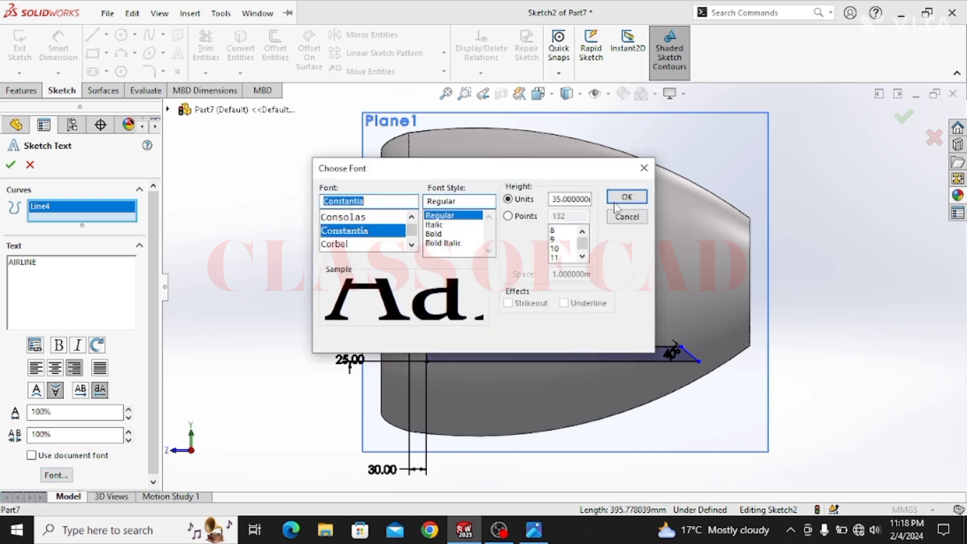
{"action": "left_click_drag", "start_coordinate": [605, 172], "coordinate": [572, 172]}
{"action": "left_click", "coordinate": [594, 197]}
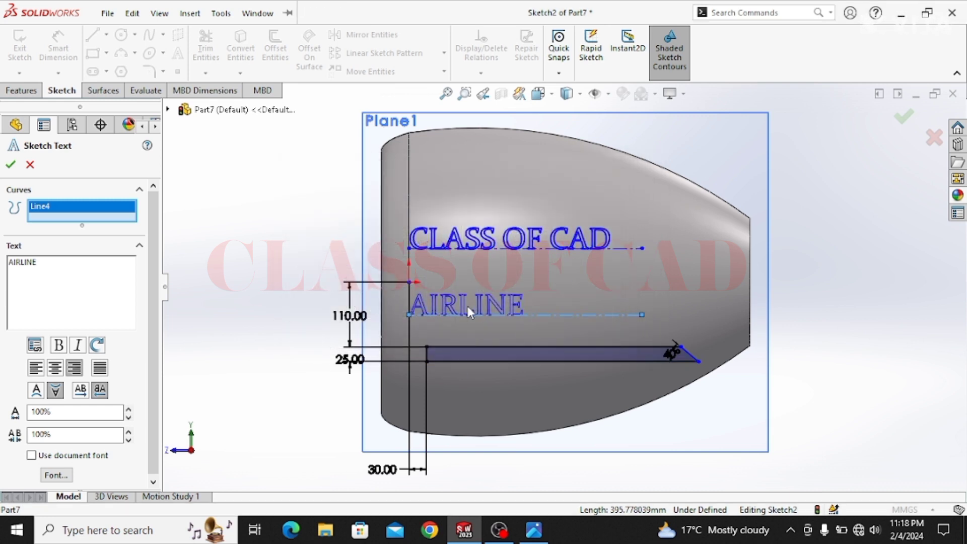
{"action": "left_click", "coordinate": [56, 394]}
{"action": "left_click", "coordinate": [11, 165]}
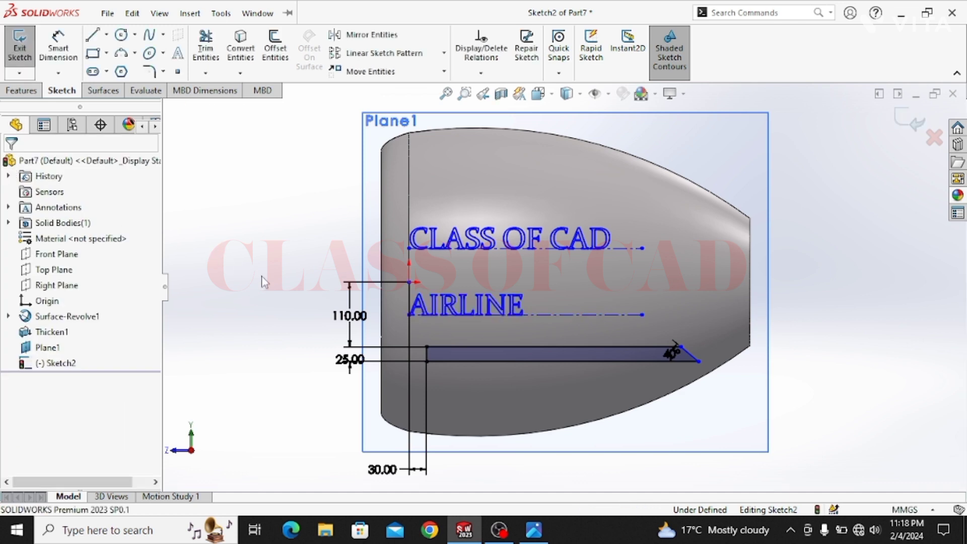
- Exit the sketch, hide Plane1 and show the casing in isometric view
{"action": "left_click", "coordinate": [910, 130]}
{"action": "left_click", "coordinate": [725, 172]}
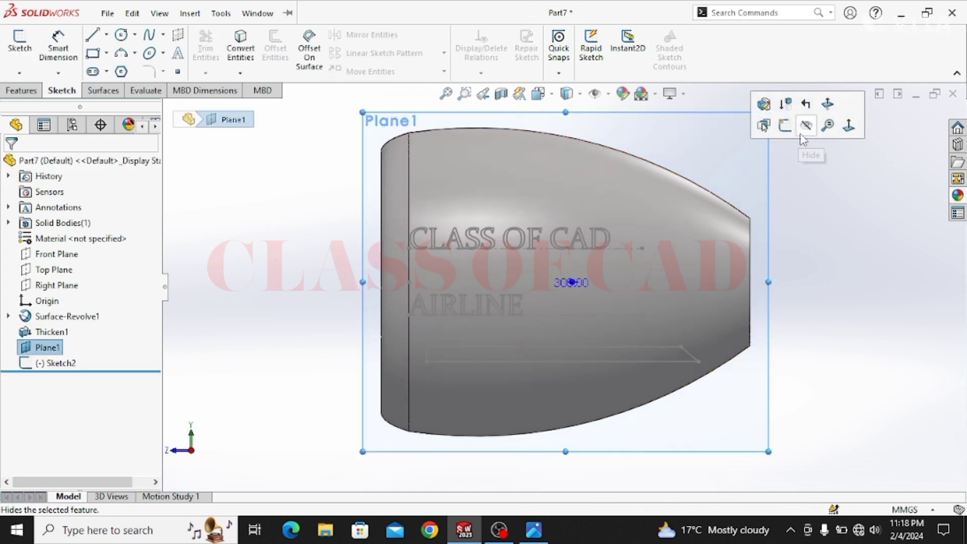
{"action": "left_click", "coordinate": [802, 134]}
{"action": "key", "text": "ctrl+7"}
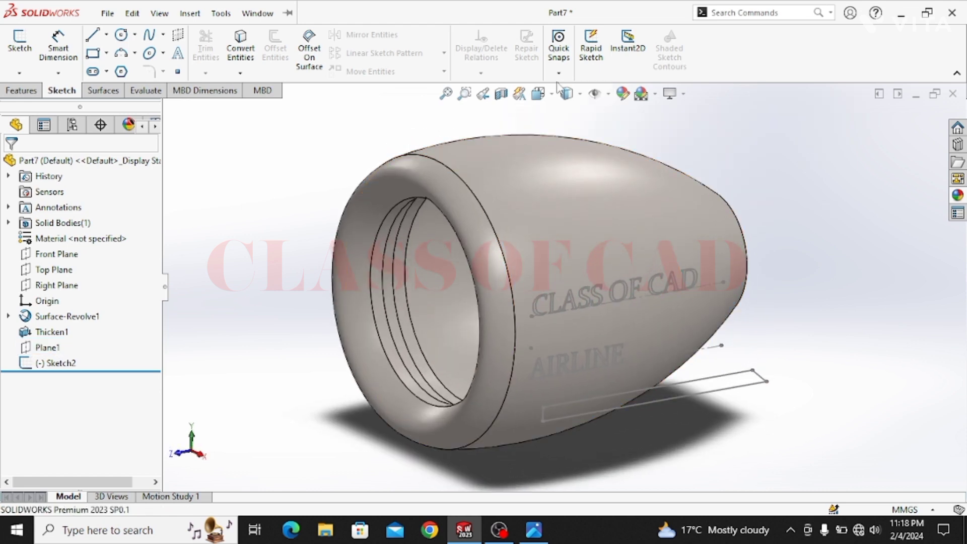
- Create a projection Split Line that imprints Sketch2's lettering and stripe onto the casing's outer face
{"action": "left_click", "coordinate": [29, 91]}
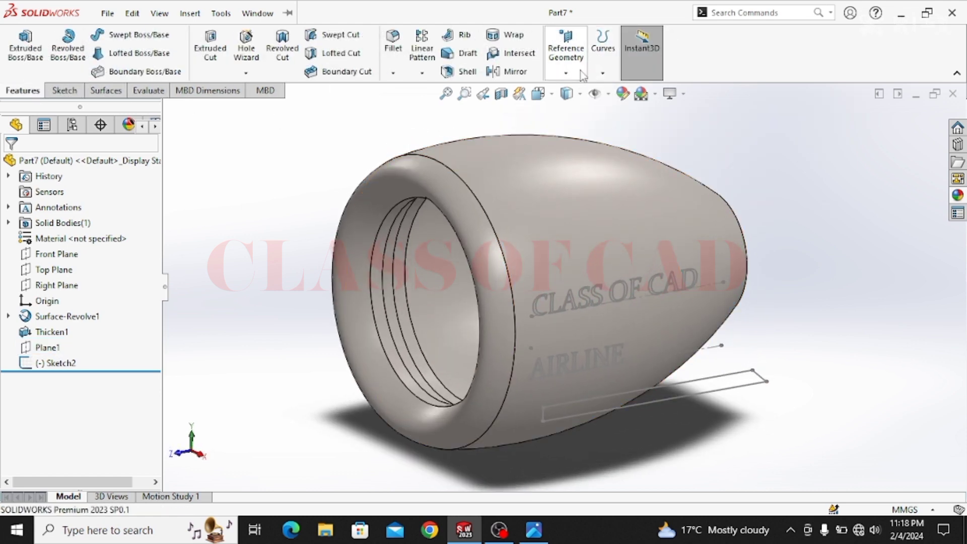
{"action": "left_click", "coordinate": [601, 73]}
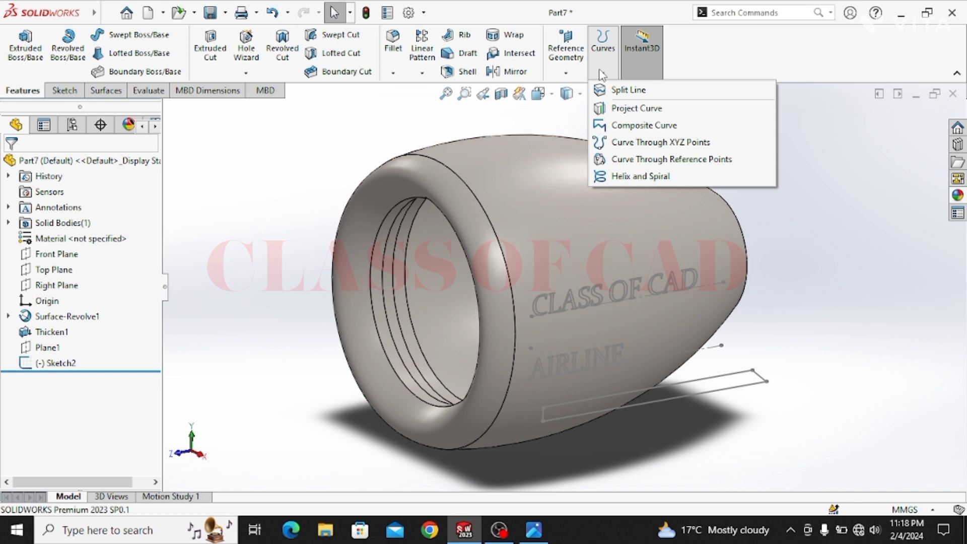
{"action": "left_click", "coordinate": [628, 91]}
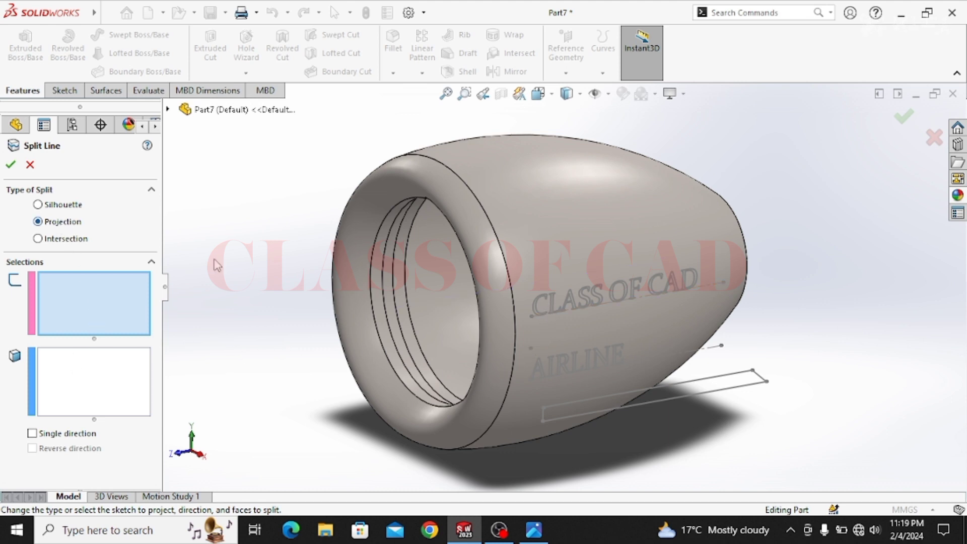
{"action": "left_click", "coordinate": [168, 109]}
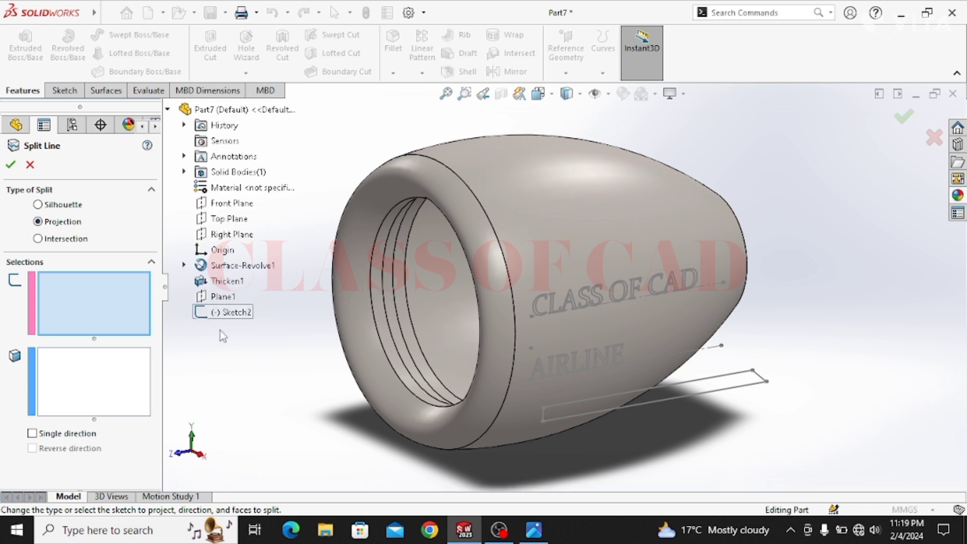
{"action": "left_click", "coordinate": [231, 312]}
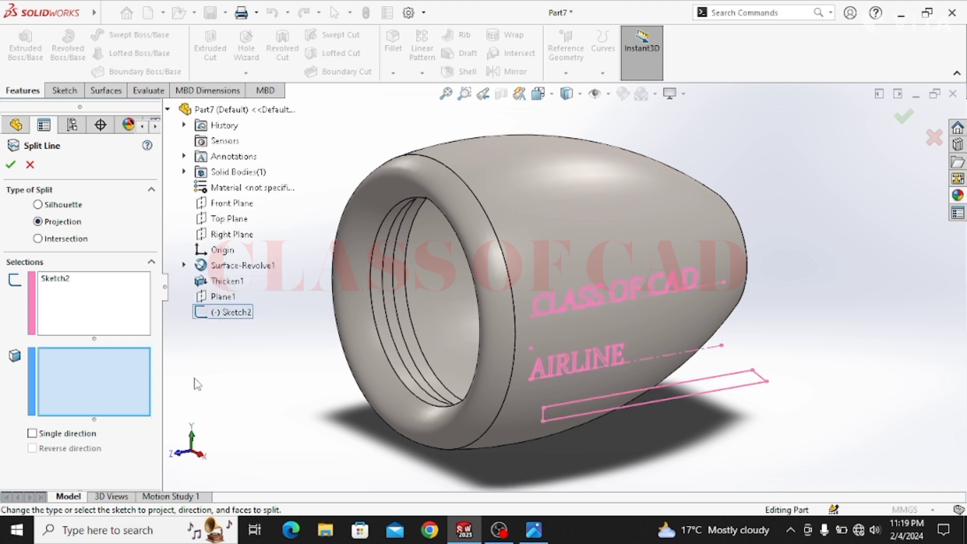
{"action": "left_click", "coordinate": [534, 264]}
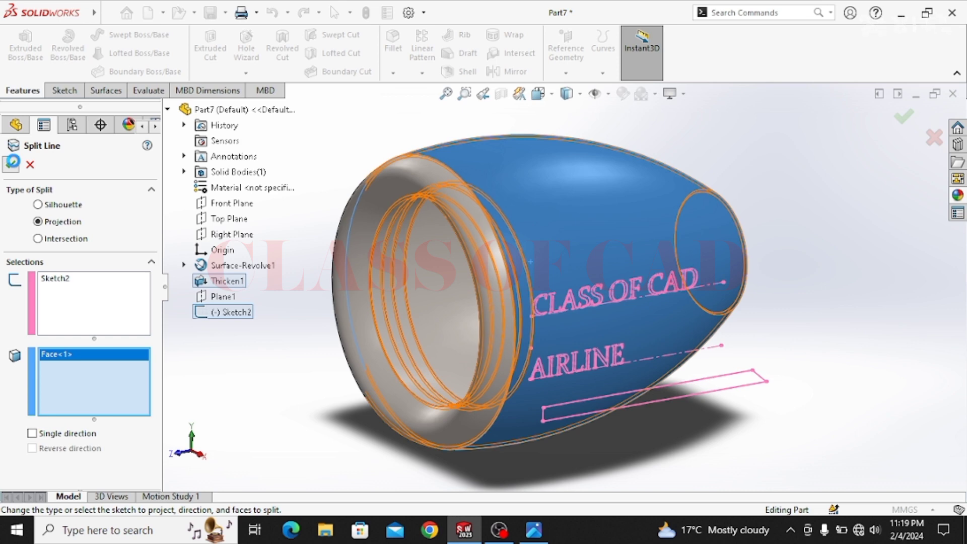
{"action": "left_click", "coordinate": [13, 161]}
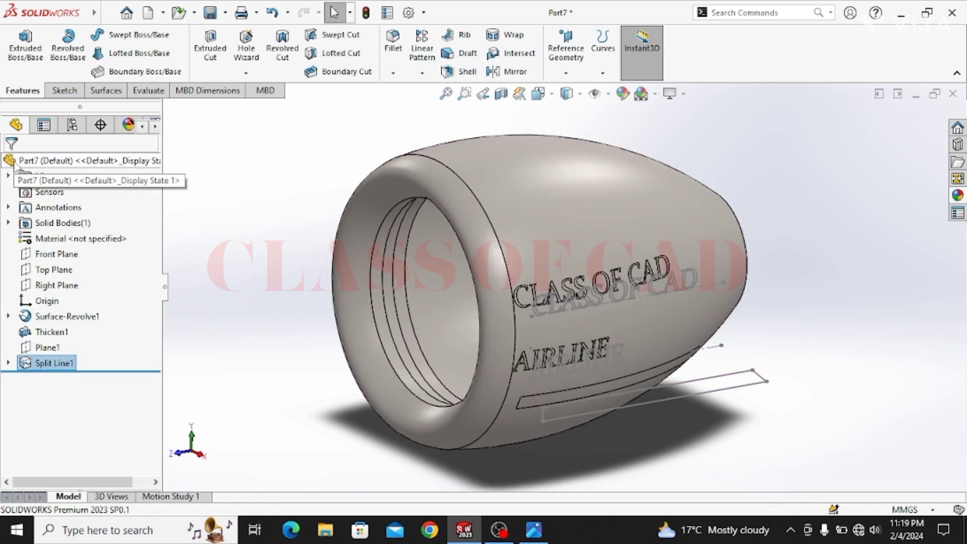
- Select all the split letter faces of "CLASS OF CAD" on the casing together
{"action": "middle_click_drag", "start_coordinate": [626, 338], "coordinate": [590, 328]}
{"action": "scroll", "coordinate": [486, 315], "scroll_direction": "down", "scroll_amount": 10}
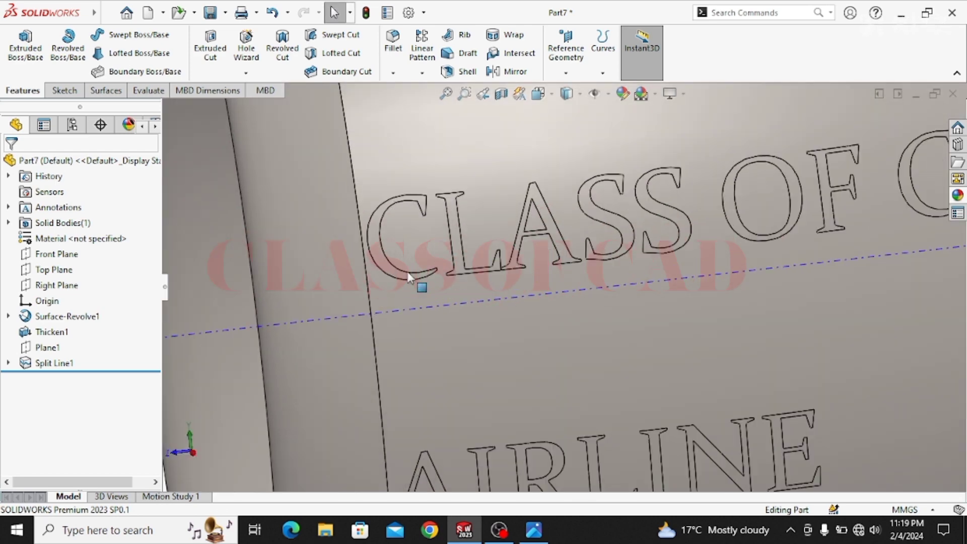
{"action": "middle_click_drag", "start_coordinate": [441, 297], "coordinate": [388, 282], "text": "ctrl"}
{"action": "scroll", "coordinate": [388, 267], "scroll_direction": "down", "scroll_amount": 2}
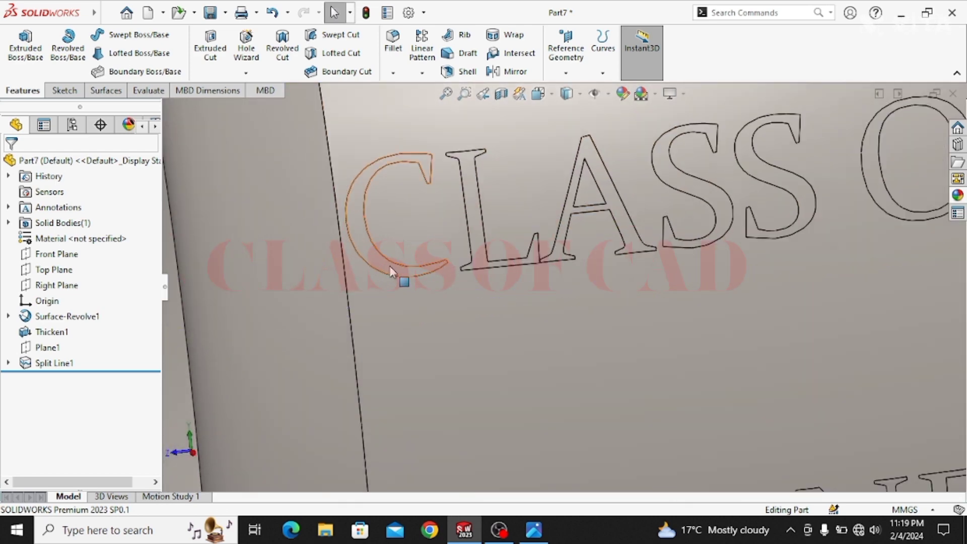
{"action": "left_click", "coordinate": [446, 263]}
{"action": "left_click", "coordinate": [484, 260], "text": "ctrl"}
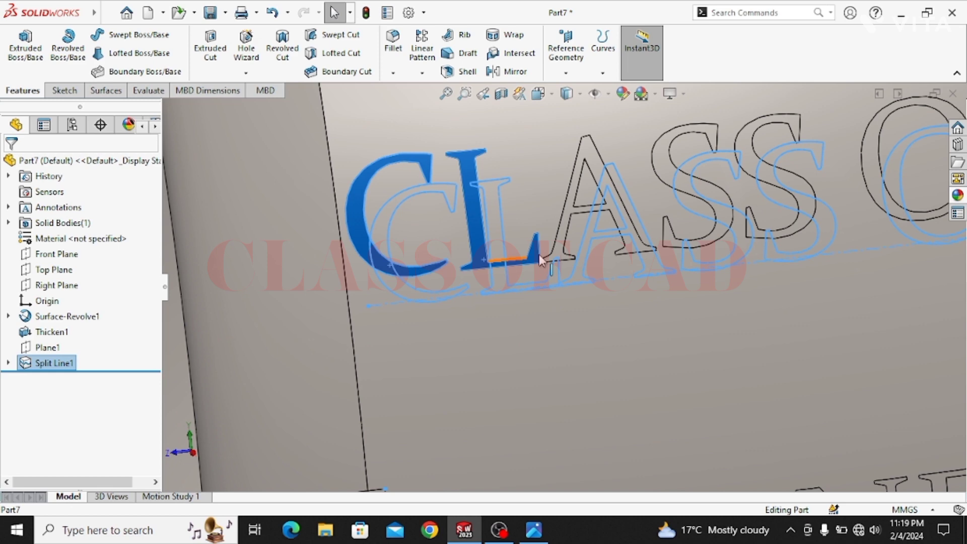
{"action": "left_click", "coordinate": [566, 253], "text": "ctrl"}
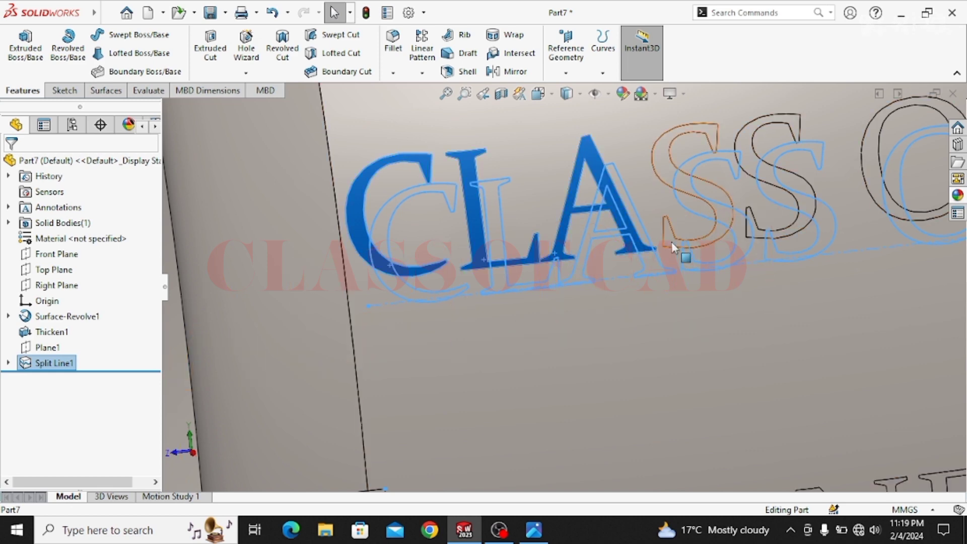
{"action": "left_click", "coordinate": [671, 240], "text": "ctrl"}
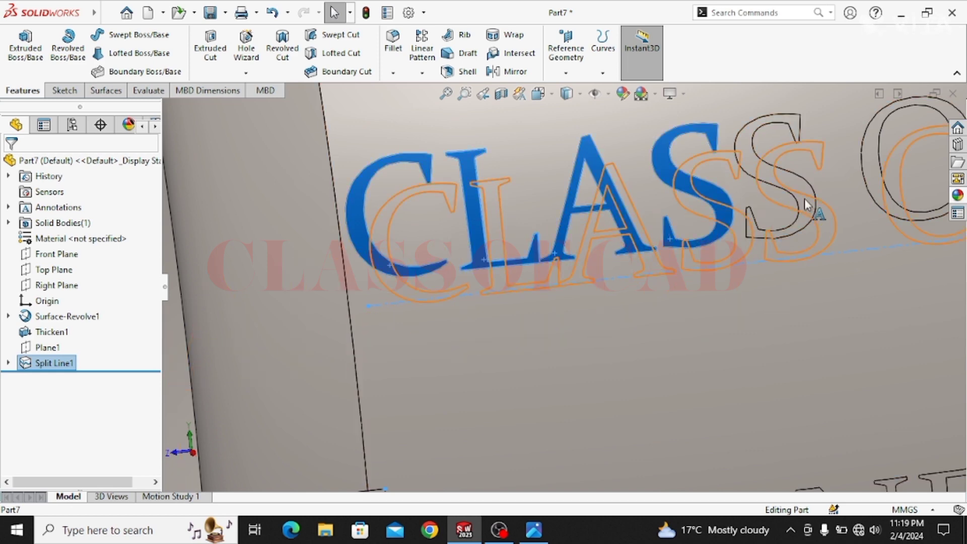
{"action": "left_click", "coordinate": [744, 146], "text": "ctrl"}
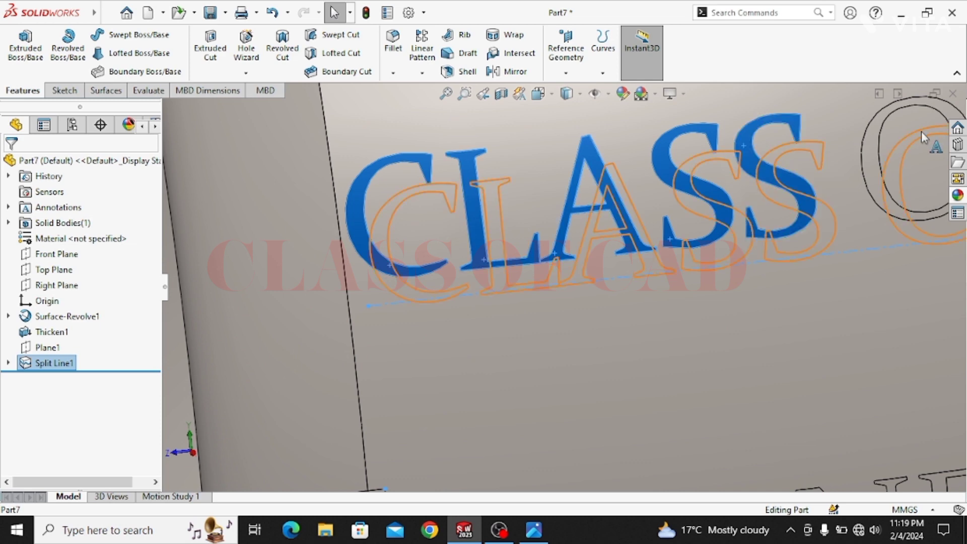
{"action": "left_click", "coordinate": [871, 130], "text": "ctrl"}
{"action": "mouse_move", "coordinate": [789, 219]}
{"action": "middle_mouse_down"}
{"action": "mouse_move", "coordinate": [795, 259]}
{"action": "mouse_move", "coordinate": [486, 334]}
{"action": "middle_mouse_up"}
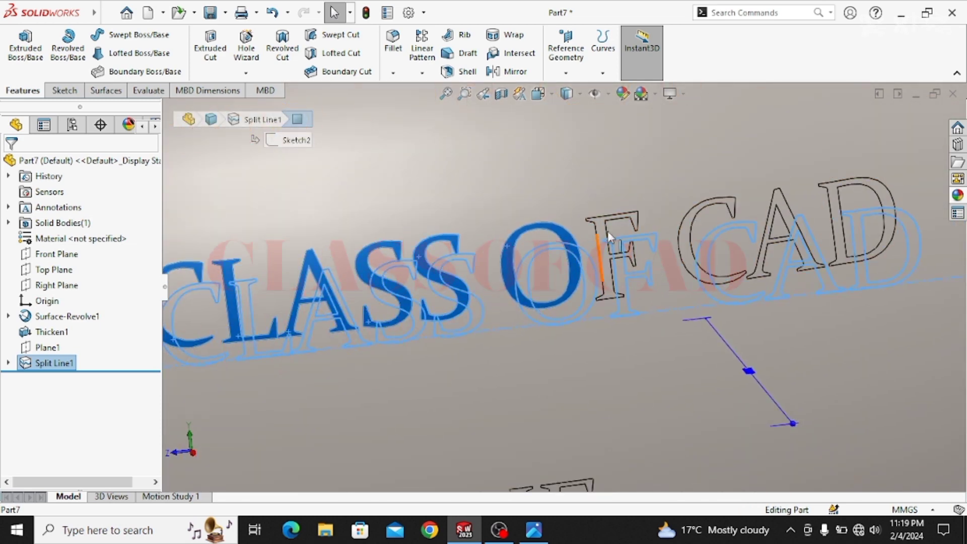
{"action": "scroll", "coordinate": [634, 223], "scroll_direction": "down", "scroll_amount": 3}
{"action": "left_click", "coordinate": [638, 224], "text": "ctrl"}
{"action": "left_click", "coordinate": [756, 221], "text": "ctrl"}
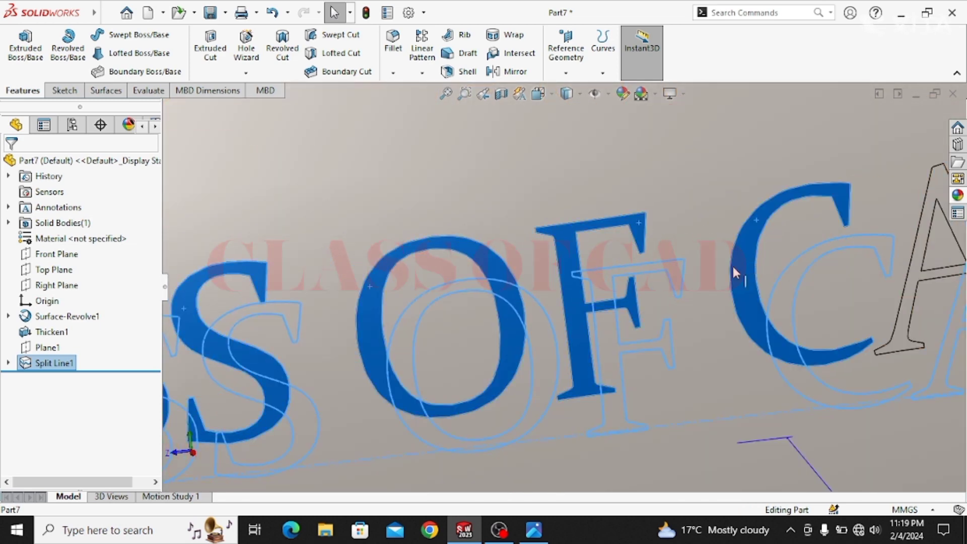
{"action": "middle_click_drag", "start_coordinate": [729, 270], "coordinate": [432, 276], "text": "ctrl"}
{"action": "left_click", "coordinate": [661, 190], "text": "ctrl"}
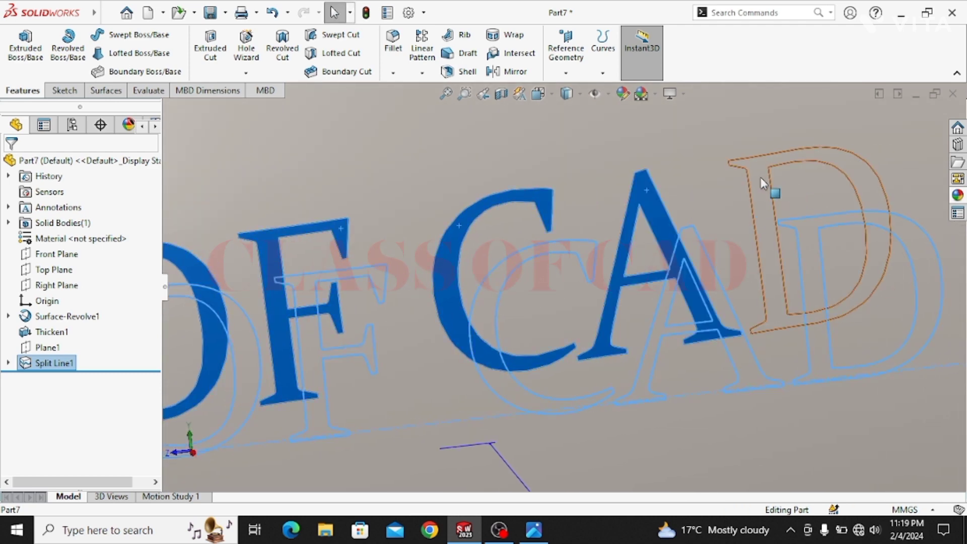
{"action": "left_click", "coordinate": [771, 190], "text": "ctrl"}
- Add all the split letter faces of "AIRLINE" to the current face selection
{"action": "scroll", "coordinate": [712, 265], "scroll_direction": "up", "scroll_amount": 5}
{"action": "middle_click_drag", "start_coordinate": [582, 331], "coordinate": [829, 125], "text": "ctrl"}
{"action": "scroll", "coordinate": [495, 254], "scroll_direction": "down", "scroll_amount": 7}
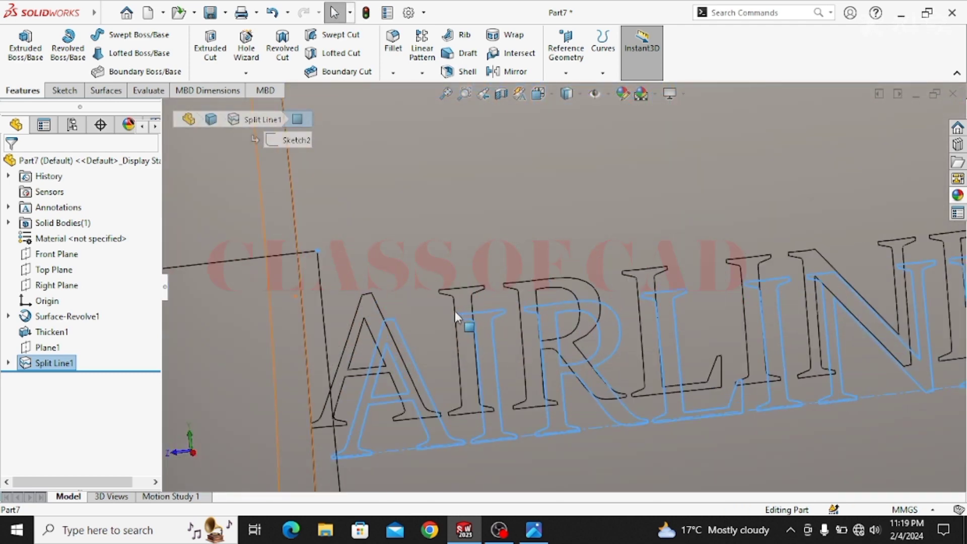
{"action": "left_click", "coordinate": [325, 296], "text": "ctrl"}
{"action": "left_click", "coordinate": [497, 279], "text": "ctrl"}
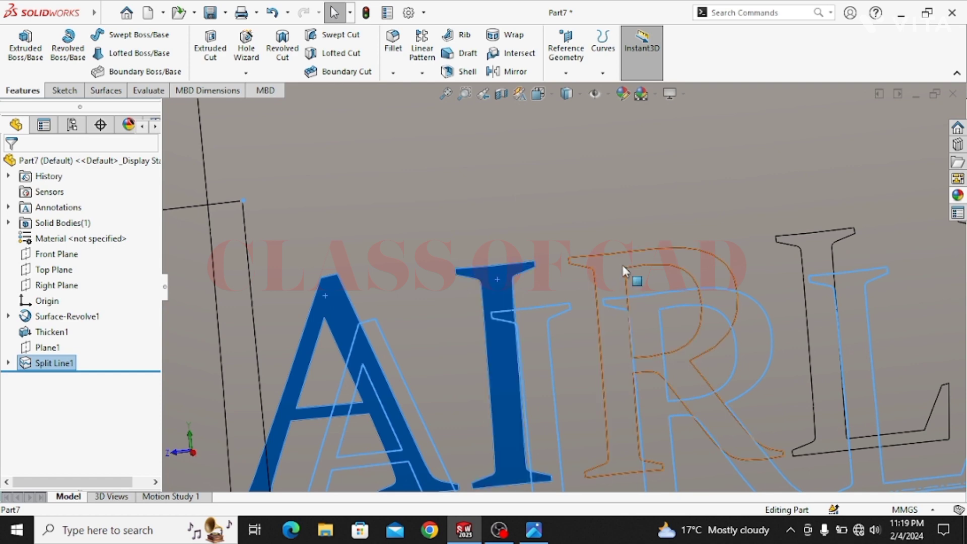
{"action": "left_click", "coordinate": [623, 265], "text": "ctrl"}
{"action": "left_click", "coordinate": [819, 244], "text": "ctrl"}
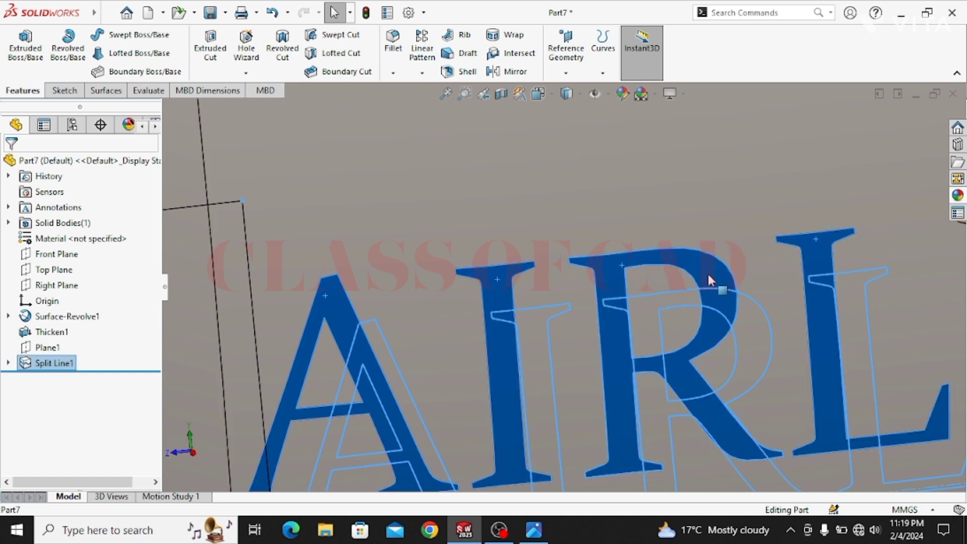
{"action": "scroll", "coordinate": [708, 277], "scroll_direction": "up", "scroll_amount": 3}
{"action": "left_click", "coordinate": [626, 265], "text": "ctrl"}
{"action": "left_click", "coordinate": [684, 259], "text": "ctrl"}
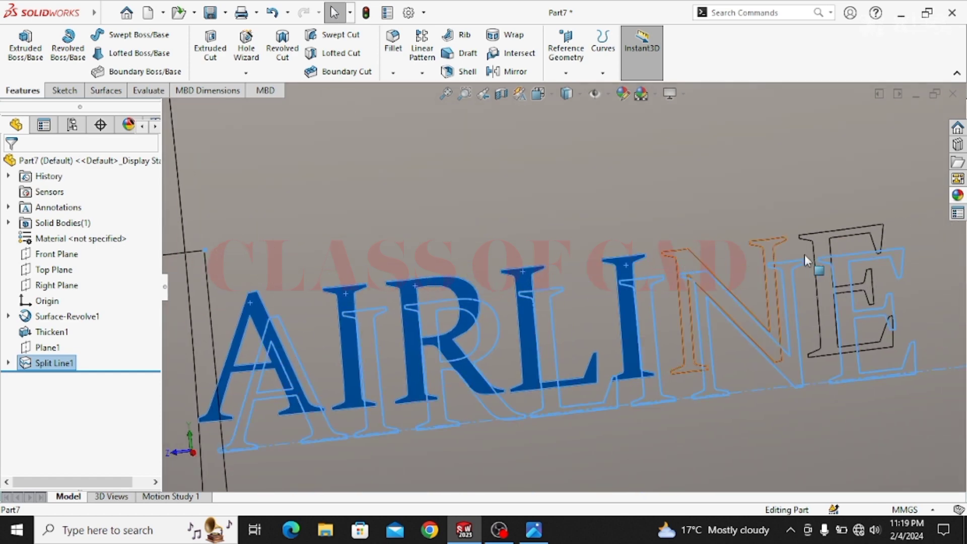
{"action": "left_click", "coordinate": [820, 238], "text": "ctrl"}
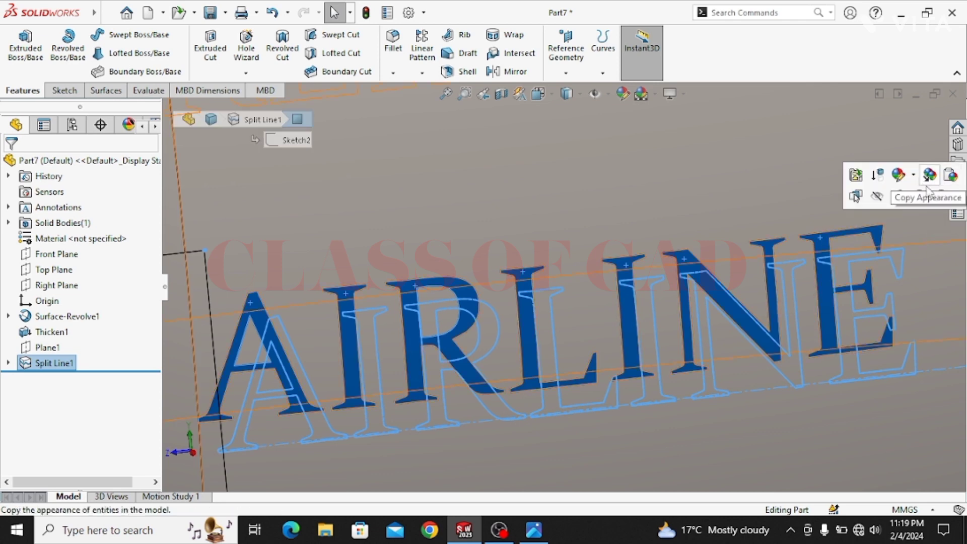
{"action": "scroll", "coordinate": [653, 274], "scroll_direction": "down", "scroll_amount": 2}
{"action": "mouse_move", "coordinate": [962, 195]}
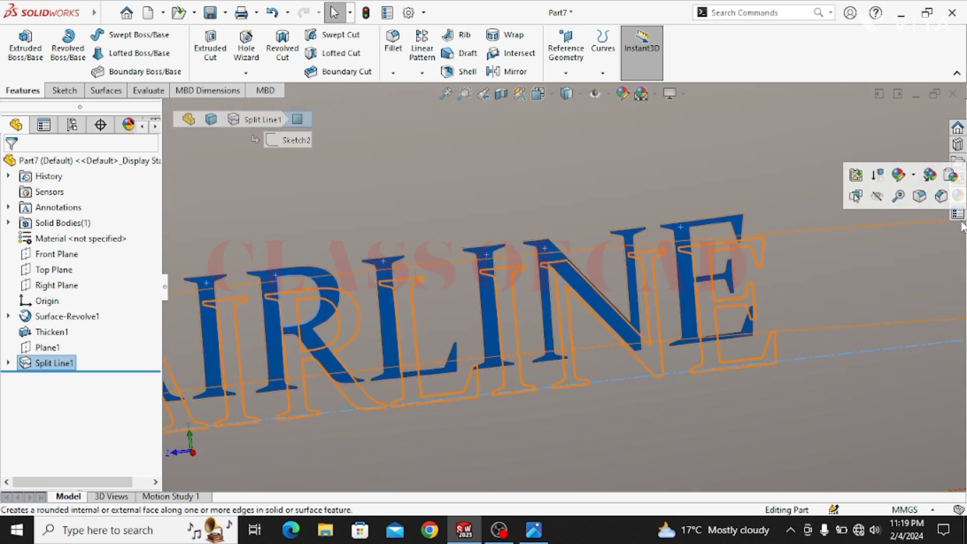
- Apply a red colour to the selected "CLASS OF CAD" and "AIRLINE" letter faces only
{"action": "left_click", "coordinate": [902, 178]}
{"action": "left_click", "coordinate": [852, 208]}
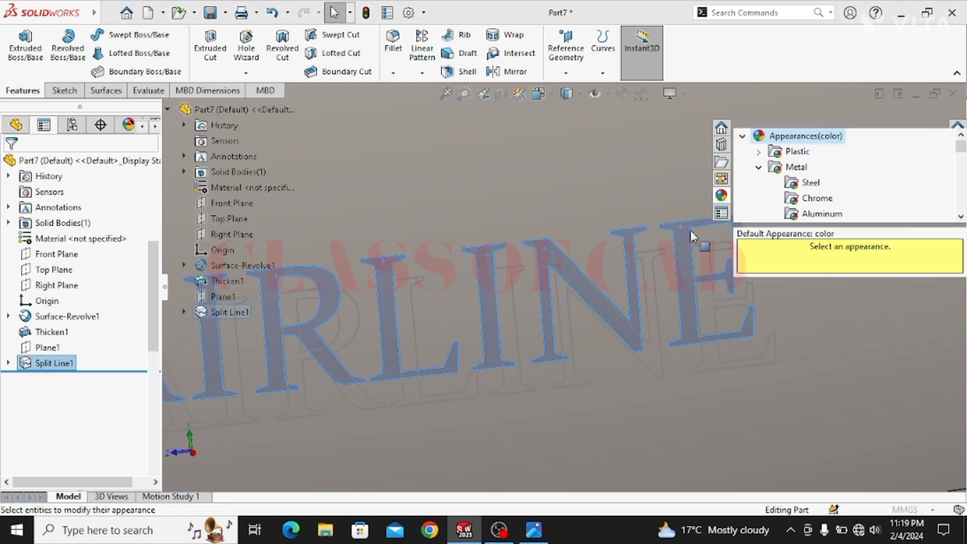
{"action": "left_click", "coordinate": [48, 461]}
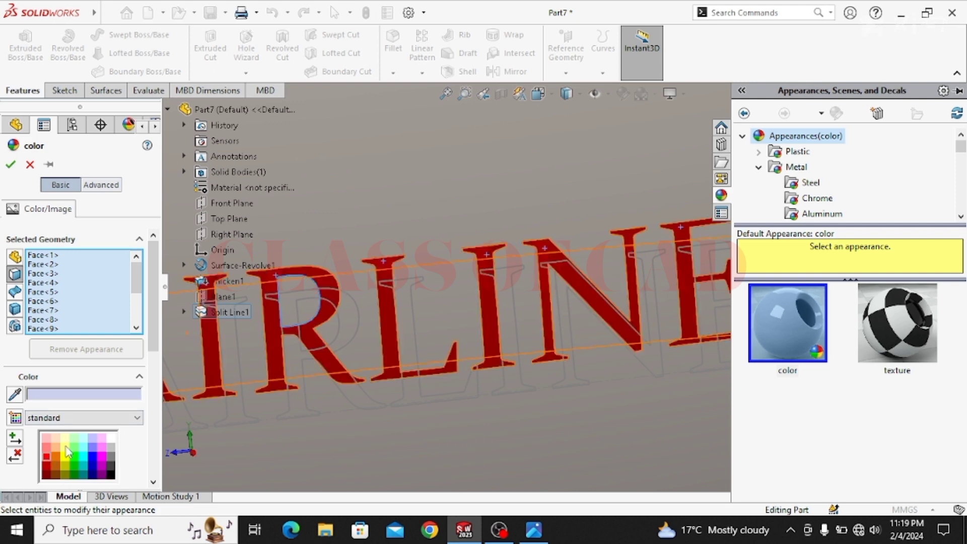
{"action": "left_click", "coordinate": [13, 166]}
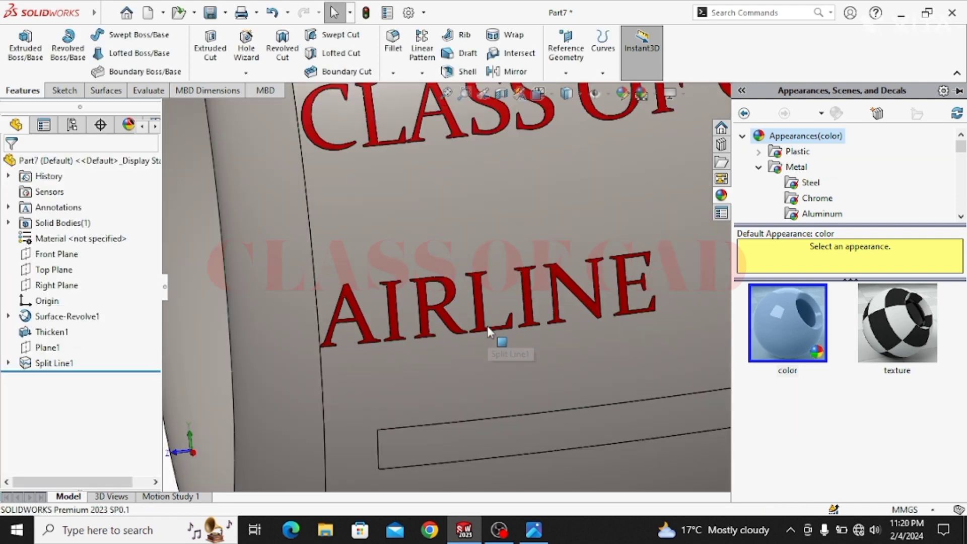
- Apply a yellow colour to the split stripe face below the "AIRLINE" lettering
{"action": "scroll", "coordinate": [425, 327], "scroll_direction": "up", "scroll_amount": 2}
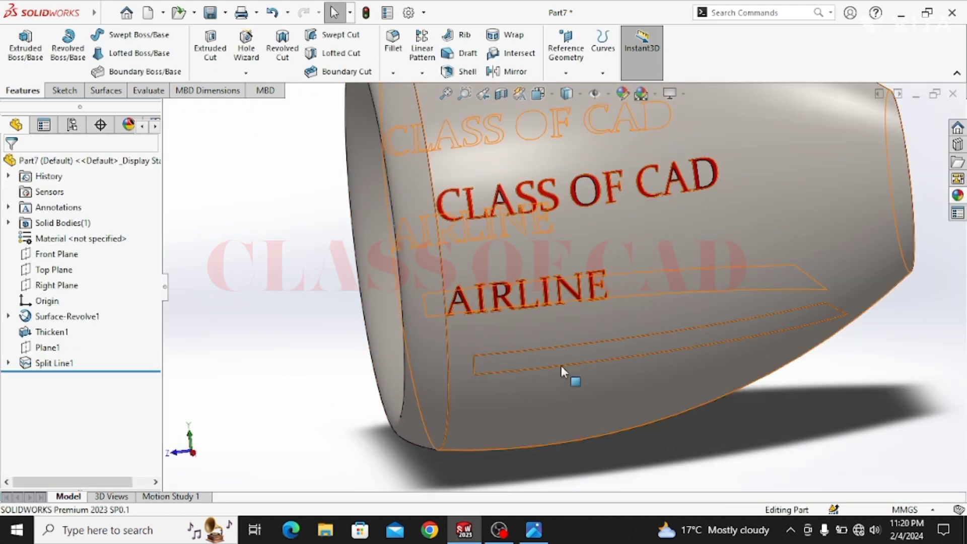
{"action": "left_click", "coordinate": [546, 353]}
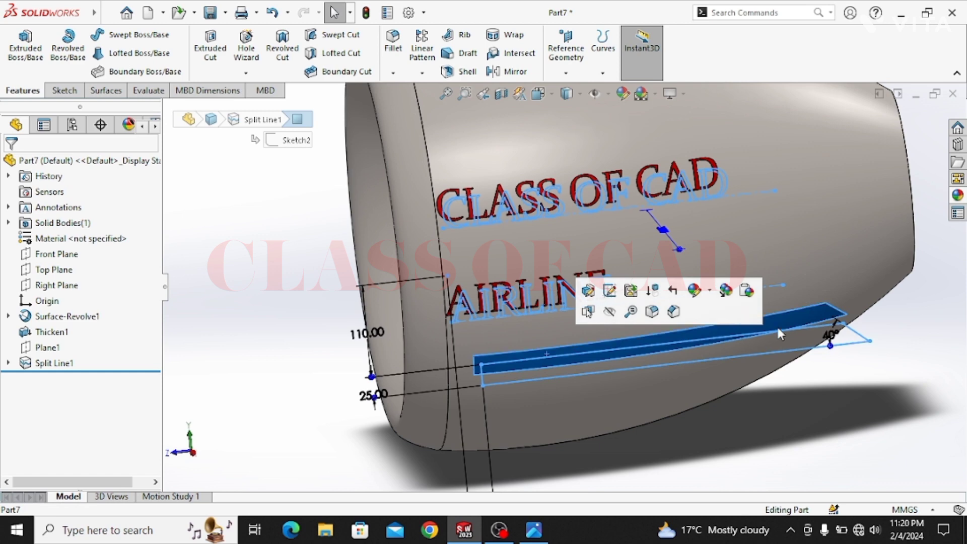
{"action": "left_click", "coordinate": [695, 290]}
{"action": "left_click", "coordinate": [702, 324]}
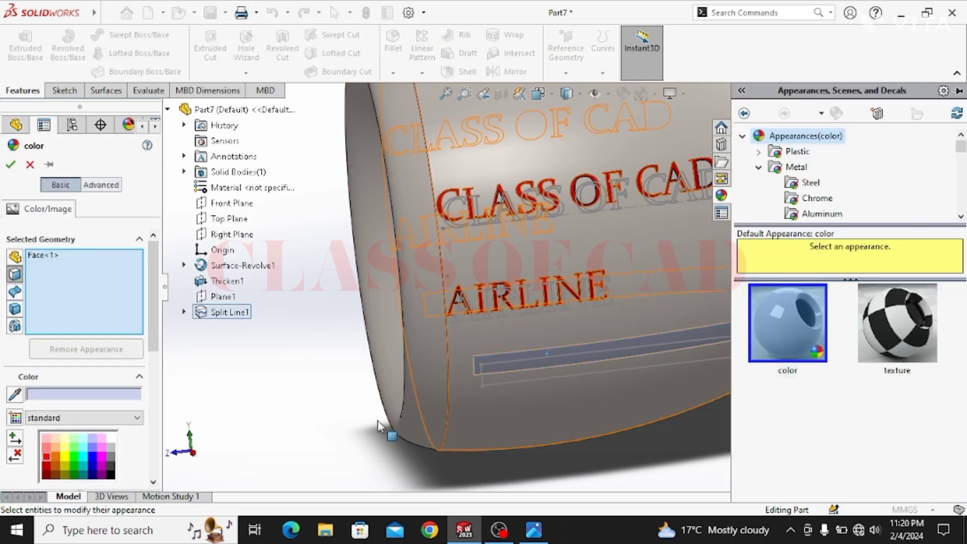
{"action": "left_click", "coordinate": [64, 457]}
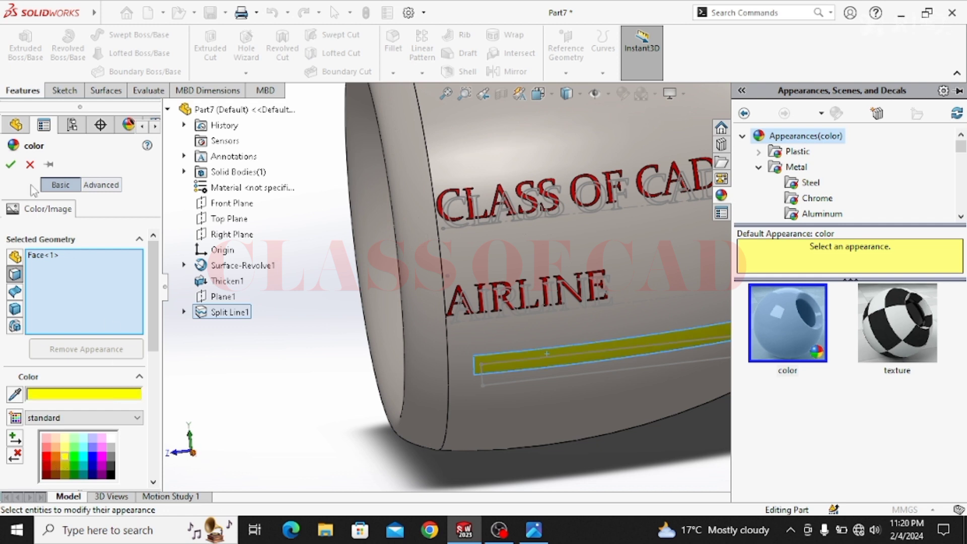
{"action": "left_click", "coordinate": [10, 166]}
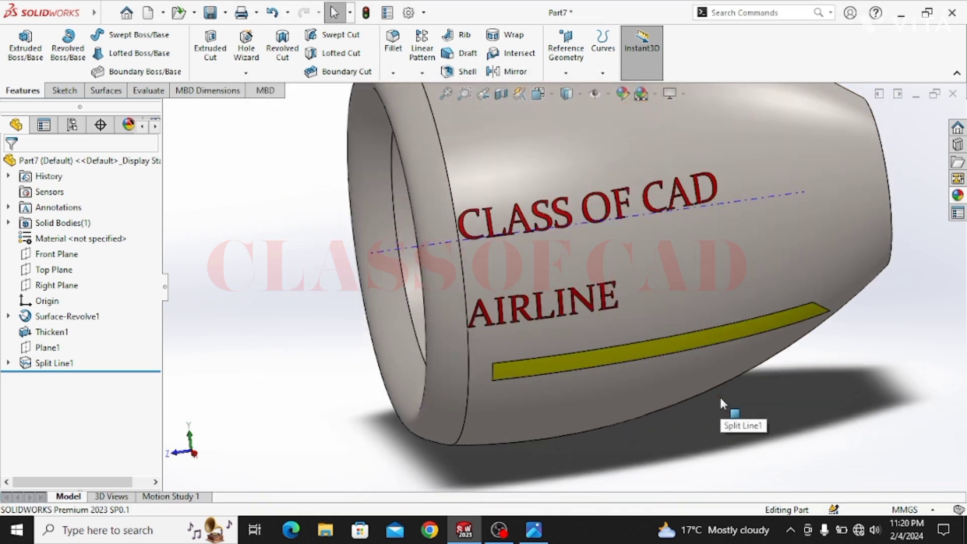
- Save the casing as Part1 in the JET folder, overwriting the existing file of that name
{"action": "key", "text": "ctrl+7"}
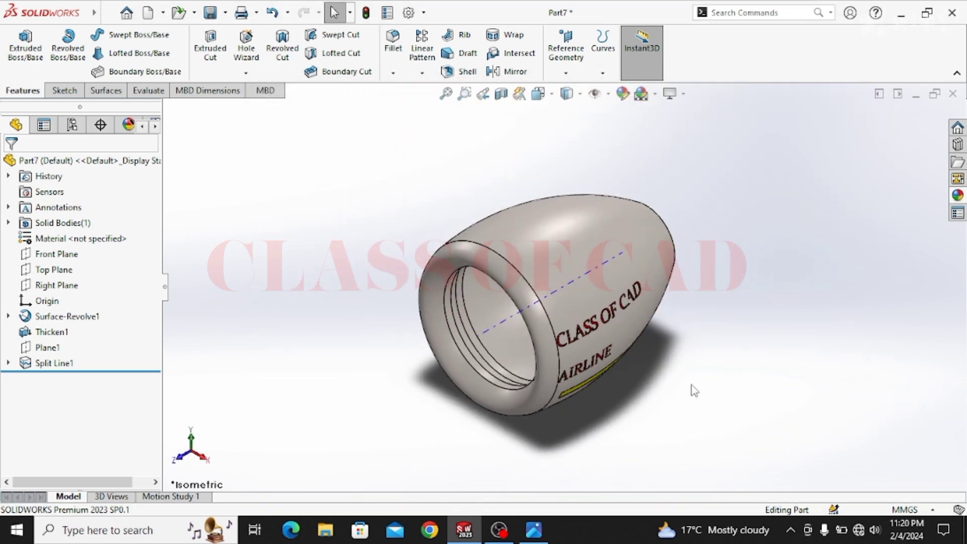
{"action": "middle_click_drag", "start_coordinate": [630, 394], "coordinate": [548, 328], "text": "ctrl"}
{"action": "scroll", "coordinate": [548, 328], "scroll_direction": "down", "scroll_amount": 2}
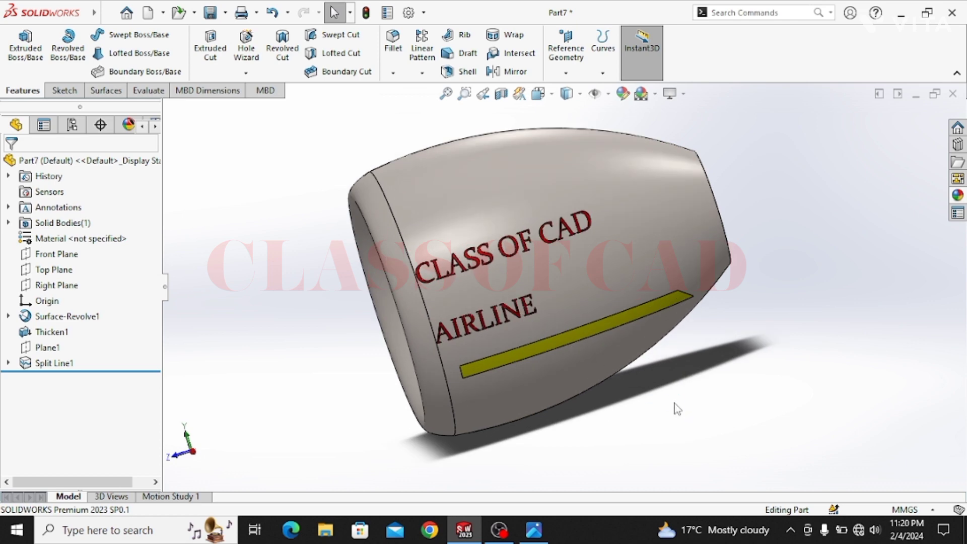
{"action": "key", "text": "ctrl+s"}
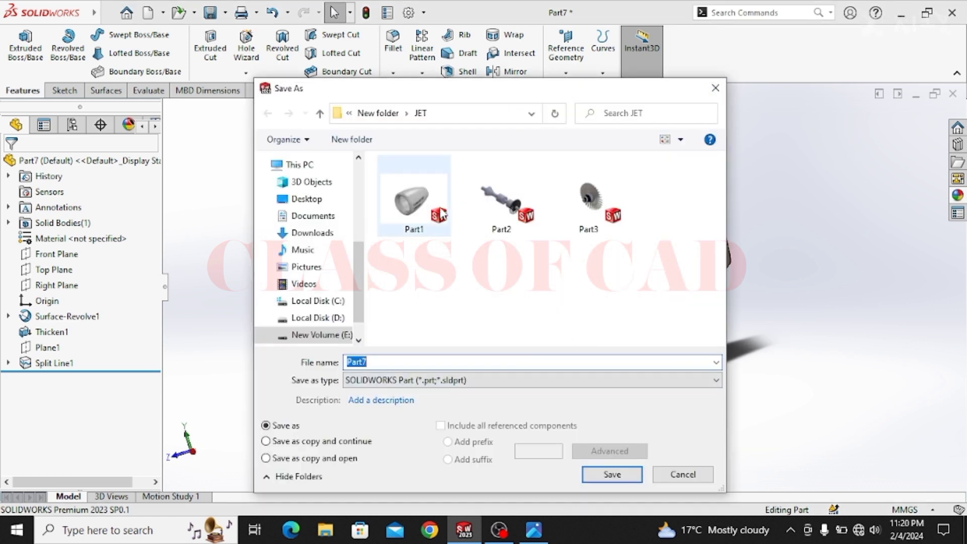
{"action": "left_click", "coordinate": [424, 207]}
{"action": "left_click", "coordinate": [590, 481]}
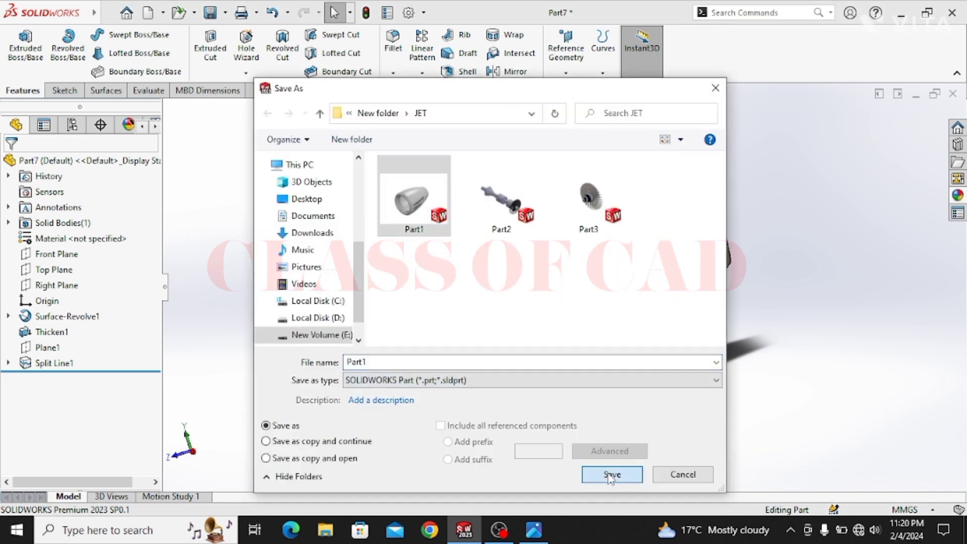
{"action": "left_click", "coordinate": [516, 265]}
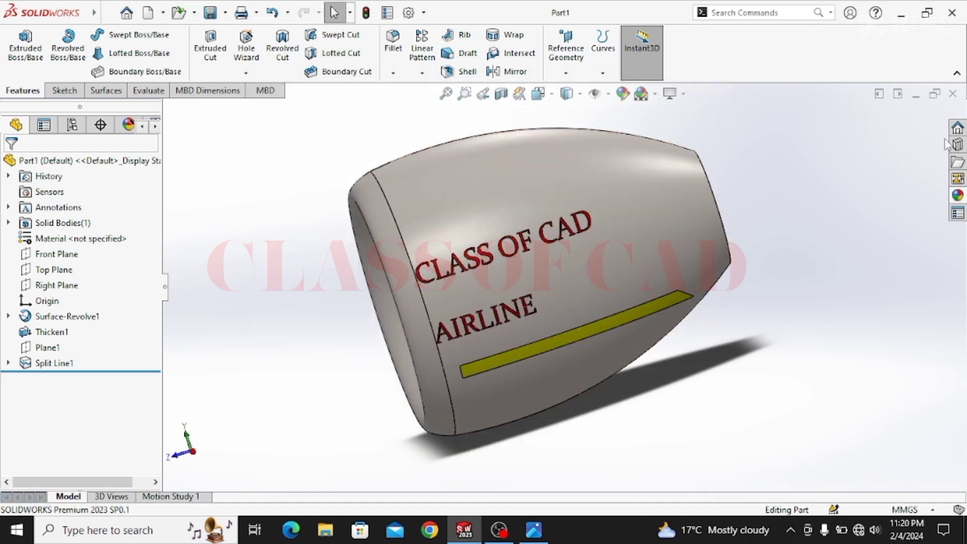
- Close the casing part and create a new part document
{"action": "left_click", "coordinate": [953, 94]}
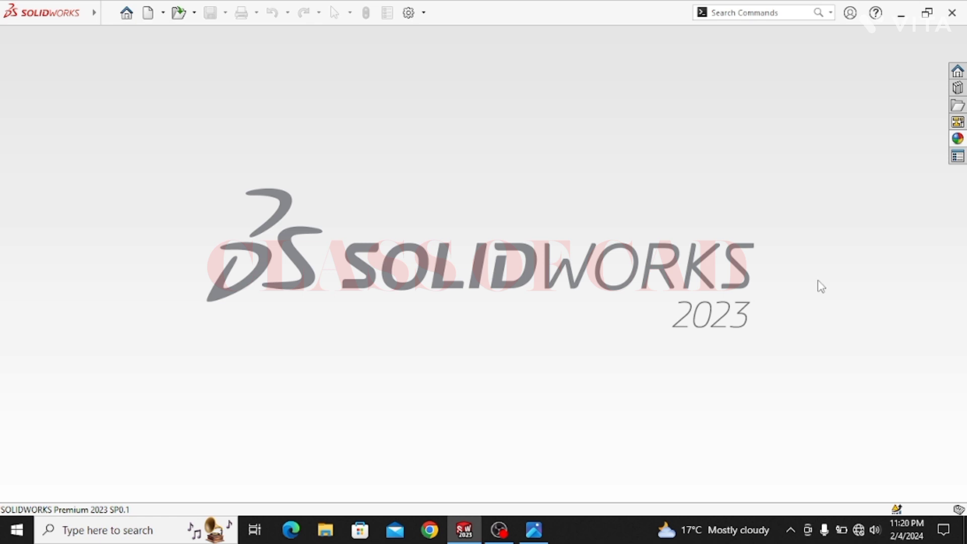
{"action": "left_click", "coordinate": [127, 12]}
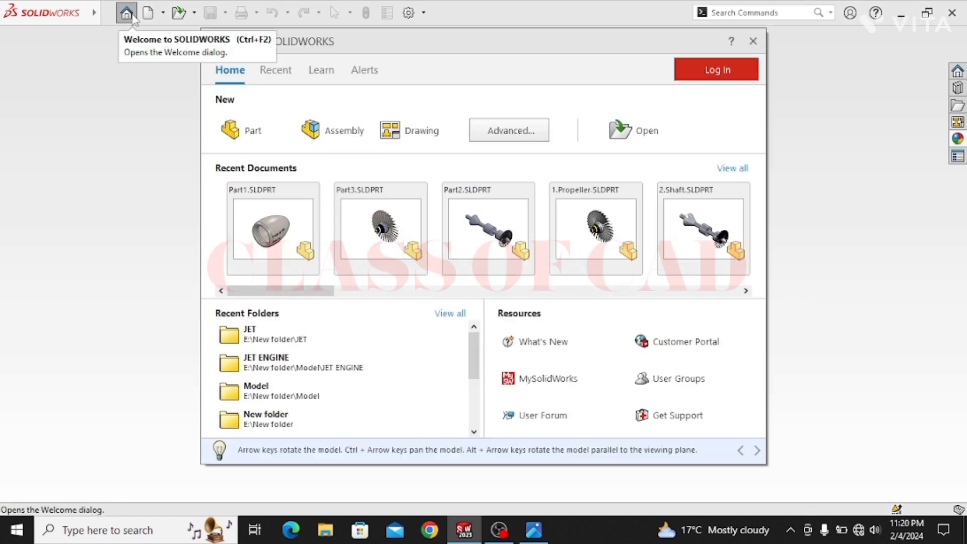
{"action": "left_click", "coordinate": [230, 135]}
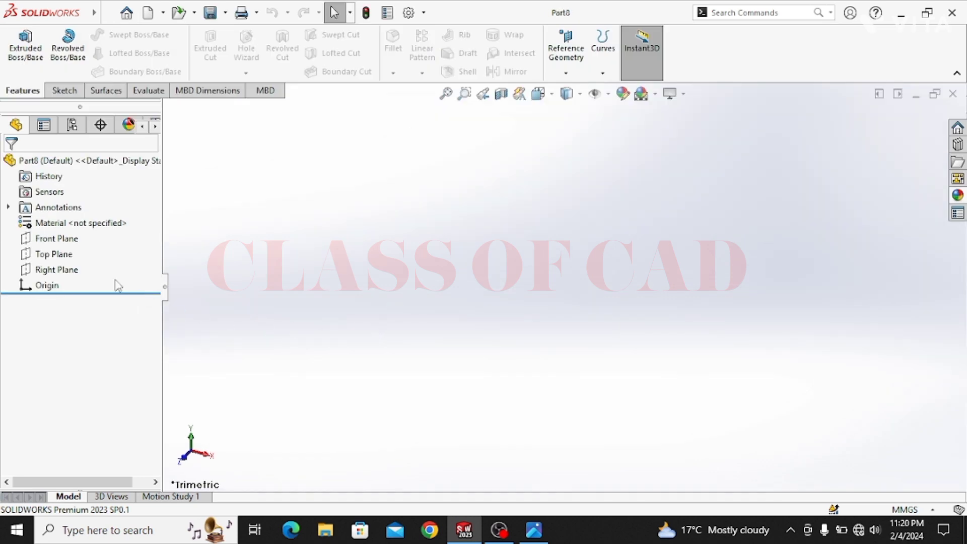
- Start a sketch on the Right Plane and draw a horizontal line about 260 mm long from the origin
{"action": "left_click", "coordinate": [61, 272]}
{"action": "left_click", "coordinate": [72, 248]}
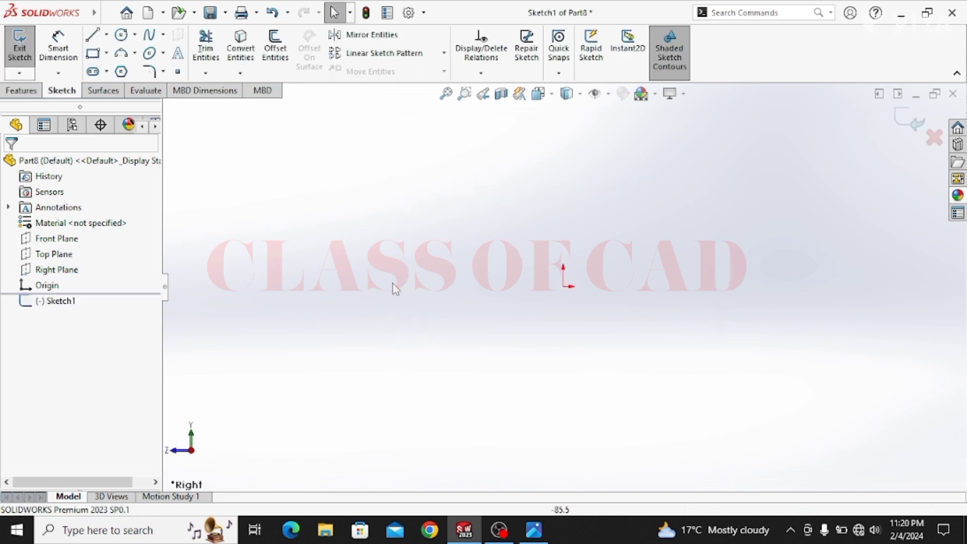
{"action": "left_click", "coordinate": [92, 35]}
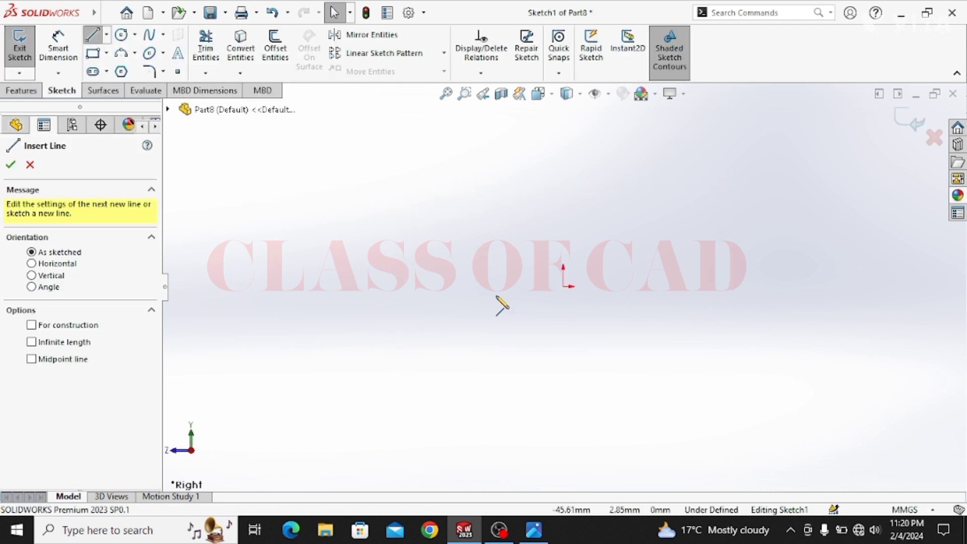
{"action": "left_click", "coordinate": [564, 286]}
{"action": "middle_click_drag", "start_coordinate": [833, 293], "coordinate": [545, 349], "text": "ctrl"}
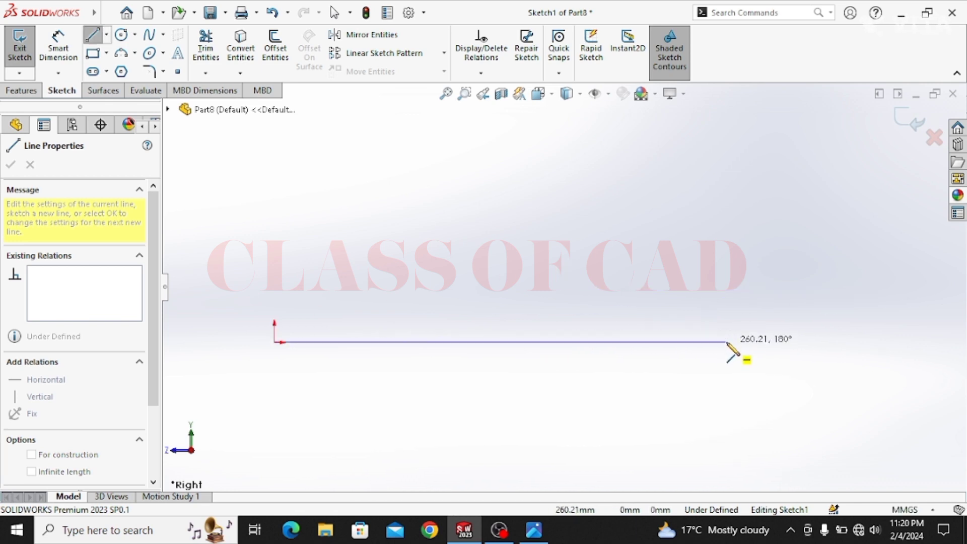
{"action": "left_click", "coordinate": [728, 343]}
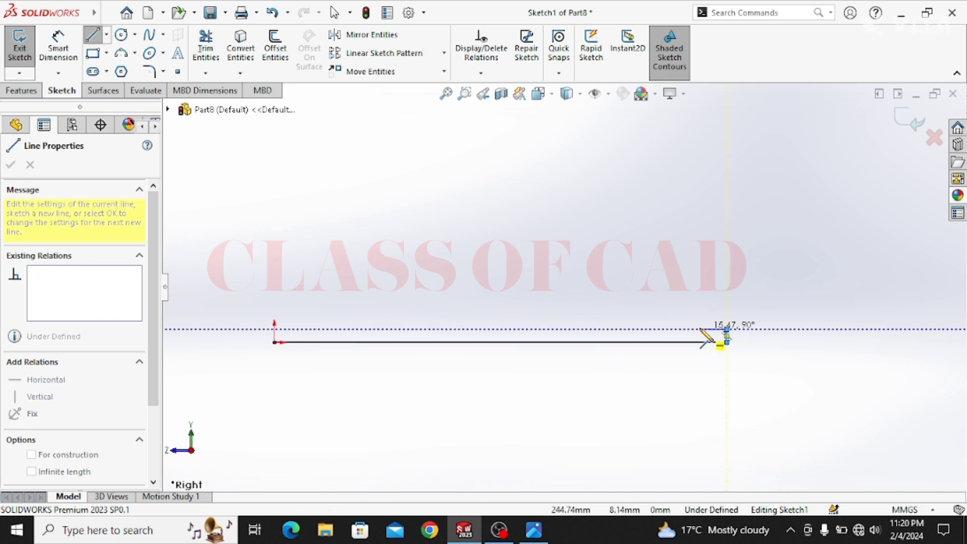
- Continue the profile from the baseline's far end with a short vertical edge, a short horizontal step and a trapezoidal hump
{"action": "left_click", "coordinate": [727, 330]}
{"action": "left_click", "coordinate": [700, 329]}
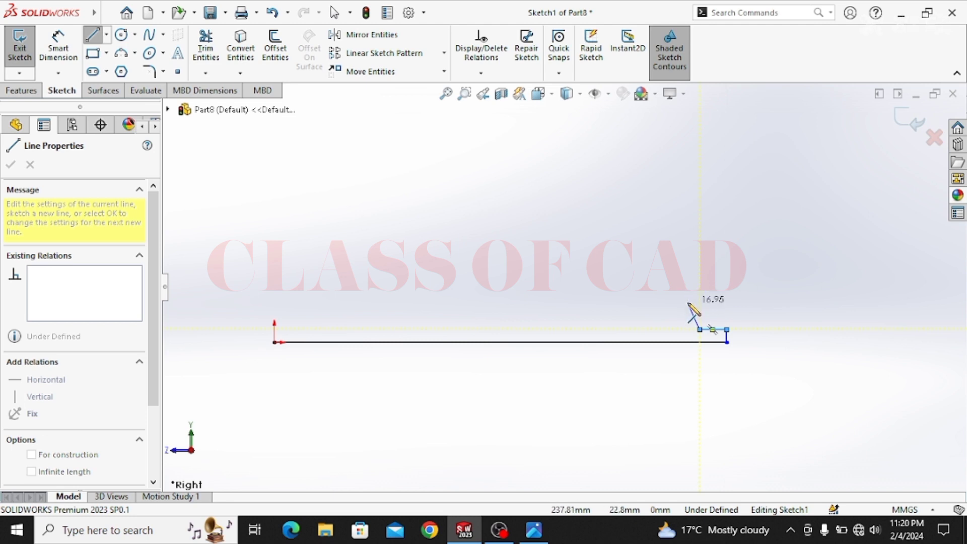
{"action": "left_click", "coordinate": [690, 307]}
{"action": "left_click", "coordinate": [645, 308]}
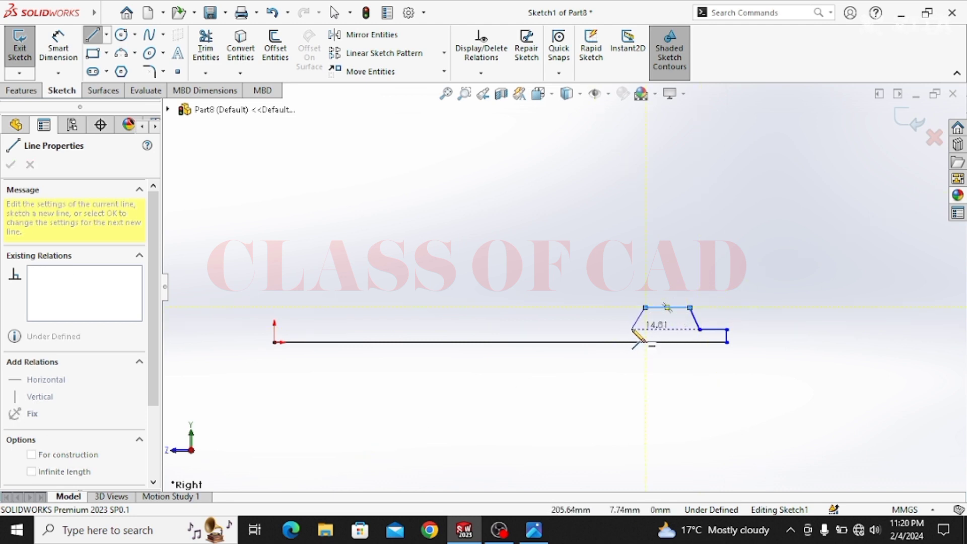
{"action": "left_click", "coordinate": [632, 330]}
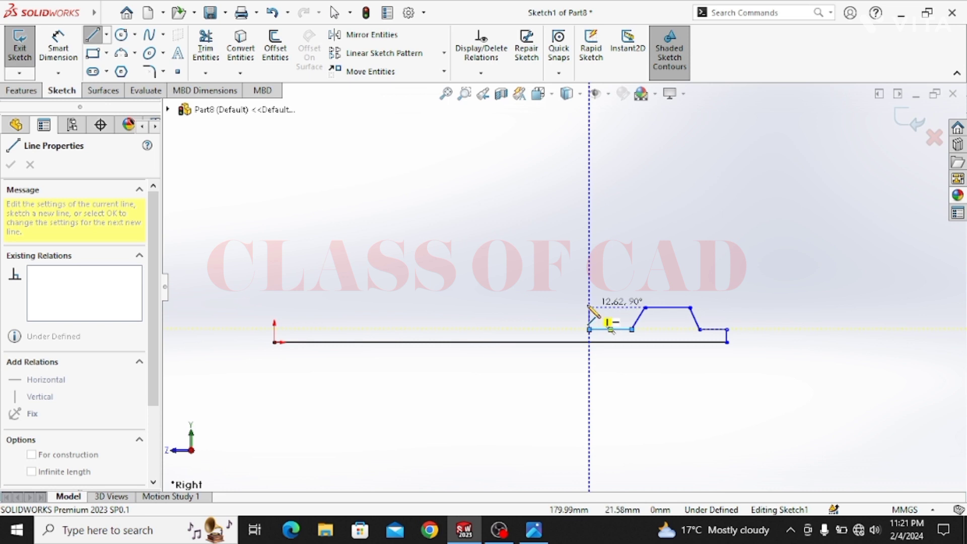
- Continue the profile from the trapezoid with a short horizontal line and a rectangular raised block about 12.6 mm high
{"action": "left_click", "coordinate": [589, 330]}
{"action": "left_click", "coordinate": [590, 308]}
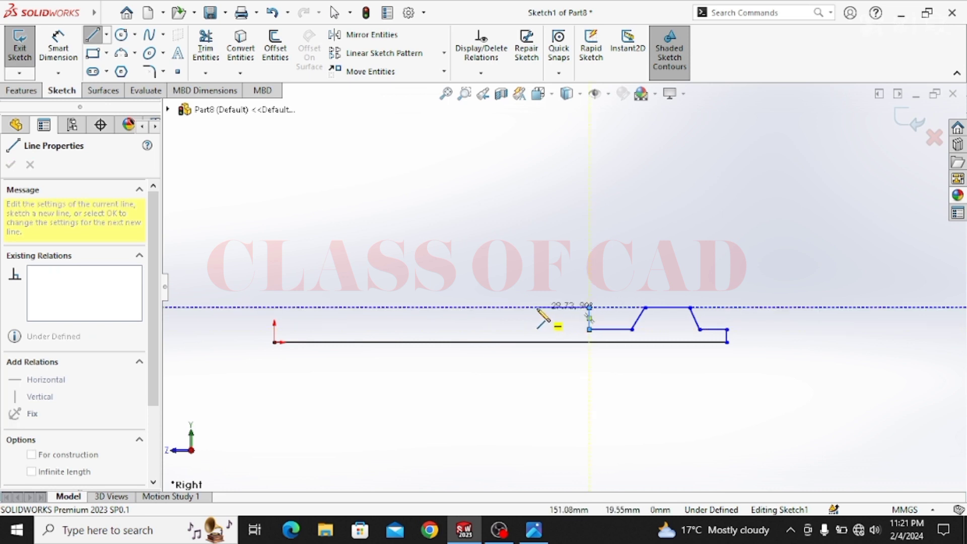
{"action": "left_click", "coordinate": [531, 307]}
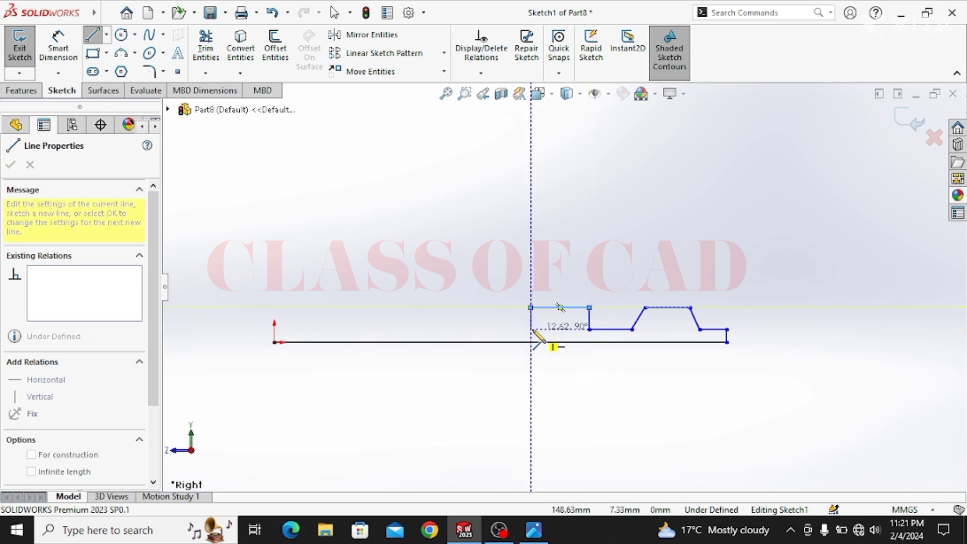
{"action": "left_click", "coordinate": [530, 329]}
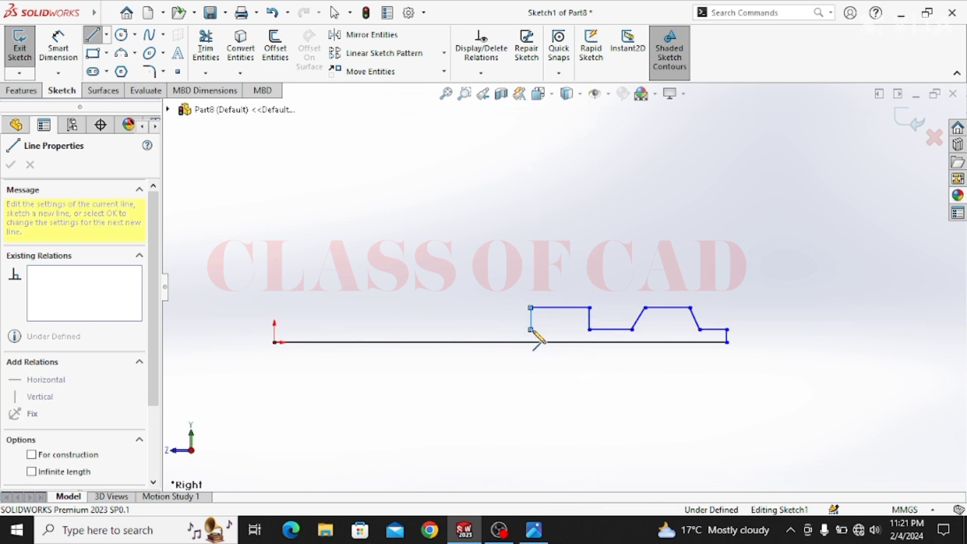
- Extend the profile horizontally, add a triangular peak with a vertical side towards the origin, and close the outline at the origin
{"action": "left_click", "coordinate": [436, 330]}
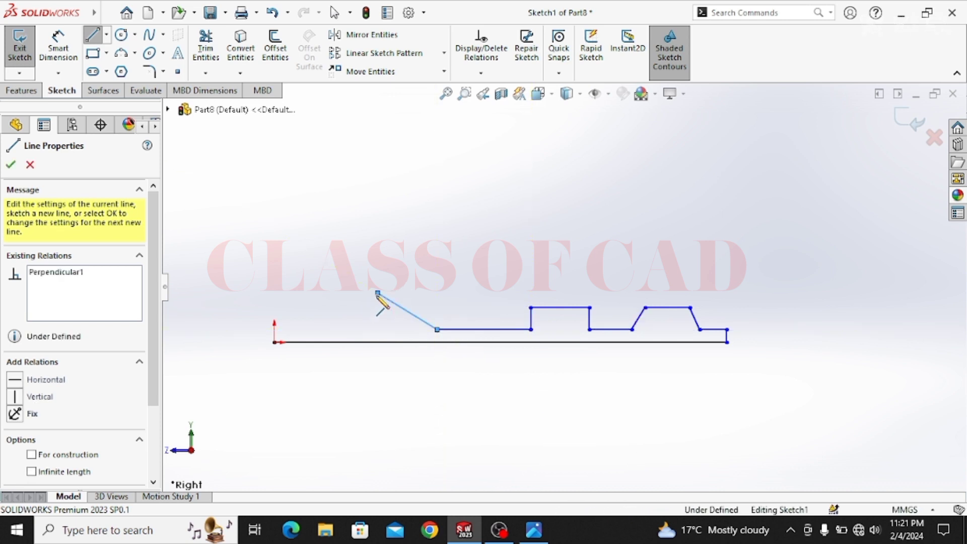
{"action": "left_click", "coordinate": [378, 293]}
{"action": "left_click", "coordinate": [378, 330]}
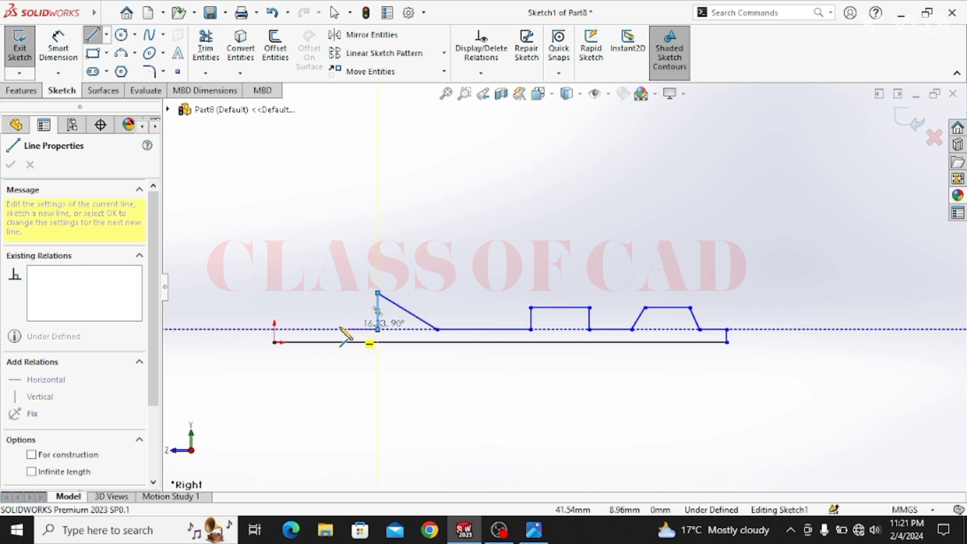
{"action": "left_click", "coordinate": [274, 329]}
{"action": "left_click", "coordinate": [274, 342]}
- Dimension the profile's bottom line and set its length to 600 mm
{"action": "left_click", "coordinate": [58, 46]}
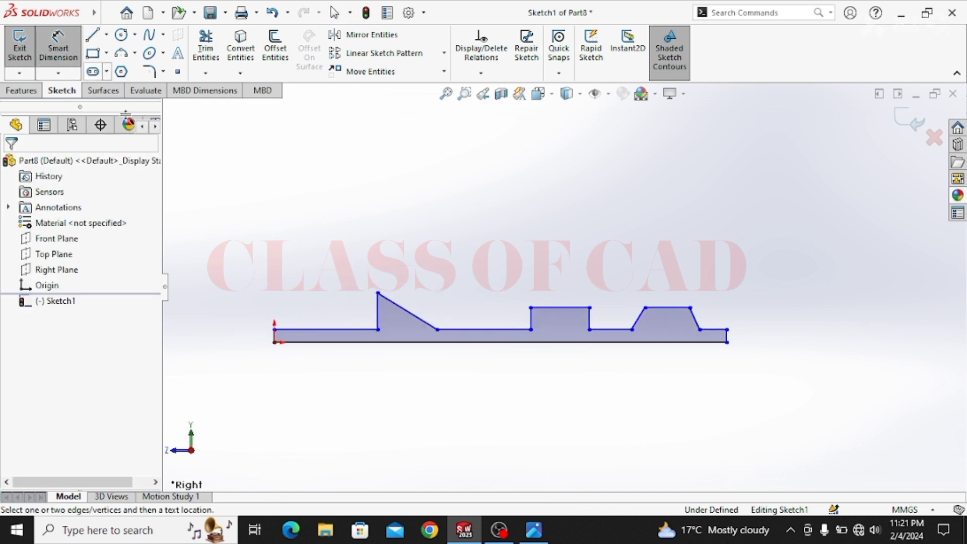
{"action": "left_click", "coordinate": [376, 343]}
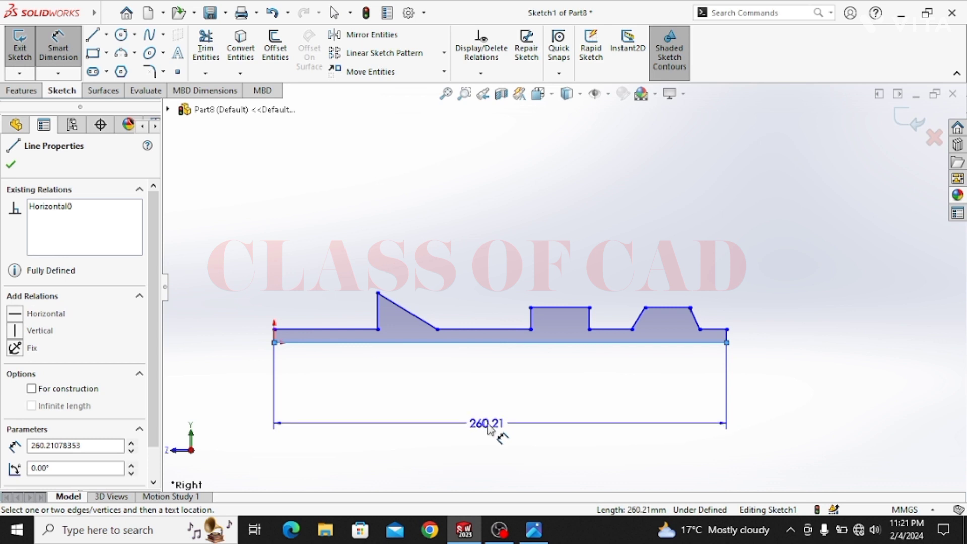
{"action": "left_click", "coordinate": [488, 428]}
{"action": "type", "text": "600"}
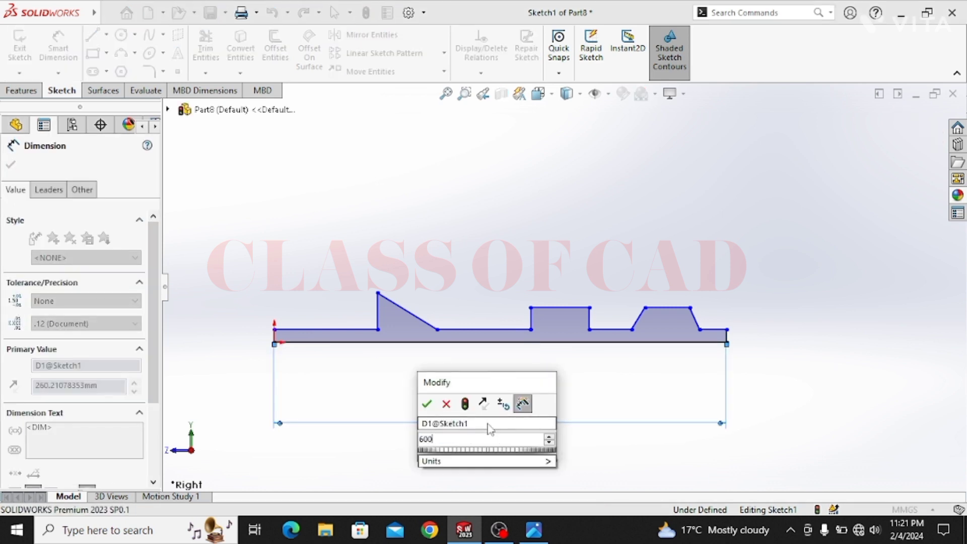
{"action": "key", "text": "Return"}
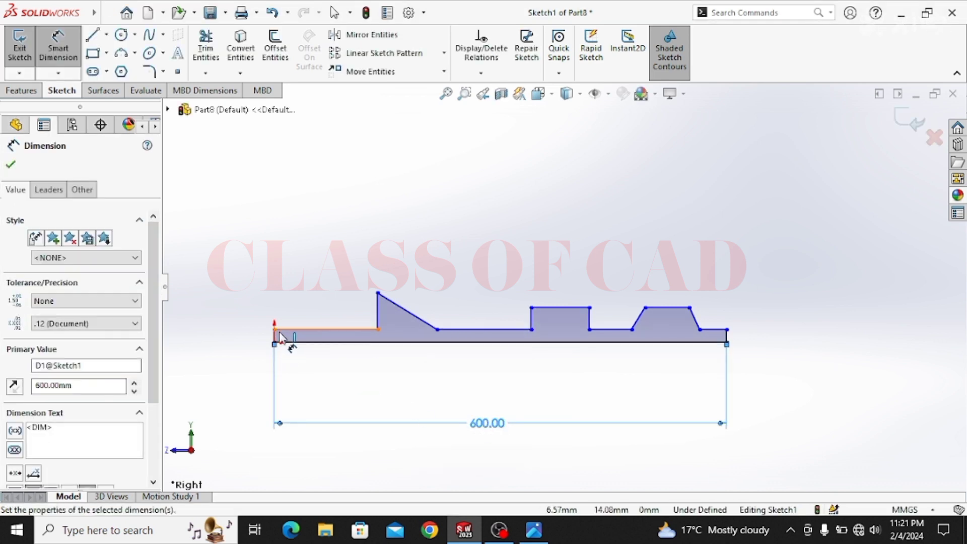
- Dimension the height between the baseline and the horizontal edge next to the origin as 20 mm
{"action": "left_click", "coordinate": [281, 343]}
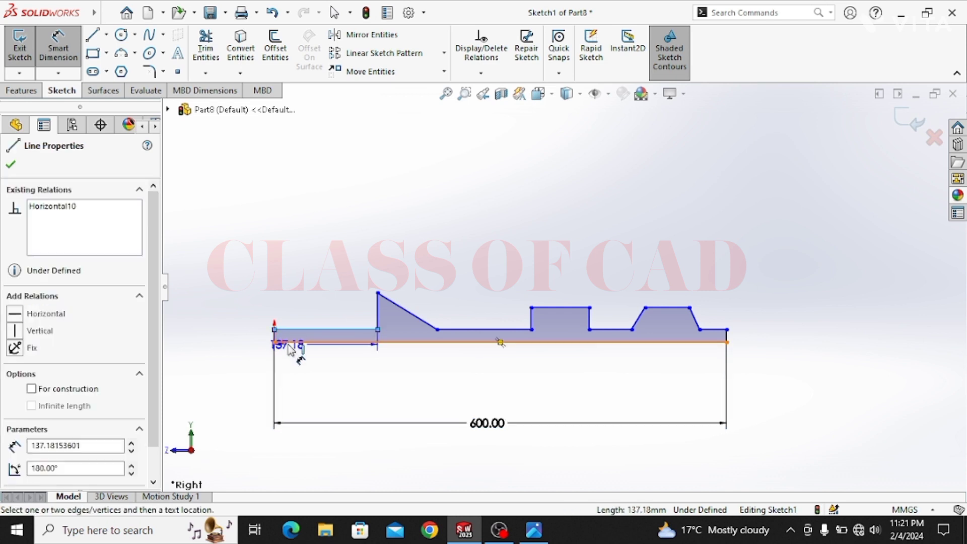
{"action": "left_click", "coordinate": [233, 369]}
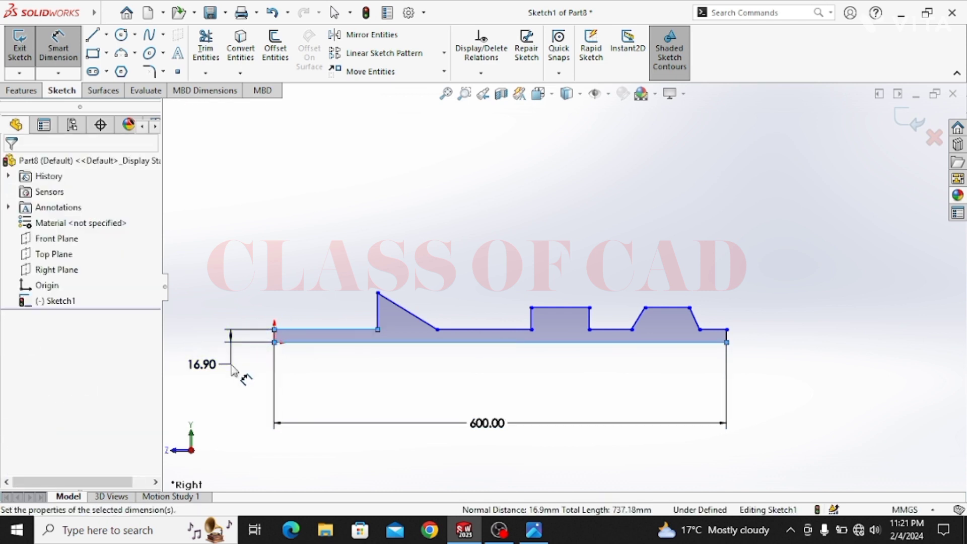
{"action": "type", "text": "20"}
{"action": "key", "text": "Return"}
{"action": "key", "text": "Escape"}
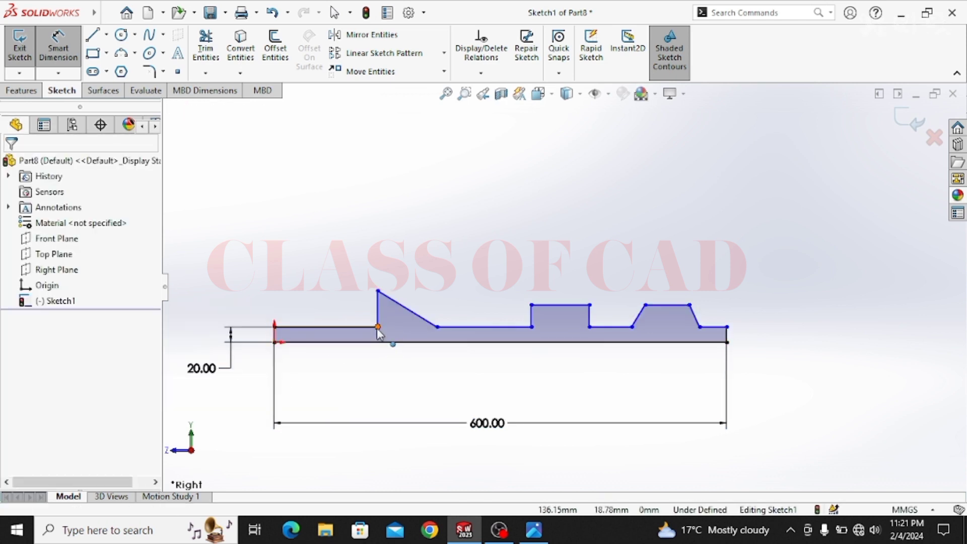
- Add horizontal relations between the two base corners of the triangular peak and between the two base corners of the rectangular block
{"action": "left_click", "coordinate": [378, 327]}
{"action": "left_click", "coordinate": [437, 327], "text": "ctrl"}
{"action": "left_click", "coordinate": [484, 274]}
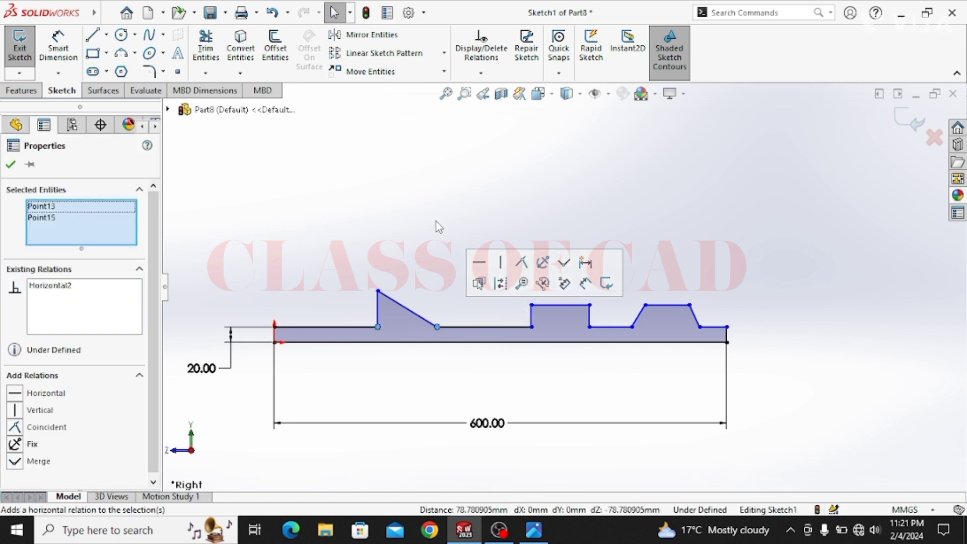
{"action": "left_click", "coordinate": [532, 327]}
{"action": "left_click", "coordinate": [590, 327], "text": "ctrl"}
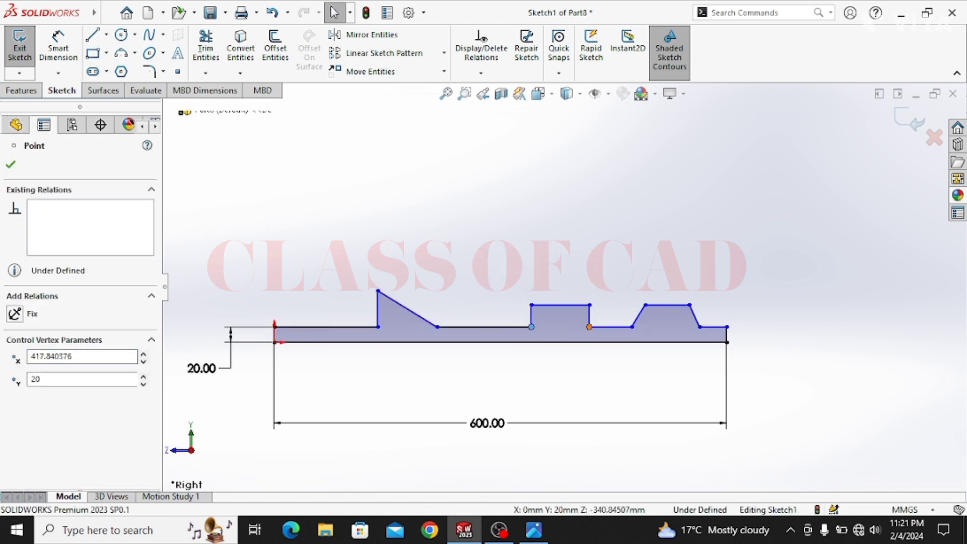
{"action": "left_click", "coordinate": [628, 263]}
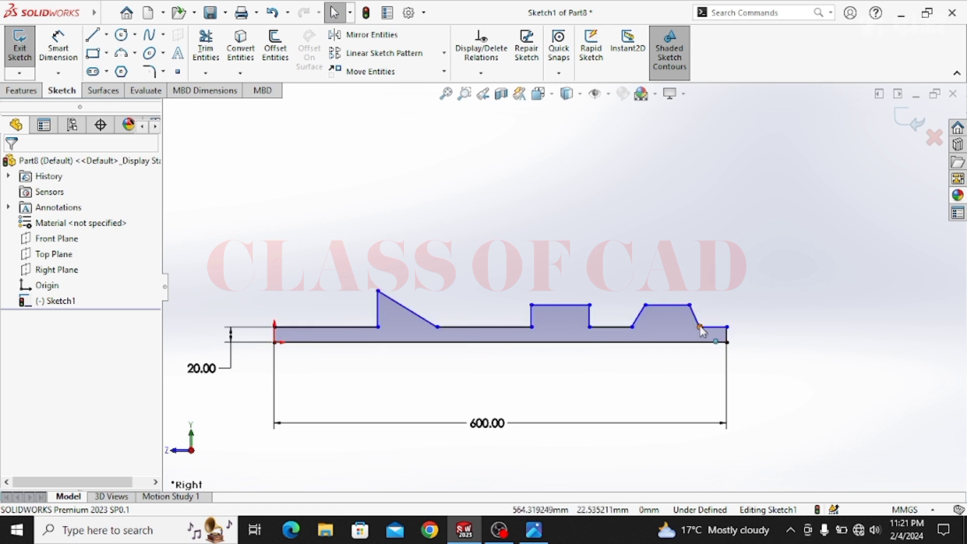
- Make the trapezoid's two base corners horizontal, and align its inner base corner horizontally with the base of the peak's vertical side
{"action": "left_click", "coordinate": [633, 327]}
{"action": "left_click", "coordinate": [700, 327], "text": "ctrl"}
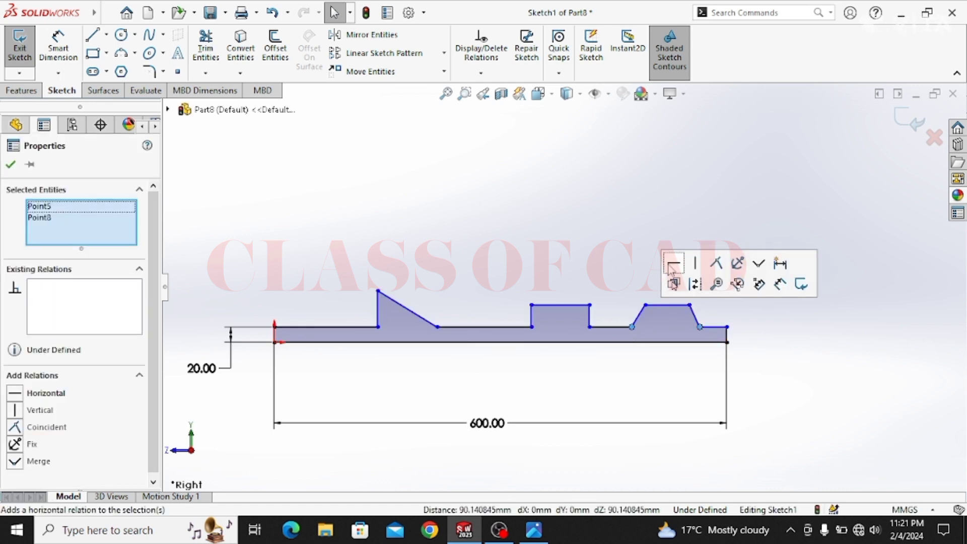
{"action": "left_click", "coordinate": [672, 266]}
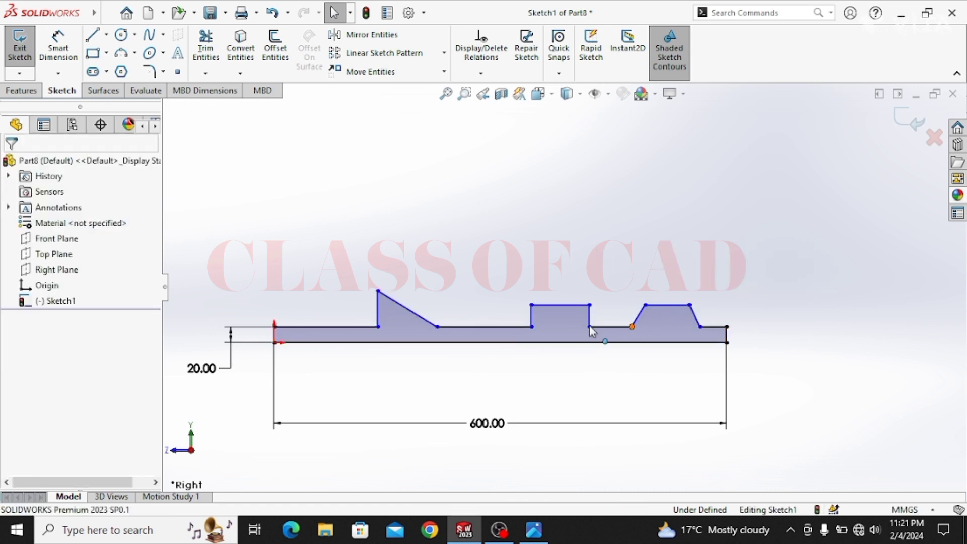
{"action": "left_click", "coordinate": [437, 327]}
{"action": "left_click", "coordinate": [378, 327], "text": "ctrl"}
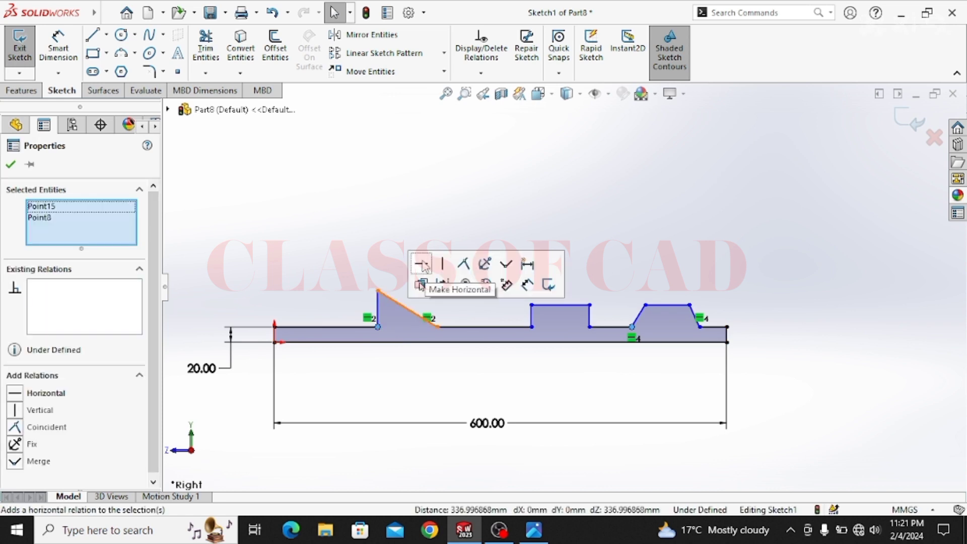
{"action": "left_click", "coordinate": [422, 264]}
{"action": "left_click", "coordinate": [345, 218]}
- Dimension the short end segment beyond the trapezoid as 30 mm and the segment between the peak and the rectangular block as 105 mm
{"action": "key", "text": "d"}
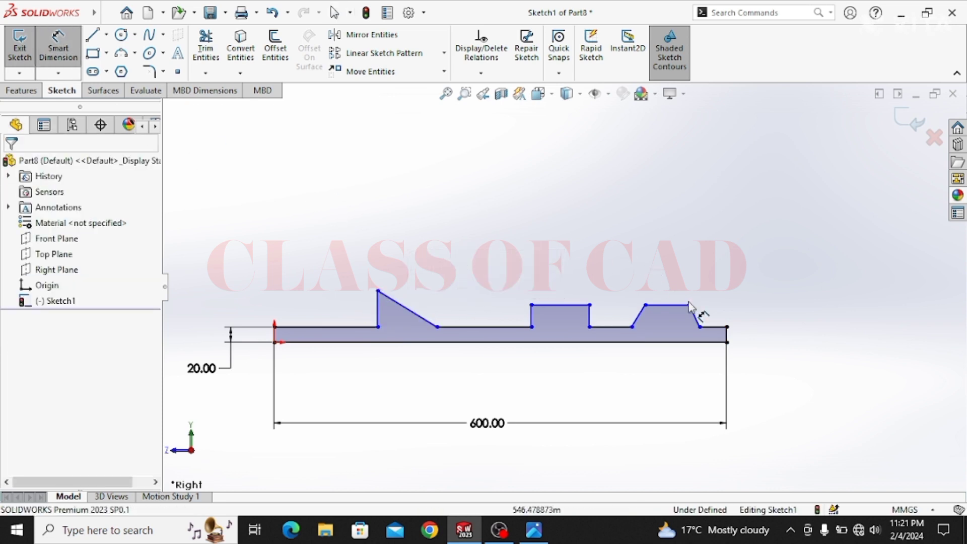
{"action": "left_click", "coordinate": [718, 329]}
{"action": "left_click", "coordinate": [755, 295]}
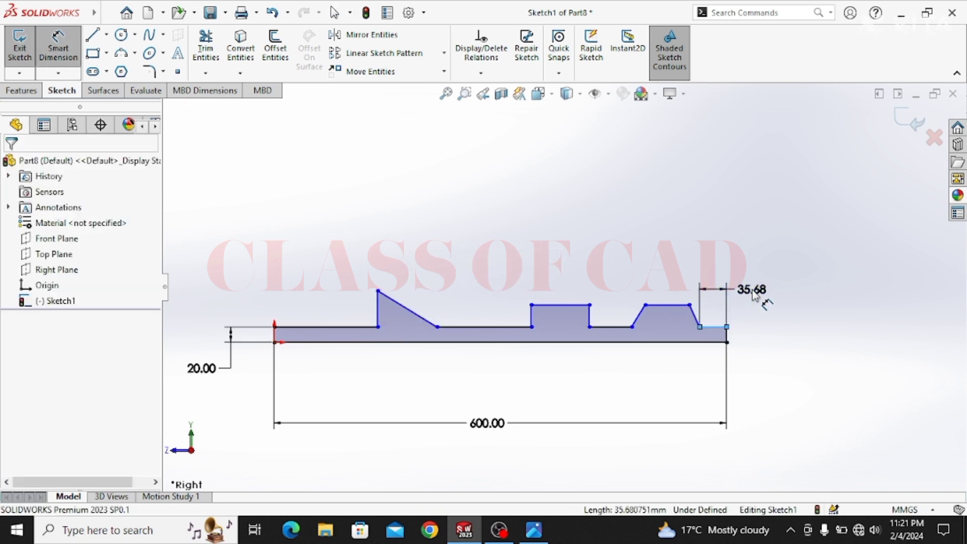
{"action": "type", "text": "30"}
{"action": "key", "text": "Return"}
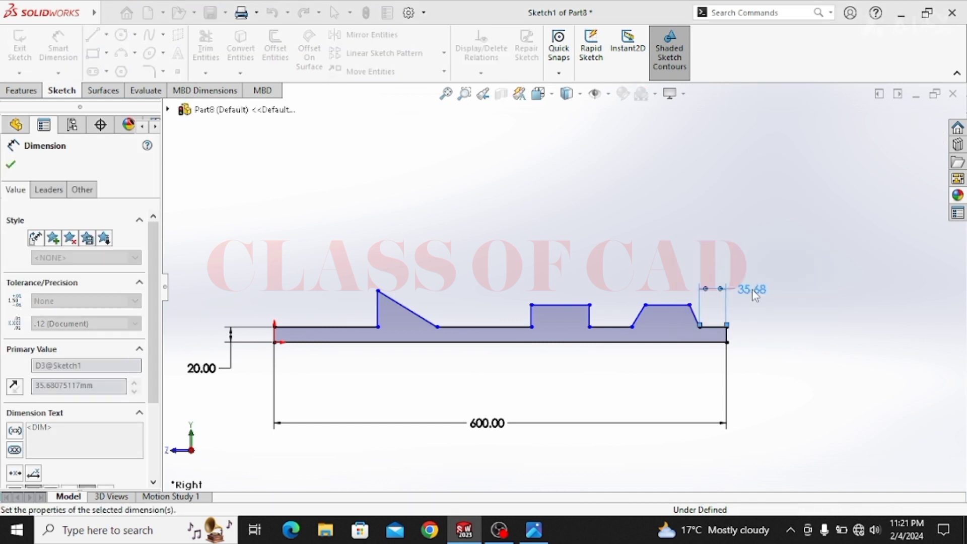
{"action": "left_click", "coordinate": [480, 328]}
{"action": "left_click", "coordinate": [477, 289]}
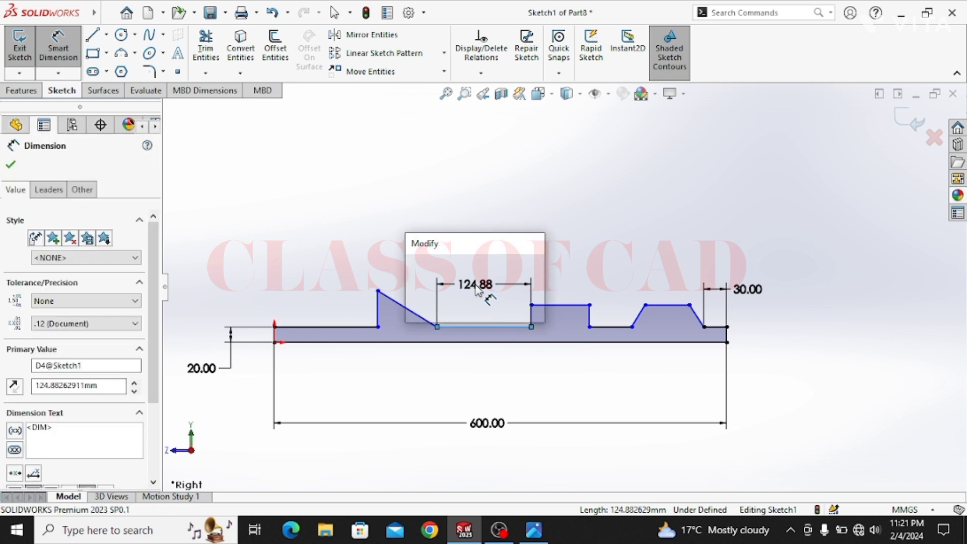
{"action": "key", "text": "Return"}
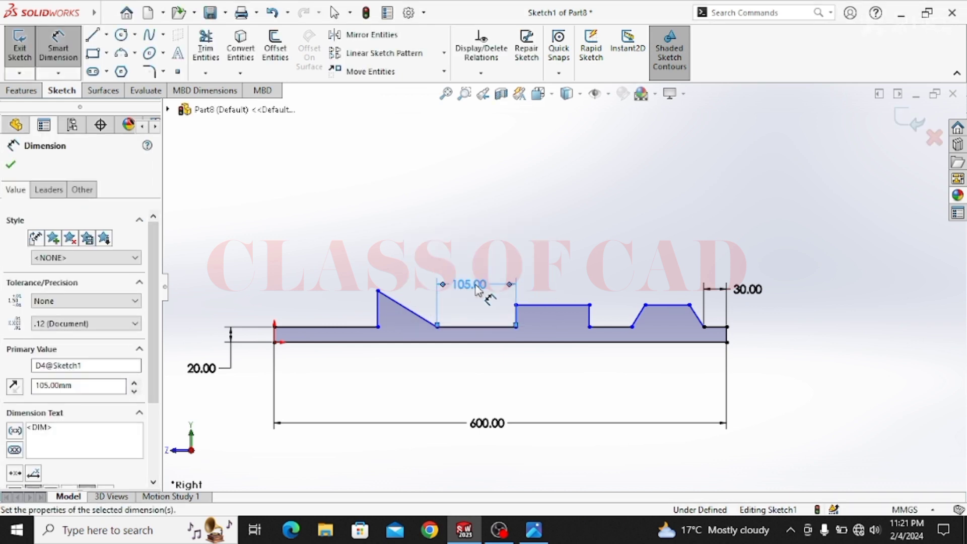
- Dimension the horizontal edge next to the origin as 100 mm and the top edge of the rectangular block as 100 mm
{"action": "left_click", "coordinate": [325, 326]}
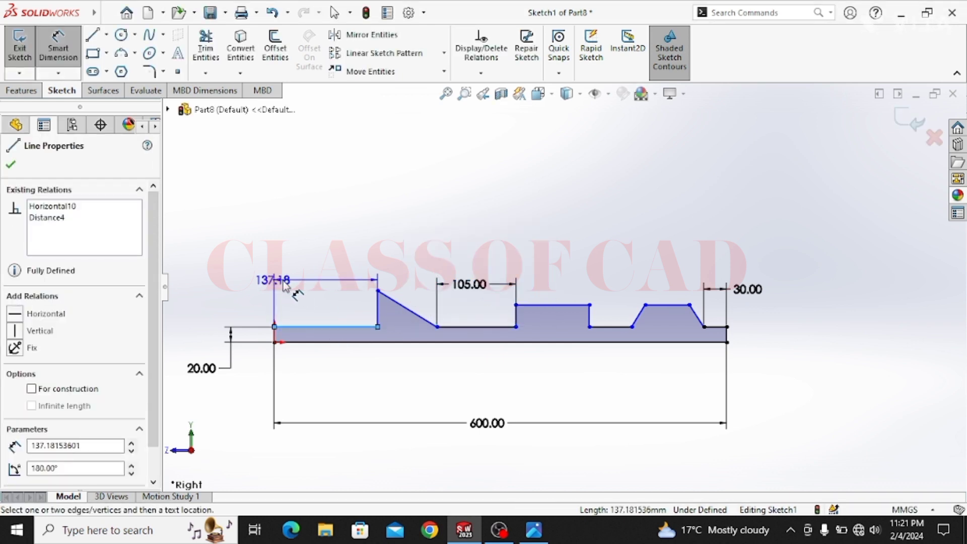
{"action": "left_click", "coordinate": [317, 282]}
{"action": "type", "text": "100"}
{"action": "key", "text": "Return"}
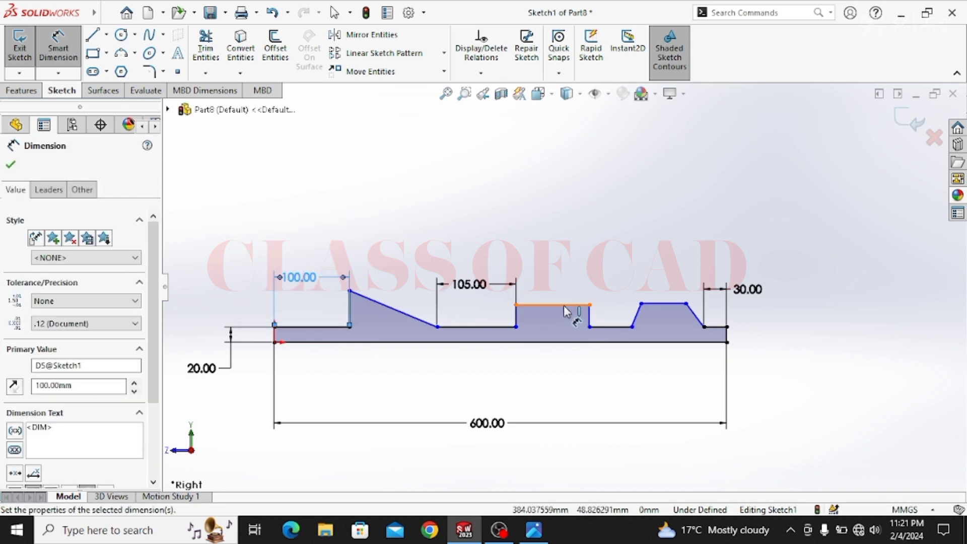
{"action": "left_click", "coordinate": [580, 305]}
{"action": "left_click", "coordinate": [554, 280]}
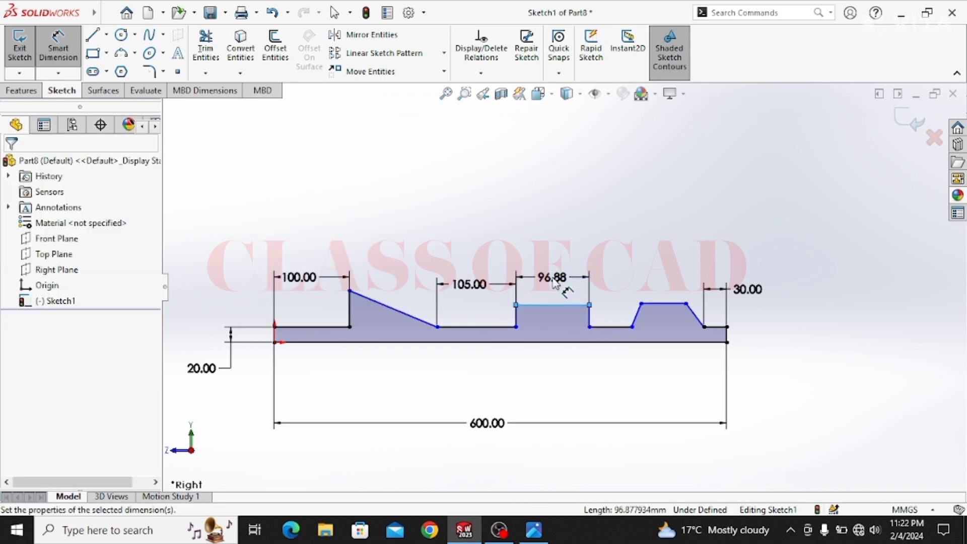
{"action": "type", "text": "100"}
{"action": "key", "text": "Return"}
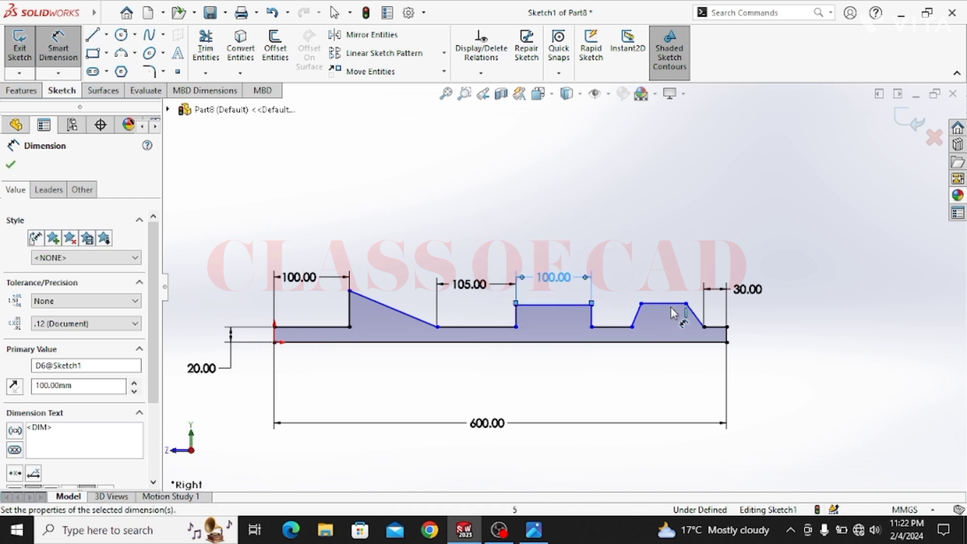
{"action": "key", "text": "Escape"}
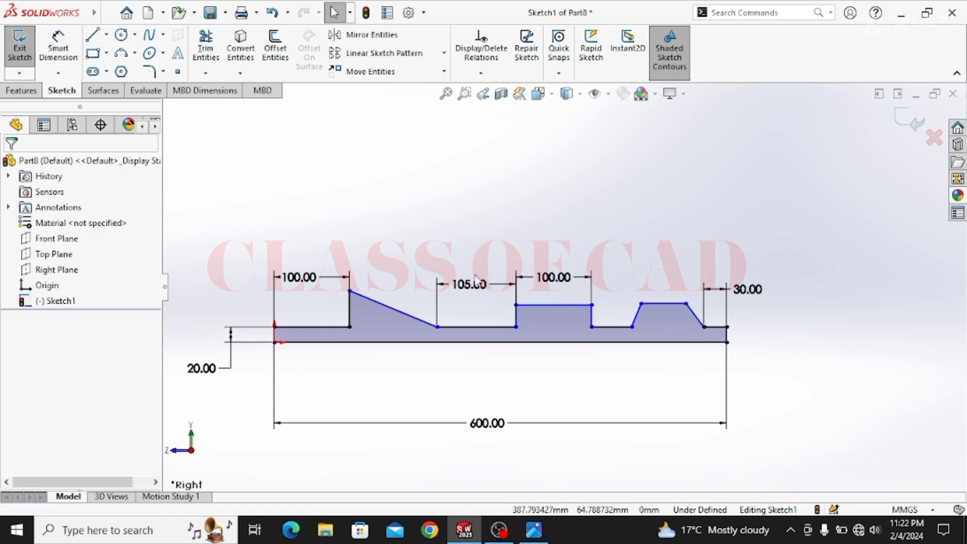
- Draw a vertical centerline from the midpoint of the trapezoid's top edge down past the profile's bottom line
{"action": "left_click", "coordinate": [106, 35]}
{"action": "left_click", "coordinate": [124, 68]}
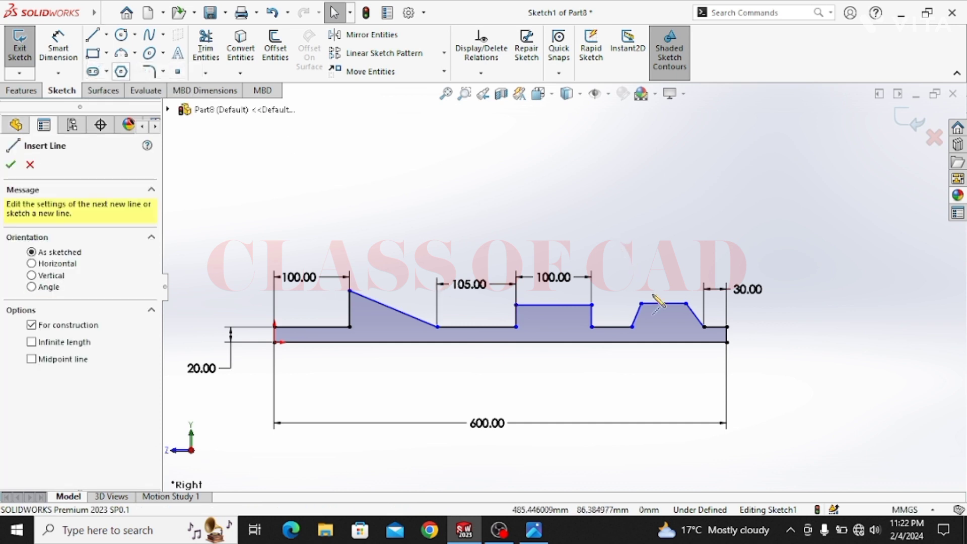
{"action": "left_click", "coordinate": [664, 303]}
{"action": "left_click", "coordinate": [664, 361]}
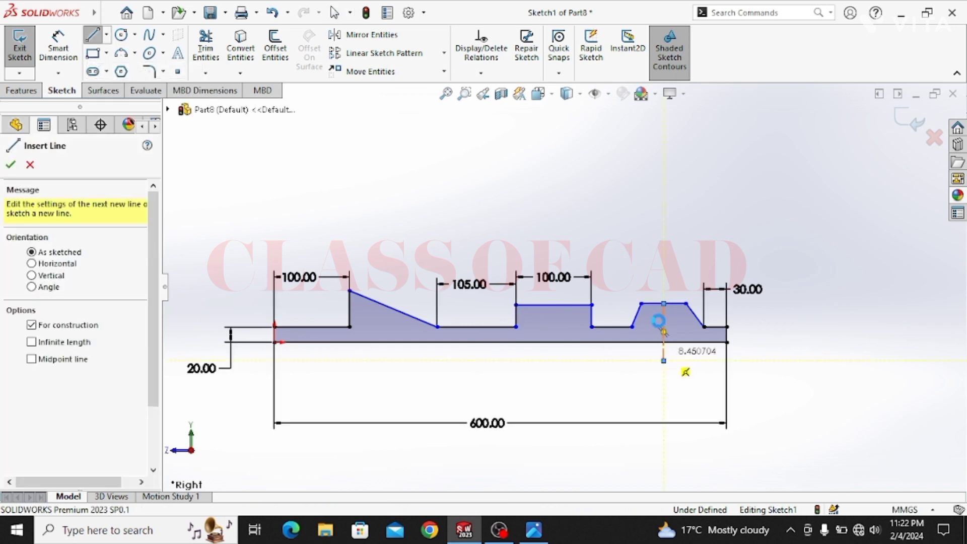
{"action": "key", "text": "Escape"}
- Make the trapezoid's two slanted sides symmetric about the vertical centerline
{"action": "left_click", "coordinate": [695, 314], "text": "ctrl"}
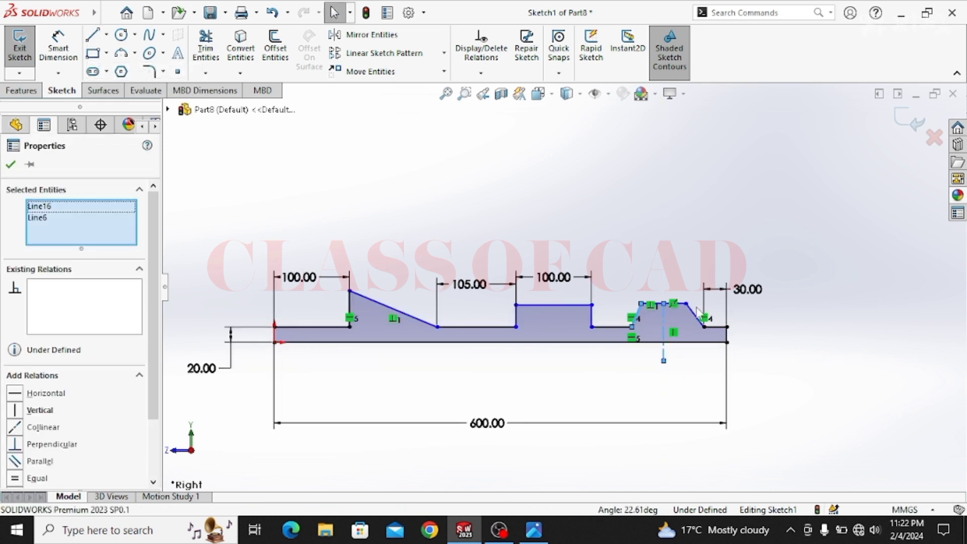
{"action": "left_click", "coordinate": [664, 352], "text": "ctrl"}
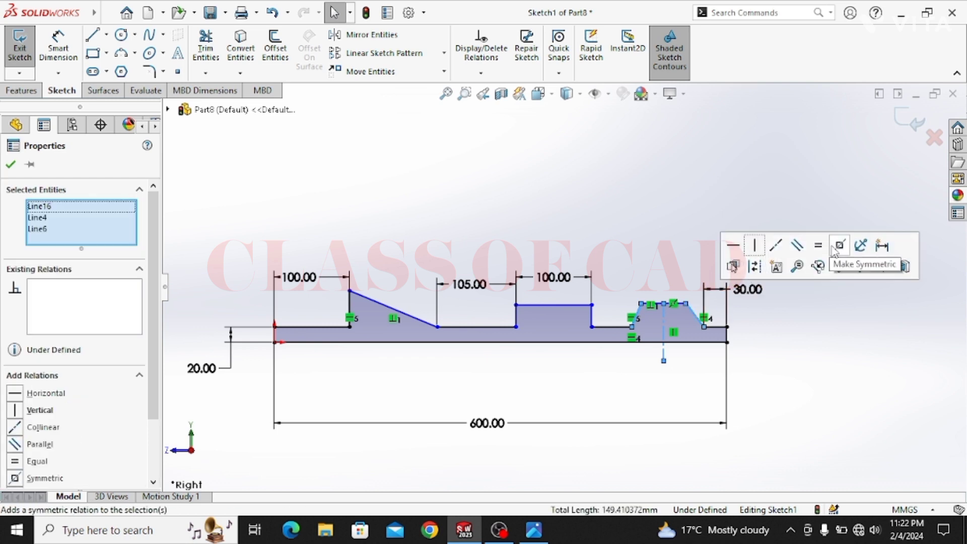
{"action": "left_click", "coordinate": [840, 266]}
{"action": "left_click", "coordinate": [846, 340]}
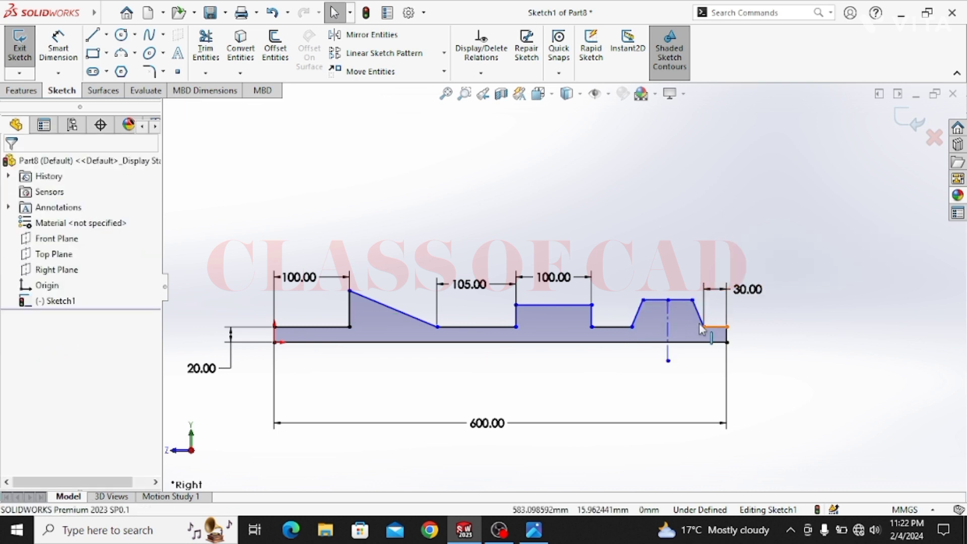
- Align the top corners of the trapezoid and rectangular block with a horizontal relation, and lower the block's top edge slightly
{"action": "left_click", "coordinate": [643, 301]}
{"action": "left_click", "coordinate": [593, 304], "text": "ctrl"}
{"action": "left_click", "coordinate": [633, 242]}
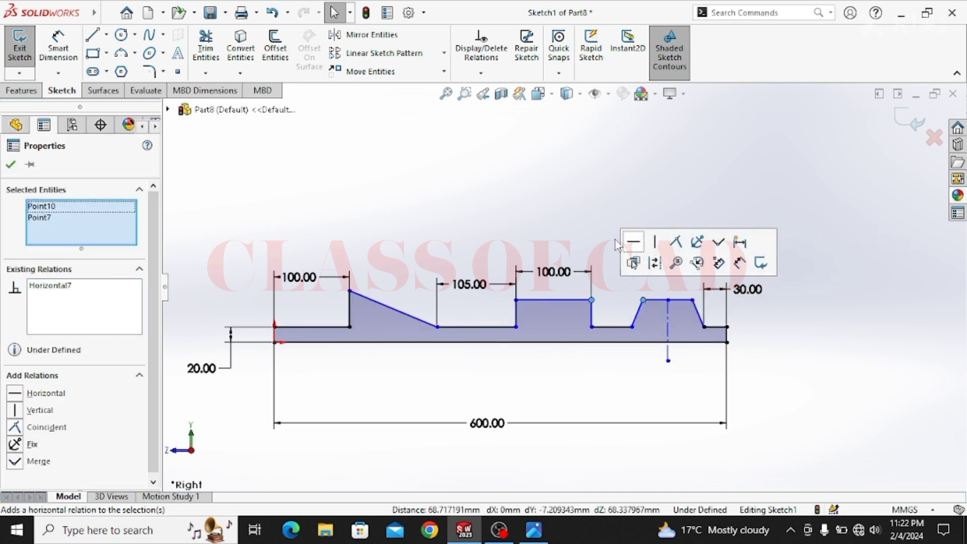
{"action": "left_click", "coordinate": [602, 248]}
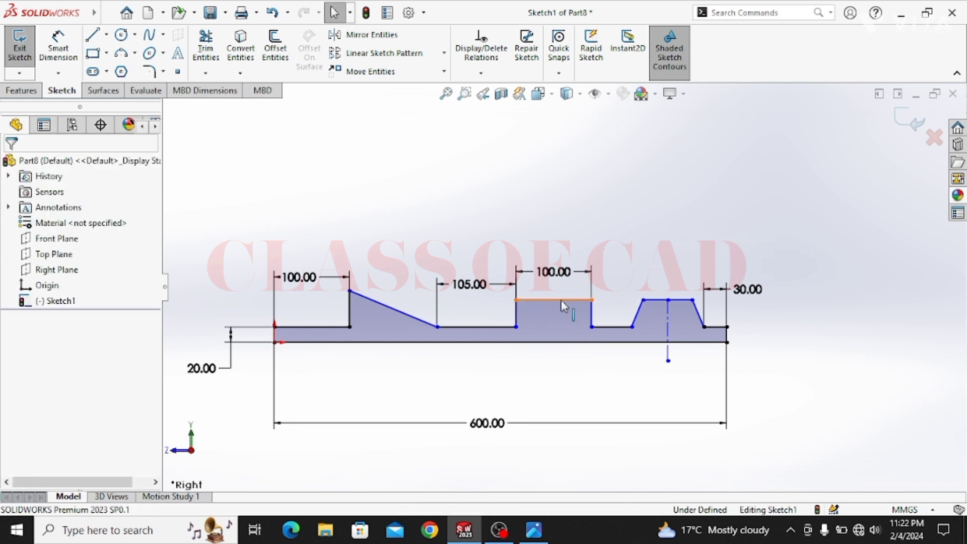
{"action": "mouse_move", "coordinate": [561, 300]}
{"action": "left_mouse_down"}
{"action": "mouse_move", "coordinate": [562, 316]}
{"action": "mouse_move", "coordinate": [558, 308]}
{"action": "left_mouse_up"}
{"action": "left_click", "coordinate": [598, 392]}
{"action": "scroll", "coordinate": [416, 326], "scroll_direction": "up", "scroll_amount": 1}
{"action": "middle_click_drag", "start_coordinate": [417, 326], "coordinate": [472, 304], "text": "ctrl"}
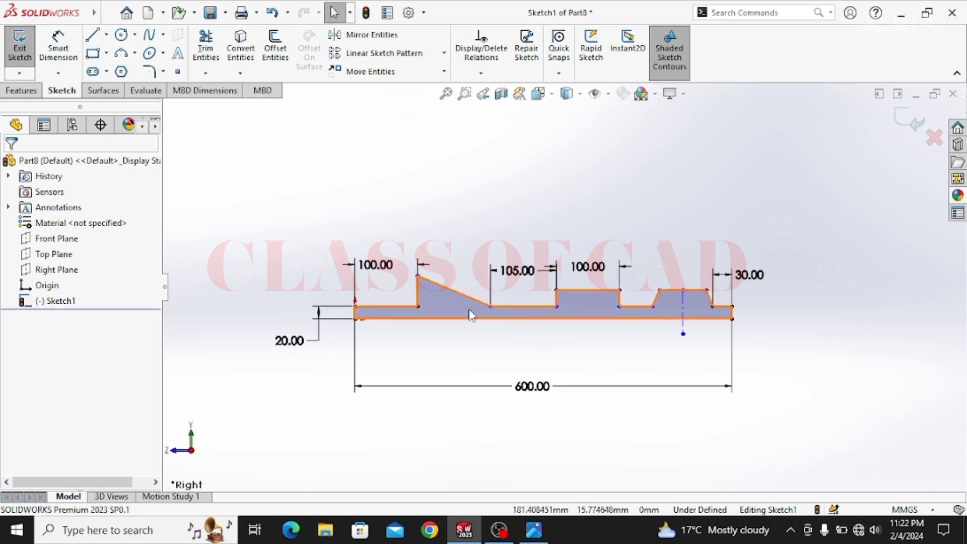
- Revolve the profile 360 degrees about its 600 mm bottom line to create the solid shaft
{"action": "left_click", "coordinate": [22, 93]}
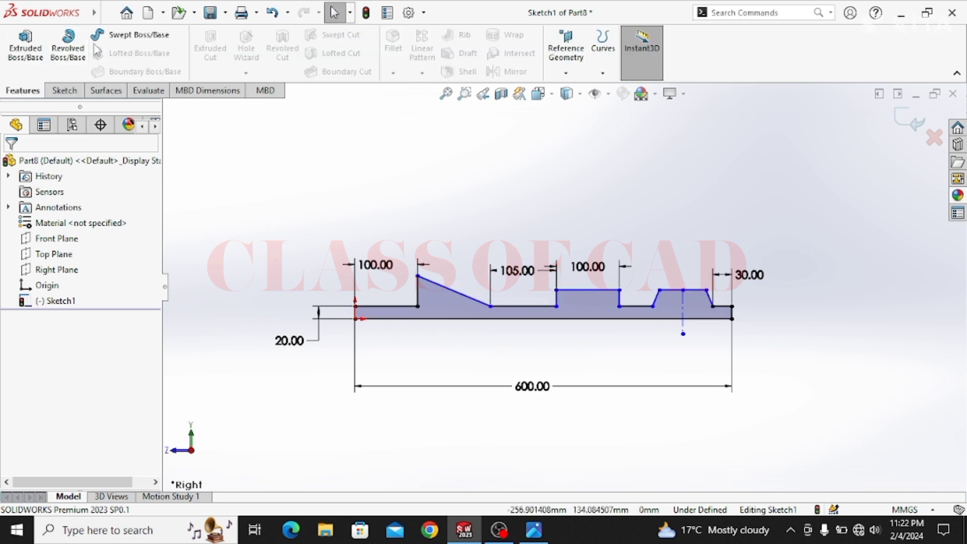
{"action": "left_click", "coordinate": [68, 48]}
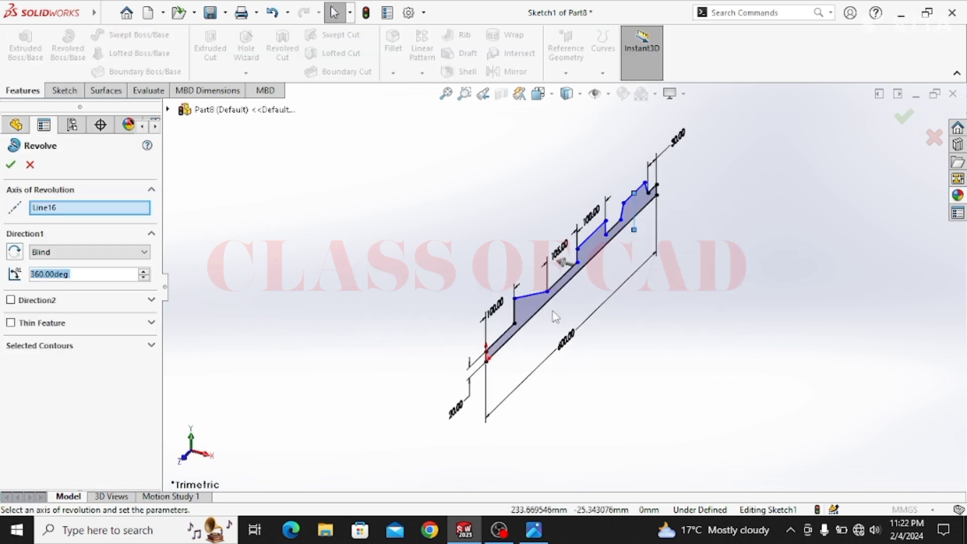
{"action": "scroll", "coordinate": [554, 320], "scroll_direction": "down", "scroll_amount": 3}
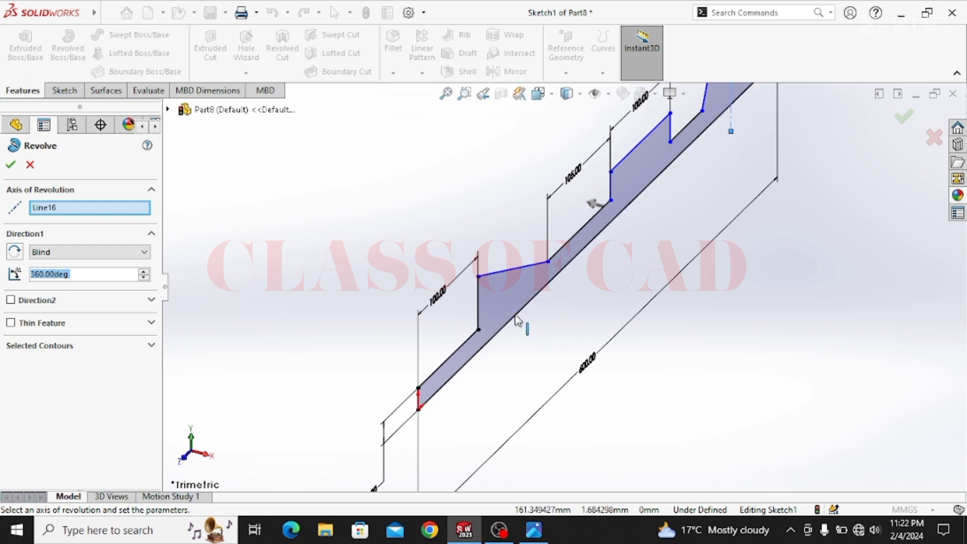
{"action": "left_click", "coordinate": [516, 318]}
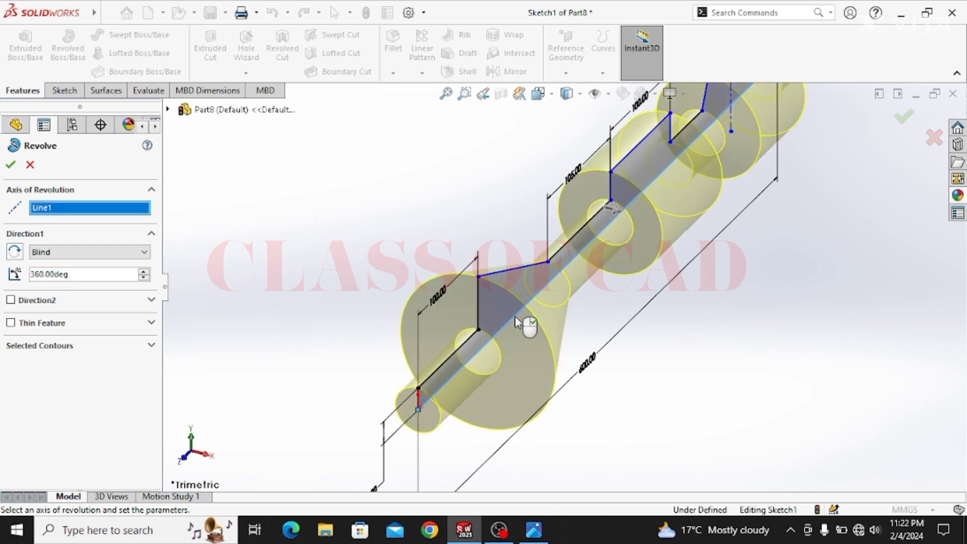
{"action": "key", "text": "Return"}
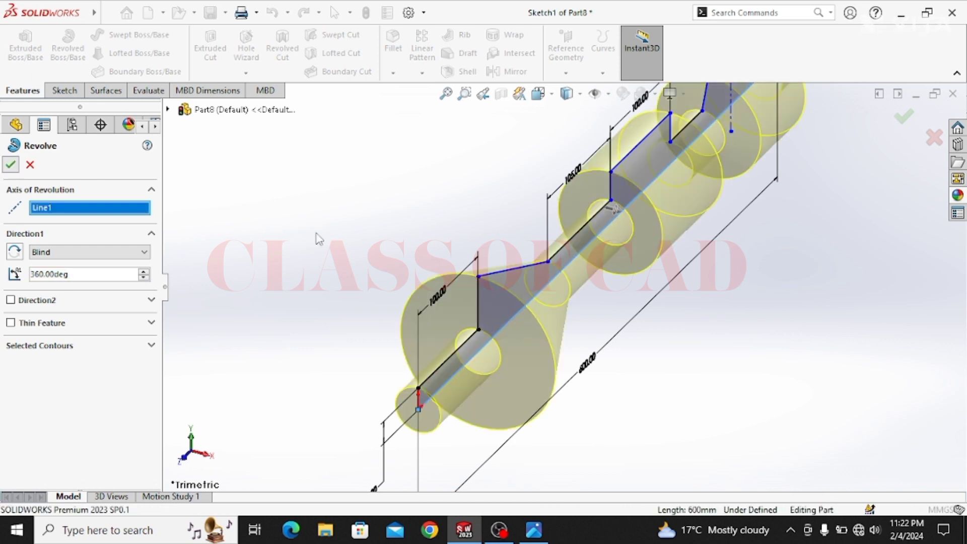
- Create a reference plane offset 100 mm above the Top Plane
{"action": "middle_click_drag", "start_coordinate": [552, 287], "coordinate": [487, 318], "text": "ctrl"}
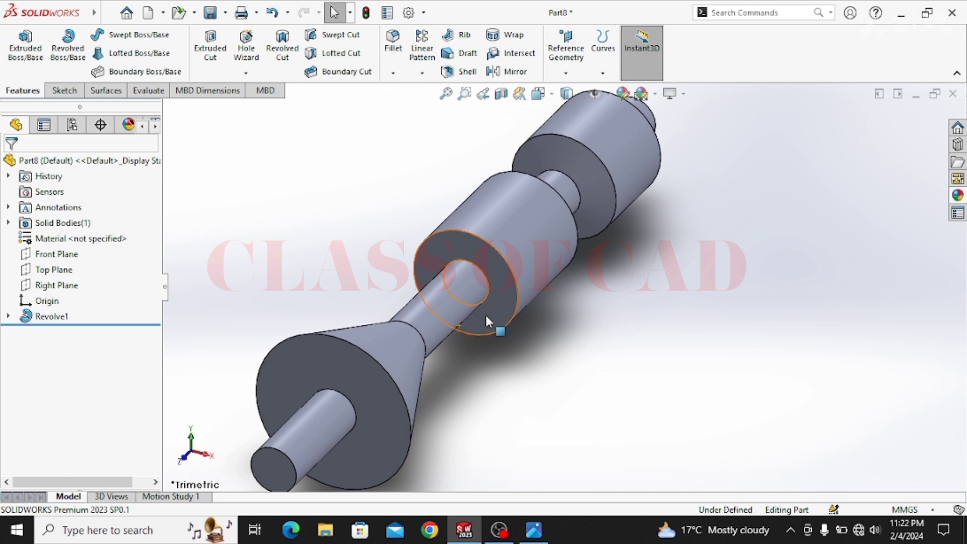
{"action": "middle_click_drag", "start_coordinate": [523, 339], "coordinate": [478, 272]}
{"action": "key", "text": "ctrl+7"}
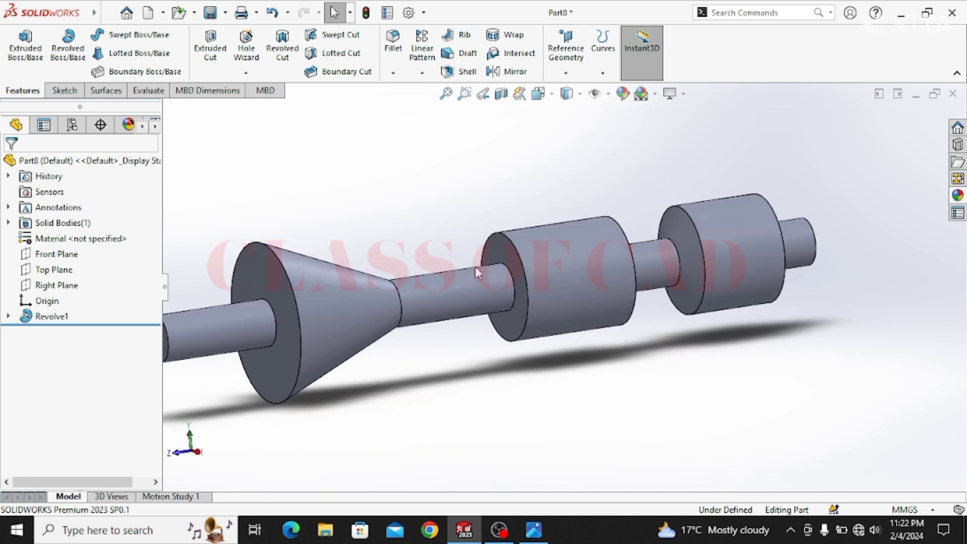
{"action": "left_click", "coordinate": [35, 272]}
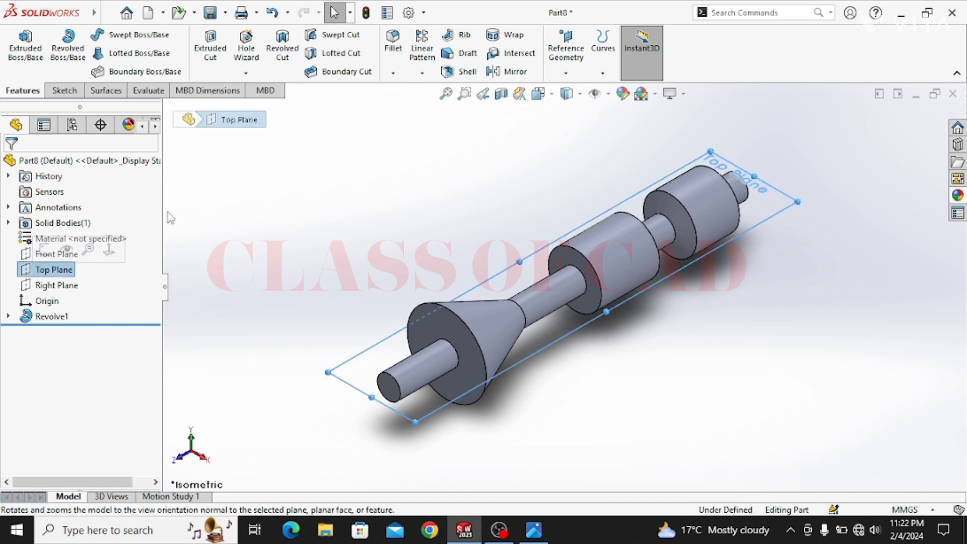
{"action": "left_click", "coordinate": [565, 63]}
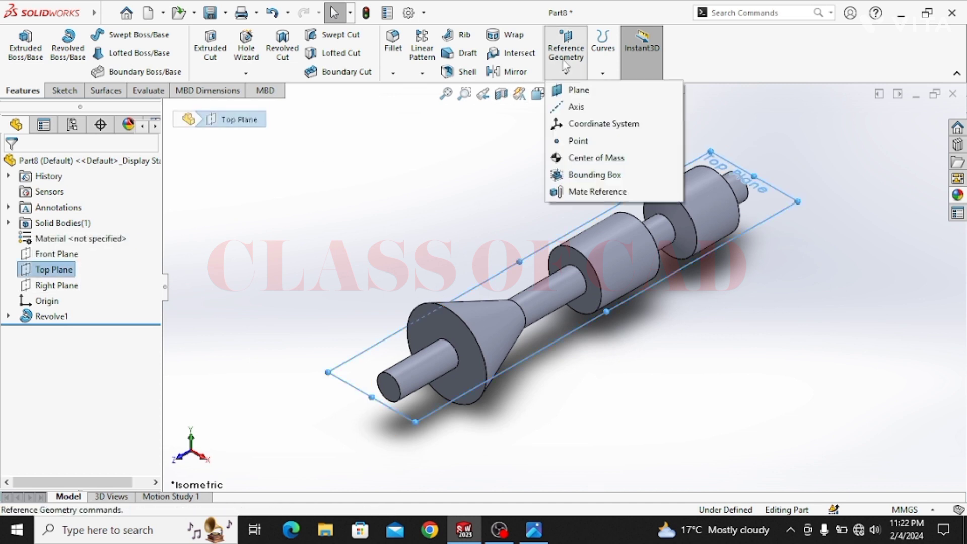
{"action": "left_click", "coordinate": [579, 95]}
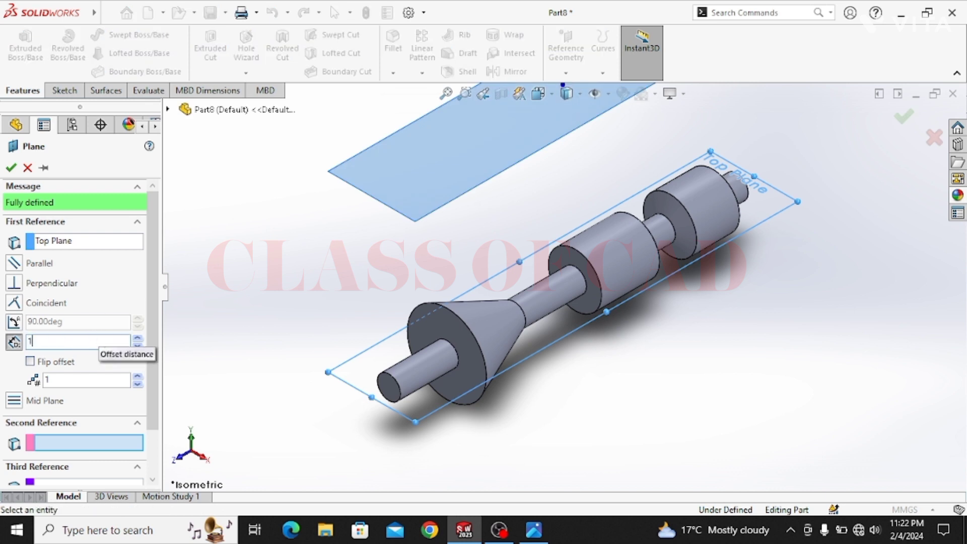
{"action": "type", "text": "100"}
{"action": "key", "text": "Return"}
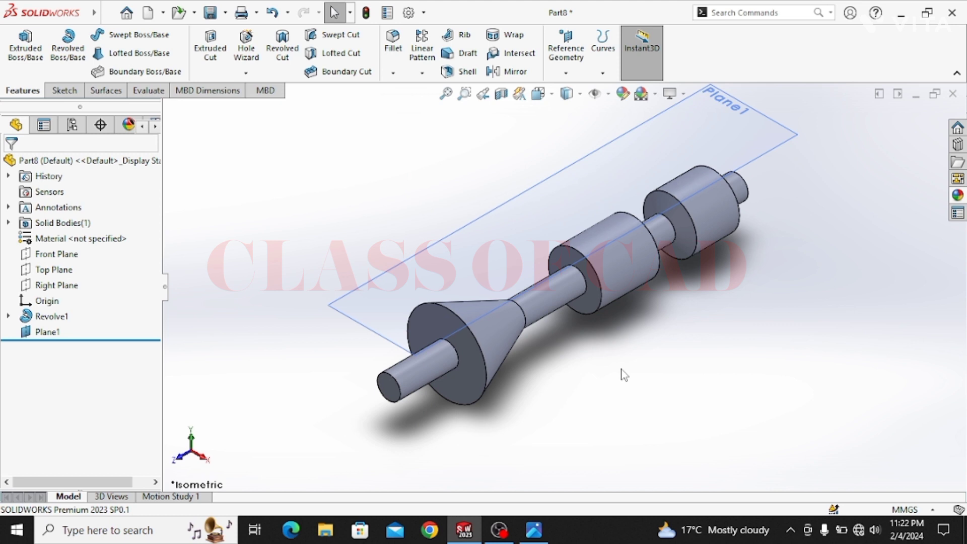
- Start a sketch on the Top Plane and view it face-on
{"action": "middle_click_drag", "start_coordinate": [625, 375], "coordinate": [499, 367]}
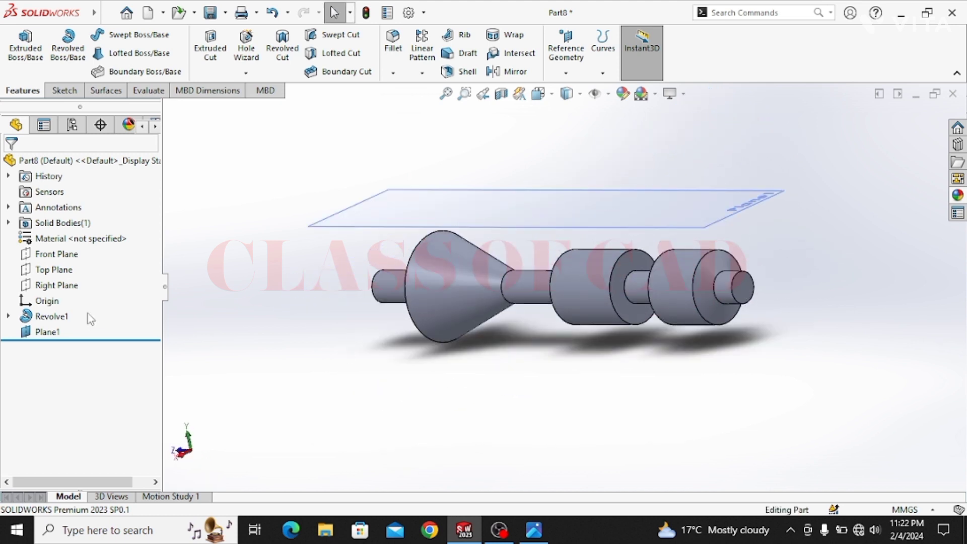
{"action": "left_click", "coordinate": [58, 271]}
{"action": "left_click", "coordinate": [75, 253]}
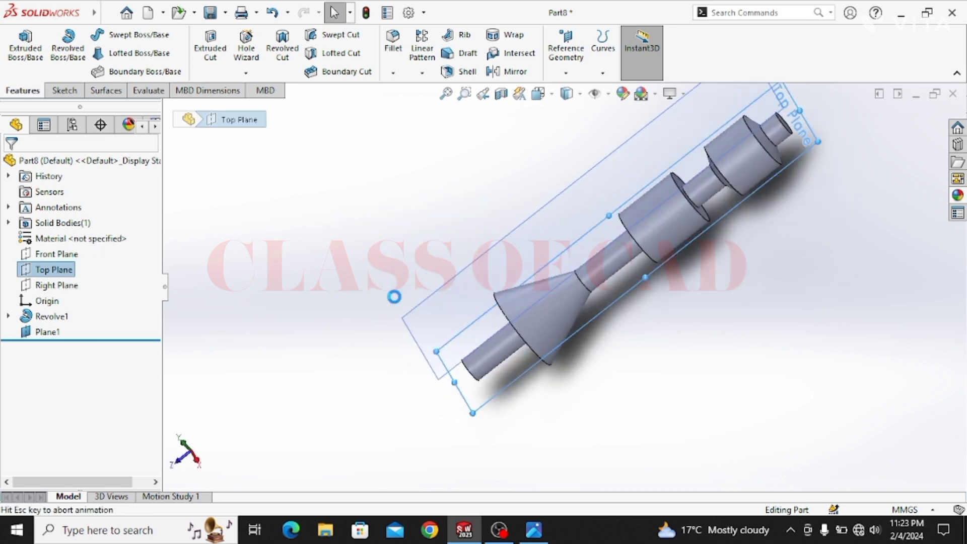
{"action": "mouse_move", "coordinate": [605, 298]}
{"action": "middle_mouse_down"}
{"action": "mouse_move", "coordinate": [616, 216]}
{"action": "mouse_move", "coordinate": [542, 126]}
{"action": "mouse_move", "coordinate": [493, 283]}
{"action": "mouse_move", "coordinate": [499, 328]}
{"action": "middle_mouse_up"}
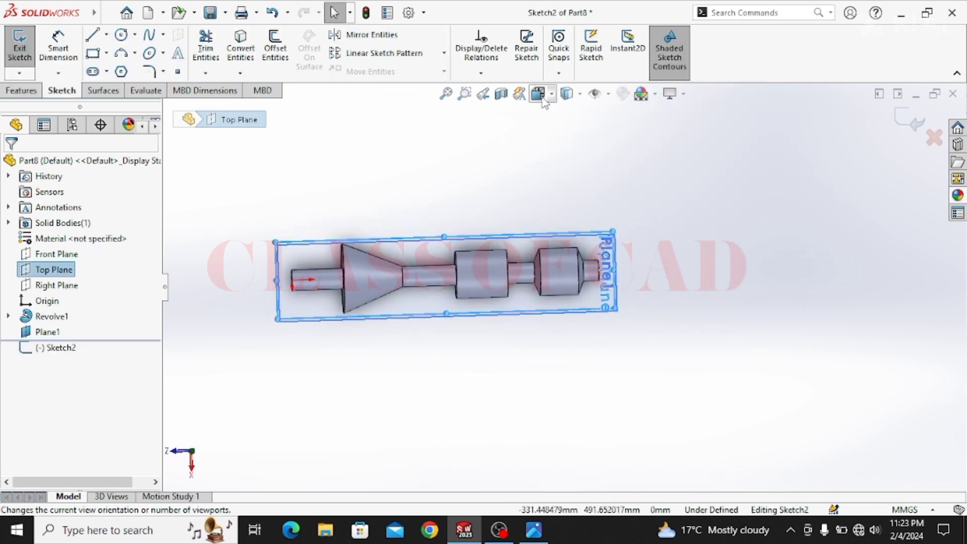
{"action": "left_click", "coordinate": [545, 95]}
{"action": "left_click", "coordinate": [496, 308]}
{"action": "left_click", "coordinate": [462, 289]}
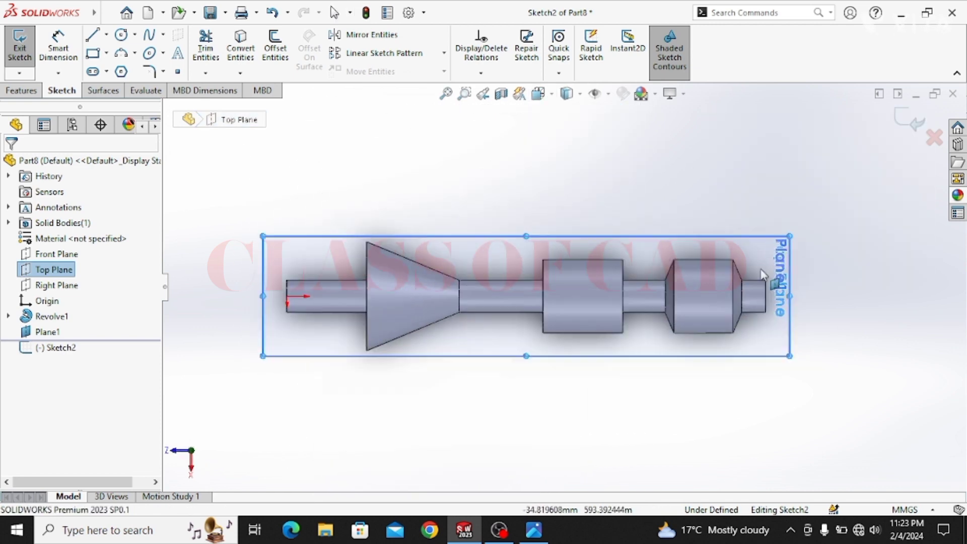
- Draw a horizontal construction centerline from the midpoint of the small stub shaft's end edge inward, just past its shoulder
{"action": "scroll", "coordinate": [775, 292], "scroll_direction": "down", "scroll_amount": 4}
{"action": "scroll", "coordinate": [775, 295], "scroll_direction": "down", "scroll_amount": 2}
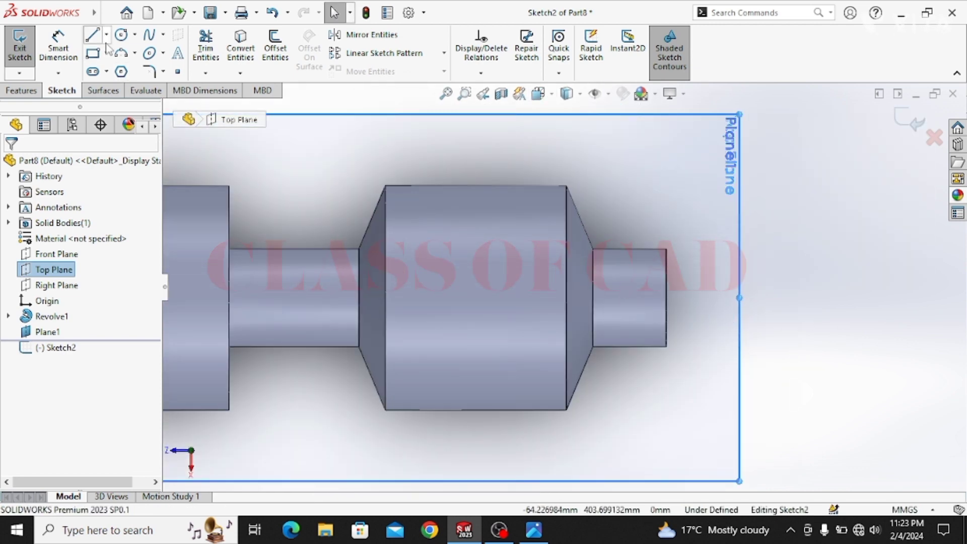
{"action": "left_click", "coordinate": [107, 34]}
{"action": "left_click", "coordinate": [120, 71]}
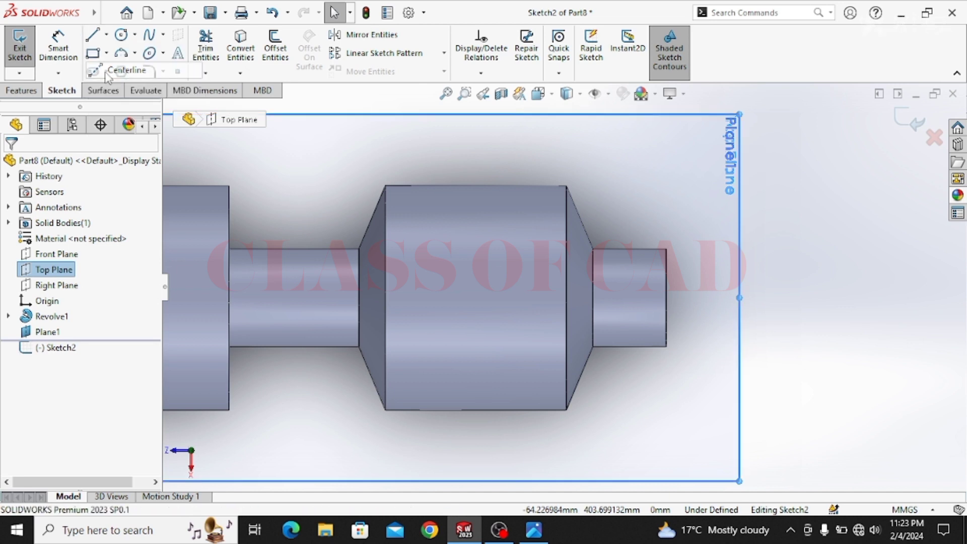
{"action": "left_click", "coordinate": [666, 298]}
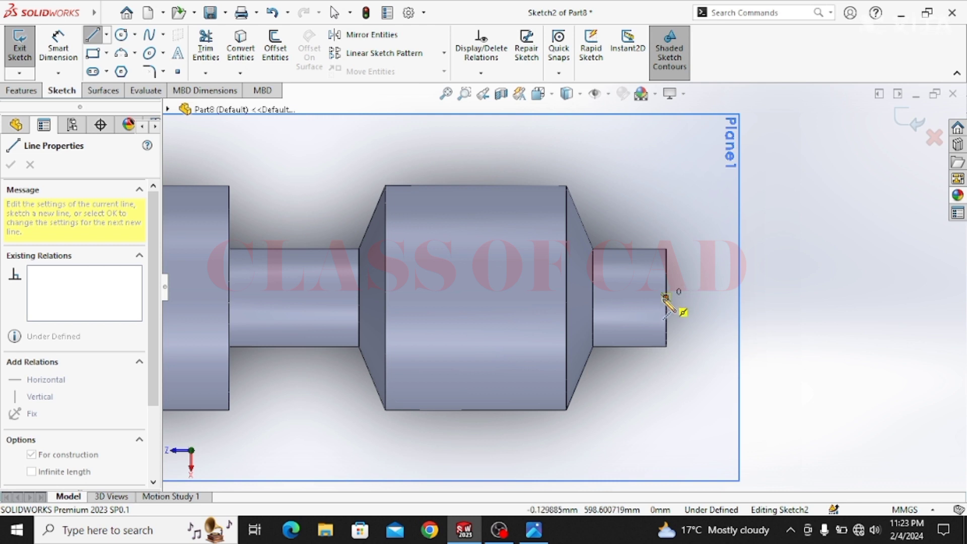
{"action": "double_click", "coordinate": [584, 298]}
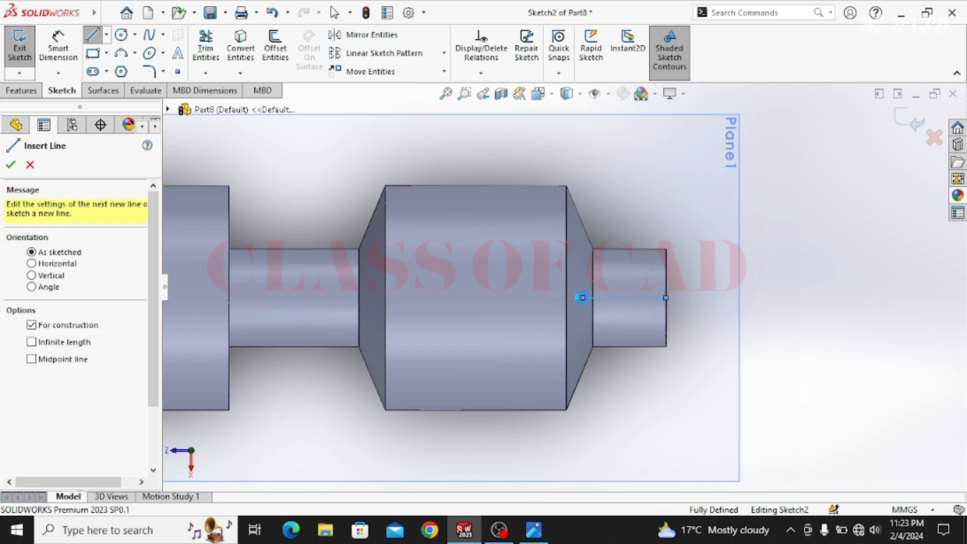
{"action": "key", "text": "Escape"}
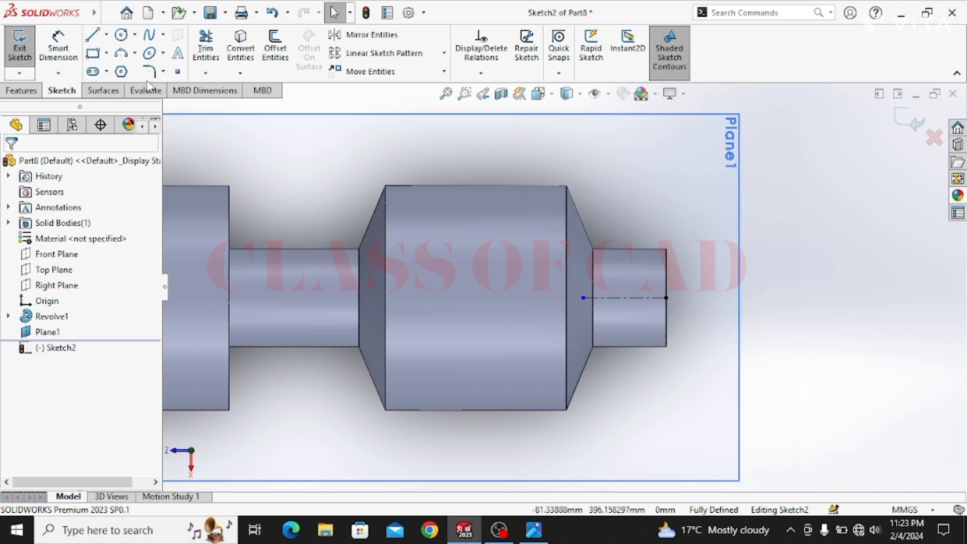
- Draw a three-point spline on the stub's centerline, about 19 mm long and arching about 1.5 mm above it
{"action": "left_click", "coordinate": [148, 35]}
{"action": "scroll", "coordinate": [658, 335], "scroll_direction": "down", "scroll_amount": 4}
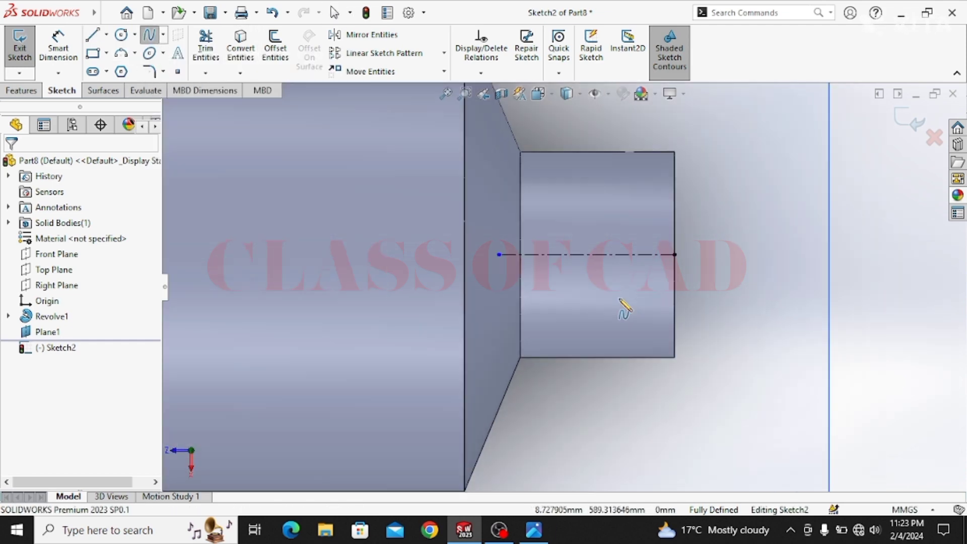
{"action": "scroll", "coordinate": [620, 300], "scroll_direction": "down", "scroll_amount": 2}
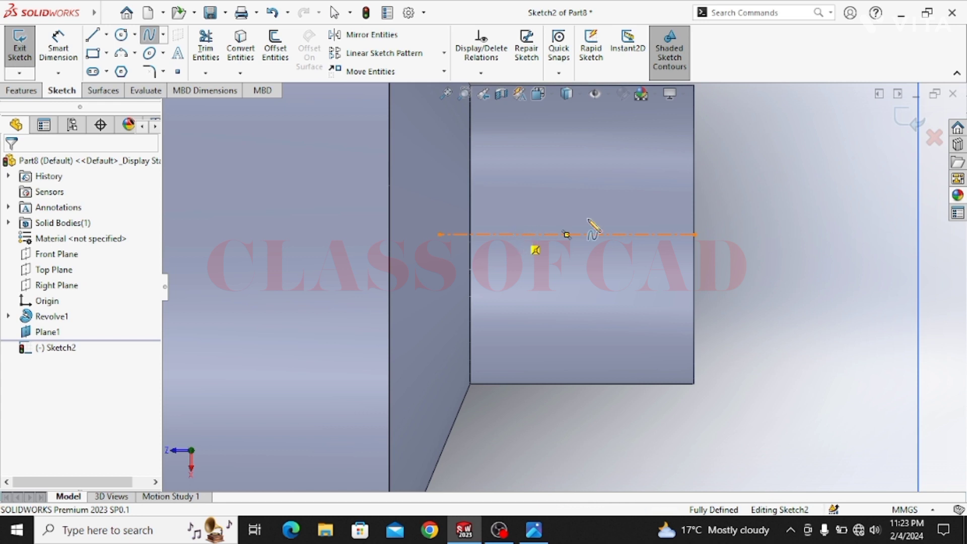
{"action": "left_click", "coordinate": [515, 234]}
{"action": "left_click", "coordinate": [589, 223]}
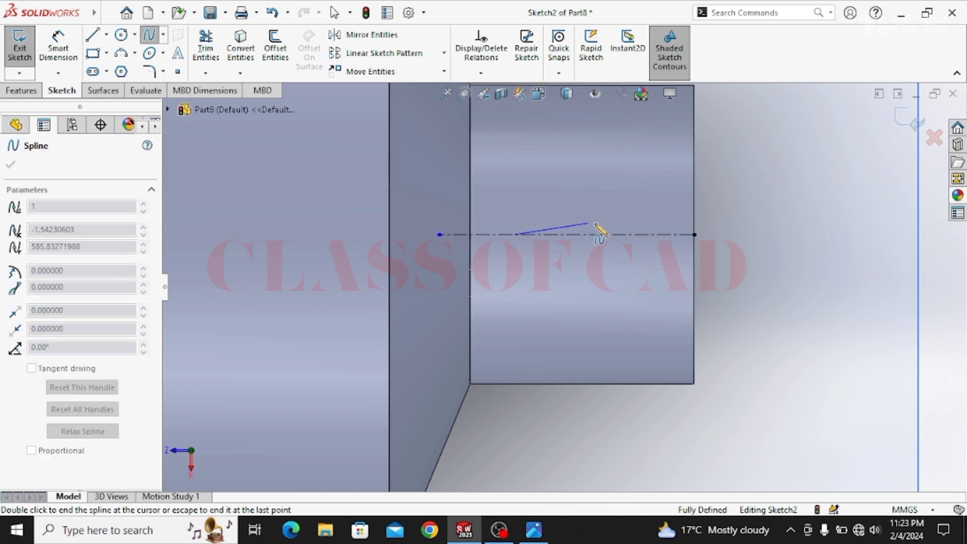
{"action": "left_click", "coordinate": [657, 235]}
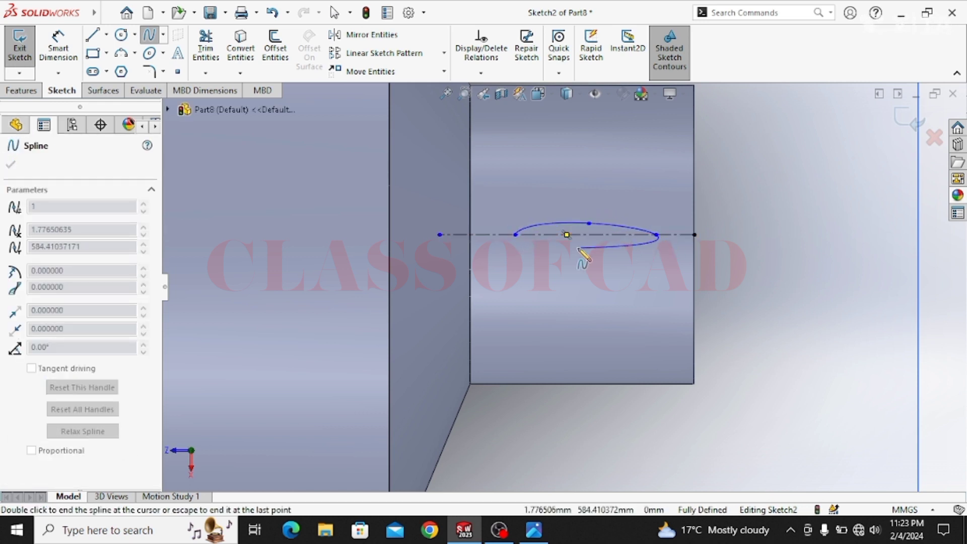
{"action": "key", "text": "Escape"}
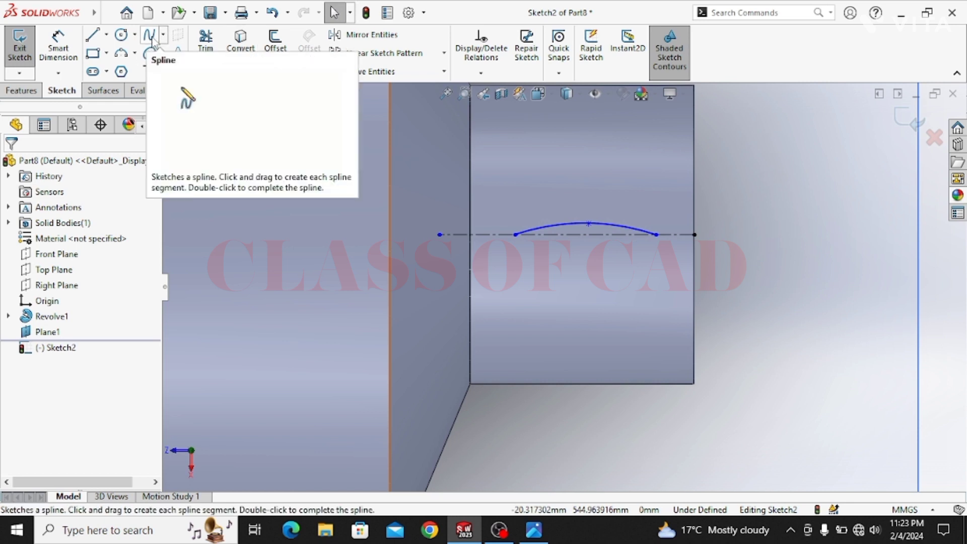
- Close the blade profile with a second three-point spline between the same endpoints, bowing about 0.9 mm below the centerline
{"action": "left_click", "coordinate": [150, 36]}
{"action": "left_click", "coordinate": [657, 236]}
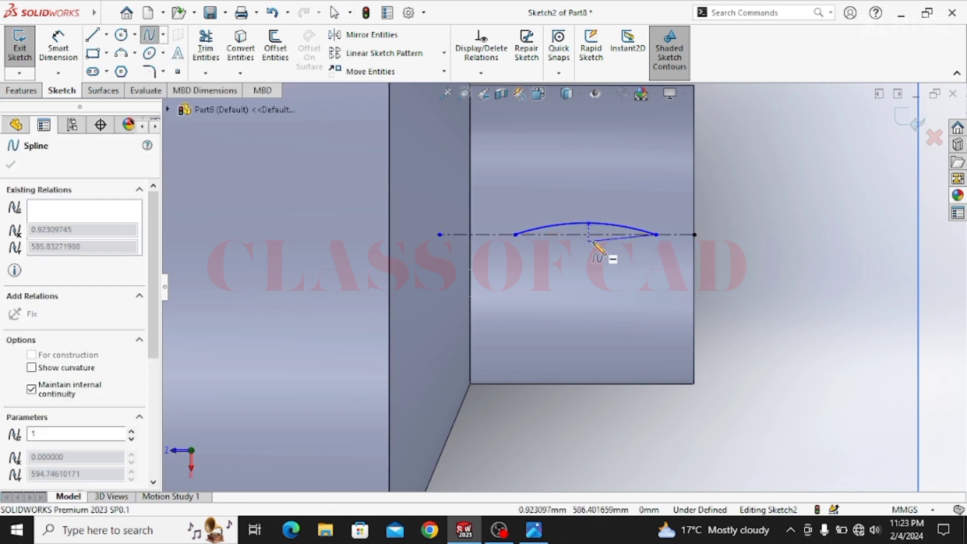
{"action": "left_click", "coordinate": [589, 242]}
{"action": "left_click", "coordinate": [518, 234]}
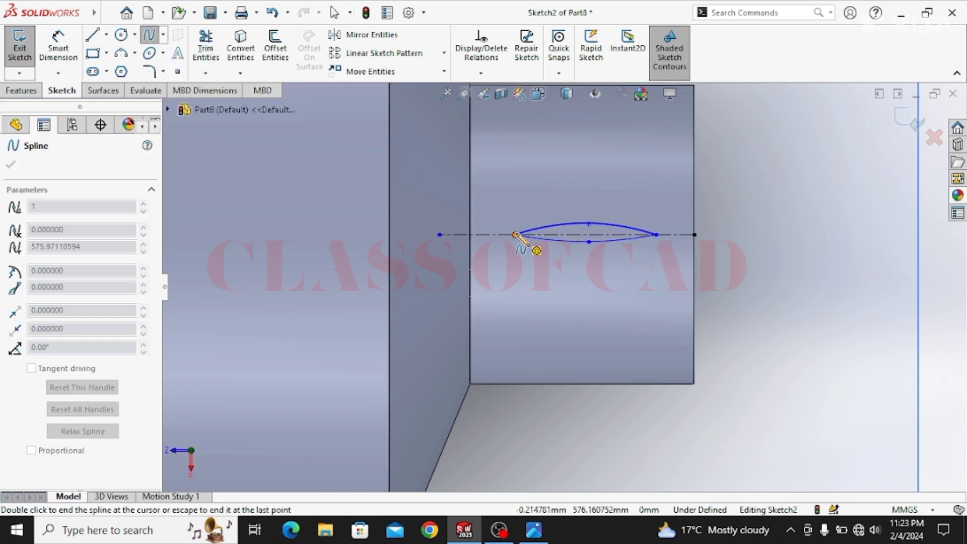
{"action": "key", "text": "Escape"}
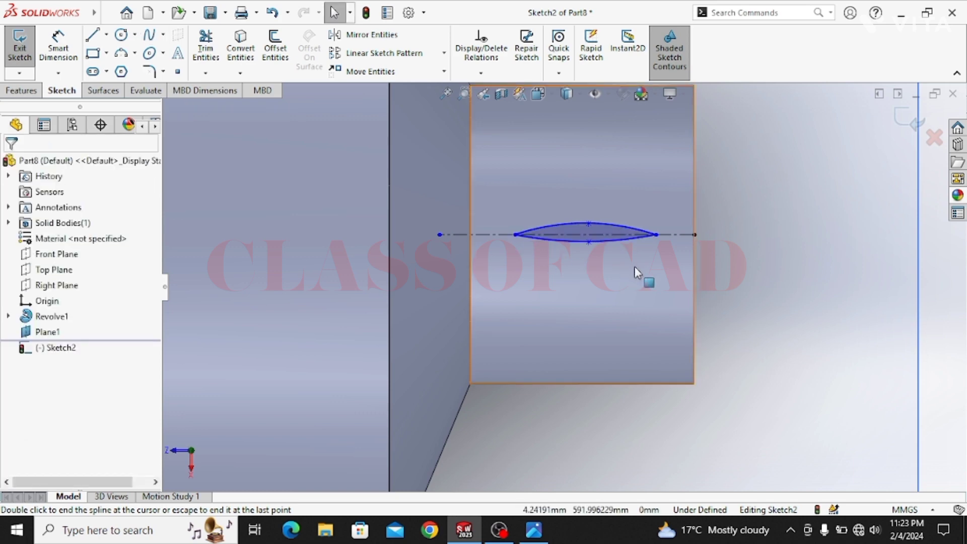
- Stretch both ends of the lens-shaped profile outward along the centerline to about 22 mm long and exit the sketch
{"action": "scroll", "coordinate": [634, 271], "scroll_direction": "up", "scroll_amount": 5}
{"action": "scroll", "coordinate": [594, 278], "scroll_direction": "down", "scroll_amount": 5}
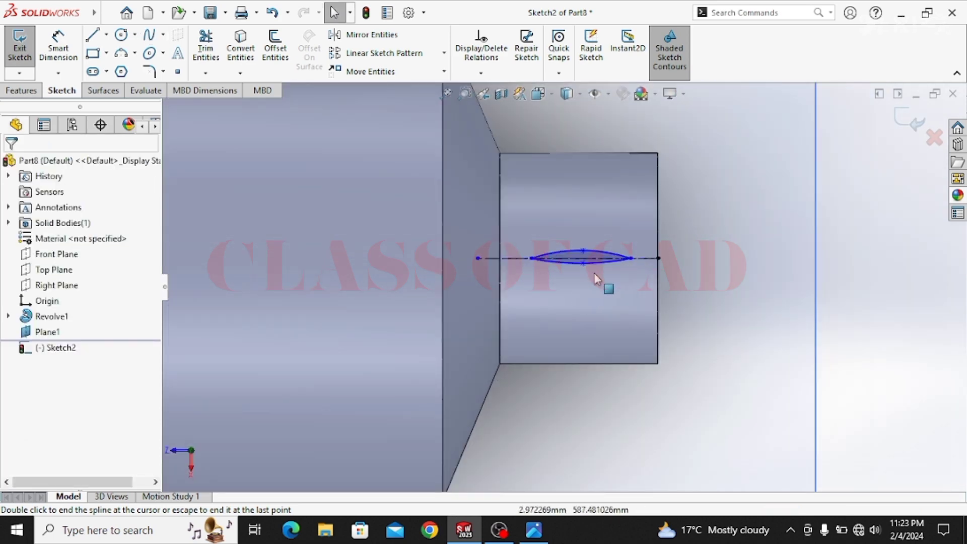
{"action": "left_click", "coordinate": [644, 254]}
{"action": "left_click_drag", "start_coordinate": [645, 255], "coordinate": [656, 254]}
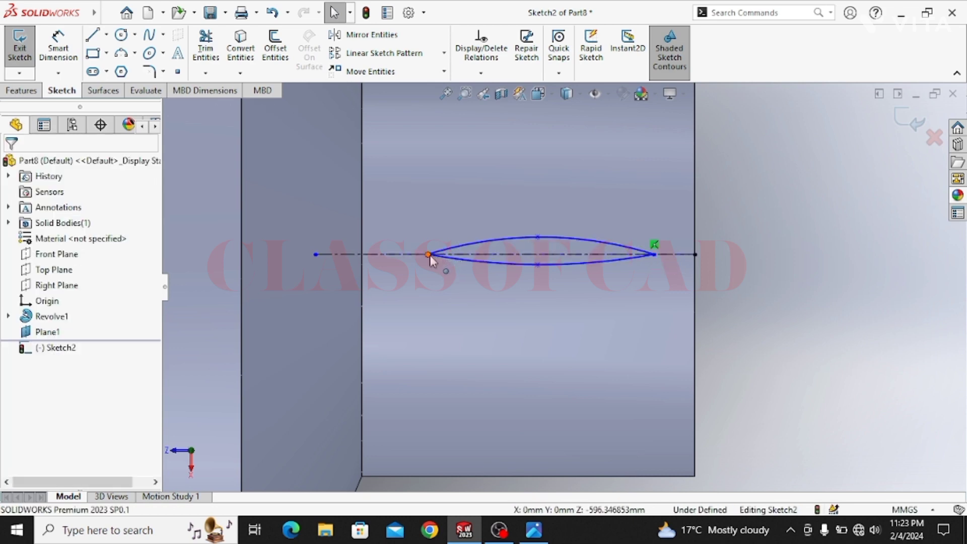
{"action": "left_click_drag", "start_coordinate": [429, 255], "coordinate": [412, 254]}
{"action": "key", "text": "Escape"}
{"action": "scroll", "coordinate": [565, 305], "scroll_direction": "up", "scroll_amount": 8}
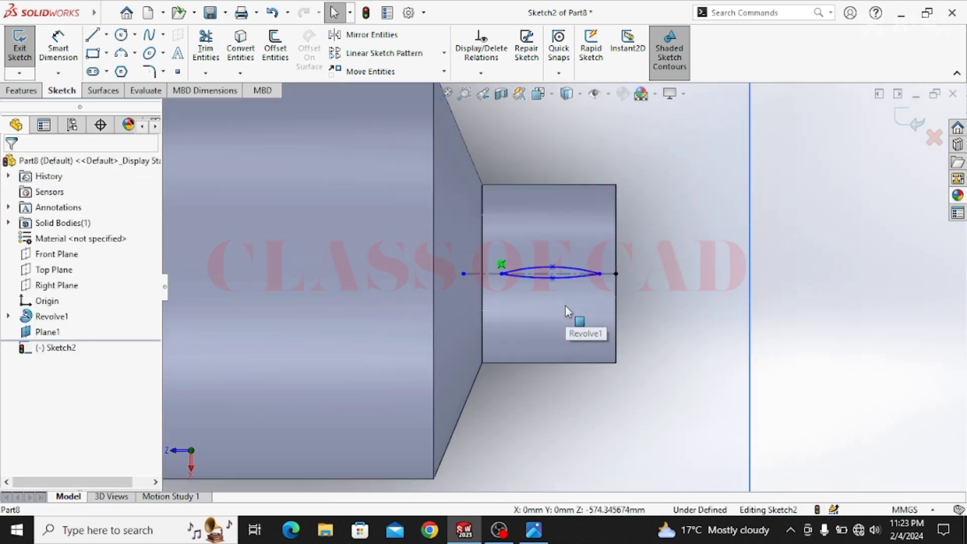
{"action": "left_click", "coordinate": [902, 132]}
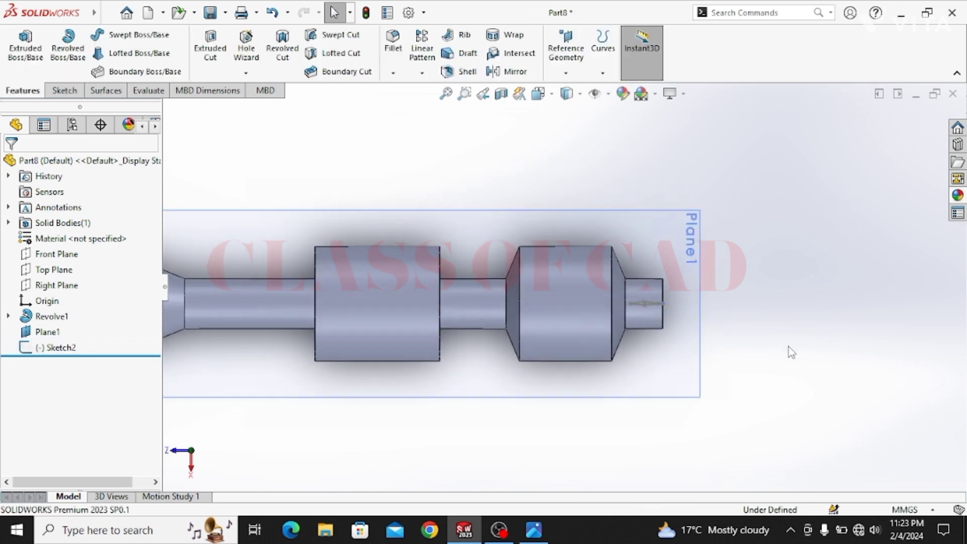
- Start a sketch on the offset plane above the shaft and view it face-on
{"action": "mouse_move", "coordinate": [788, 350]}
{"action": "middle_mouse_down"}
{"action": "mouse_move", "coordinate": [729, 322]}
{"action": "mouse_move", "coordinate": [676, 156]}
{"action": "middle_mouse_up"}
{"action": "left_click", "coordinate": [585, 276]}
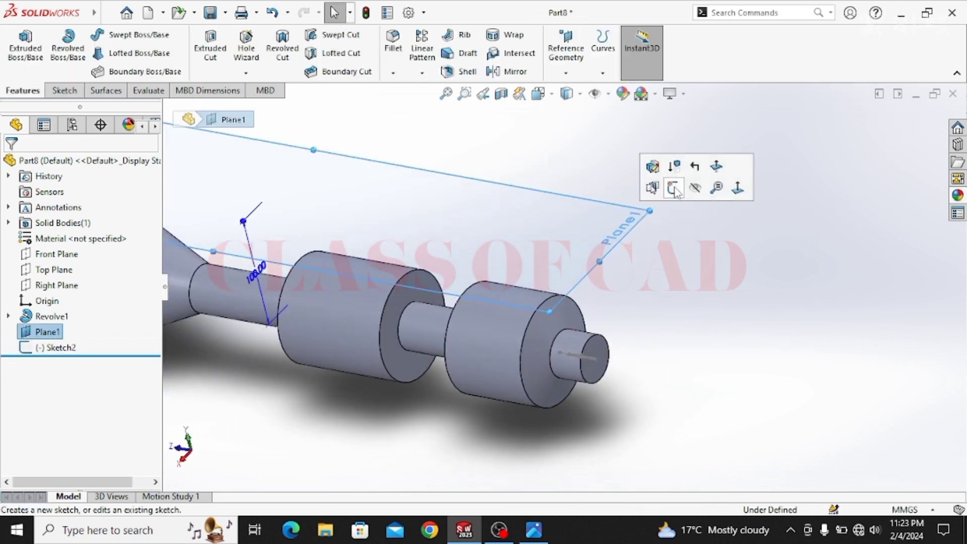
{"action": "left_click", "coordinate": [674, 184]}
{"action": "mouse_move", "coordinate": [682, 249]}
{"action": "middle_mouse_down"}
{"action": "mouse_move", "coordinate": [659, 328]}
{"action": "mouse_move", "coordinate": [639, 136]}
{"action": "mouse_move", "coordinate": [566, 292]}
{"action": "mouse_move", "coordinate": [563, 322]}
{"action": "middle_mouse_up"}
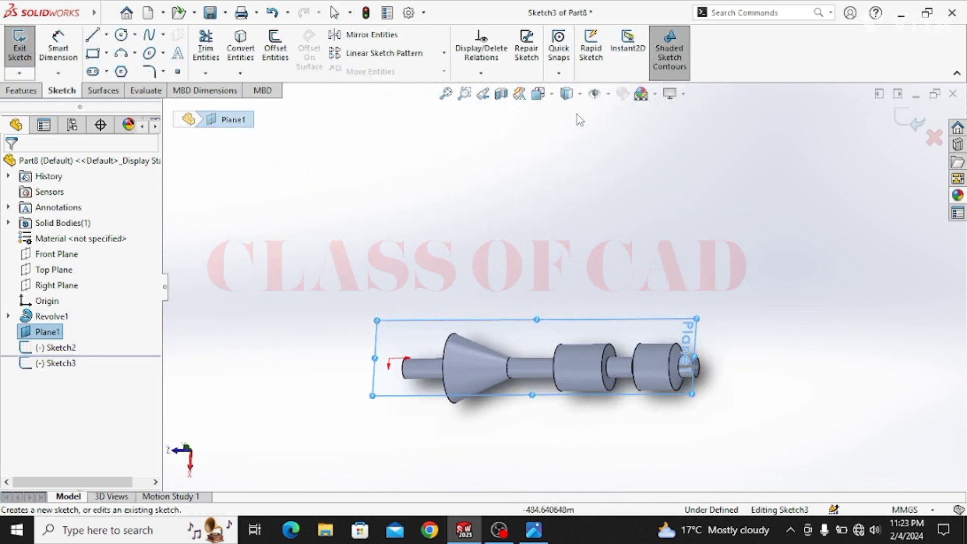
{"action": "left_click", "coordinate": [539, 96]}
{"action": "left_click", "coordinate": [417, 269]}
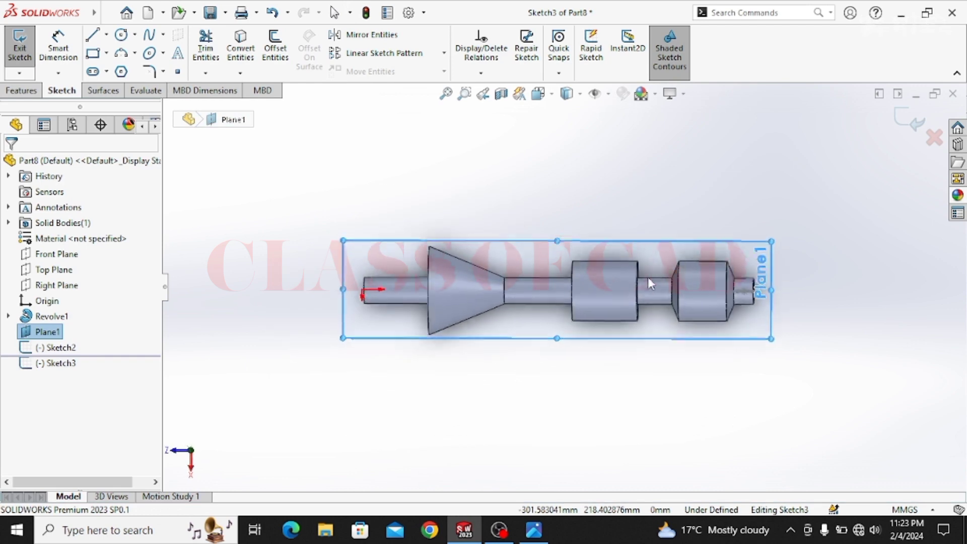
{"action": "scroll", "coordinate": [781, 292], "scroll_direction": "down", "scroll_amount": 5}
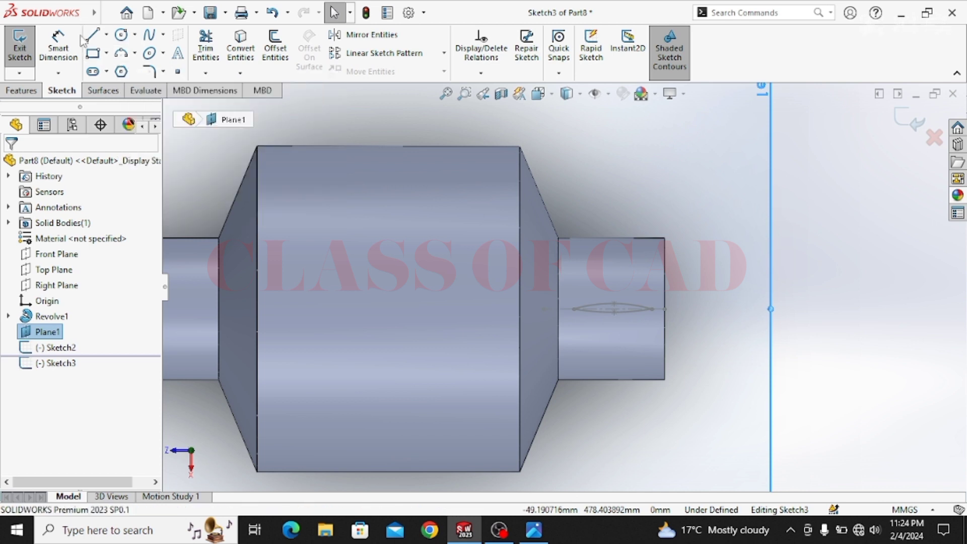
- Draw a curved three-point spline about 14 mm long across the lens profile, with its middle point on the centerline
{"action": "left_click", "coordinate": [150, 35]}
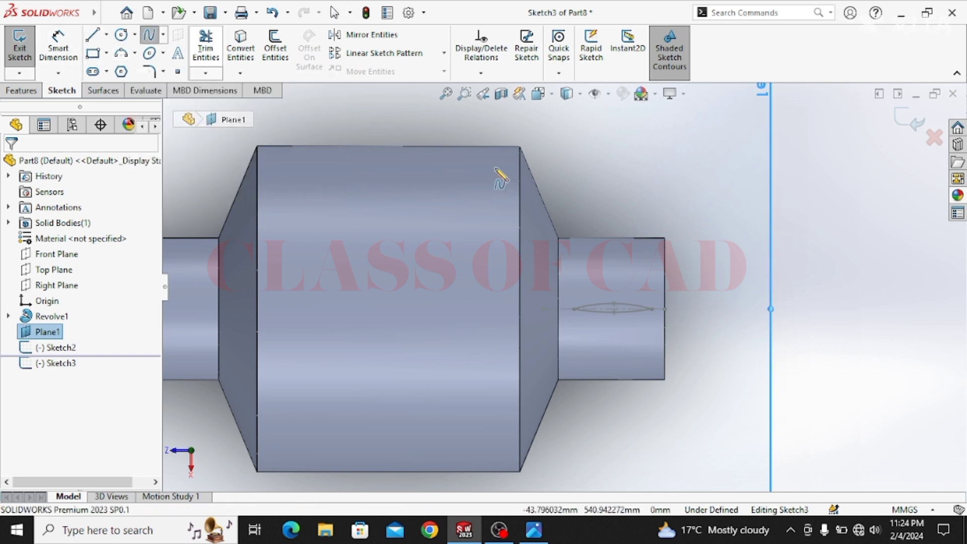
{"action": "scroll", "coordinate": [630, 282], "scroll_direction": "down", "scroll_amount": 3}
{"action": "middle_click_drag", "start_coordinate": [589, 347], "coordinate": [568, 305], "text": "ctrl"}
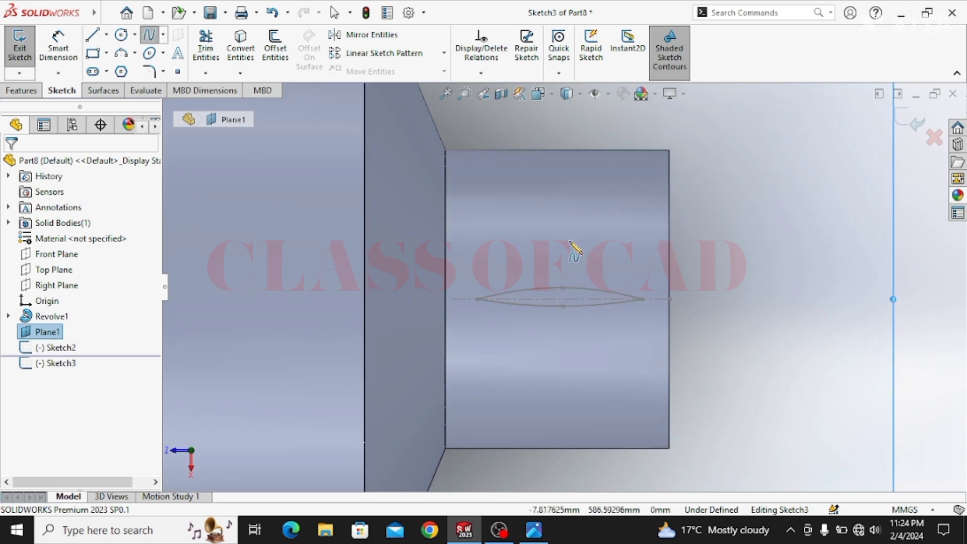
{"action": "left_click", "coordinate": [550, 300]}
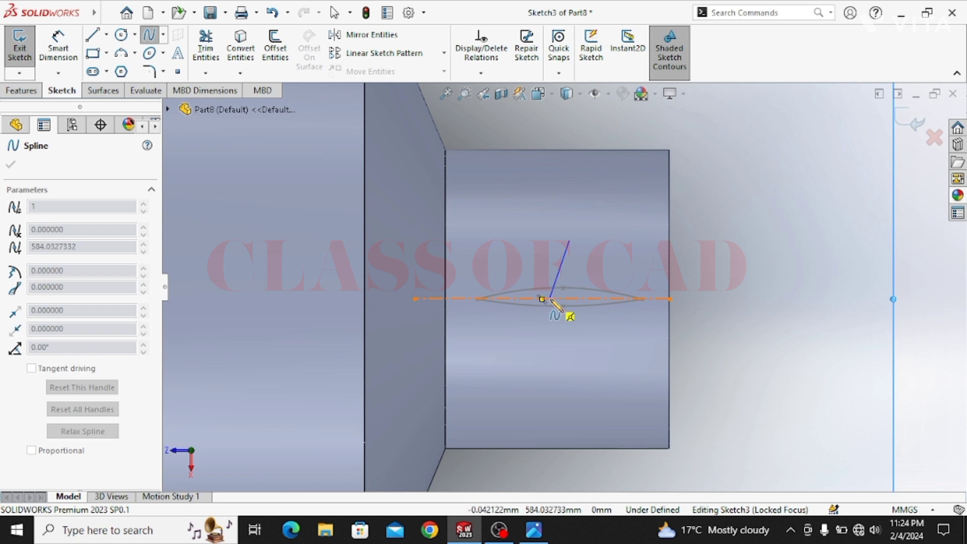
{"action": "left_click", "coordinate": [552, 300]}
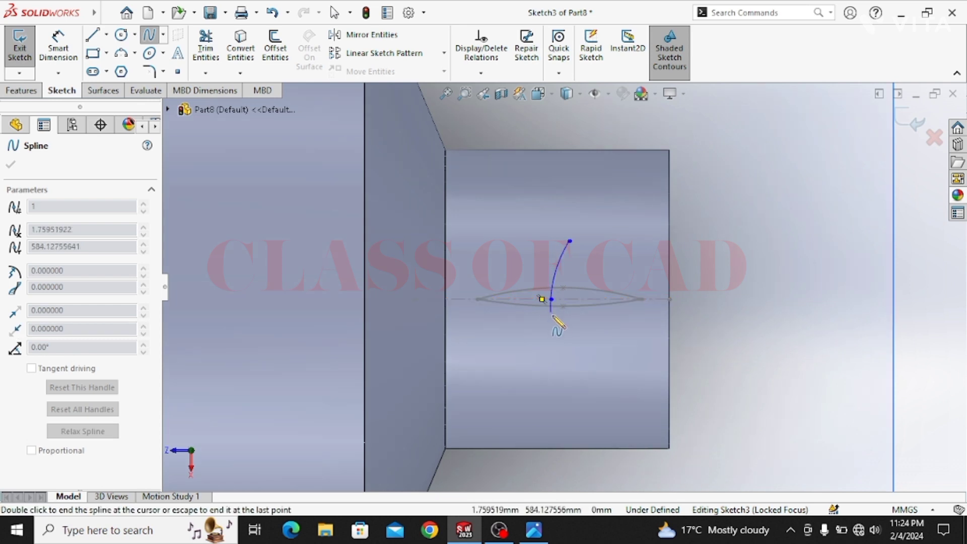
{"action": "left_click", "coordinate": [563, 347]}
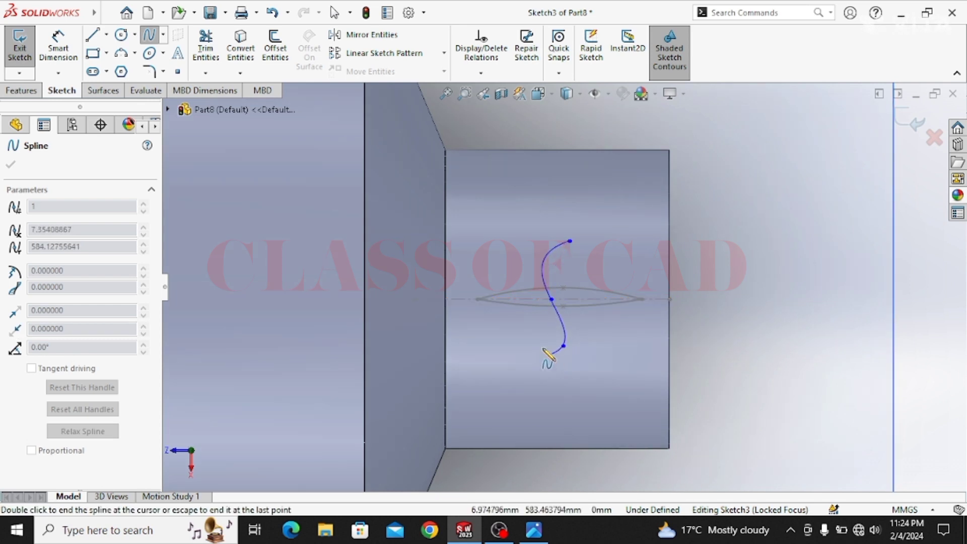
{"action": "key", "text": "Escape"}
- Close the crescent profile with a second, more strongly bowed spline between the same endpoints and exit the sketch
{"action": "left_click", "coordinate": [146, 35]}
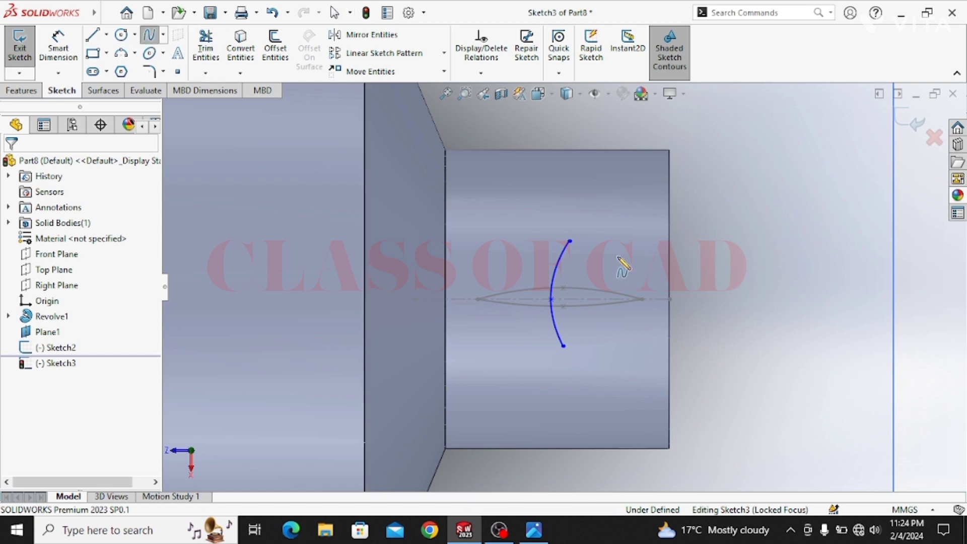
{"action": "left_click", "coordinate": [551, 297]}
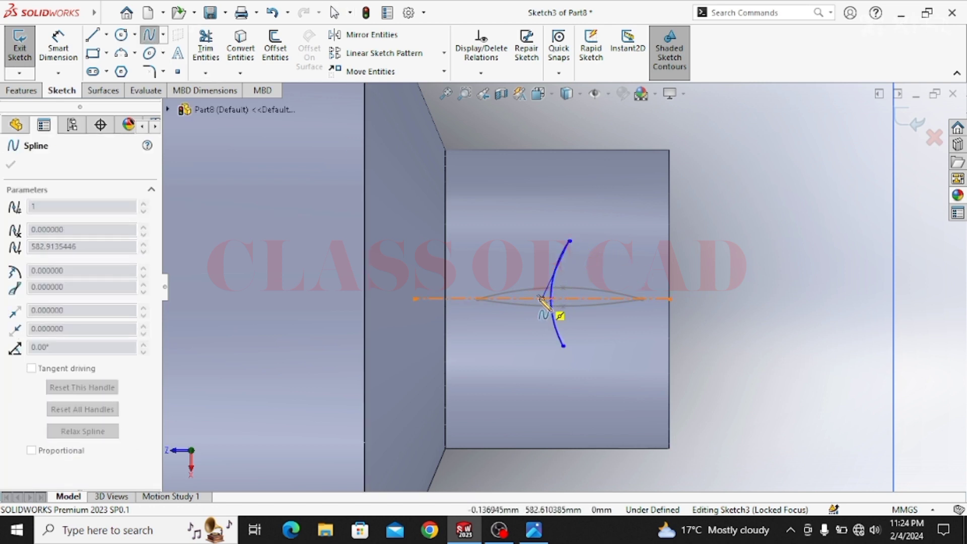
{"action": "left_click", "coordinate": [541, 298]}
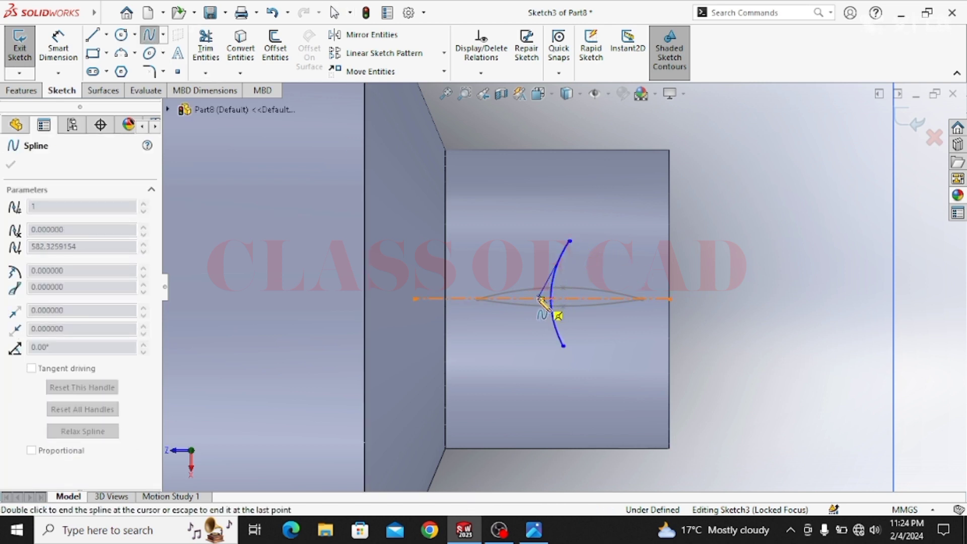
{"action": "double_click", "coordinate": [563, 346]}
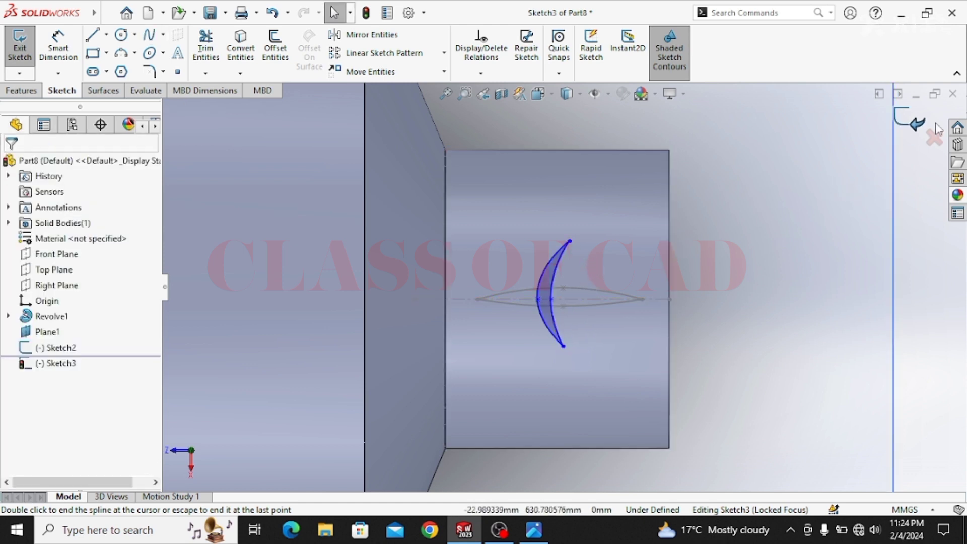
{"action": "left_click", "coordinate": [918, 125]}
{"action": "left_click", "coordinate": [893, 298]}
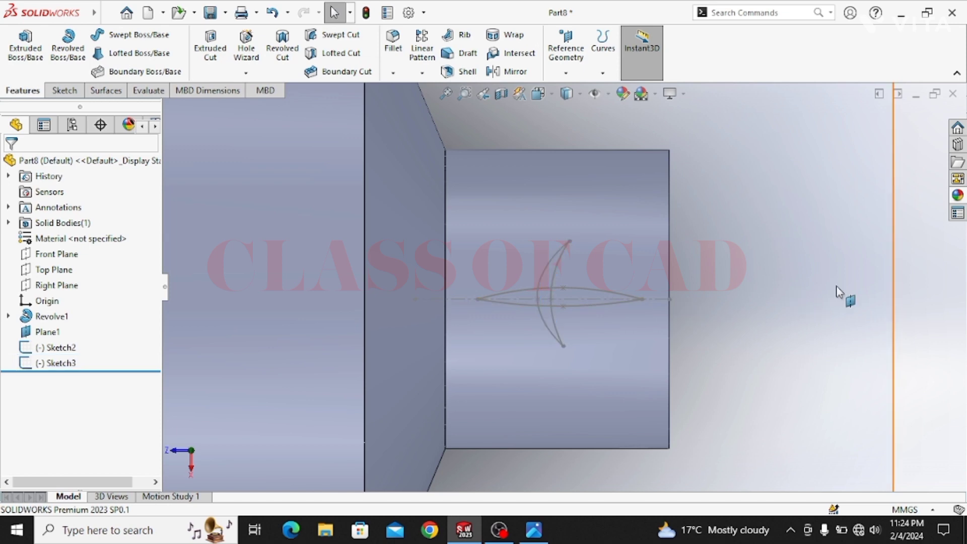
- Start a 3D sketch and draw a two-point spline from one end of the crescent profile to the inner end of the lens profile's centerline
{"action": "left_click", "coordinate": [909, 244]}
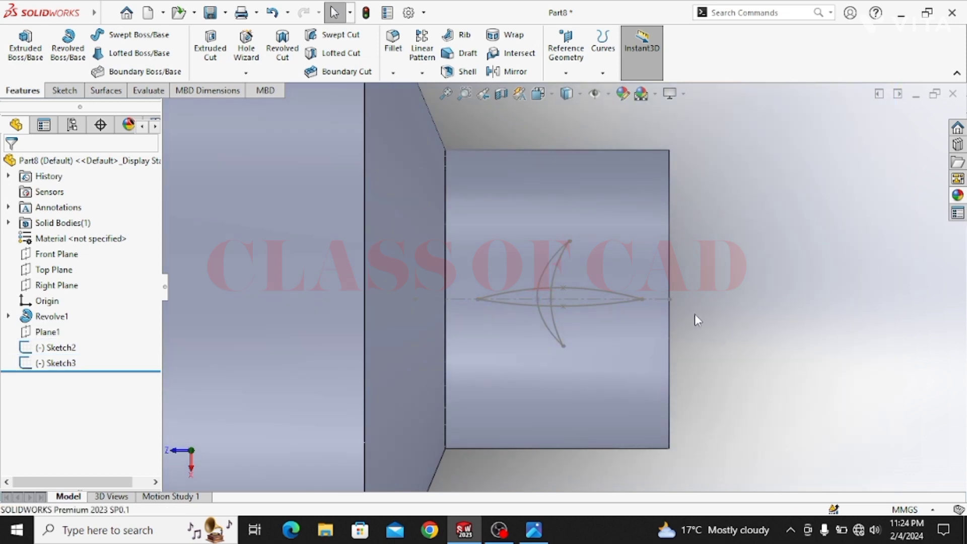
{"action": "key", "text": "ctrl+7"}
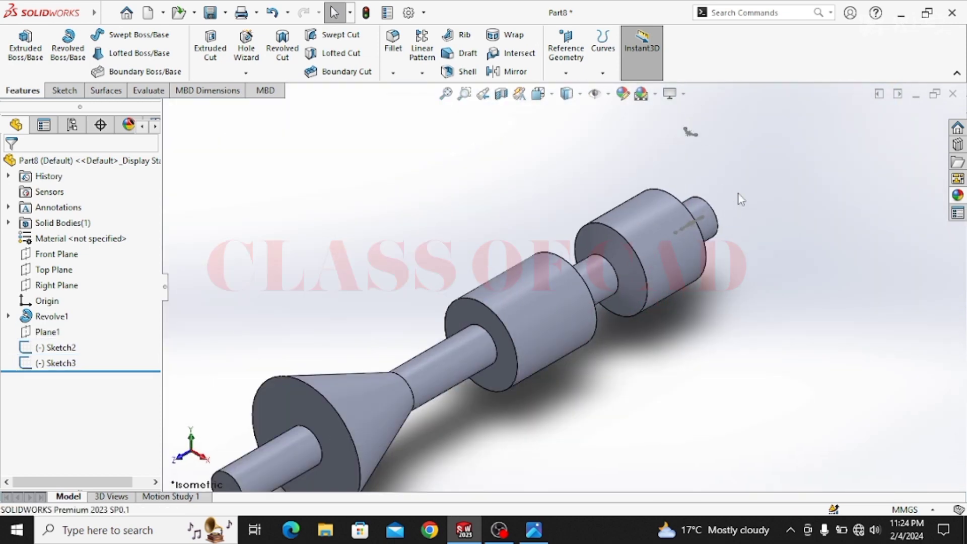
{"action": "middle_click_drag", "start_coordinate": [741, 199], "coordinate": [524, 341]}
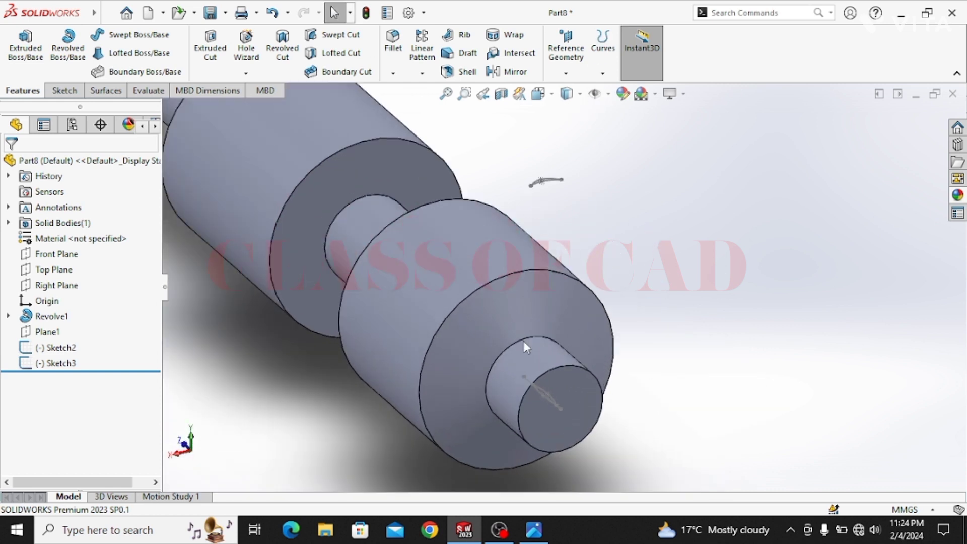
{"action": "scroll", "coordinate": [524, 341], "scroll_direction": "up", "scroll_amount": 1}
{"action": "left_click", "coordinate": [65, 92]}
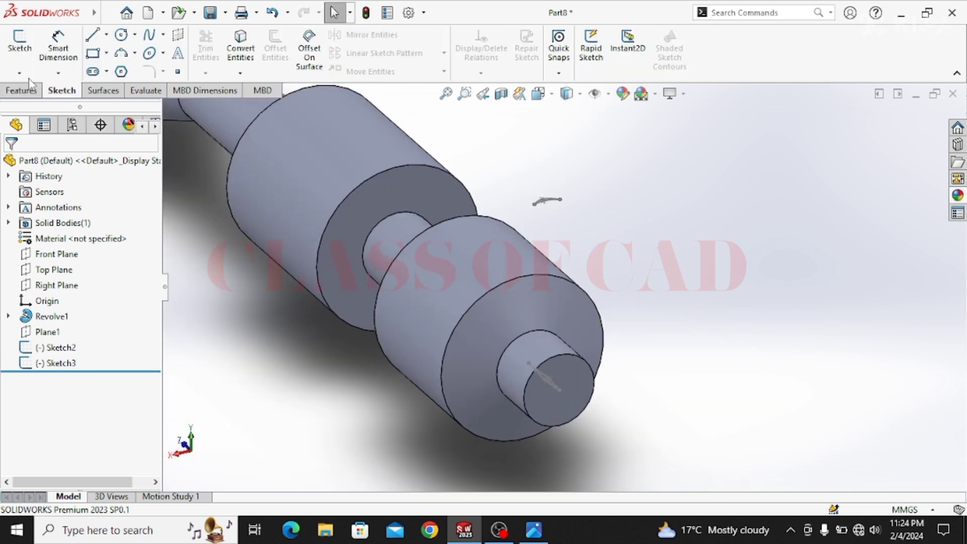
{"action": "left_click", "coordinate": [20, 74]}
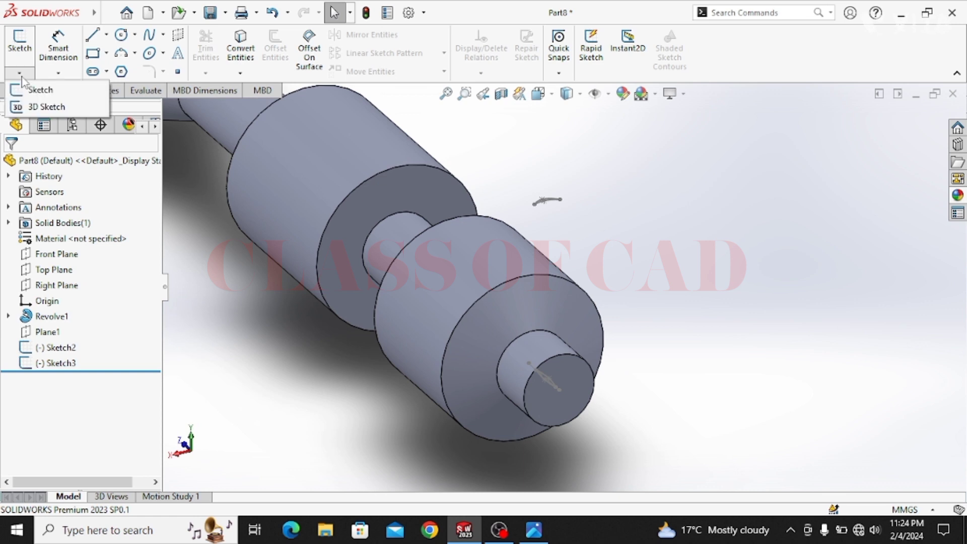
{"action": "left_click", "coordinate": [47, 107]}
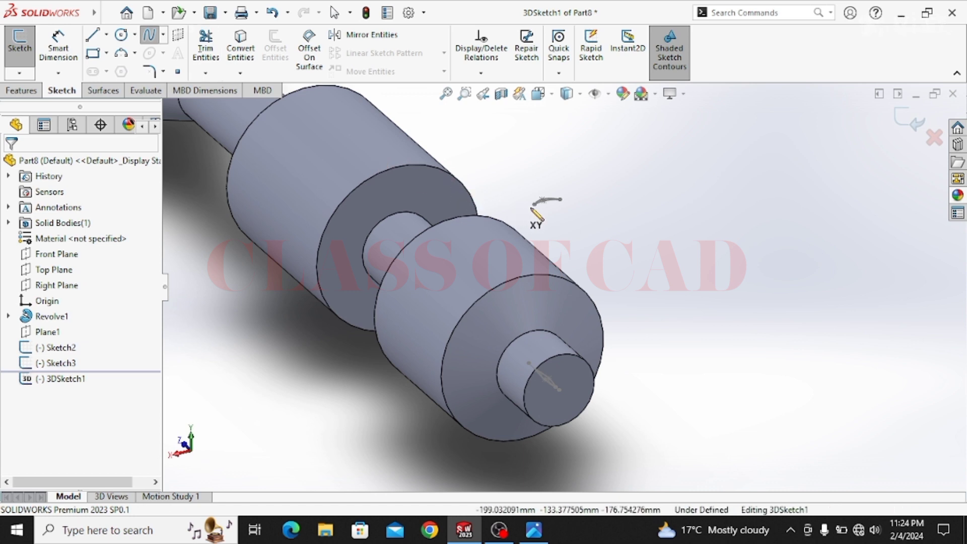
{"action": "left_click", "coordinate": [551, 356]}
{"action": "scroll", "coordinate": [550, 356], "scroll_direction": "down", "scroll_amount": 3}
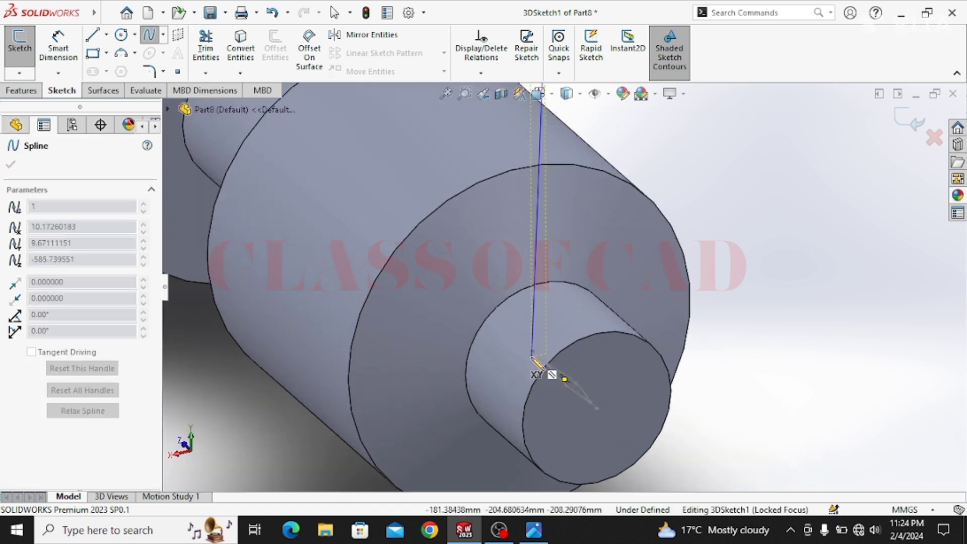
{"action": "left_click", "coordinate": [534, 352]}
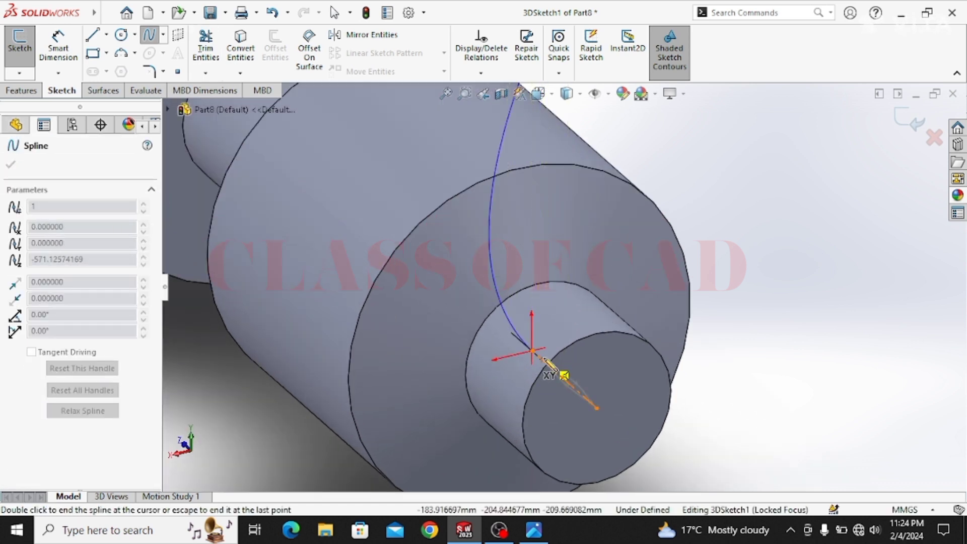
{"action": "key", "text": "Escape"}
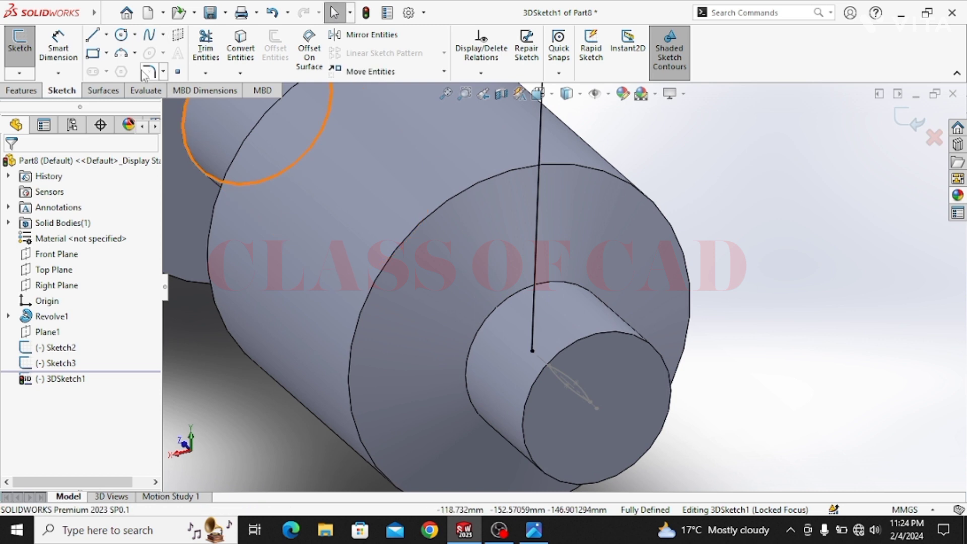
- Draw a second two-point spline, about 101 mm long, from the lens profile's outer tip to the crescent profile's other end
{"action": "left_click", "coordinate": [150, 35]}
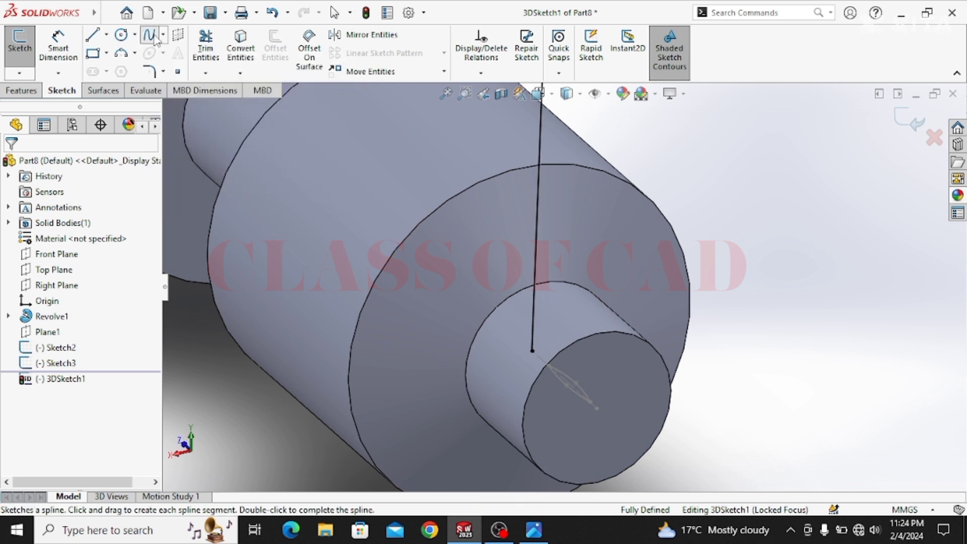
{"action": "left_click", "coordinate": [590, 404]}
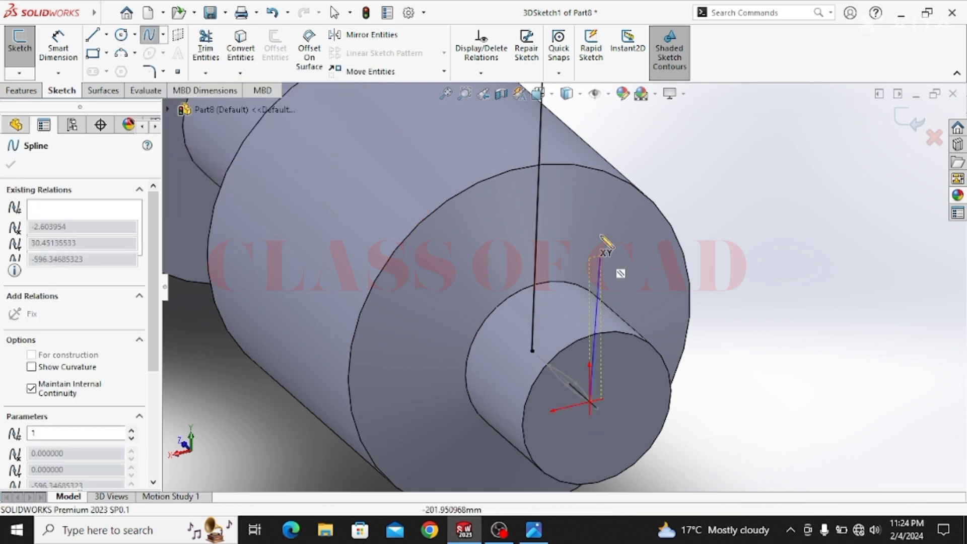
{"action": "middle_click_drag", "start_coordinate": [599, 202], "coordinate": [604, 353], "text": "ctrl"}
{"action": "left_click", "coordinate": [604, 158]}
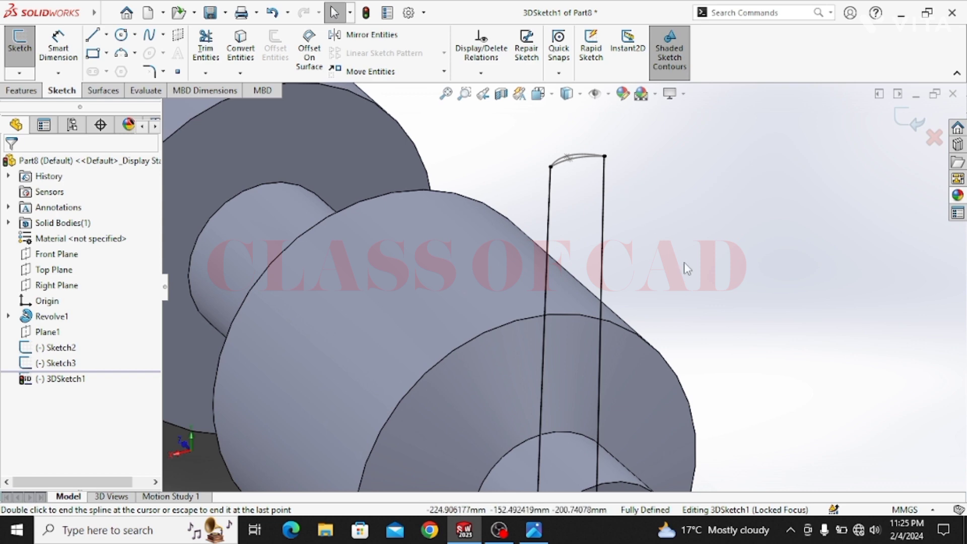
- Examine from several angles how the two splines connect the lens and crescent profiles at the shaft's end
{"action": "key", "text": "ctrl+7"}
{"action": "scroll", "coordinate": [725, 236], "scroll_direction": "down", "scroll_amount": 3}
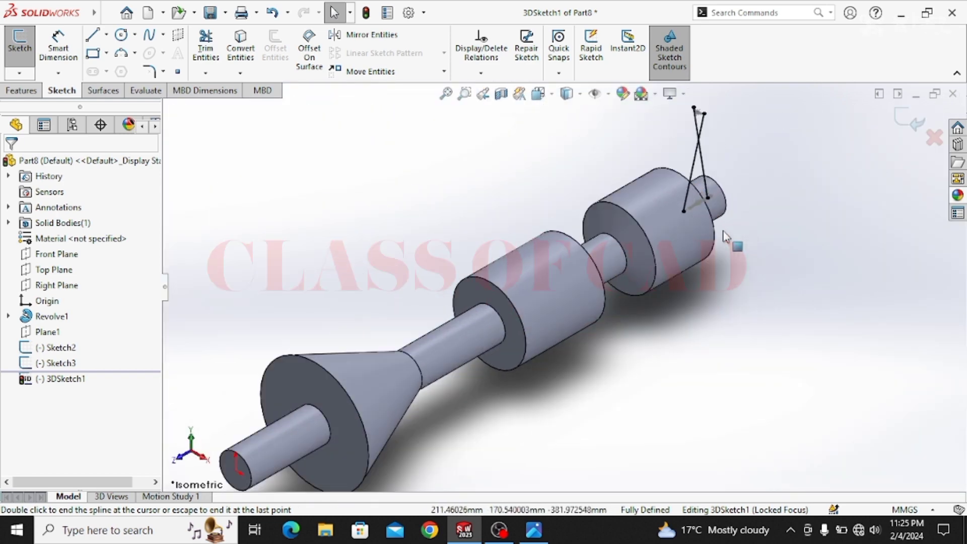
{"action": "middle_click_drag", "start_coordinate": [724, 245], "coordinate": [639, 361], "text": "ctrl"}
{"action": "scroll", "coordinate": [648, 286], "scroll_direction": "down", "scroll_amount": 2}
{"action": "middle_click_drag", "start_coordinate": [617, 293], "coordinate": [475, 359]}
{"action": "scroll", "coordinate": [476, 359], "scroll_direction": "up", "scroll_amount": 10}
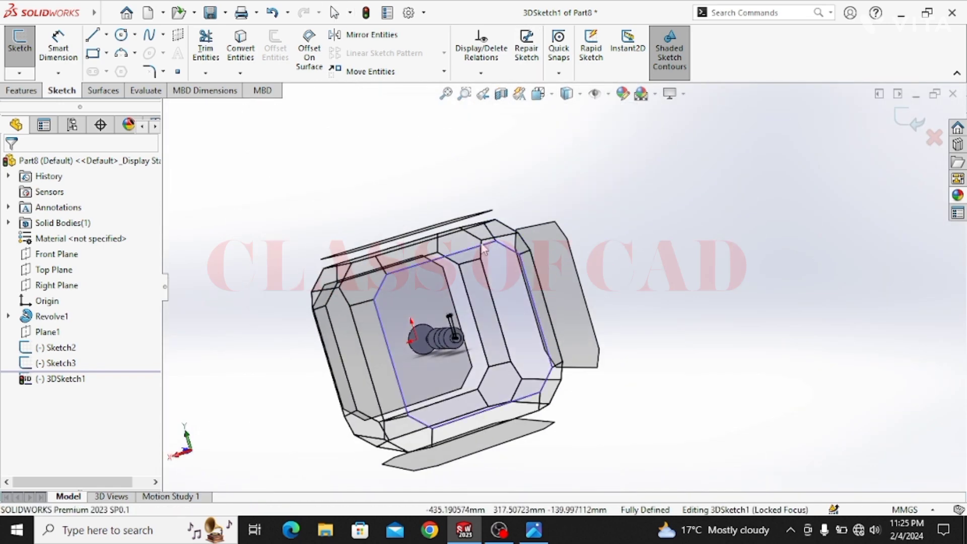
{"action": "left_click", "coordinate": [466, 264]}
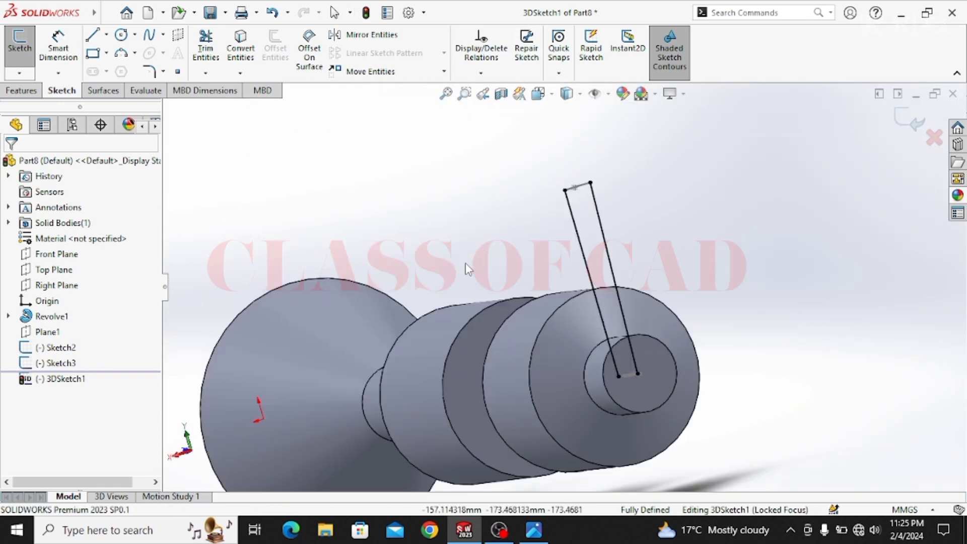
{"action": "middle_click_drag", "start_coordinate": [625, 296], "coordinate": [594, 126]}
{"action": "key", "text": "ctrl+7"}
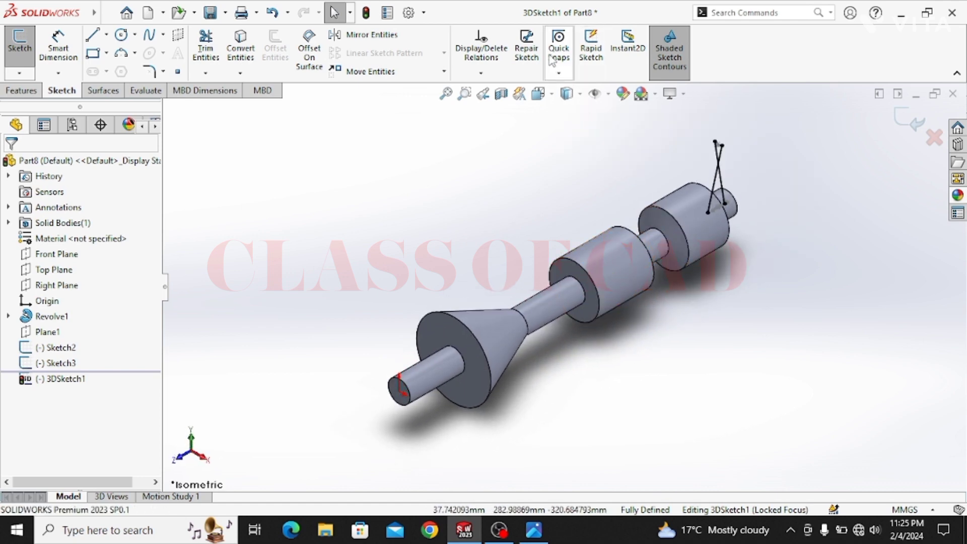
{"action": "left_click", "coordinate": [538, 93]}
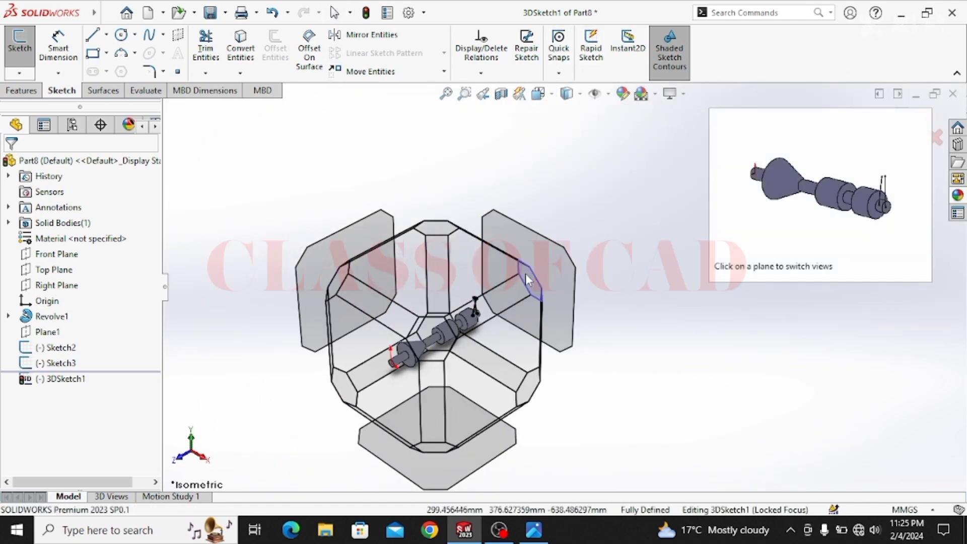
{"action": "left_click", "coordinate": [525, 274]}
{"action": "scroll", "coordinate": [694, 372], "scroll_direction": "down", "scroll_amount": 3}
{"action": "scroll", "coordinate": [694, 378], "scroll_direction": "down", "scroll_amount": 5}
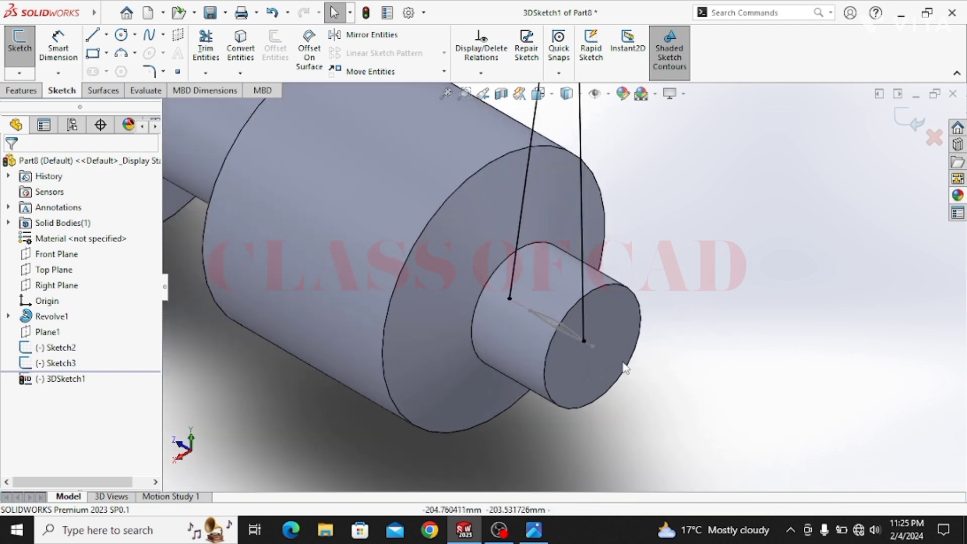
{"action": "scroll", "coordinate": [518, 282], "scroll_direction": "up", "scroll_amount": 2}
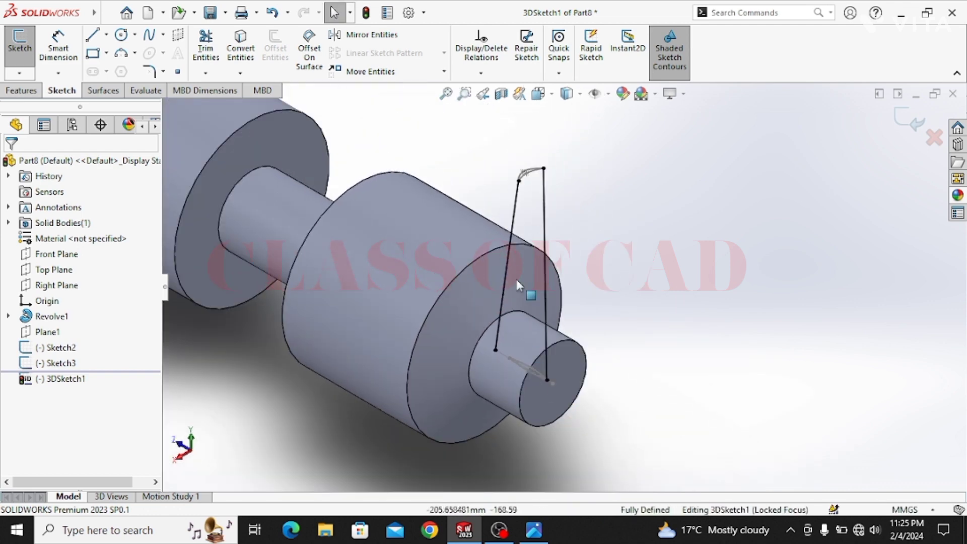
- Bow the spline nearest the shaft's end face outward by reshaping its upper and lower tangent handles
{"action": "left_click", "coordinate": [544, 230]}
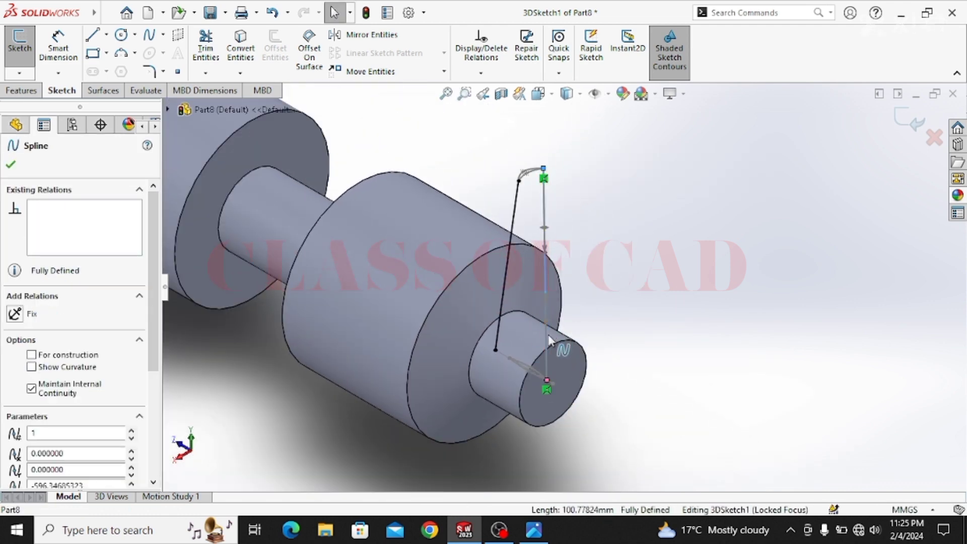
{"action": "scroll", "coordinate": [550, 340], "scroll_direction": "down", "scroll_amount": 3}
{"action": "left_click", "coordinate": [559, 323]}
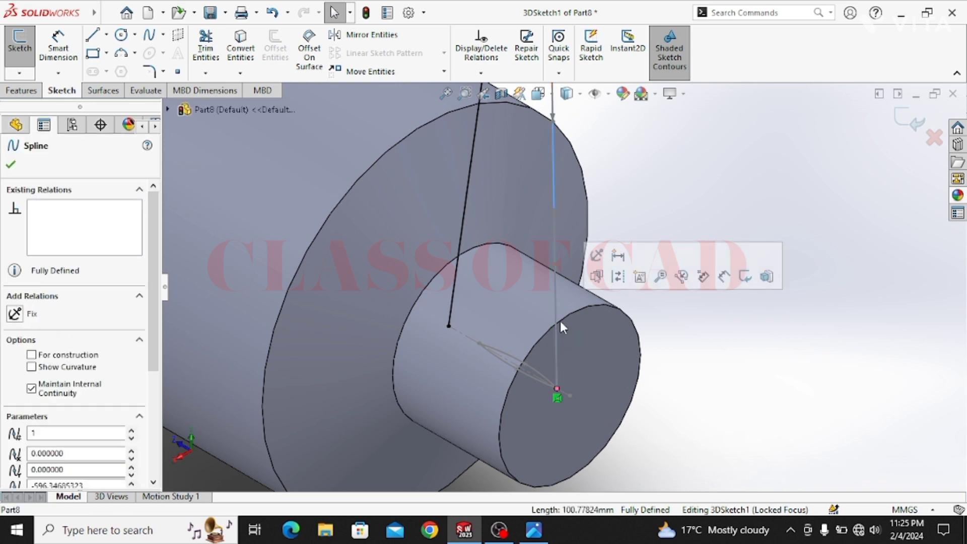
{"action": "middle_click_drag", "start_coordinate": [547, 324], "coordinate": [534, 416], "text": "ctrl"}
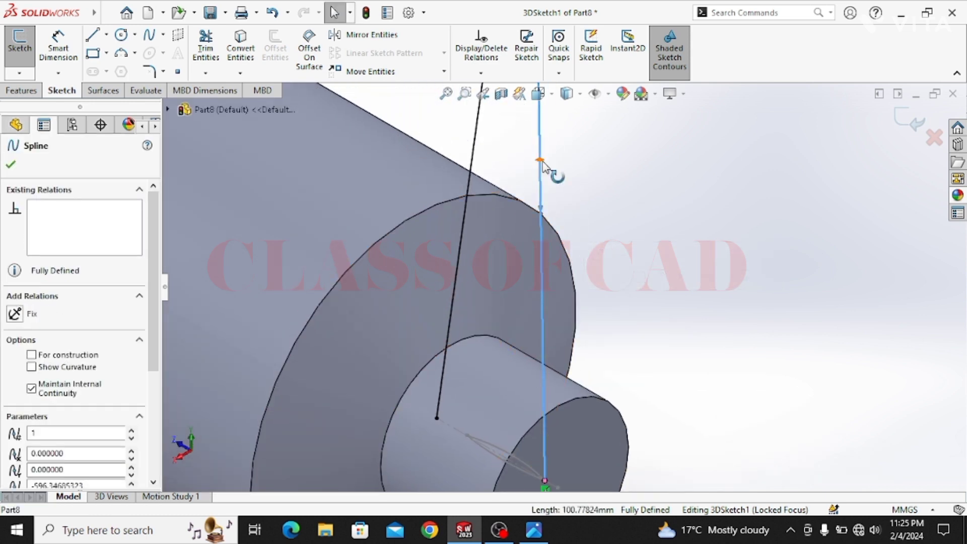
{"action": "left_click_drag", "start_coordinate": [543, 162], "coordinate": [565, 160]}
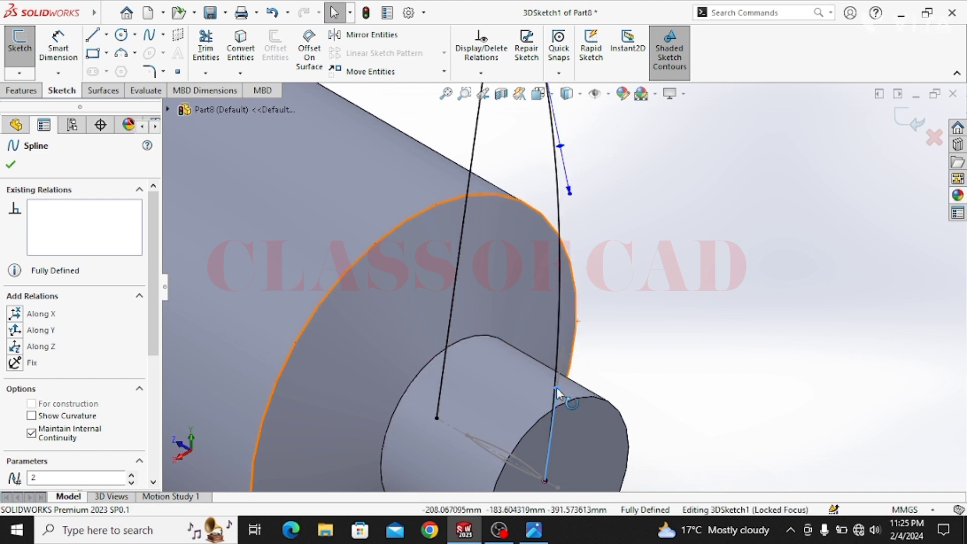
{"action": "scroll", "coordinate": [559, 322], "scroll_direction": "up", "scroll_amount": 4}
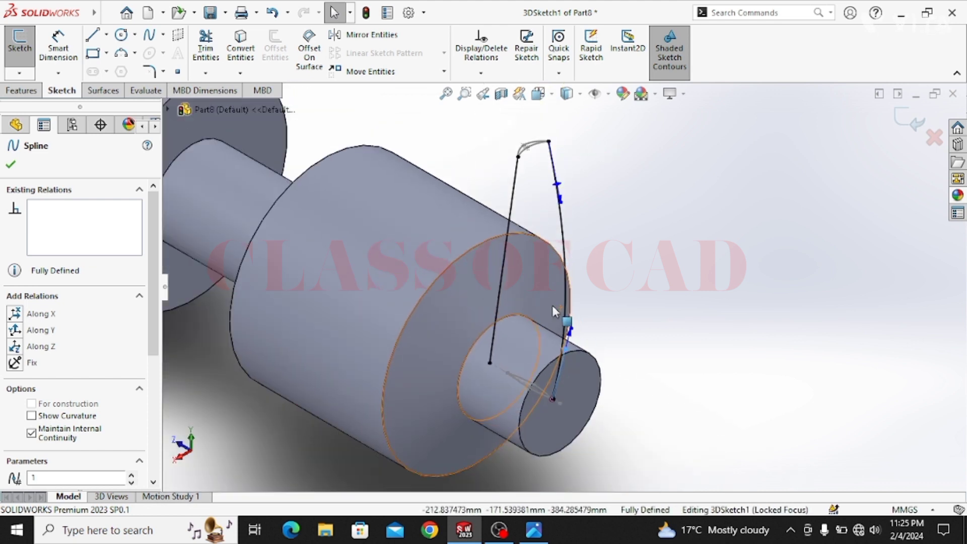
- Bow the inner spline away from the outer one with its tangent handles, turning its upper end to run nearly straight down
{"action": "left_click", "coordinate": [503, 257]}
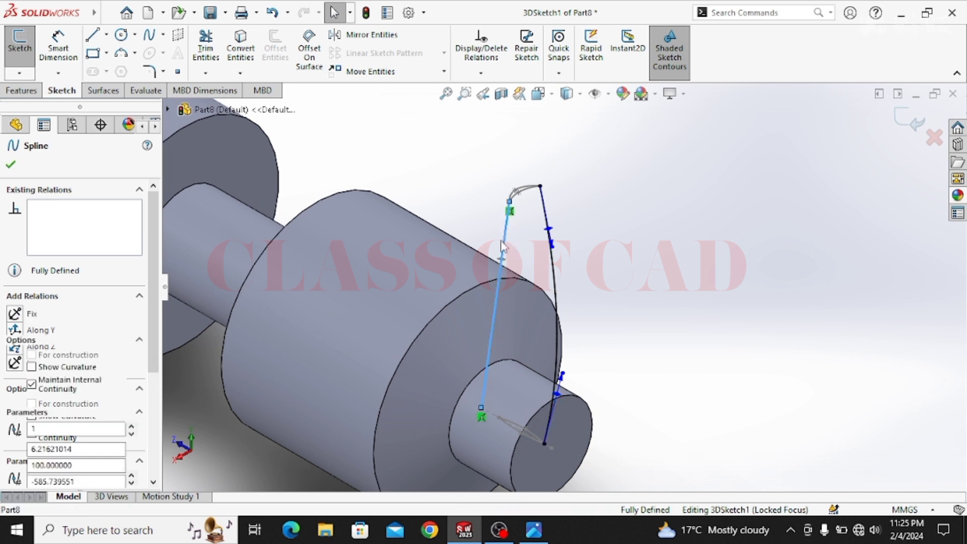
{"action": "left_click_drag", "start_coordinate": [502, 263], "coordinate": [496, 264]}
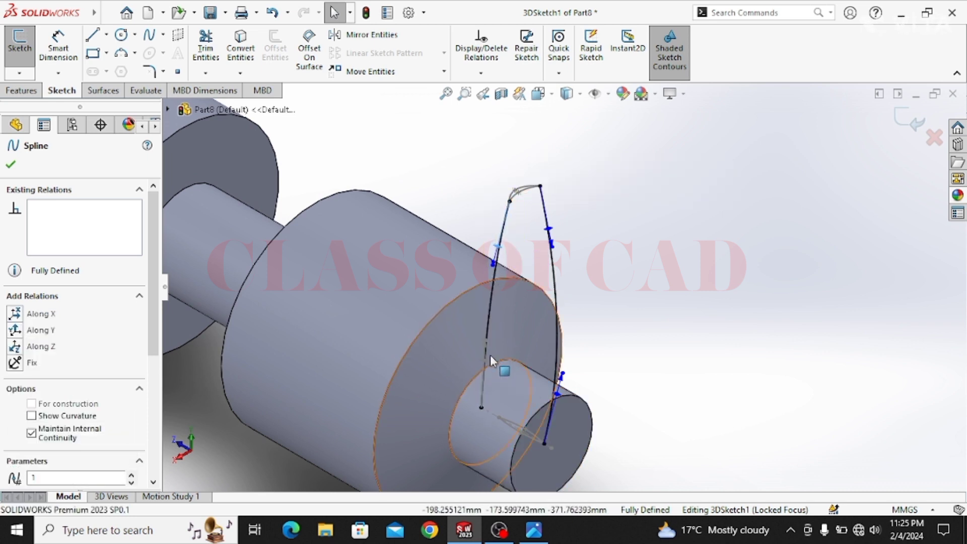
{"action": "left_click_drag", "start_coordinate": [483, 359], "coordinate": [475, 365]}
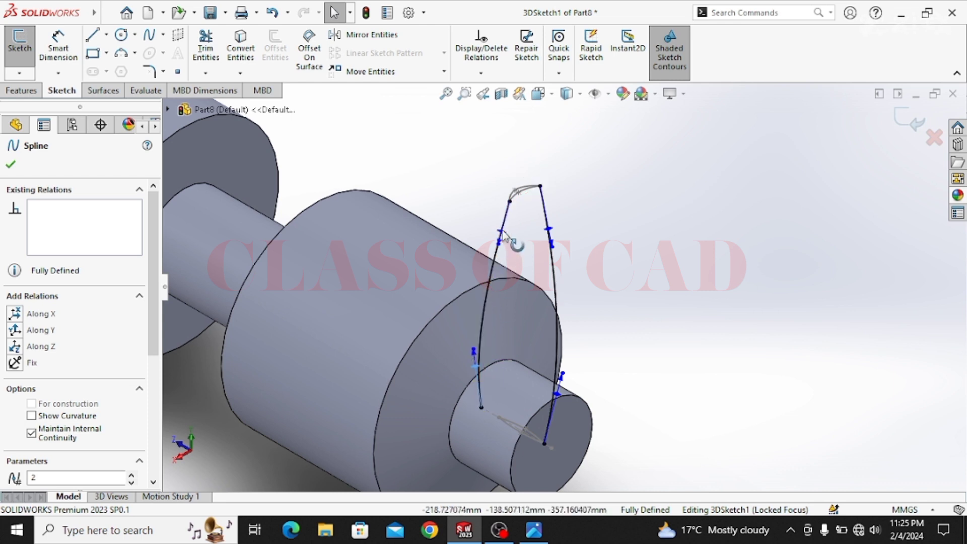
{"action": "left_click_drag", "start_coordinate": [503, 236], "coordinate": [510, 255]}
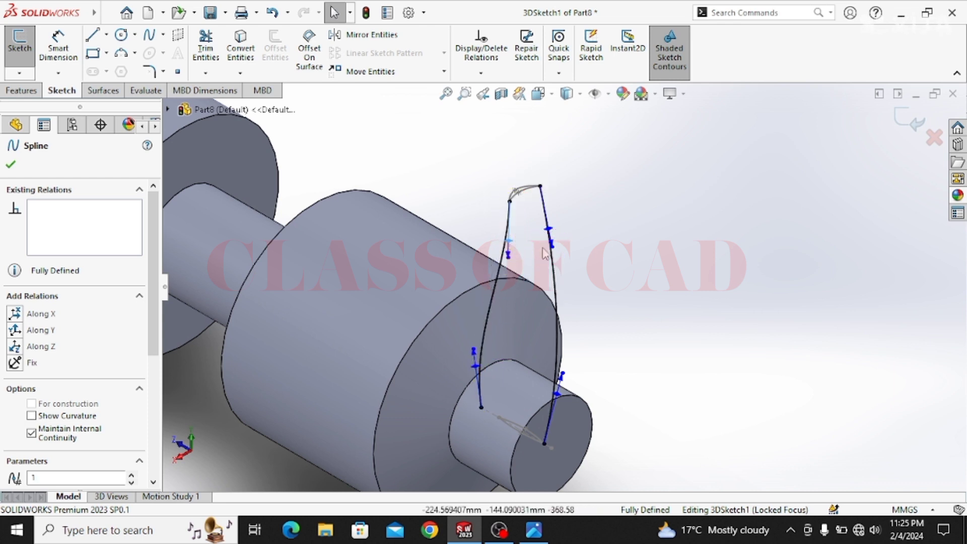
- Adjust the upper tangent of the outer spline to run more steeply downward and exit the 3D sketch
{"action": "left_click_drag", "start_coordinate": [549, 231], "coordinate": [549, 247]}
{"action": "left_click", "coordinate": [699, 297]}
{"action": "scroll", "coordinate": [616, 316], "scroll_direction": "up", "scroll_amount": 2}
{"action": "middle_click_drag", "start_coordinate": [616, 316], "coordinate": [647, 324], "text": "ctrl"}
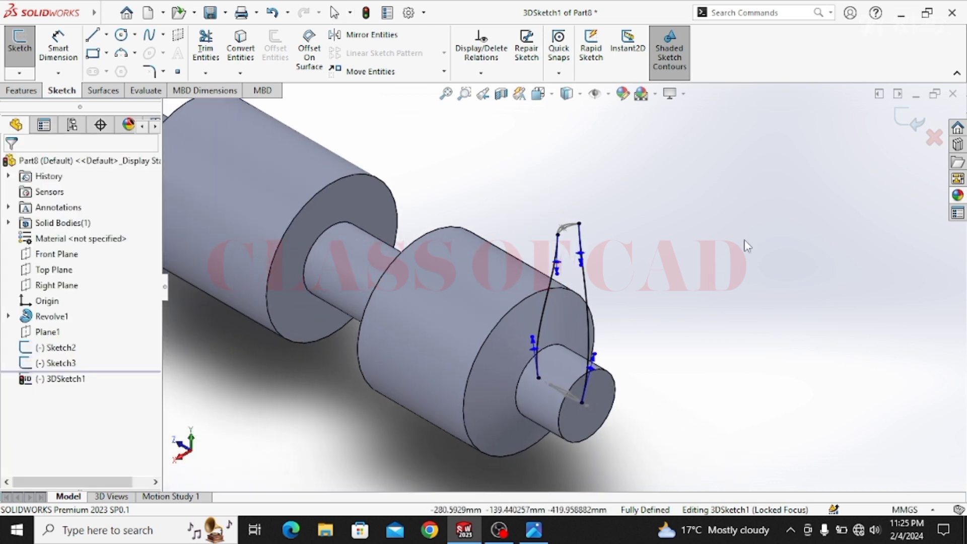
{"action": "left_click", "coordinate": [909, 122]}
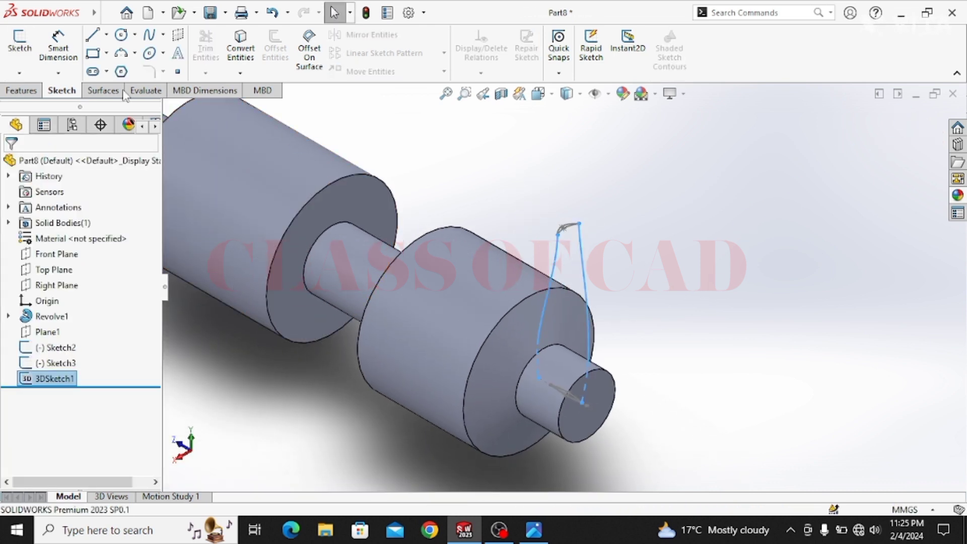
{"action": "left_click", "coordinate": [21, 91]}
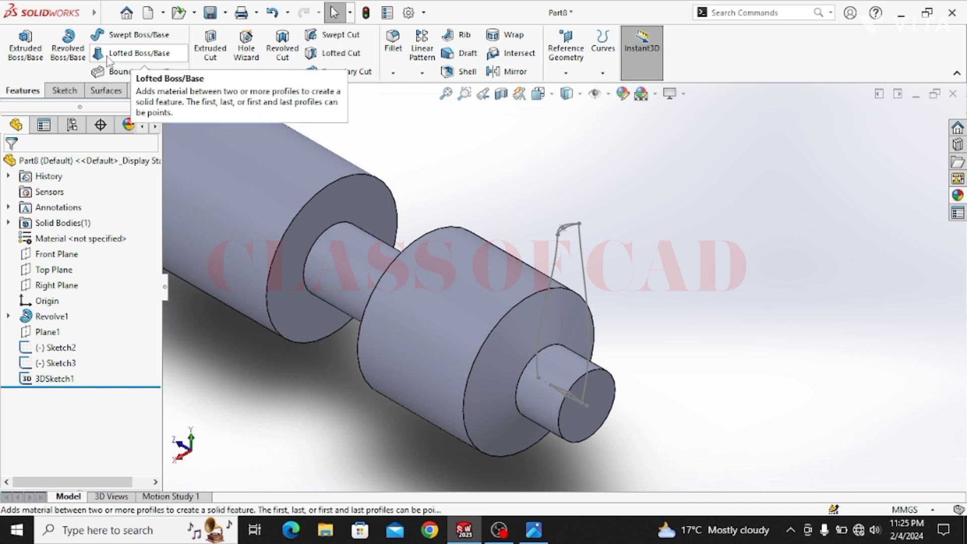
{"action": "left_click", "coordinate": [108, 59]}
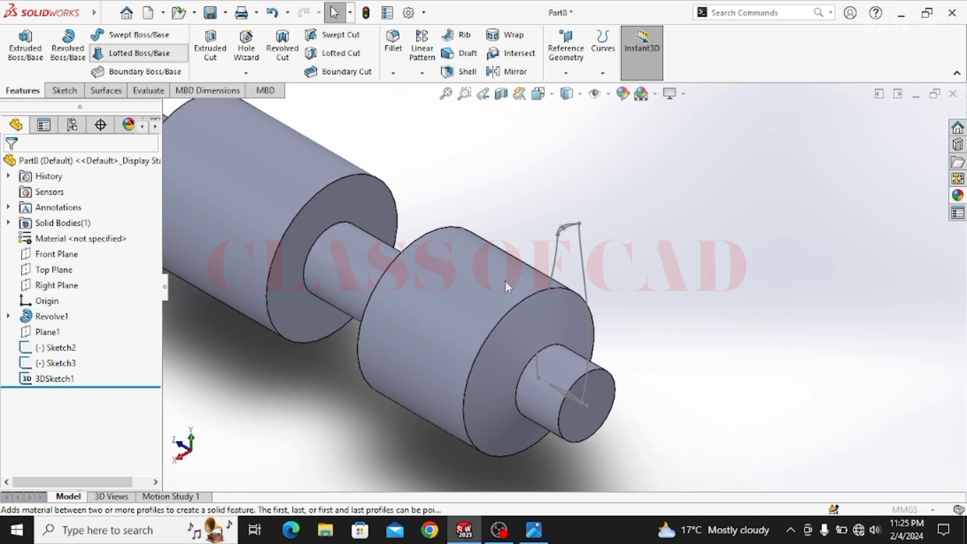
{"action": "scroll", "coordinate": [590, 413], "scroll_direction": "down", "scroll_amount": 5}
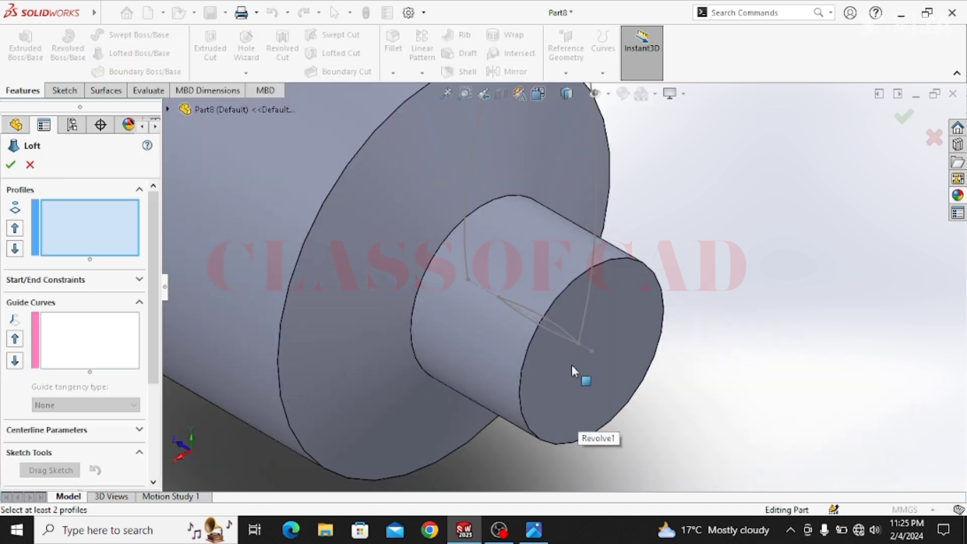
{"action": "key", "text": "Escape"}
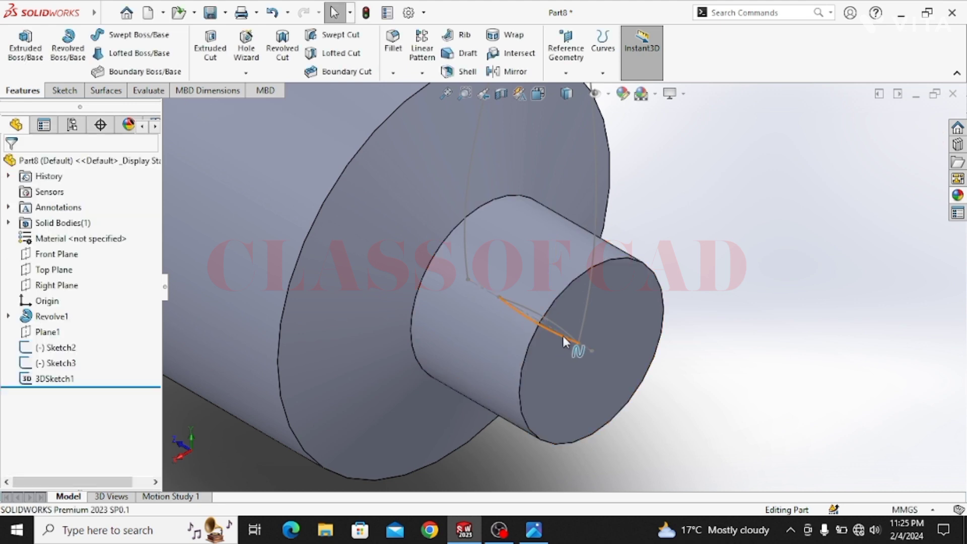
- Reopen the 3D sketch of the two connecting splines for editing at the lens profile on the shaft
{"action": "left_click", "coordinate": [468, 237]}
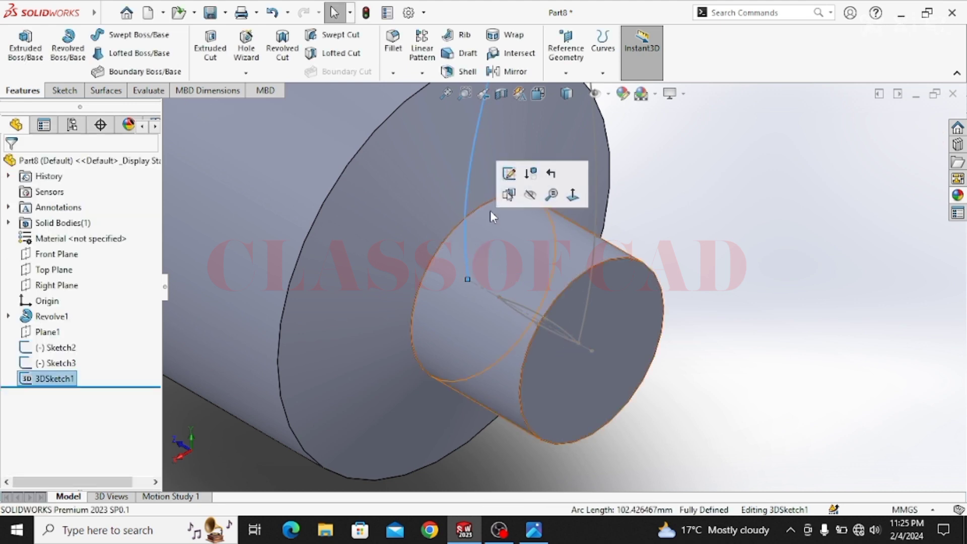
{"action": "left_click", "coordinate": [508, 174]}
{"action": "scroll", "coordinate": [510, 304], "scroll_direction": "down", "scroll_amount": 4}
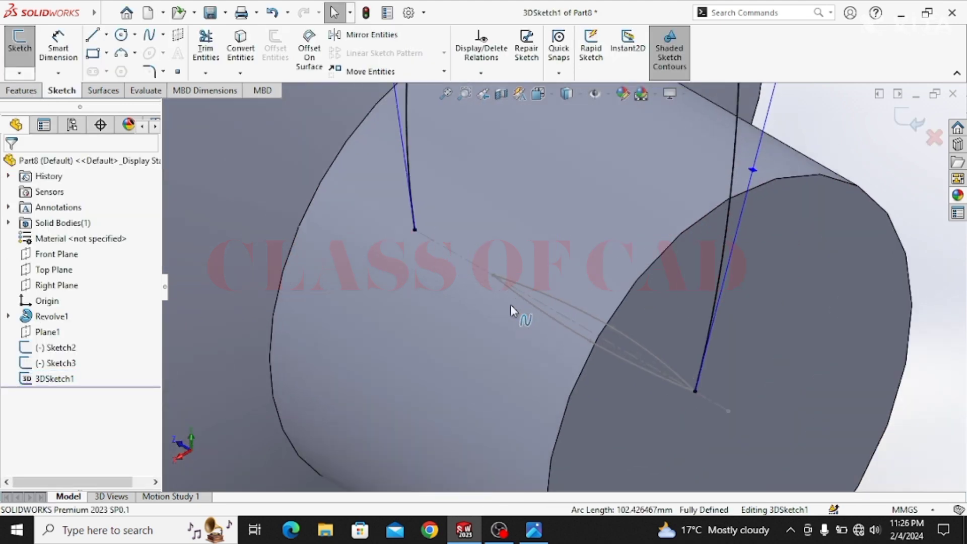
- Replace the coincident relation on the left guide curve's lower endpoint with a coincident relation to the blade root profile's inner tip
{"action": "left_click", "coordinate": [416, 232]}
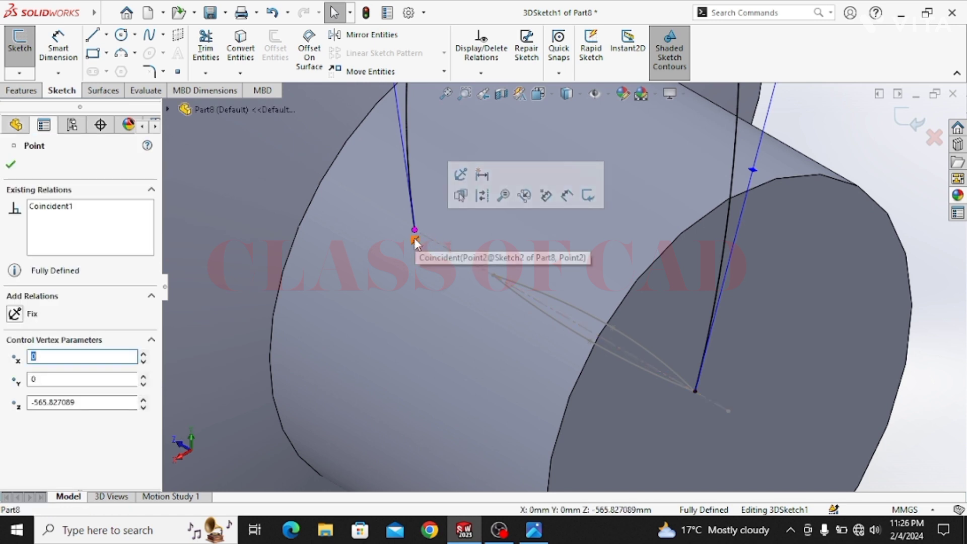
{"action": "key", "text": "Delete"}
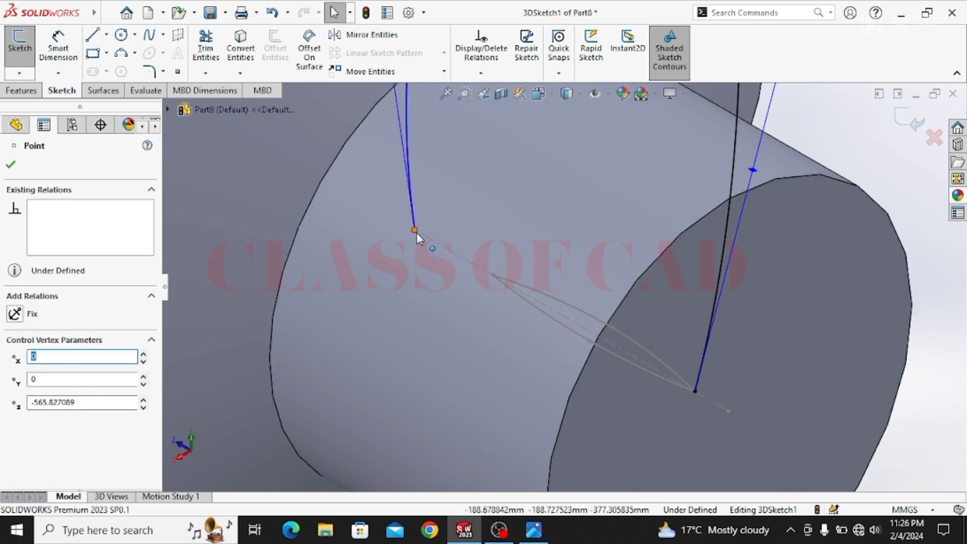
{"action": "left_click", "coordinate": [415, 231]}
{"action": "left_click", "coordinate": [493, 276], "text": "ctrl"}
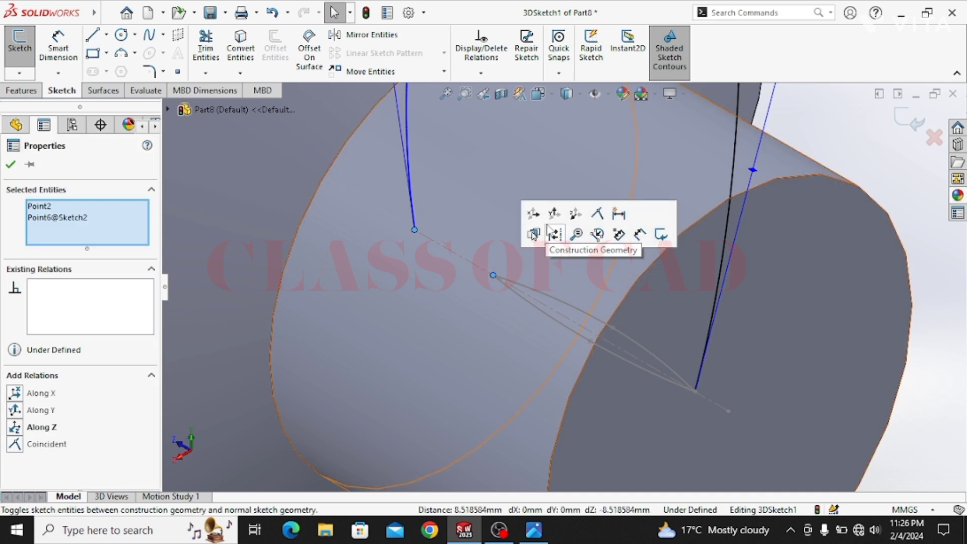
{"action": "left_click", "coordinate": [600, 222]}
{"action": "left_click", "coordinate": [576, 233]}
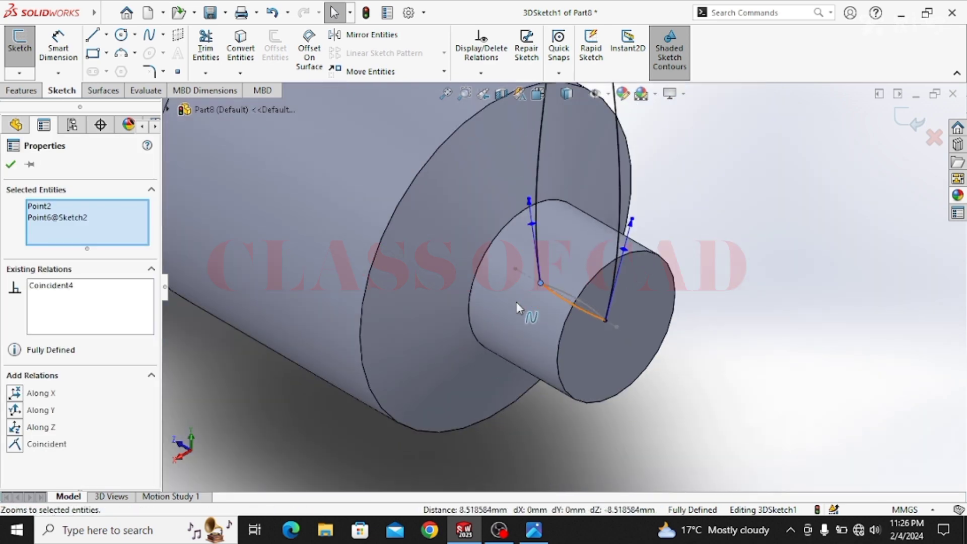
- Accept the point relation and exit the 3D sketch of the blade guide curves
{"action": "scroll", "coordinate": [561, 353], "scroll_direction": "down", "scroll_amount": 5}
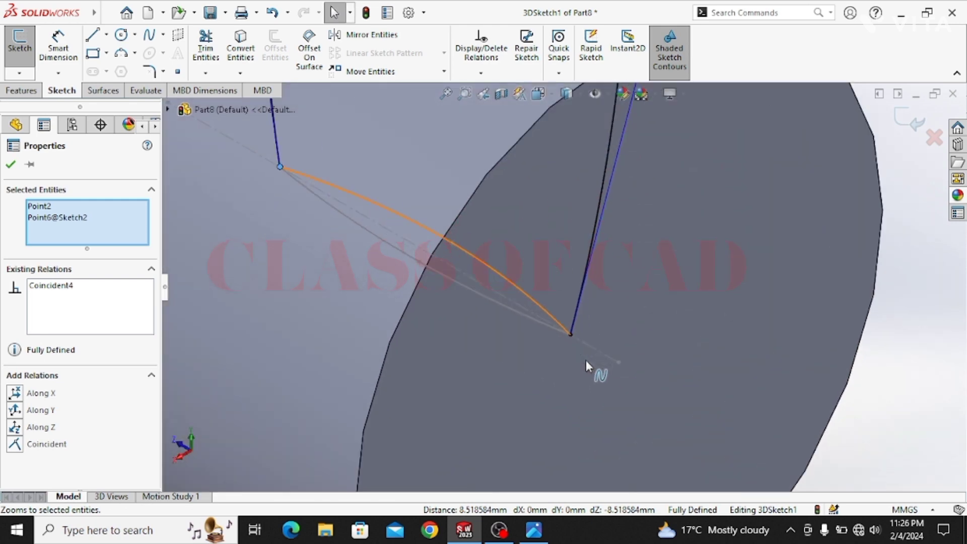
{"action": "scroll", "coordinate": [586, 361], "scroll_direction": "up", "scroll_amount": 4}
{"action": "middle_click_drag", "start_coordinate": [537, 159], "coordinate": [544, 296], "text": "ctrl"}
{"action": "scroll", "coordinate": [544, 272], "scroll_direction": "up", "scroll_amount": 1}
{"action": "middle_click_drag", "start_coordinate": [546, 247], "coordinate": [548, 346], "text": "ctrl"}
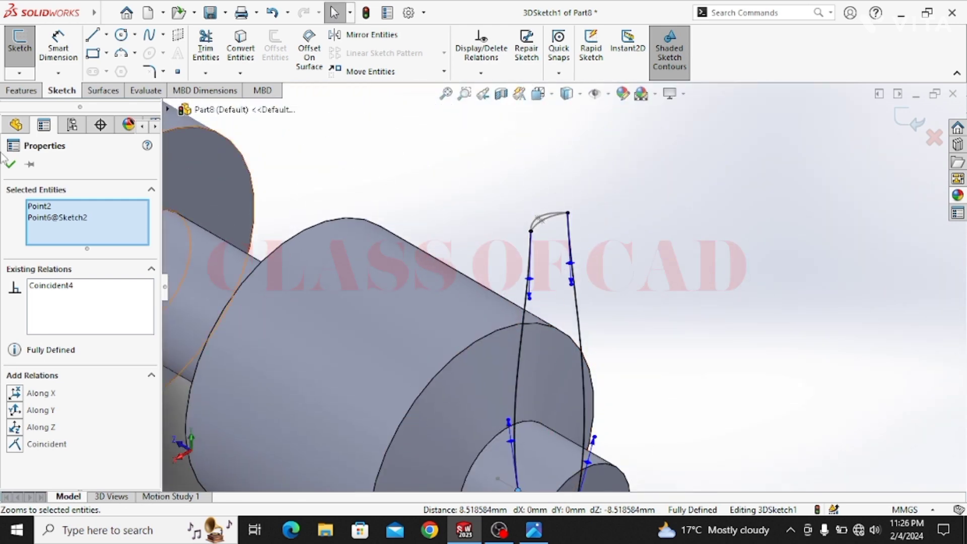
{"action": "left_click", "coordinate": [10, 167]}
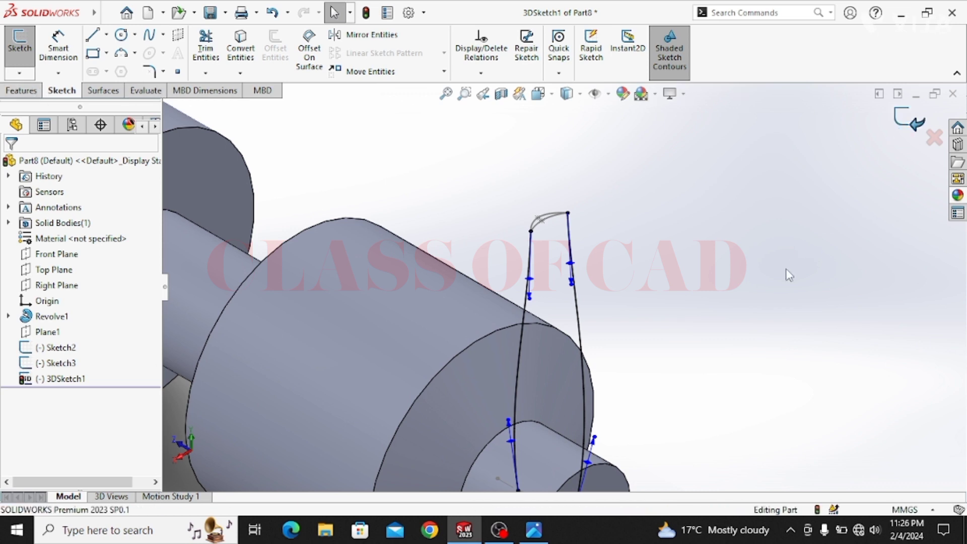
{"action": "left_click", "coordinate": [915, 130]}
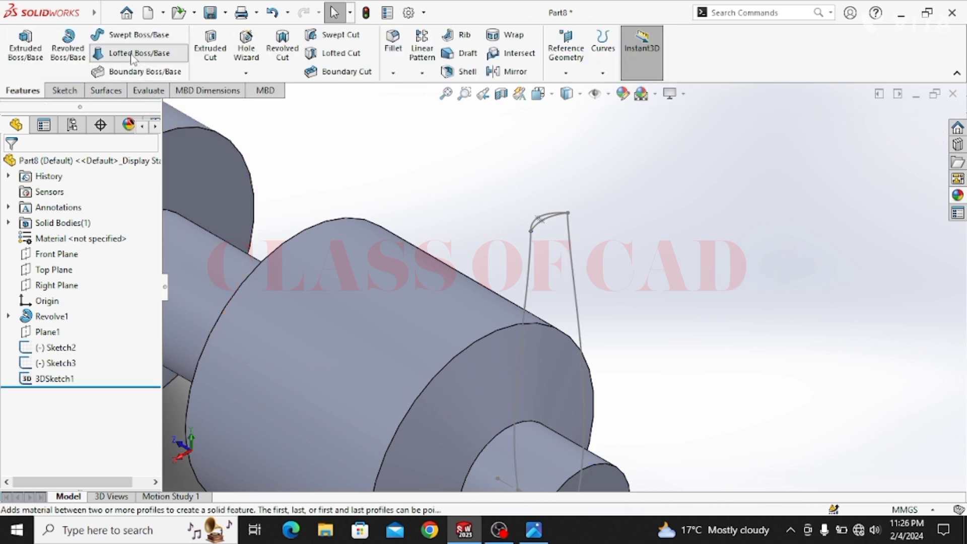
- Start a lofted boss using the blade tip profile Sketch3 and the root profile Sketch2 as profiles
{"action": "middle_click_drag", "start_coordinate": [560, 315], "coordinate": [537, 226], "text": "ctrl"}
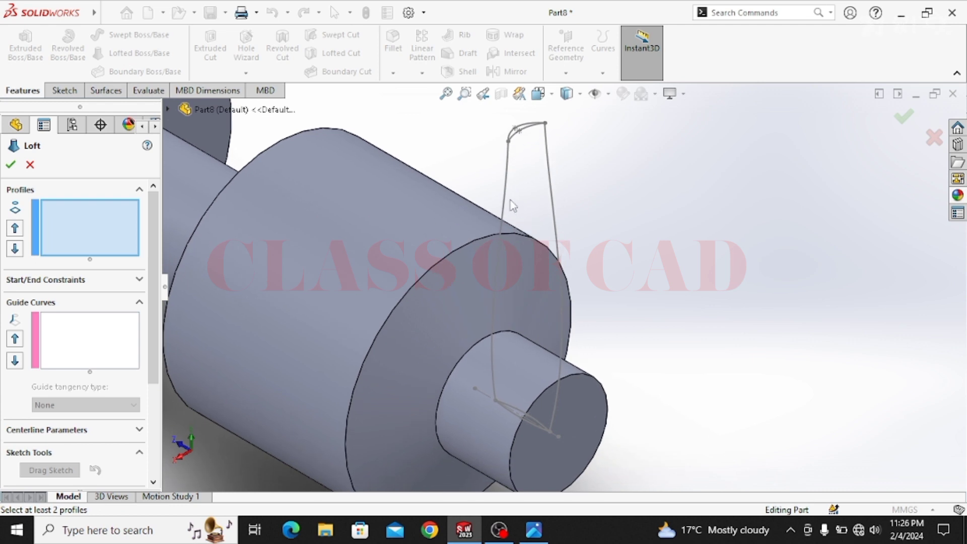
{"action": "left_click", "coordinate": [515, 137]}
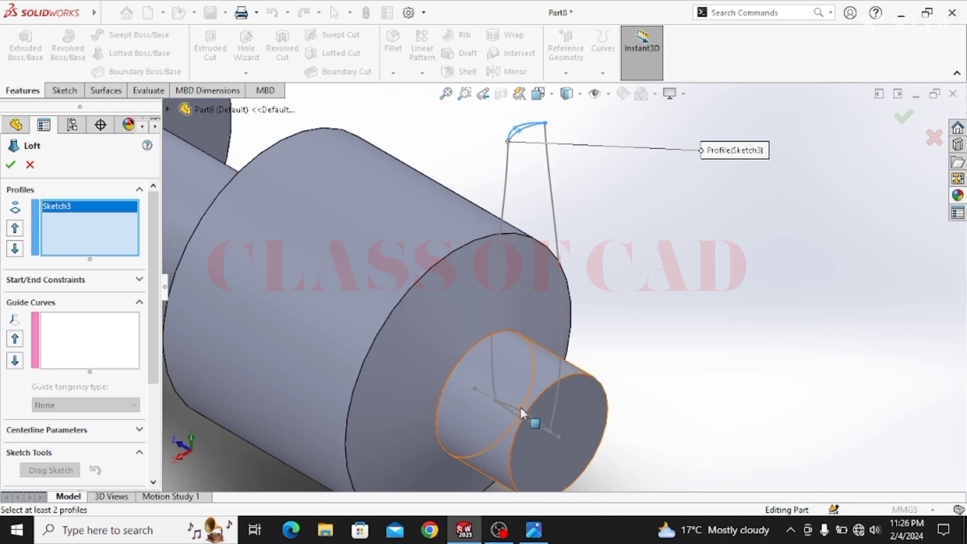
{"action": "left_click", "coordinate": [517, 407]}
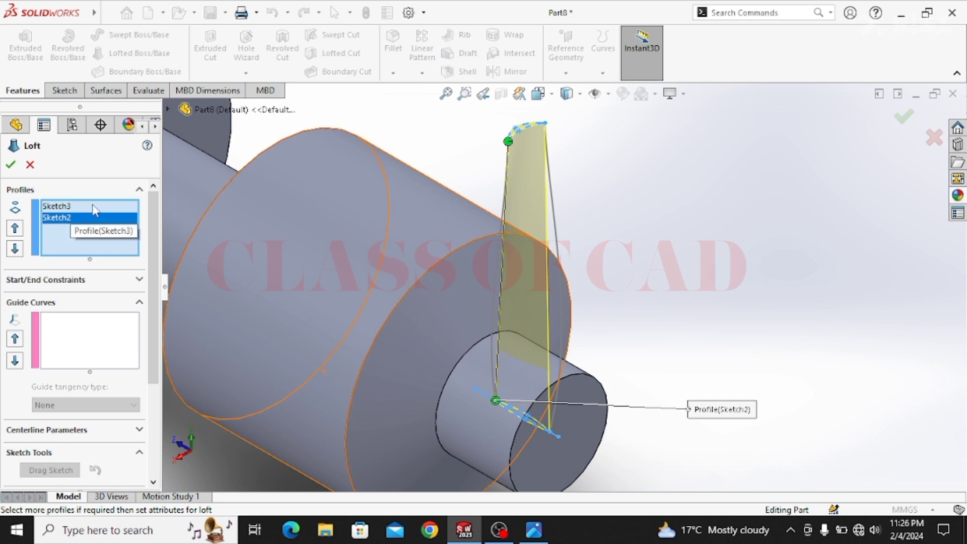
- Add the two side curves of the blade as open-loop guide curves and create the loft
{"action": "left_click", "coordinate": [69, 337]}
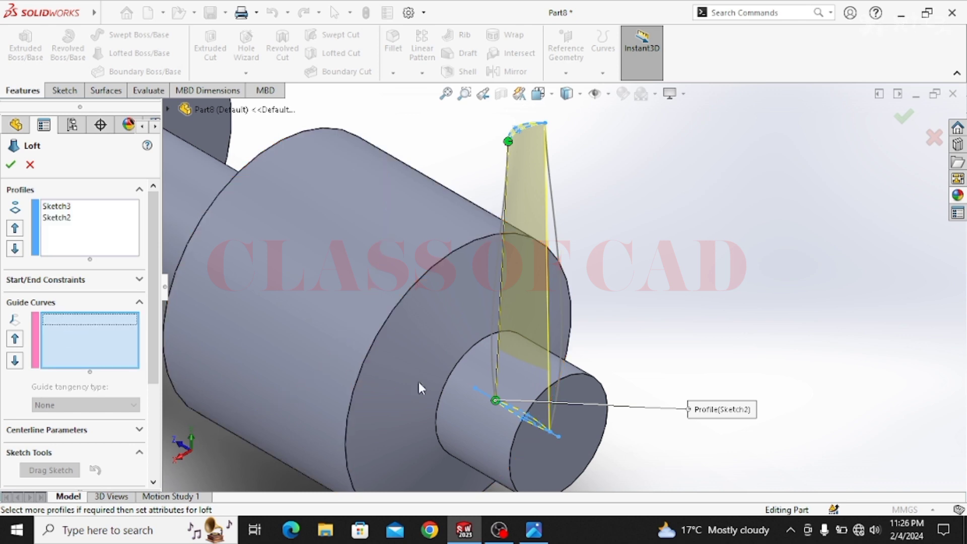
{"action": "left_click", "coordinate": [561, 290]}
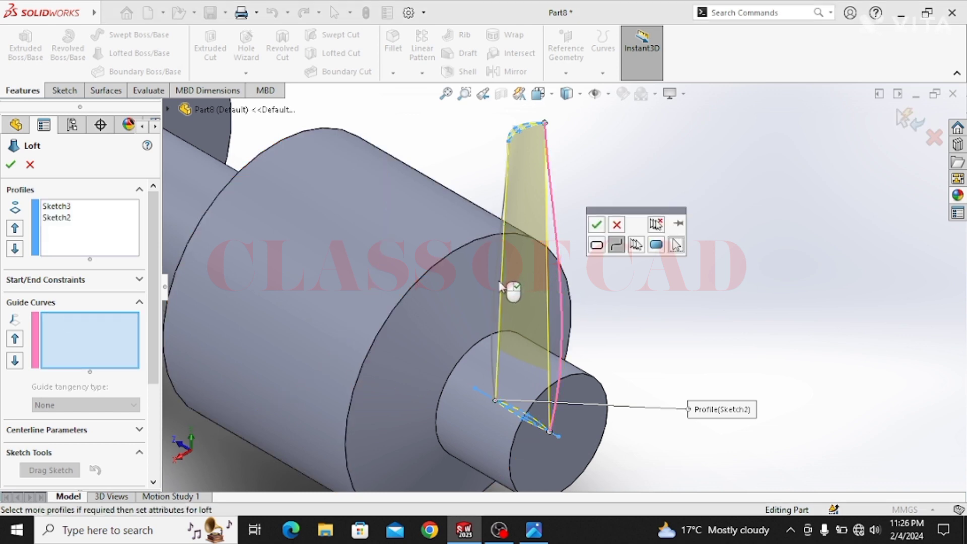
{"action": "left_click", "coordinate": [598, 225]}
{"action": "left_click", "coordinate": [497, 249]}
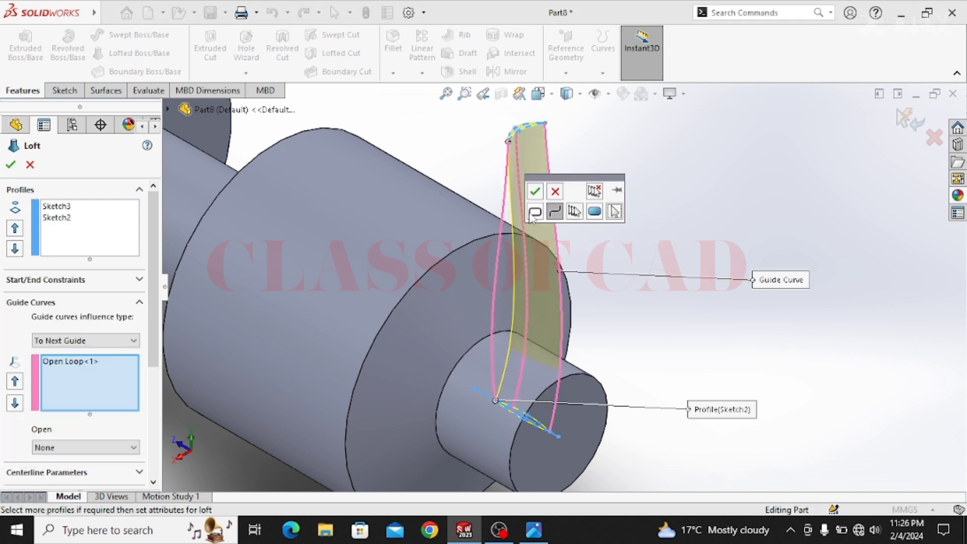
{"action": "left_click", "coordinate": [534, 193]}
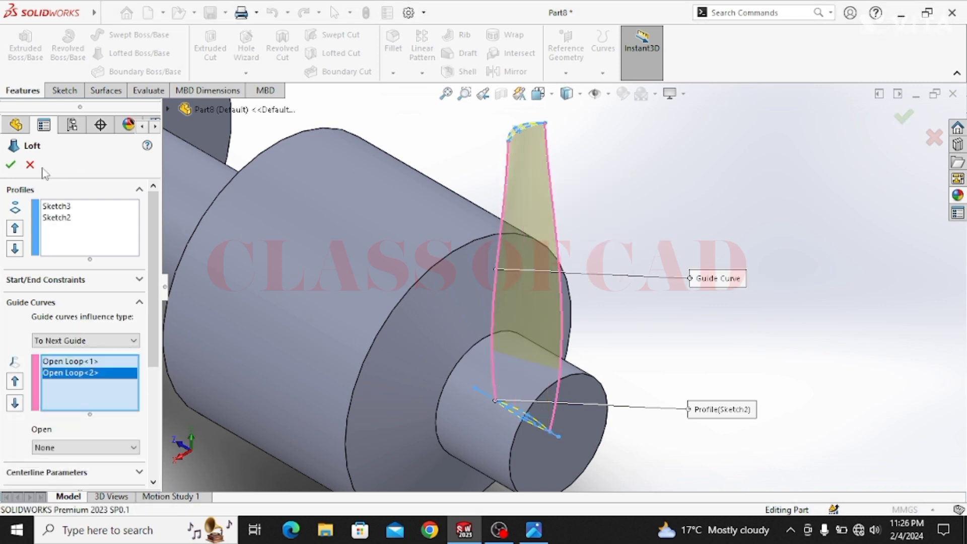
{"action": "key", "text": "Return"}
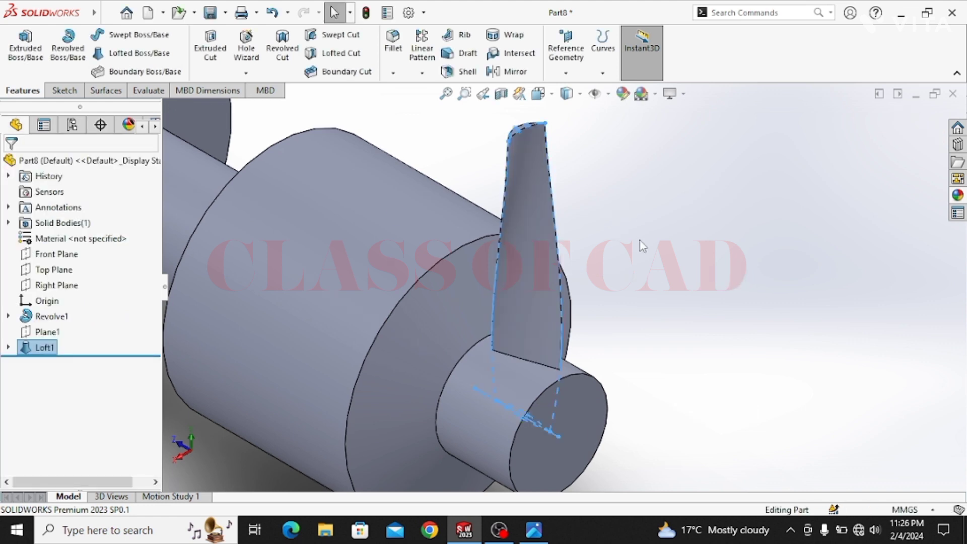
{"action": "left_click", "coordinate": [640, 279]}
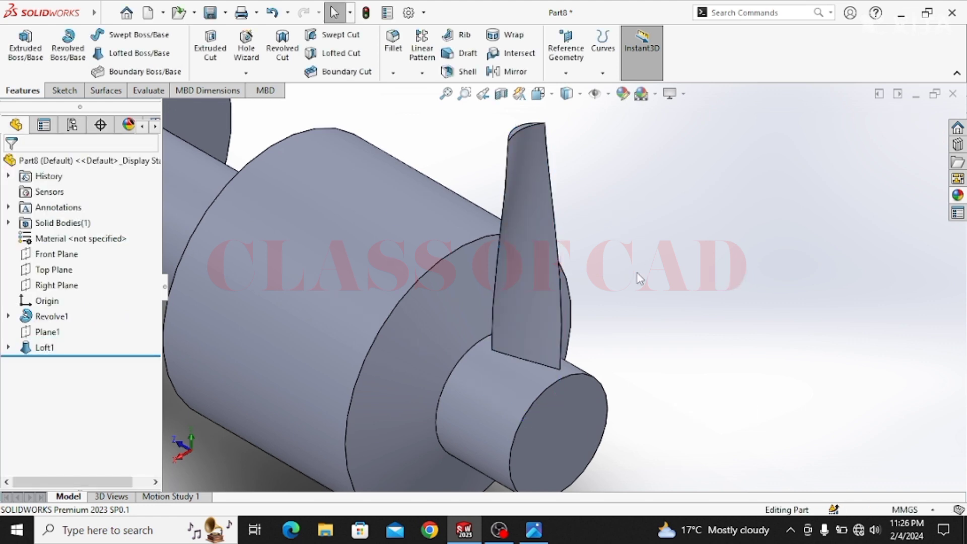
- Circular-pattern the lofted blade around the shaft's end-face edge with 25 equally spaced instances over 360 degrees
{"action": "left_click", "coordinate": [429, 72]}
{"action": "left_click", "coordinate": [458, 107]}
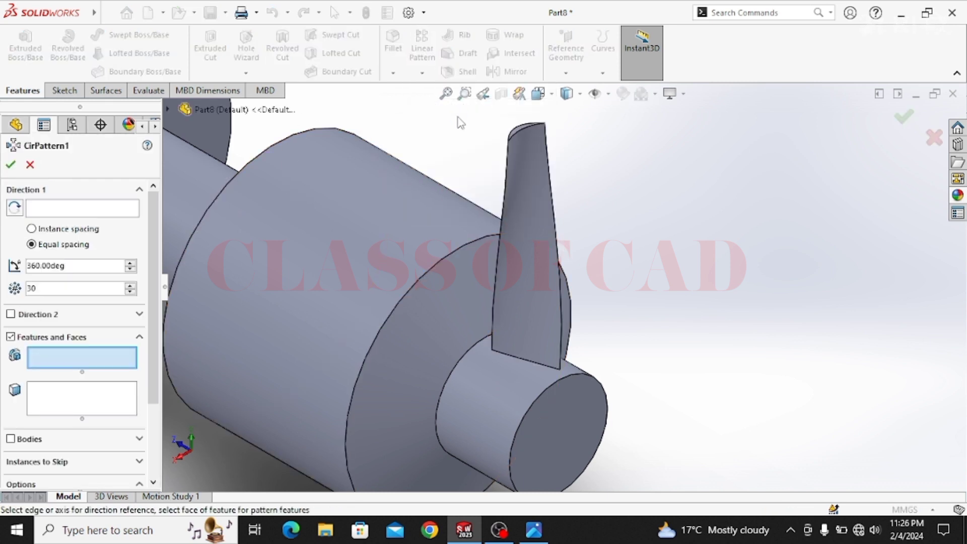
{"action": "left_click", "coordinate": [81, 208]}
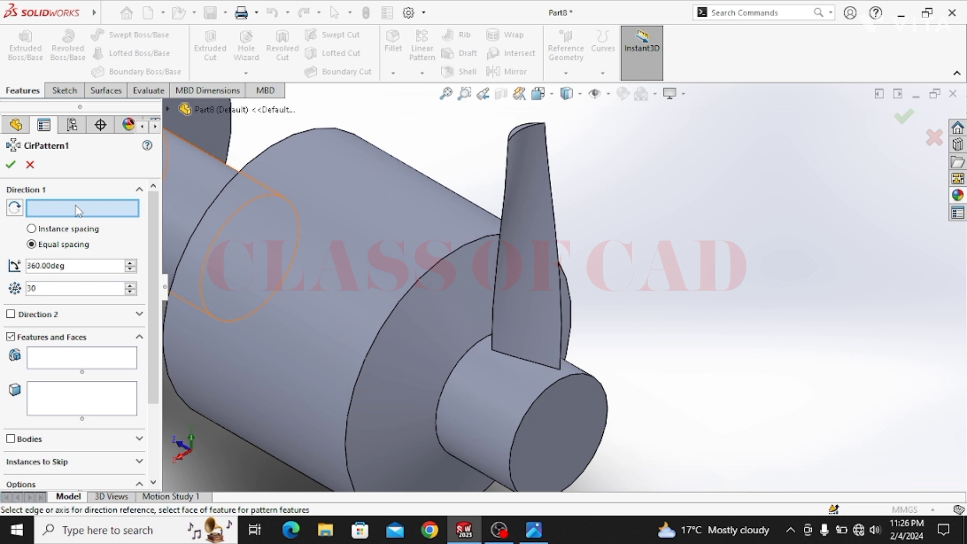
{"action": "left_click", "coordinate": [530, 406]}
{"action": "scroll", "coordinate": [507, 345], "scroll_direction": "up", "scroll_amount": 2}
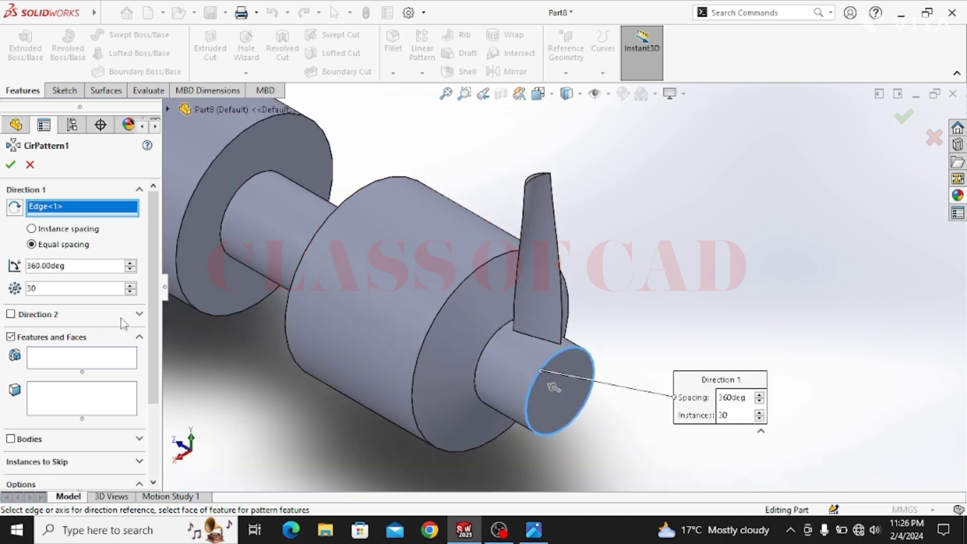
{"action": "left_click", "coordinate": [96, 356]}
{"action": "left_click", "coordinate": [545, 234]}
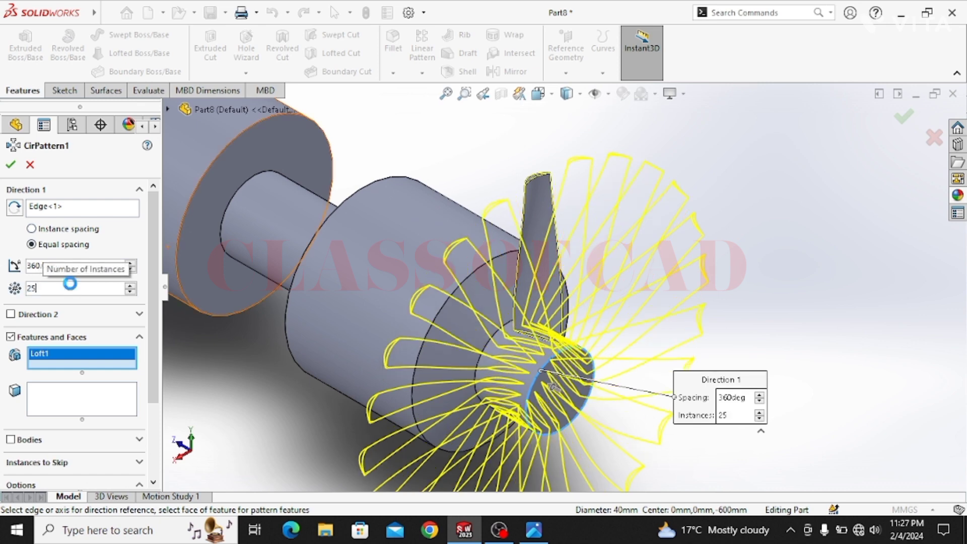
{"action": "right_click", "coordinate": [400, 272]}
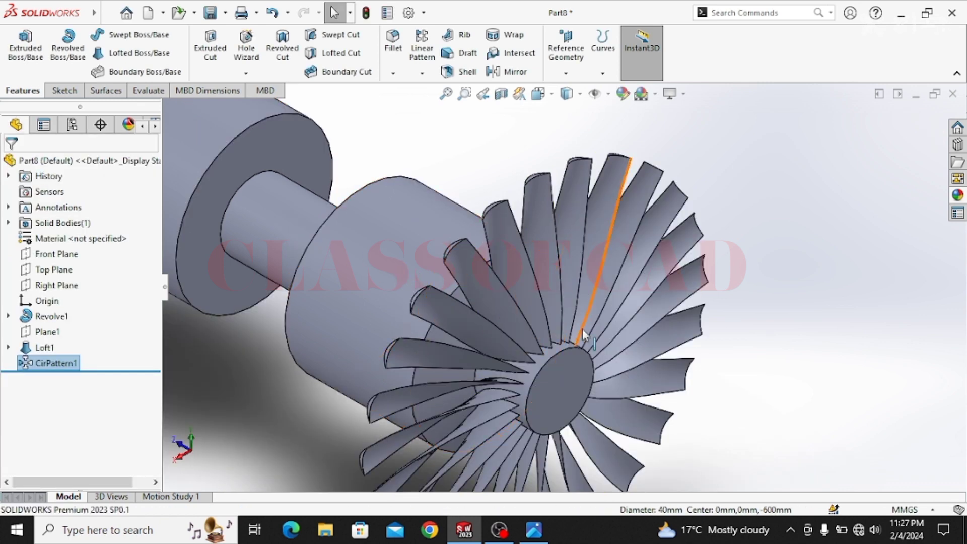
- Start a sketch on the Right Plane and draw a horizontal line about 51 mm long outward from the shaft end's centre
{"action": "scroll", "coordinate": [589, 332], "scroll_direction": "down", "scroll_amount": 3}
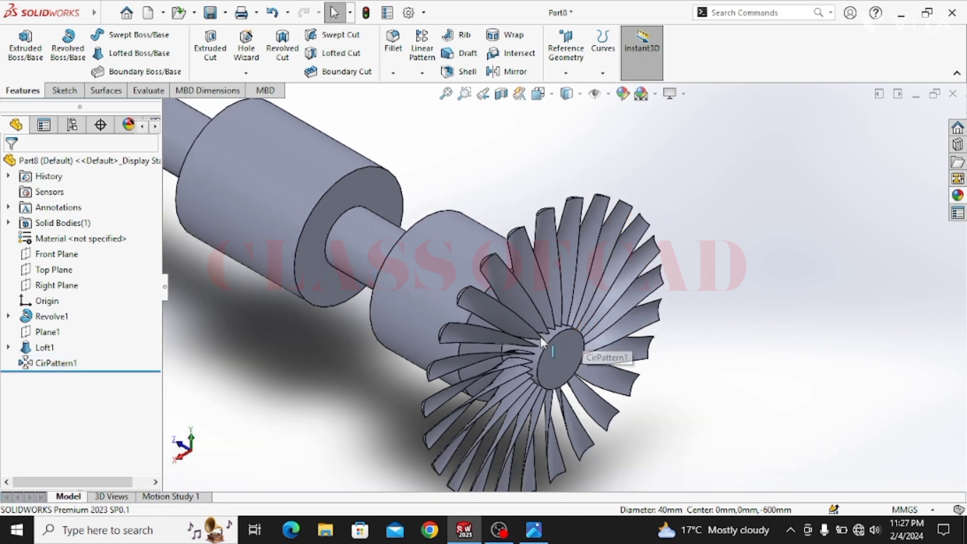
{"action": "middle_click_drag", "start_coordinate": [540, 337], "coordinate": [495, 351]}
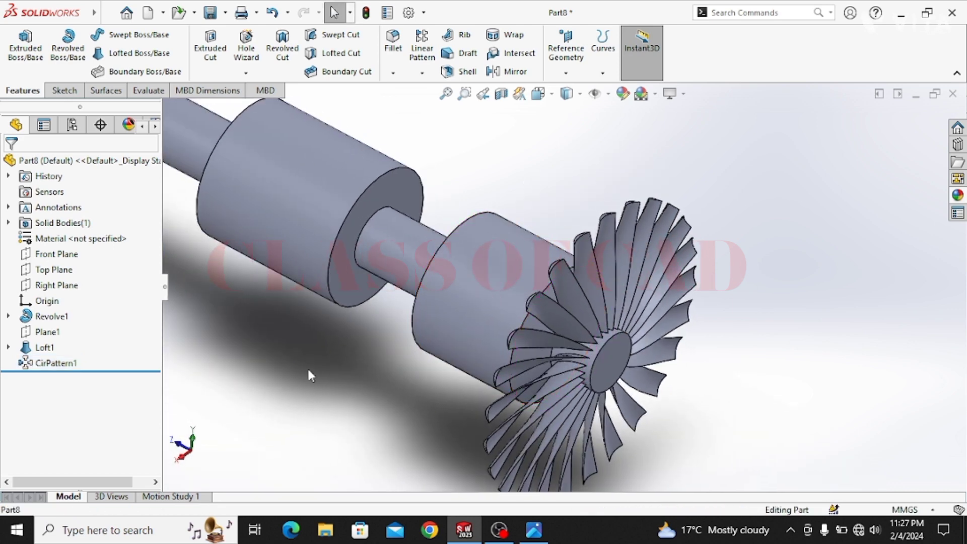
{"action": "left_click", "coordinate": [56, 285]}
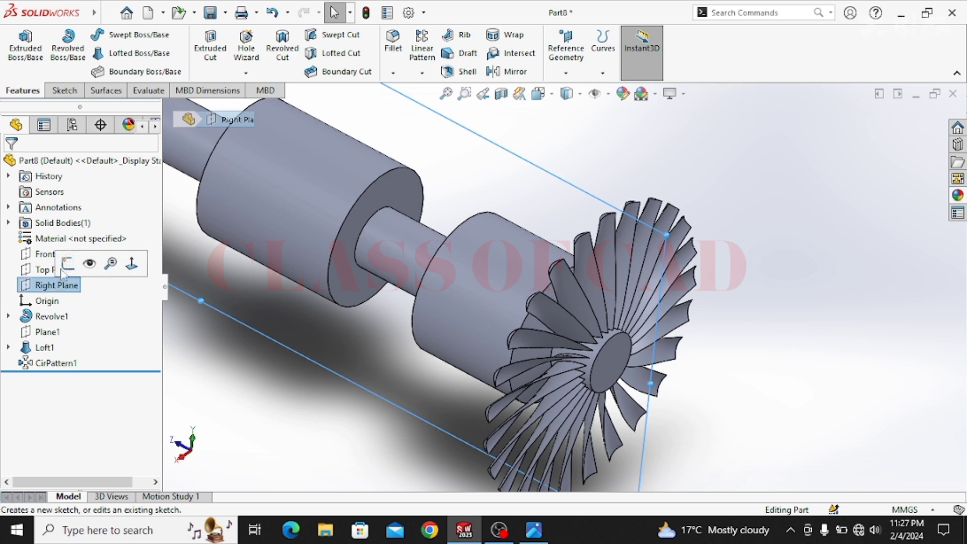
{"action": "left_click", "coordinate": [76, 261]}
{"action": "scroll", "coordinate": [673, 307], "scroll_direction": "down", "scroll_amount": 5}
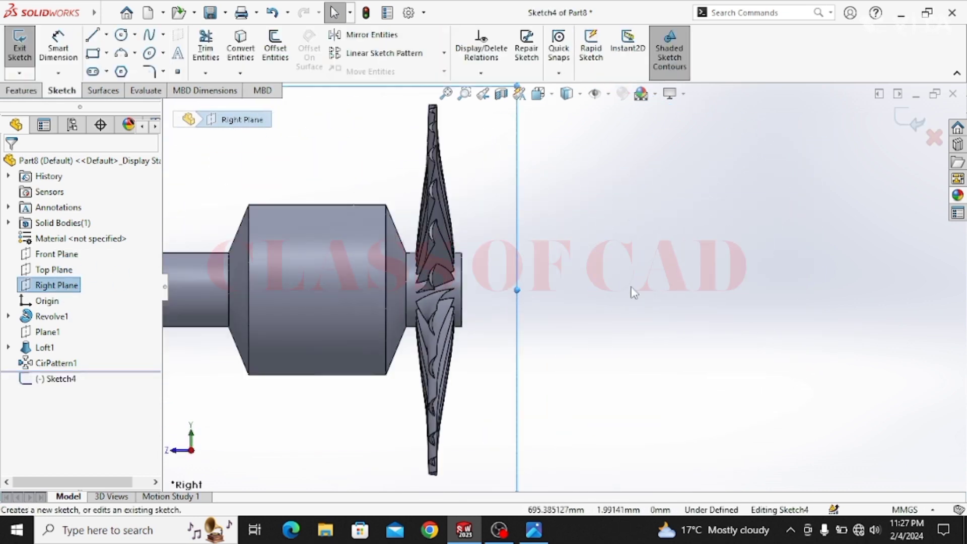
{"action": "left_click", "coordinate": [93, 35]}
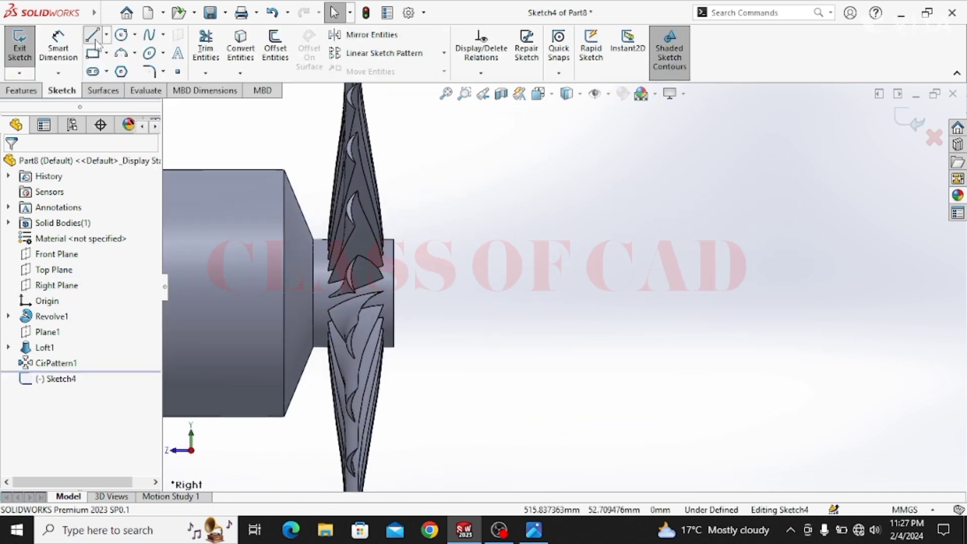
{"action": "left_click", "coordinate": [394, 292]}
{"action": "left_click", "coordinate": [532, 293]}
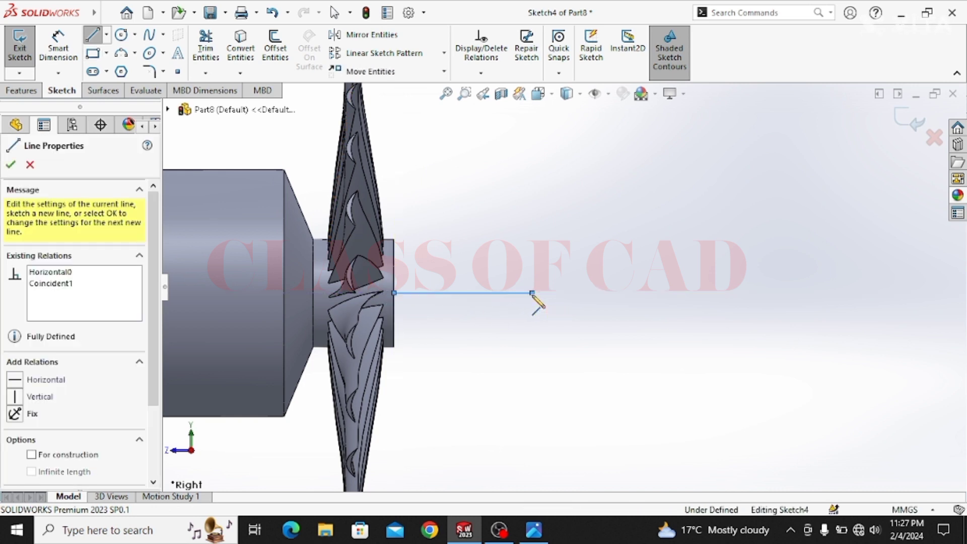
{"action": "key", "text": "Escape"}
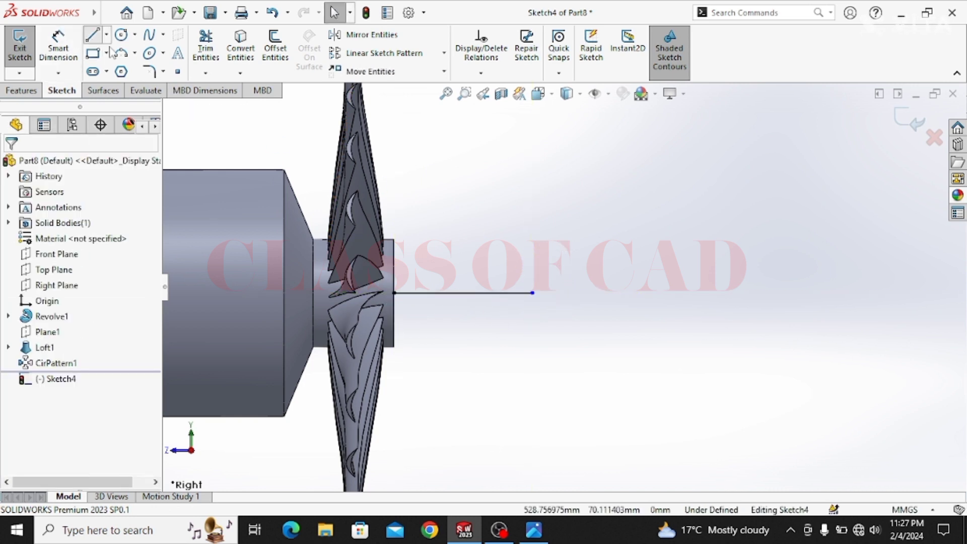
- Draw a 20 mm vertical line from the shaft end's centre up to the upper corner of the end face
{"action": "left_click", "coordinate": [92, 35]}
{"action": "left_click", "coordinate": [394, 293]}
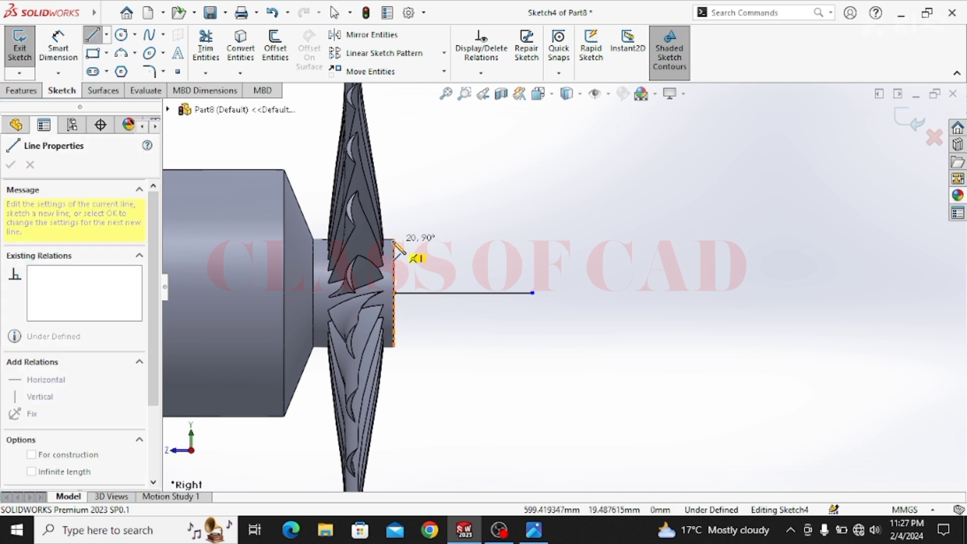
{"action": "left_click", "coordinate": [395, 240]}
{"action": "key", "text": "Escape"}
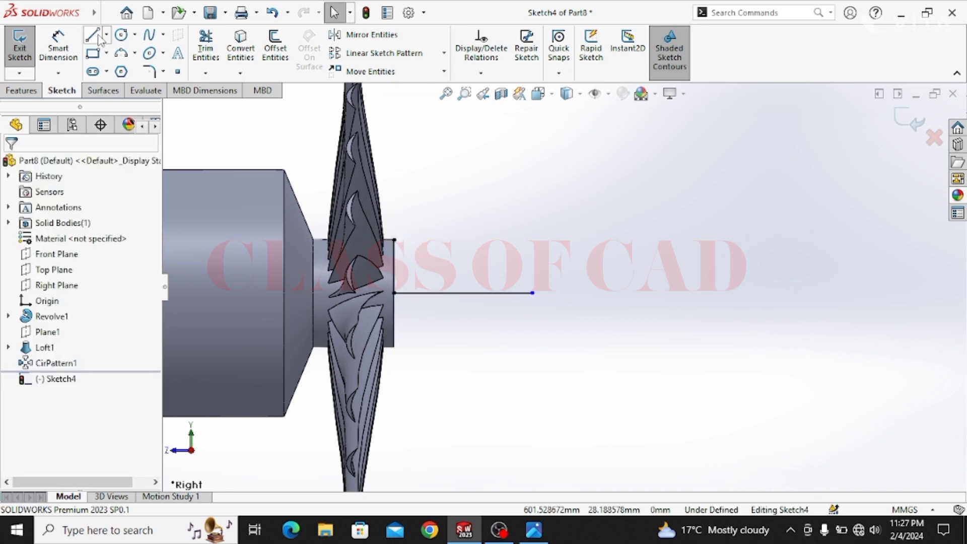
- Close the nose profile with an outward-bulging three-point arc from the vertical line's upper end to the horizontal line's free end
{"action": "left_click", "coordinate": [124, 52]}
{"action": "left_click", "coordinate": [395, 240]}
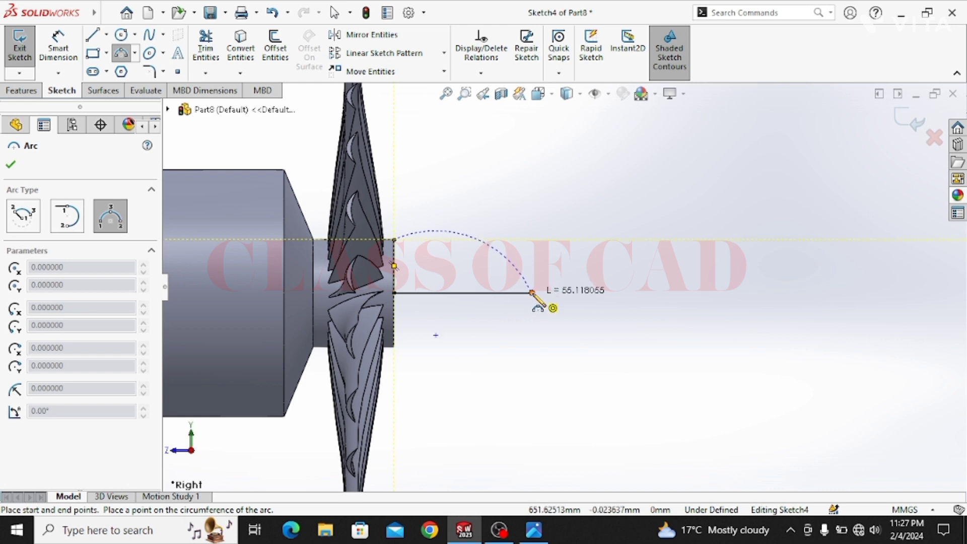
{"action": "left_click", "coordinate": [532, 293]}
{"action": "left_click", "coordinate": [495, 270]}
{"action": "key", "text": "Escape"}
- Dimension the horizontal base line of the nose profile to 50 mm
{"action": "left_click", "coordinate": [71, 56]}
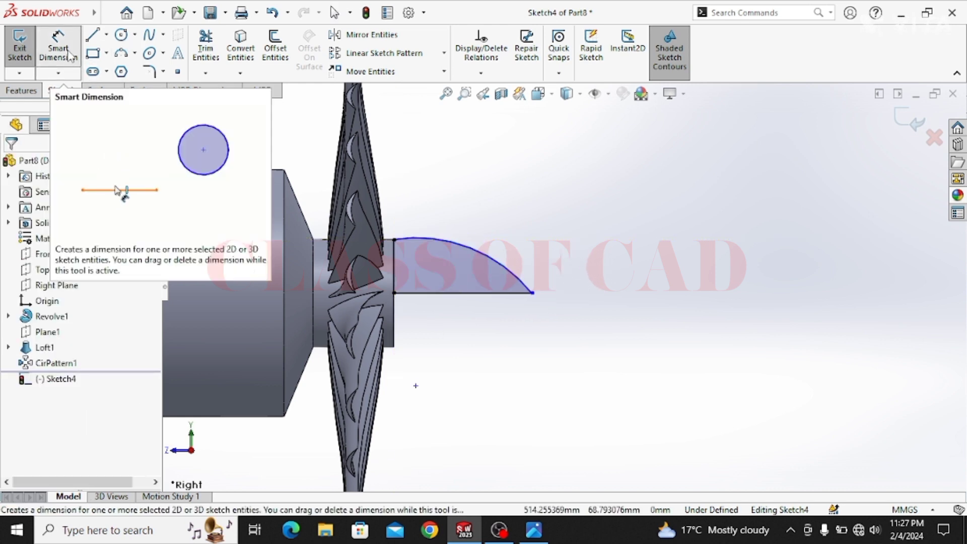
{"action": "left_click", "coordinate": [453, 294]}
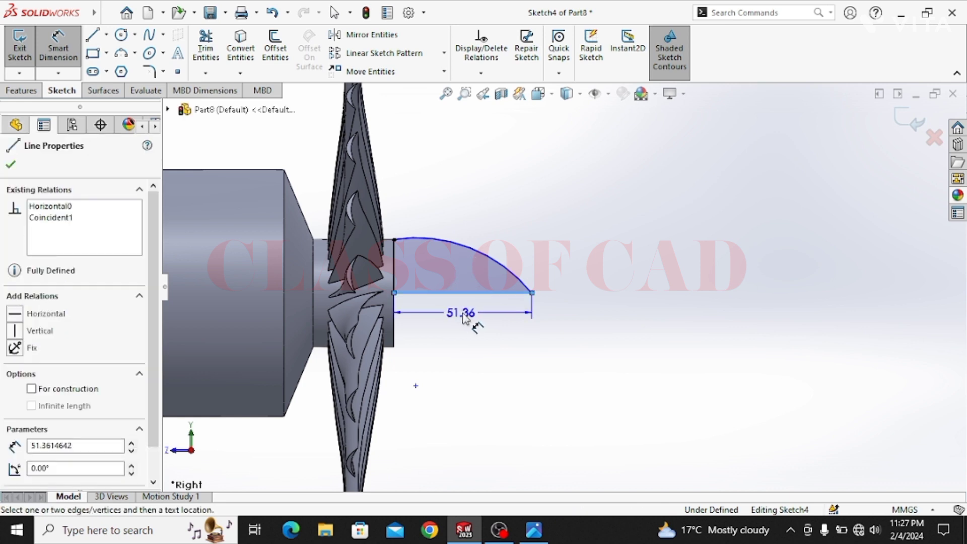
{"action": "left_click", "coordinate": [466, 321]}
{"action": "type", "text": "50"}
{"action": "key", "text": "Return"}
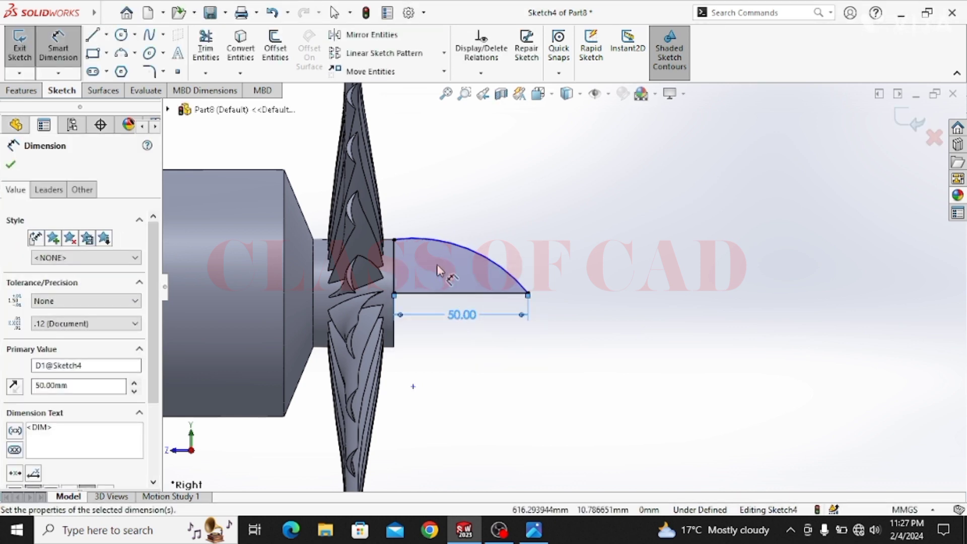
- Revolve the nose profile 360 degrees about its horizontal base line, merged with the shaft
{"action": "key", "text": "Escape"}
{"action": "left_click", "coordinate": [394, 240]}
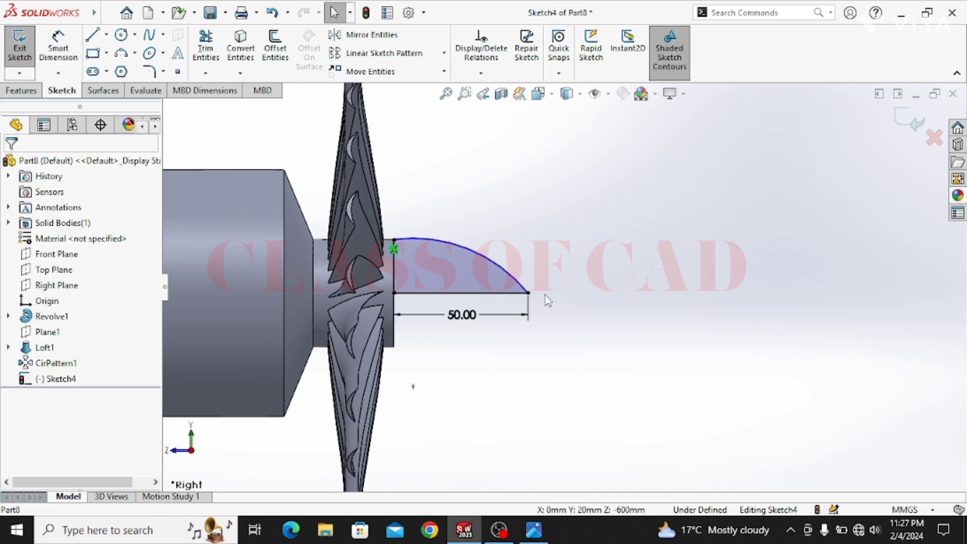
{"action": "left_click", "coordinate": [22, 91]}
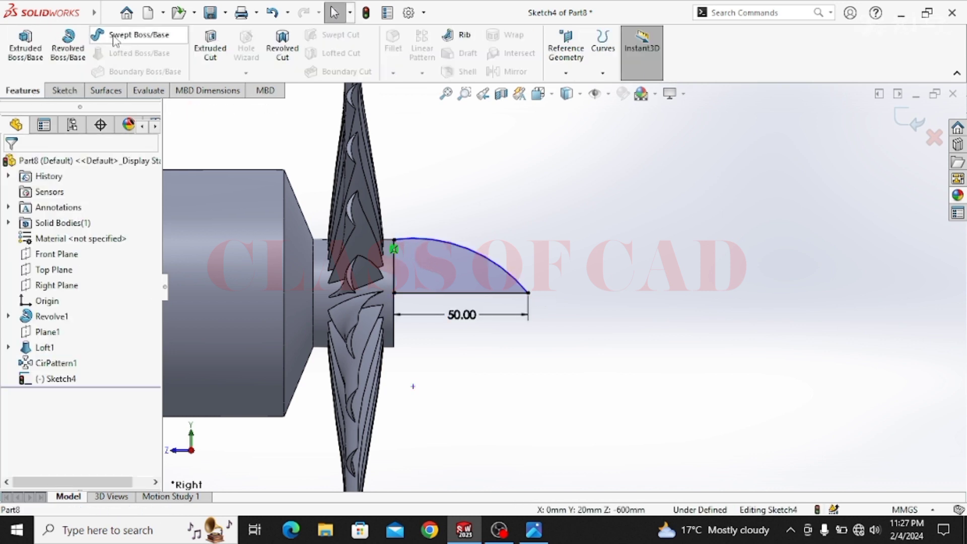
{"action": "left_click", "coordinate": [67, 47]}
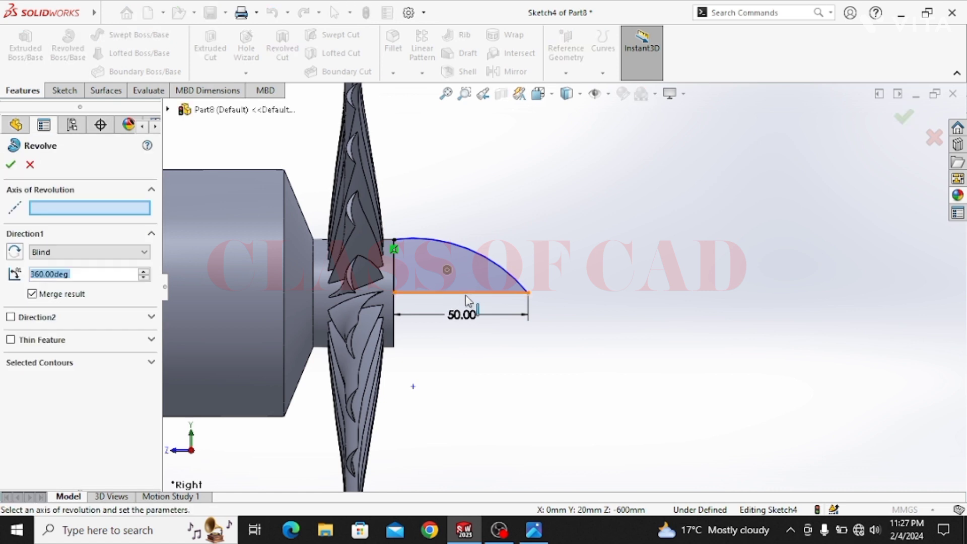
{"action": "left_click", "coordinate": [465, 294]}
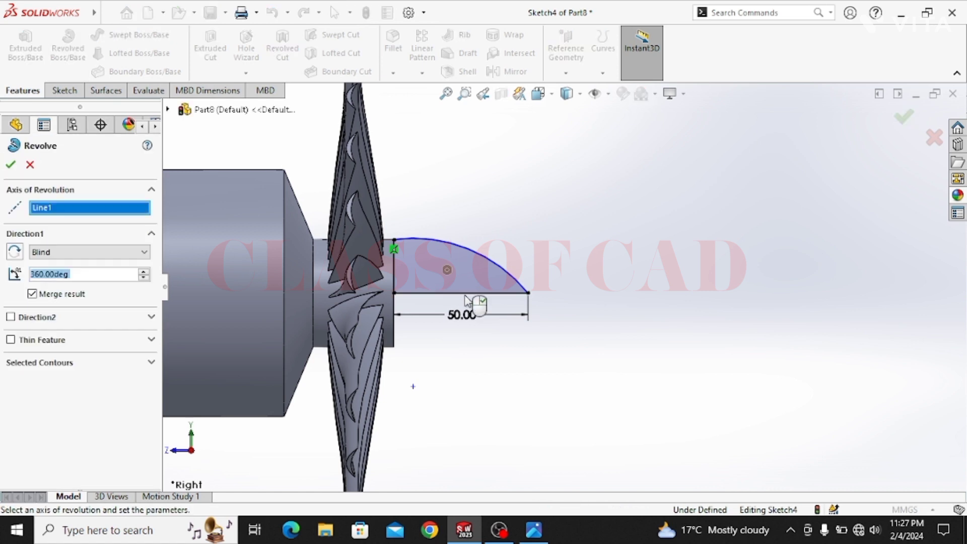
{"action": "left_click", "coordinate": [11, 165]}
{"action": "scroll", "coordinate": [507, 310], "scroll_direction": "up", "scroll_amount": 4}
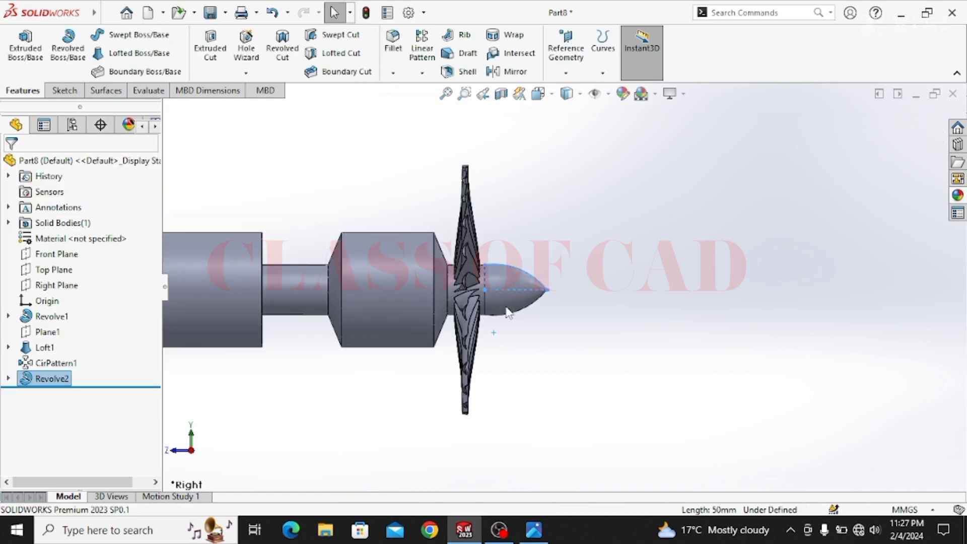
- Apply a dark grey color to the lofted blade and its circular pattern
{"action": "middle_click_drag", "start_coordinate": [507, 310], "coordinate": [324, 386]}
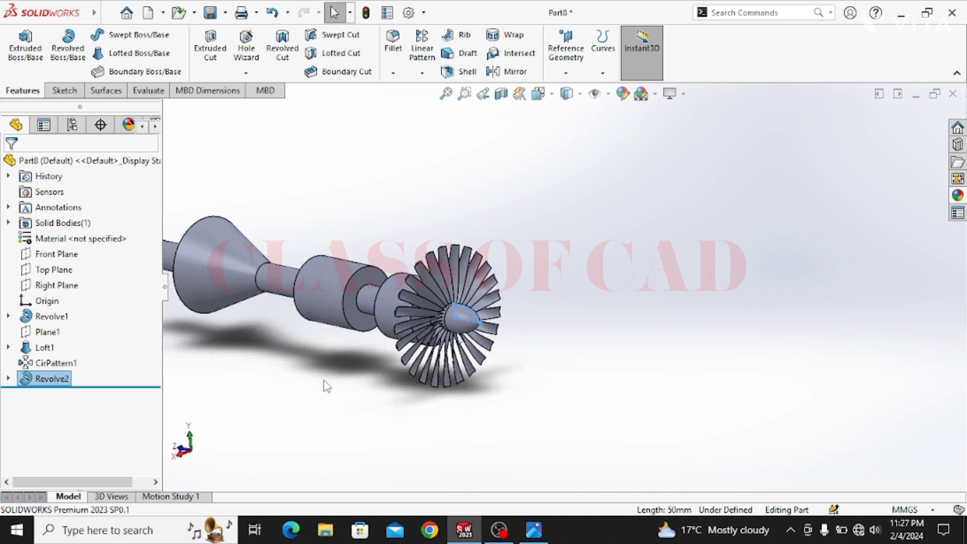
{"action": "left_click", "coordinate": [45, 348]}
{"action": "left_click", "coordinate": [55, 363], "text": "ctrl"}
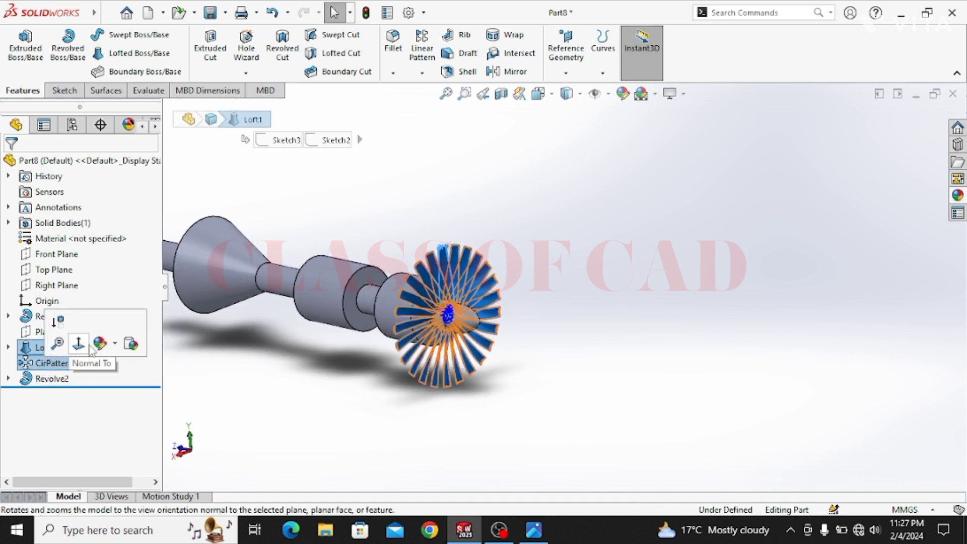
{"action": "left_click", "coordinate": [103, 345]}
{"action": "left_click", "coordinate": [110, 371]}
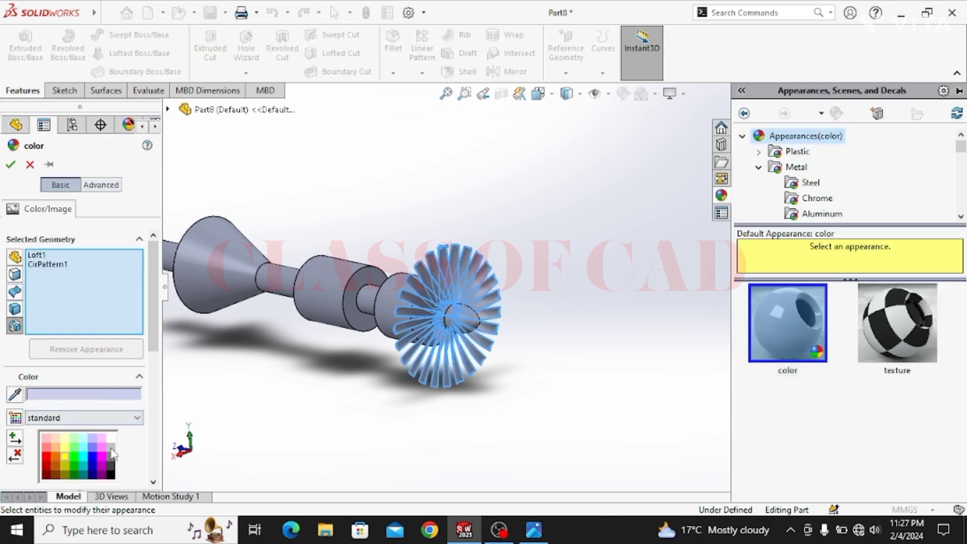
{"action": "left_click", "coordinate": [112, 472]}
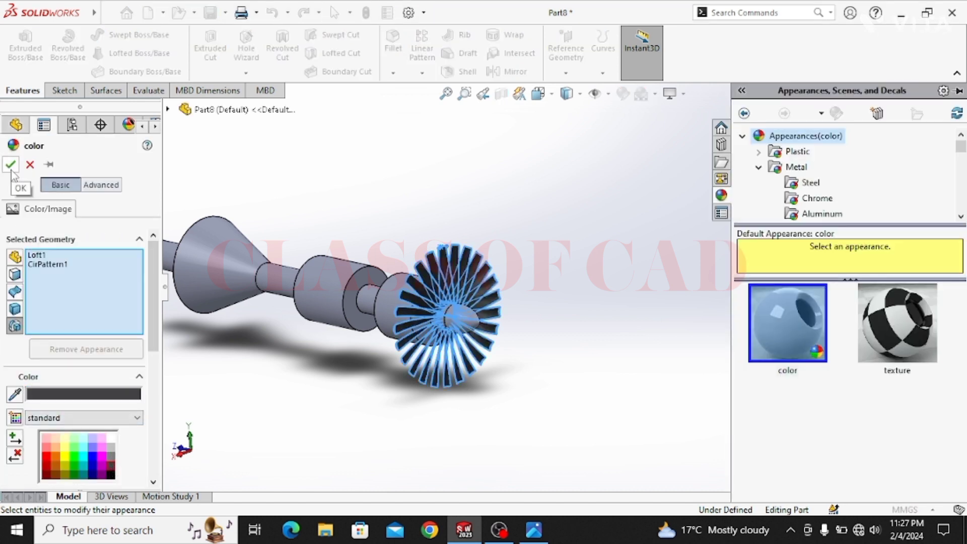
{"action": "left_click", "coordinate": [10, 165]}
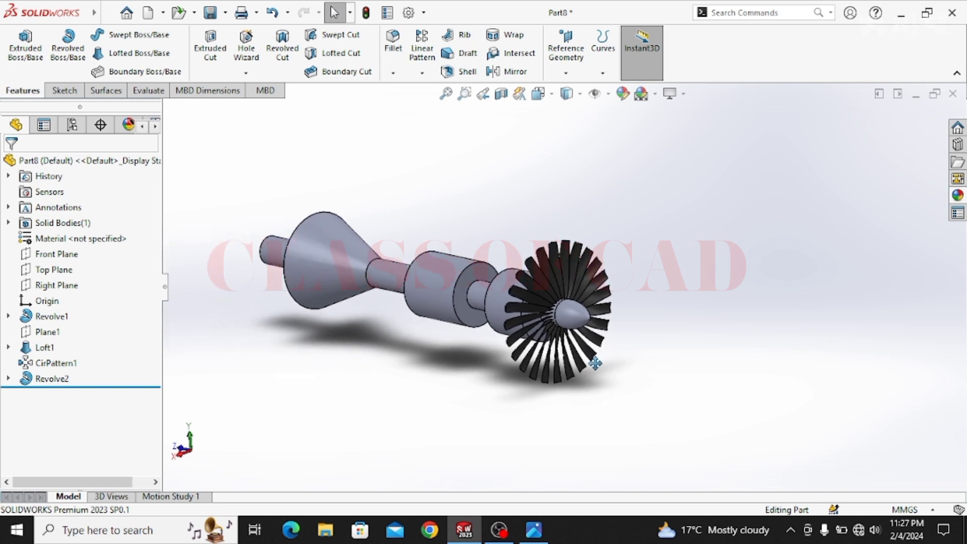
- Save the finished shaft in the JET folder as Part2, replacing the existing file
{"action": "middle_click_drag", "start_coordinate": [596, 363], "coordinate": [597, 385], "text": "ctrl"}
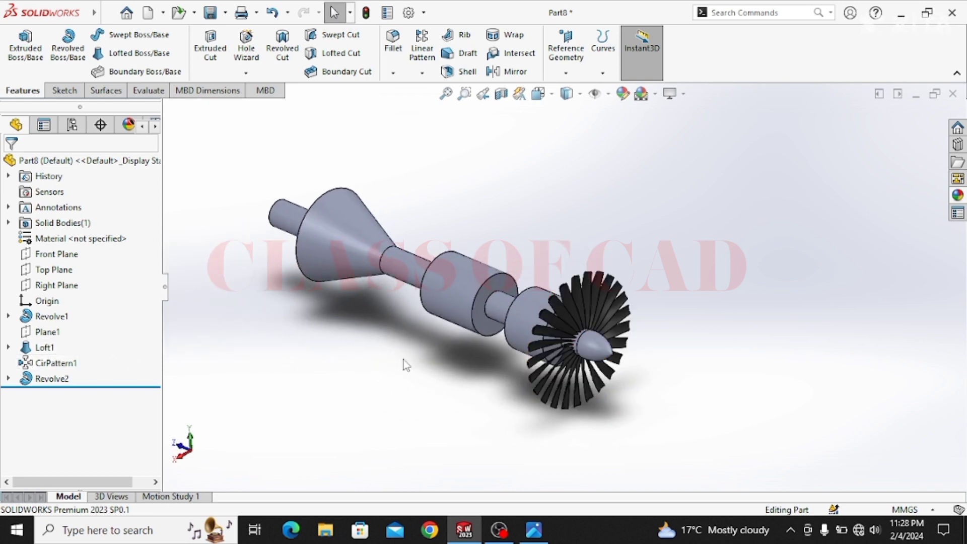
{"action": "key", "text": "ctrl+s"}
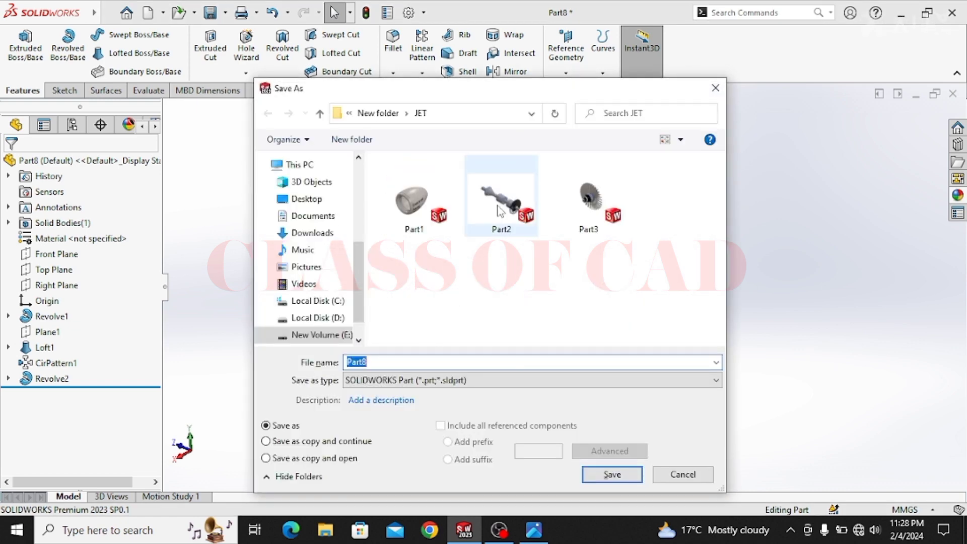
{"action": "left_click", "coordinate": [501, 220]}
{"action": "left_click", "coordinate": [595, 475]}
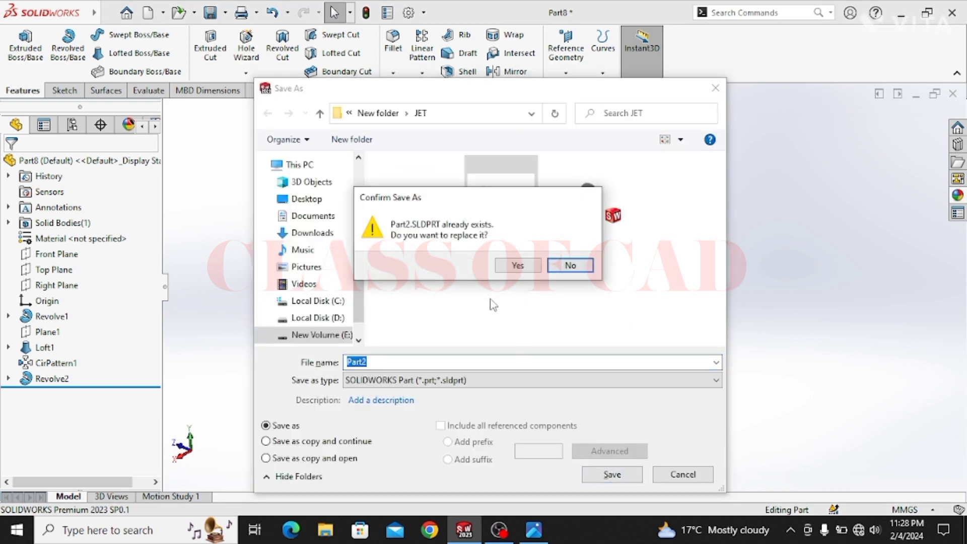
{"action": "left_click", "coordinate": [511, 266]}
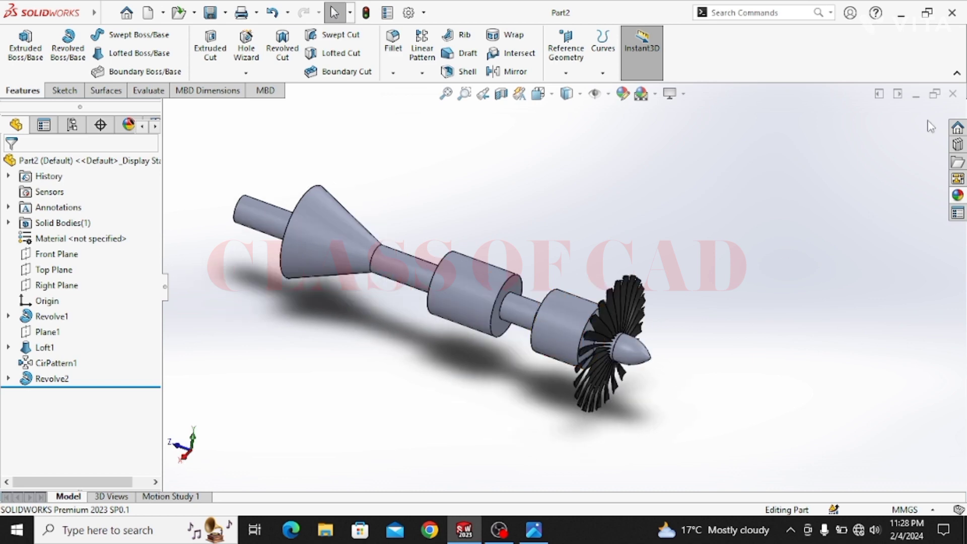
- Close the saved shaft and create a new part document
{"action": "left_click", "coordinate": [953, 94]}
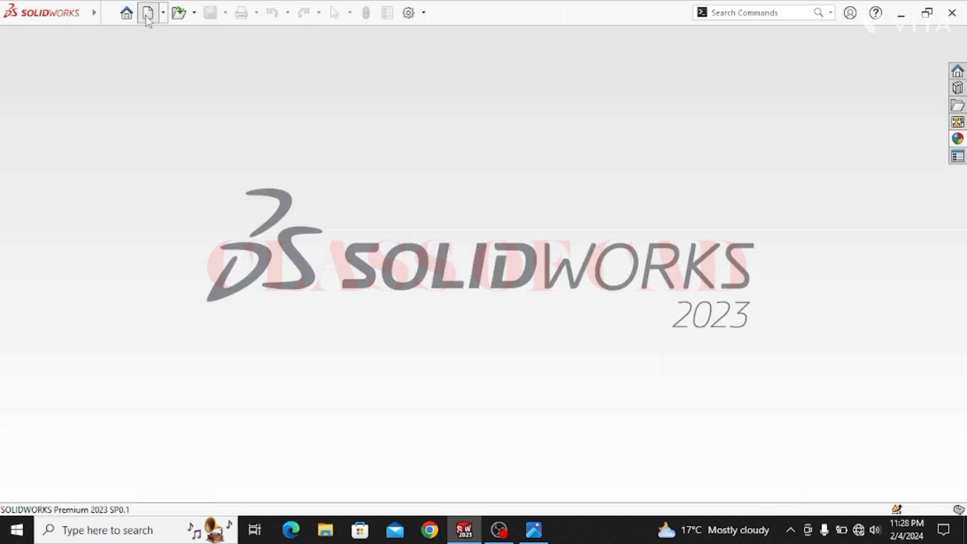
{"action": "left_click", "coordinate": [146, 15]}
{"action": "double_click", "coordinate": [340, 260]}
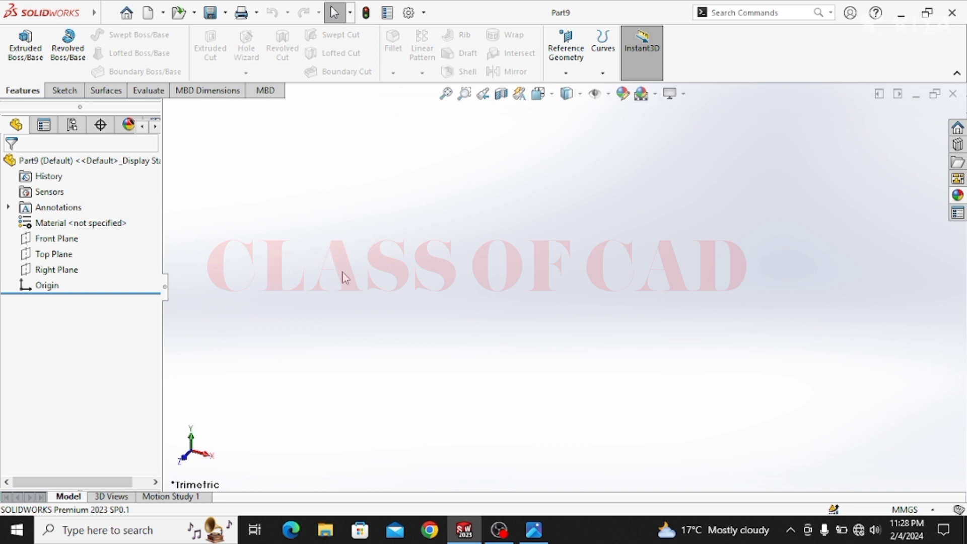
- Create a reference plane offset 60 mm above the Top Plane
{"action": "left_click", "coordinate": [61, 256]}
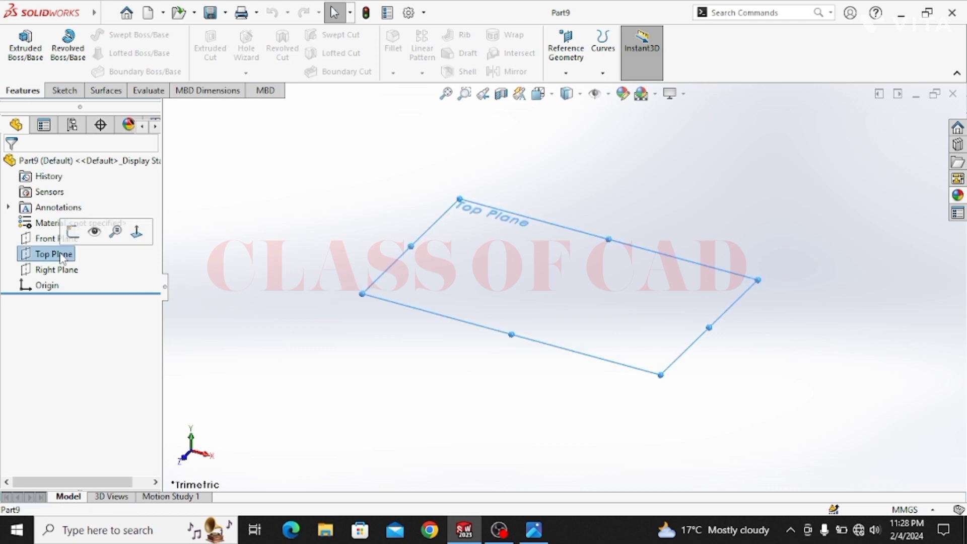
{"action": "left_click", "coordinate": [567, 72]}
{"action": "left_click", "coordinate": [577, 86]}
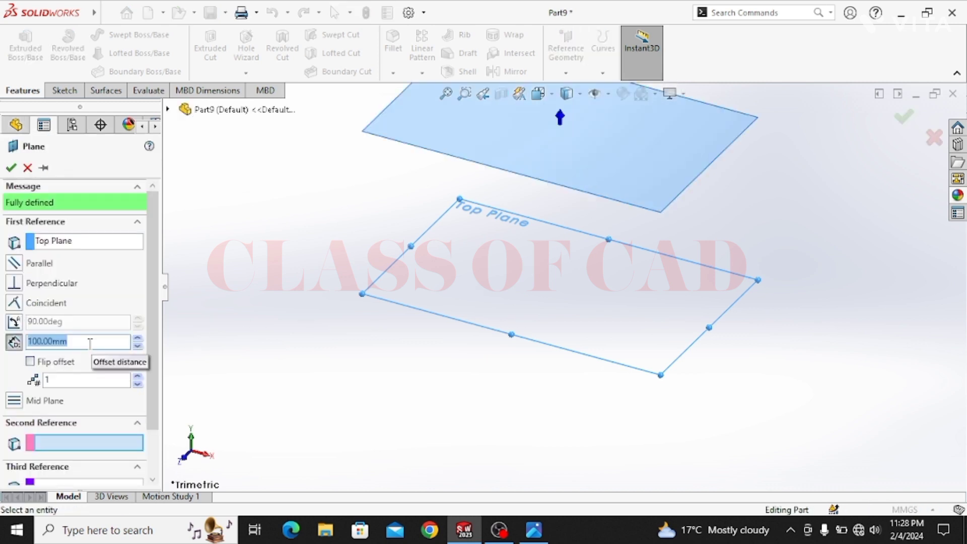
{"action": "type", "text": "40"}
{"action": "key", "text": "Return"}
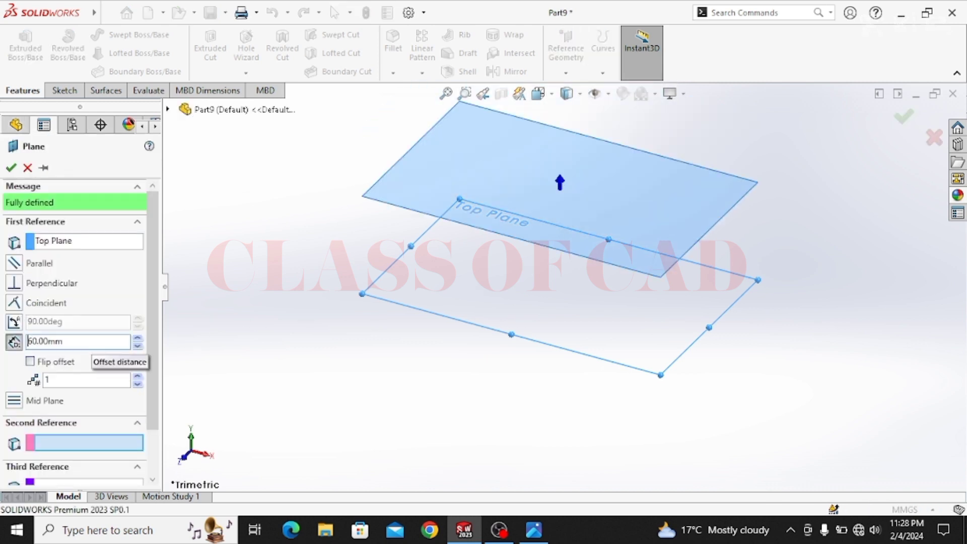
{"action": "left_click", "coordinate": [476, 364]}
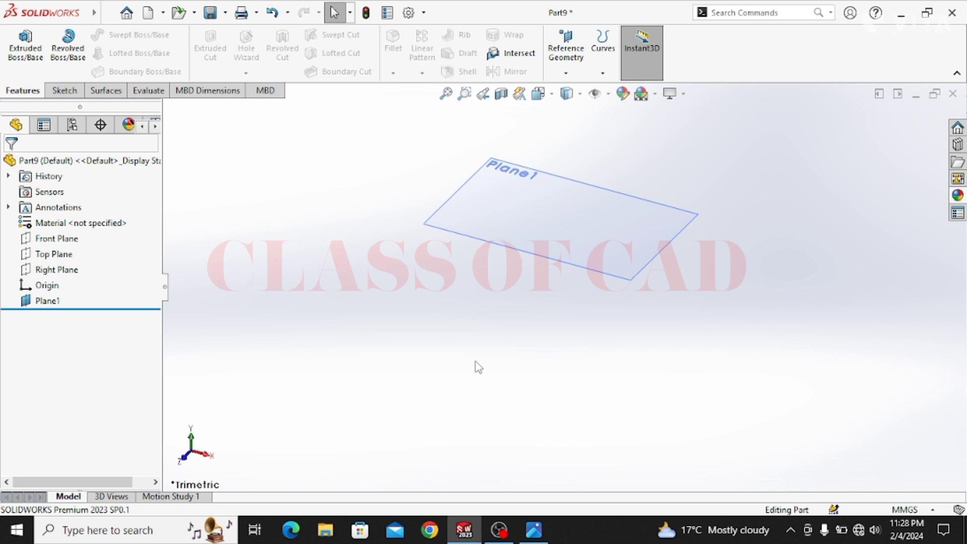
- Create a second reference plane offset 110 mm above Plane1
{"action": "scroll", "coordinate": [476, 362], "scroll_direction": "up", "scroll_amount": 3}
{"action": "scroll", "coordinate": [586, 135], "scroll_direction": "down", "scroll_amount": 3}
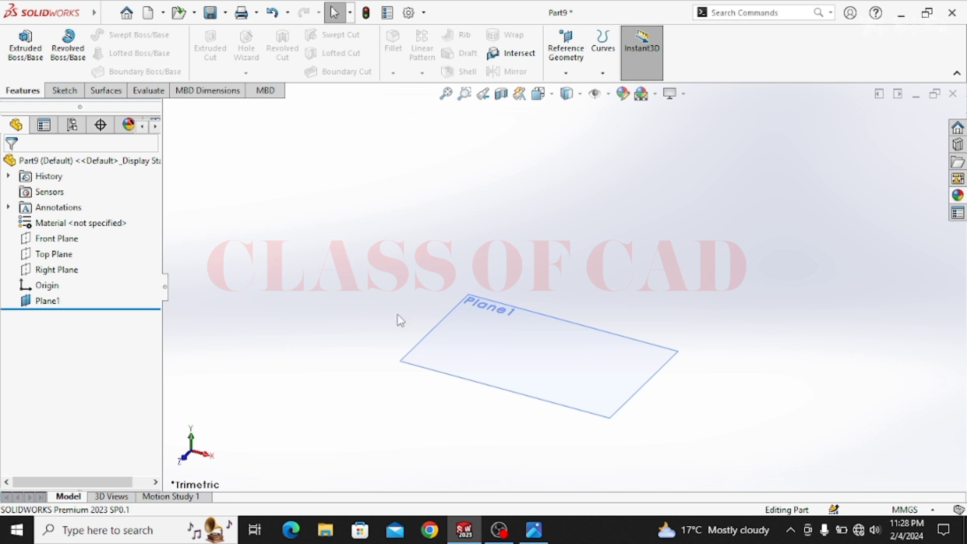
{"action": "left_click", "coordinate": [487, 324]}
{"action": "left_click", "coordinate": [566, 74]}
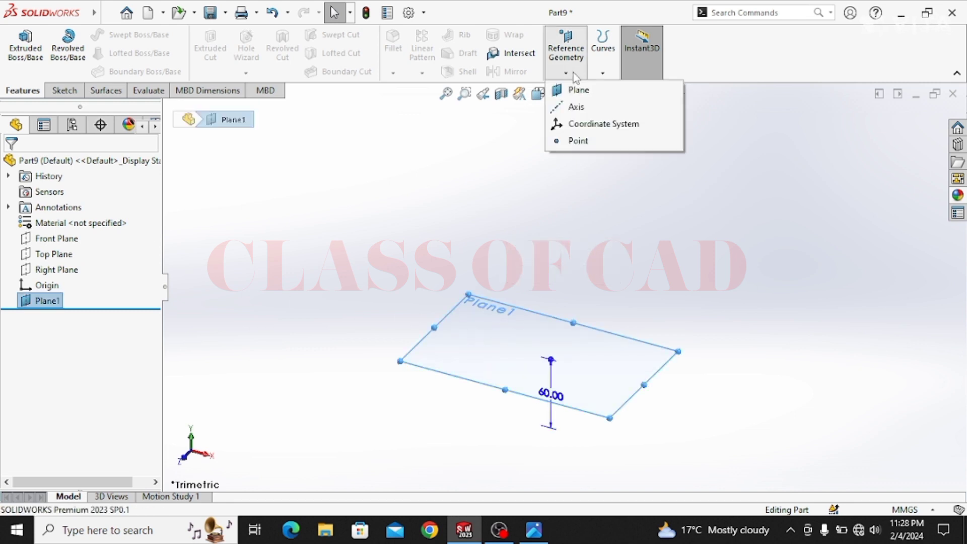
{"action": "left_click", "coordinate": [575, 90]}
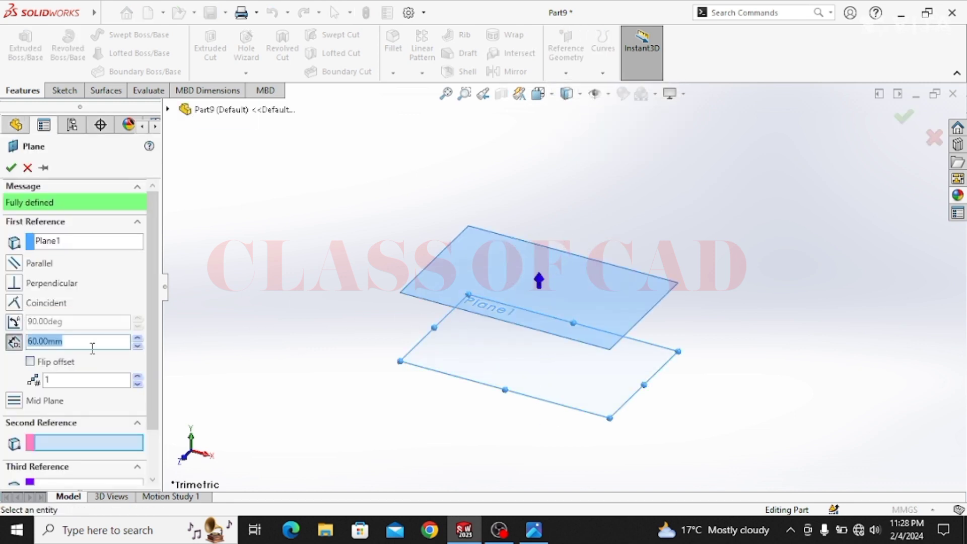
{"action": "type", "text": "110"}
{"action": "key", "text": "Return"}
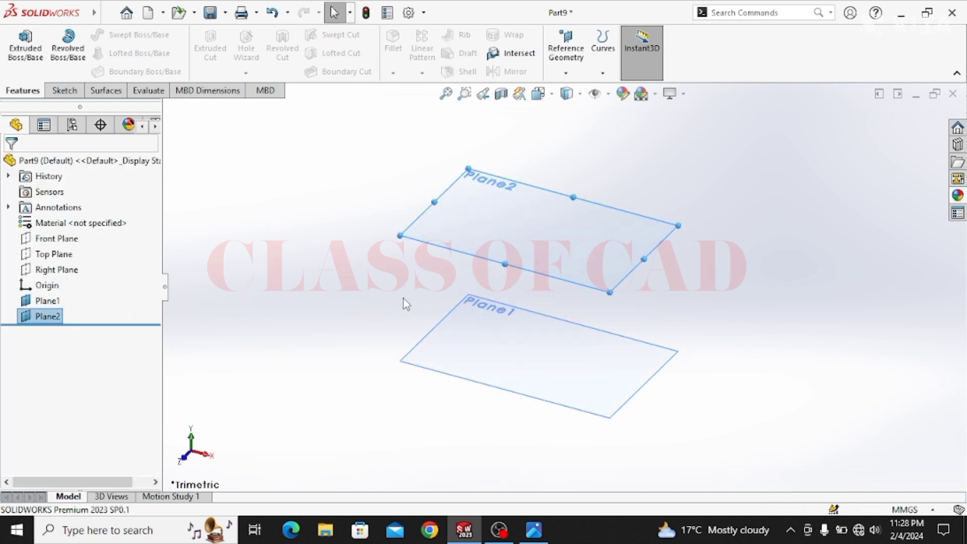
{"action": "left_click", "coordinate": [383, 306]}
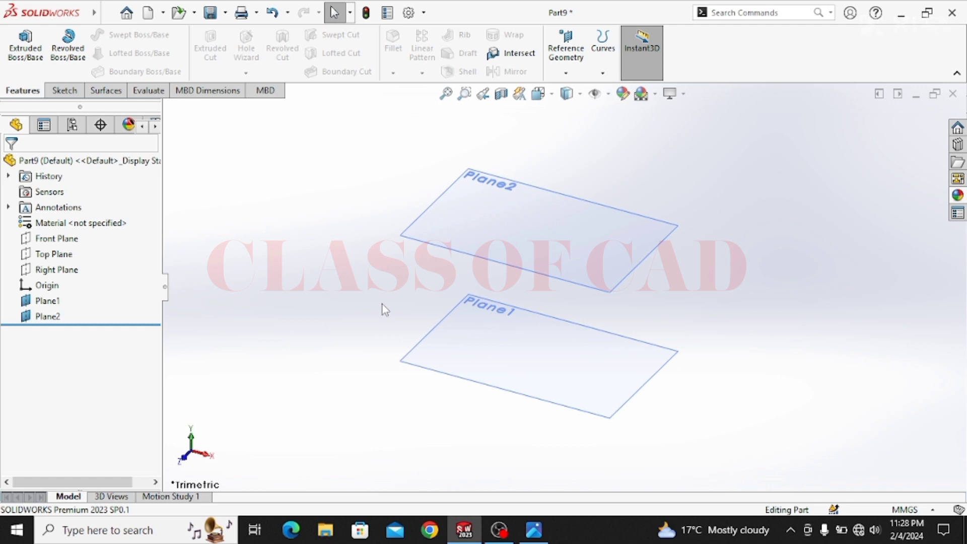
- Start a sketch on Plane2 and draw a three-point spline from directly above the origin, curving up to about X 41 mm, Y 121 mm
{"action": "left_click", "coordinate": [489, 218]}
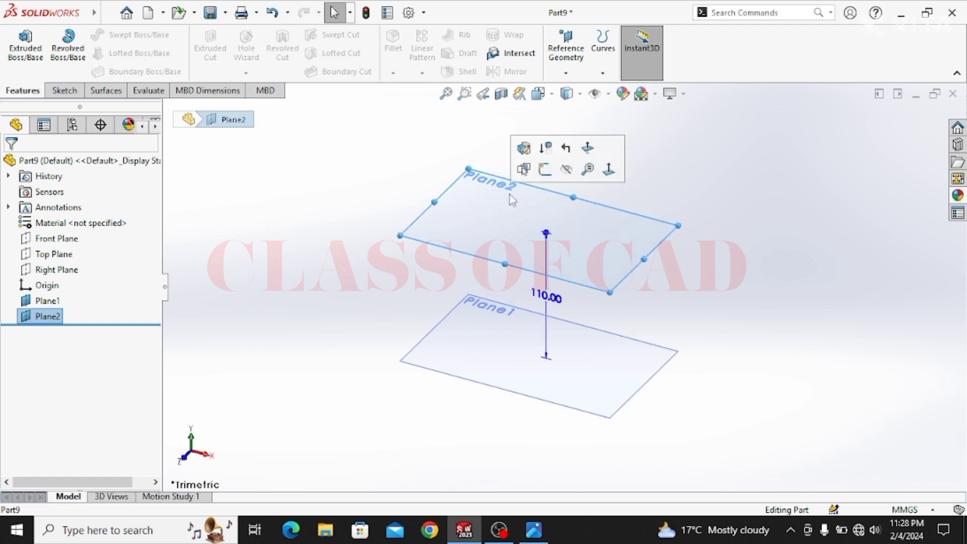
{"action": "left_click", "coordinate": [537, 169]}
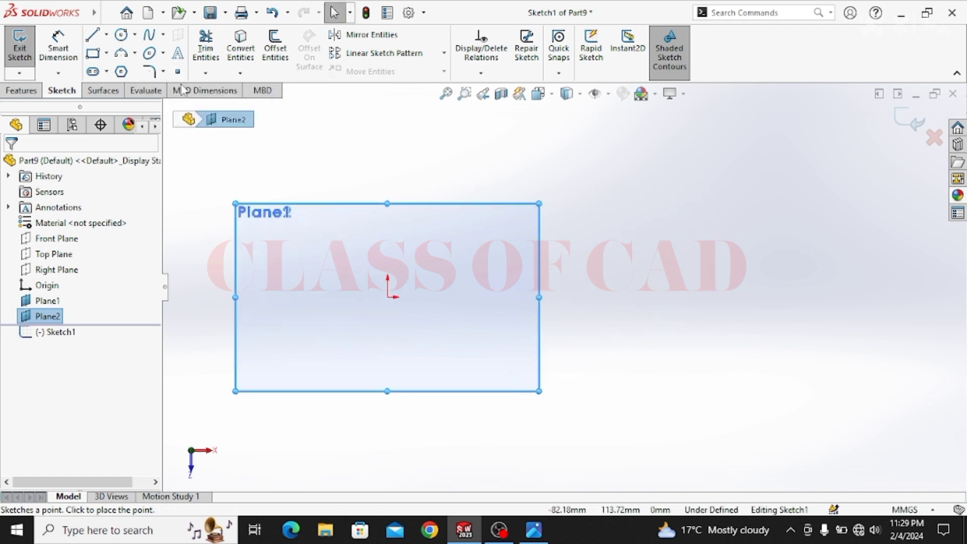
{"action": "left_click", "coordinate": [151, 37]}
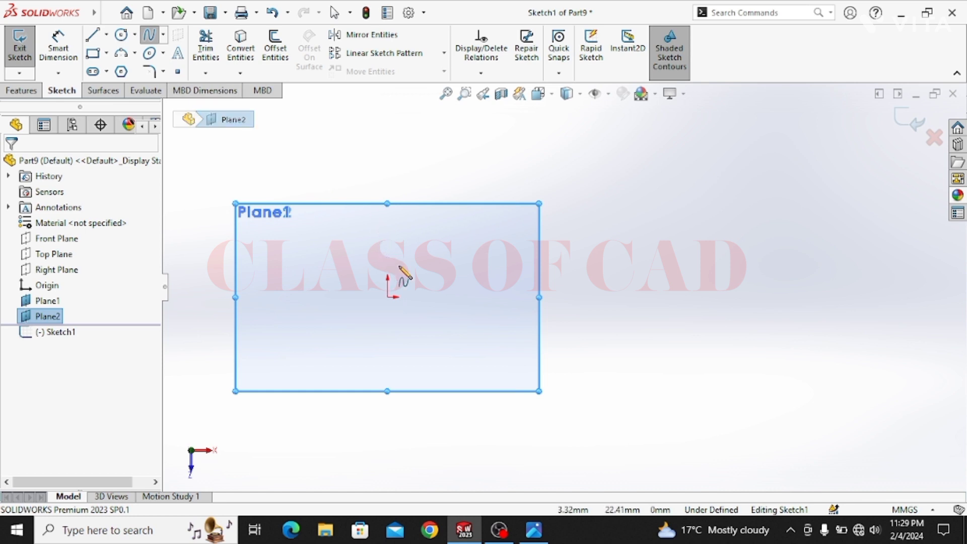
{"action": "middle_click_drag", "start_coordinate": [464, 307], "coordinate": [430, 320], "text": "ctrl"}
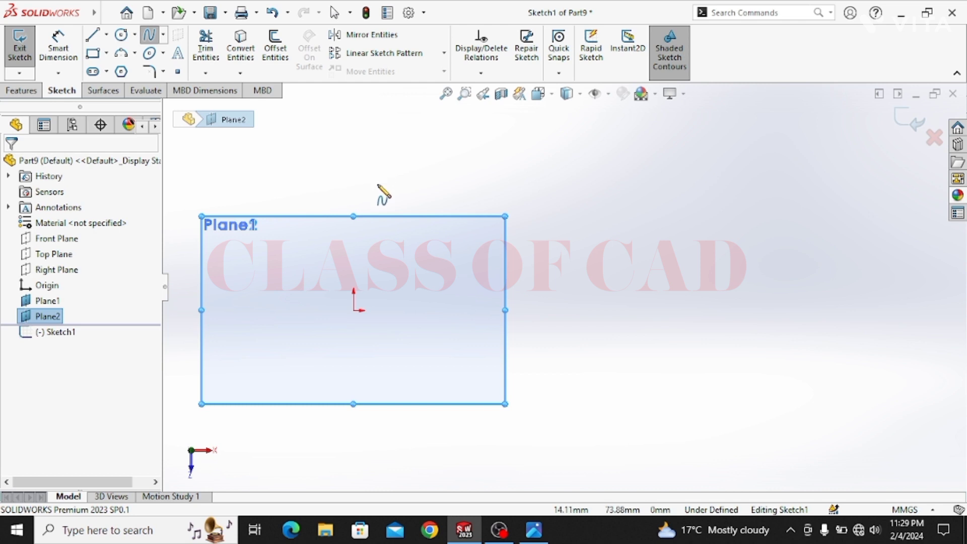
{"action": "left_click", "coordinate": [353, 164]}
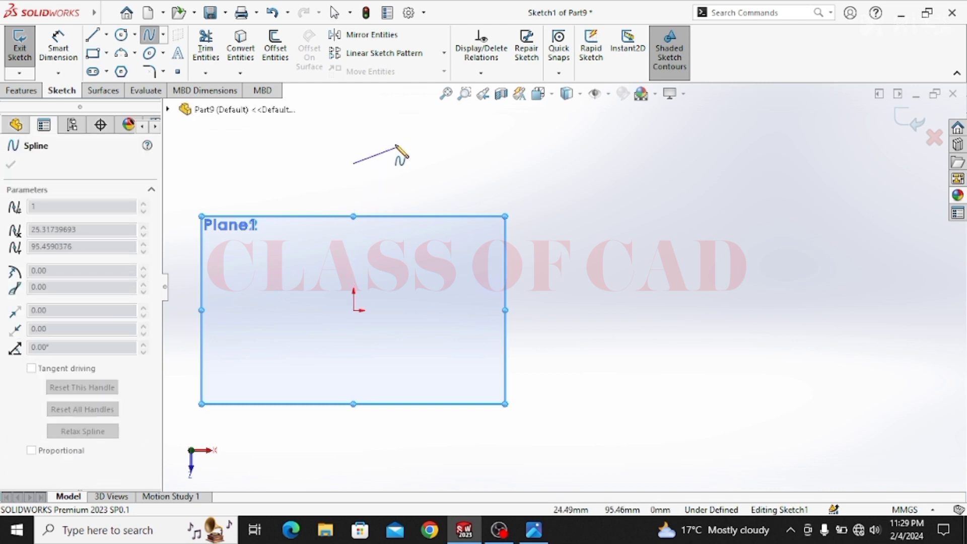
{"action": "left_click", "coordinate": [396, 141]}
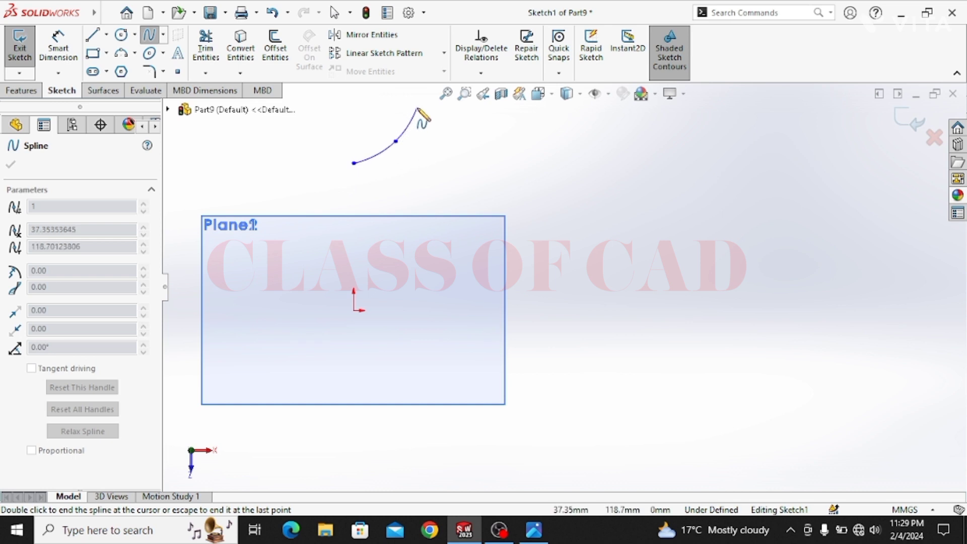
{"action": "middle_click_drag", "start_coordinate": [420, 107], "coordinate": [445, 175], "text": "ctrl"}
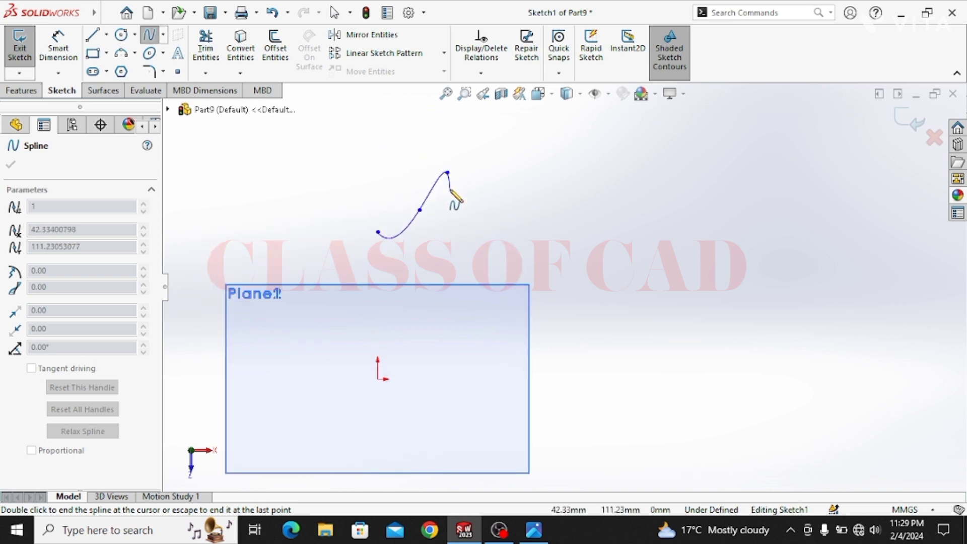
{"action": "double_click", "coordinate": [447, 173]}
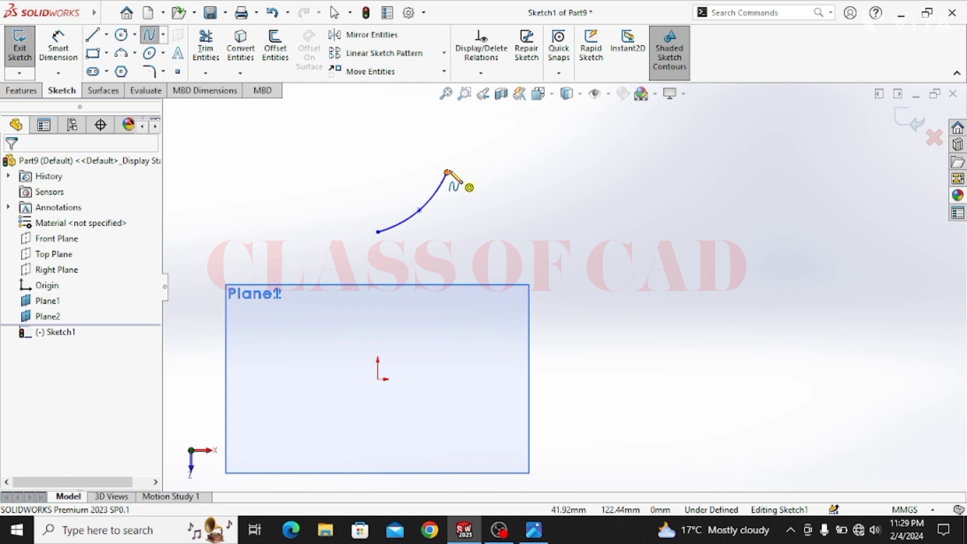
- Draw a second three-point spline below the first, joining its upper and lower endpoints to close a crescent-shaped blade profile
{"action": "left_click", "coordinate": [447, 172]}
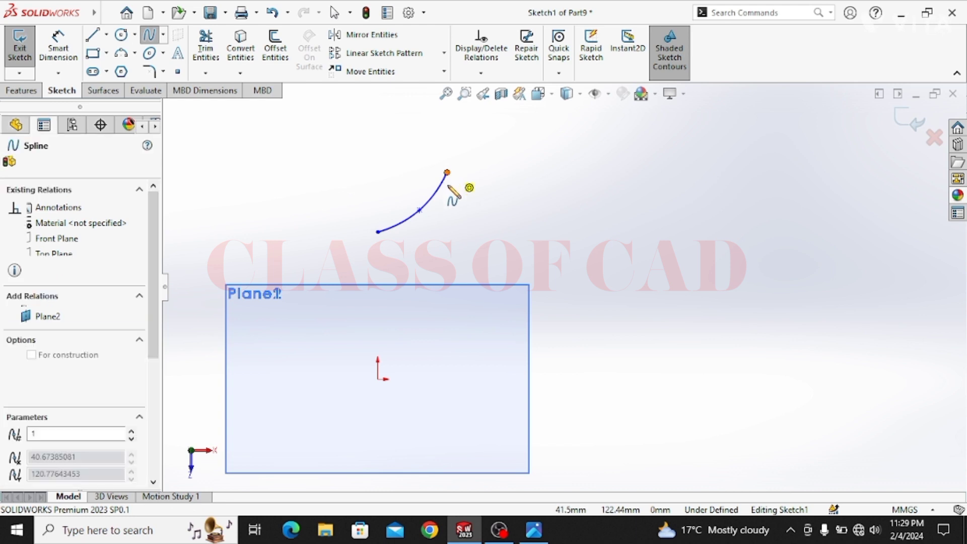
{"action": "left_click", "coordinate": [427, 219]}
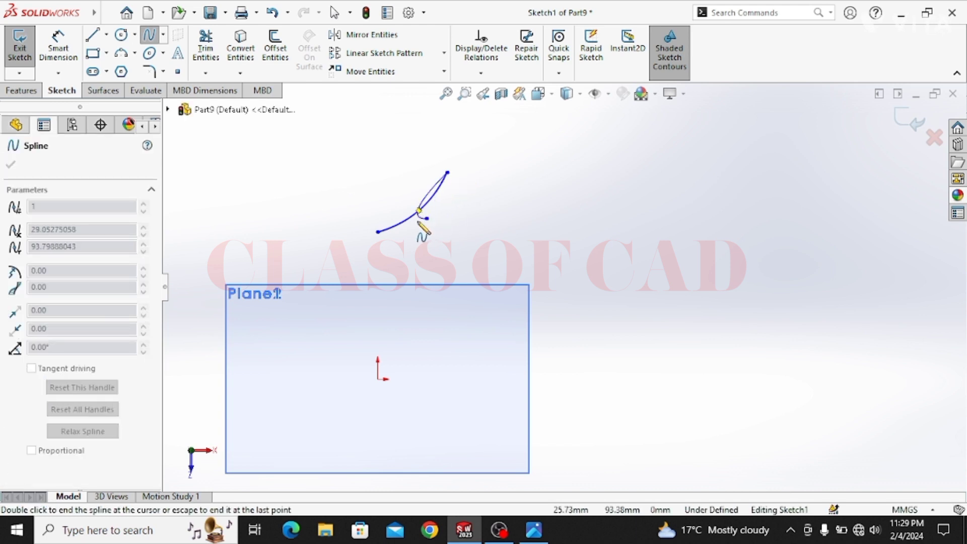
{"action": "double_click", "coordinate": [378, 232]}
{"action": "key", "text": "Escape"}
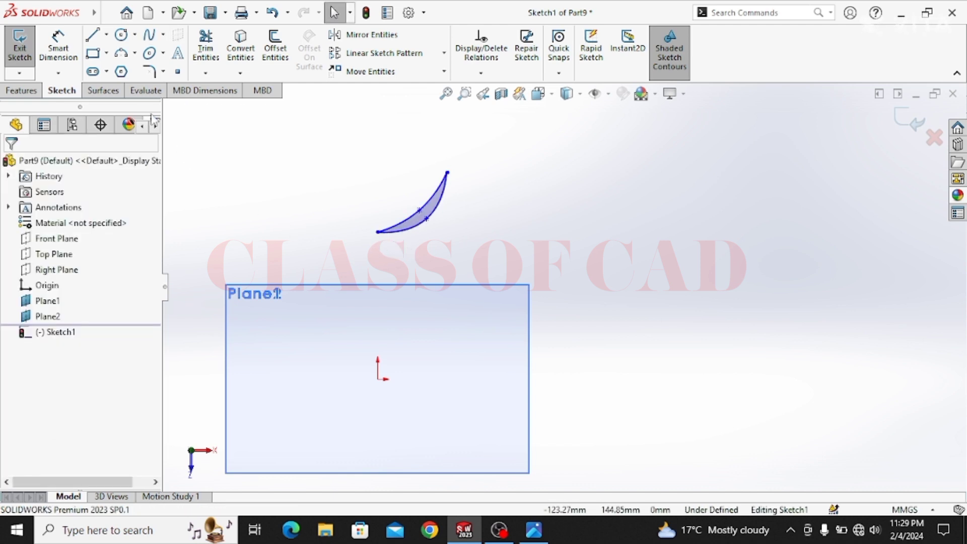
- Dimension the blade profile's lower endpoint 128.6 mm vertically from the origin
{"action": "left_click", "coordinate": [58, 51]}
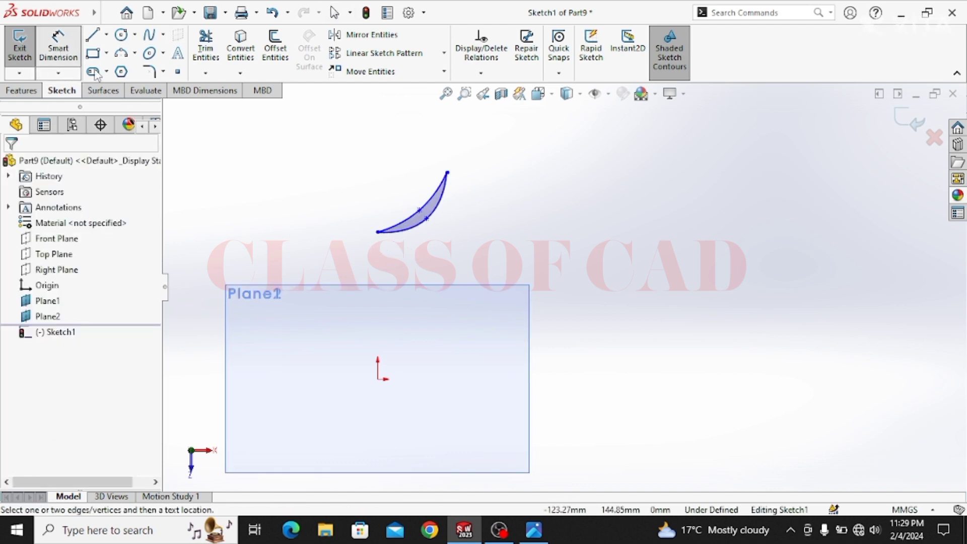
{"action": "left_click", "coordinate": [378, 232]}
{"action": "left_click", "coordinate": [378, 379]}
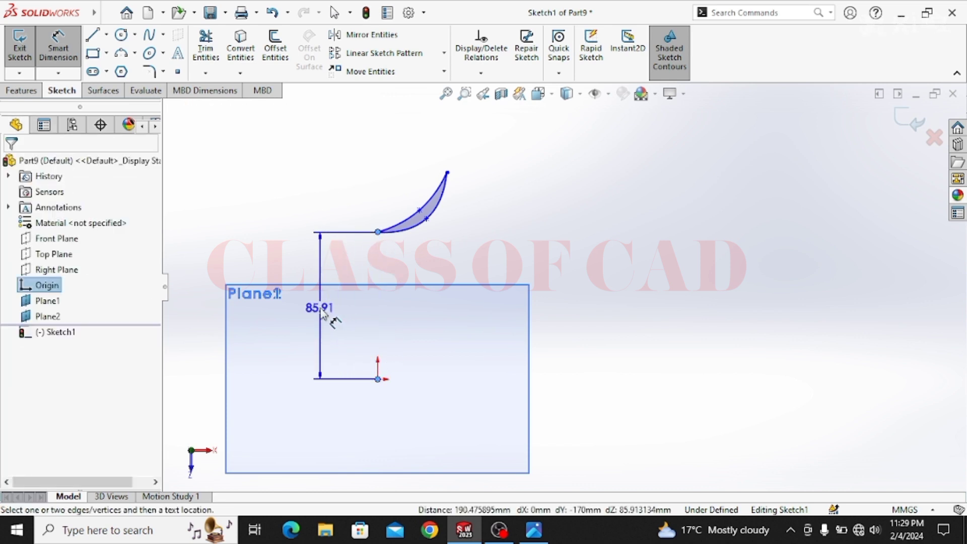
{"action": "left_click", "coordinate": [322, 312]}
{"action": "type", "text": "12"}
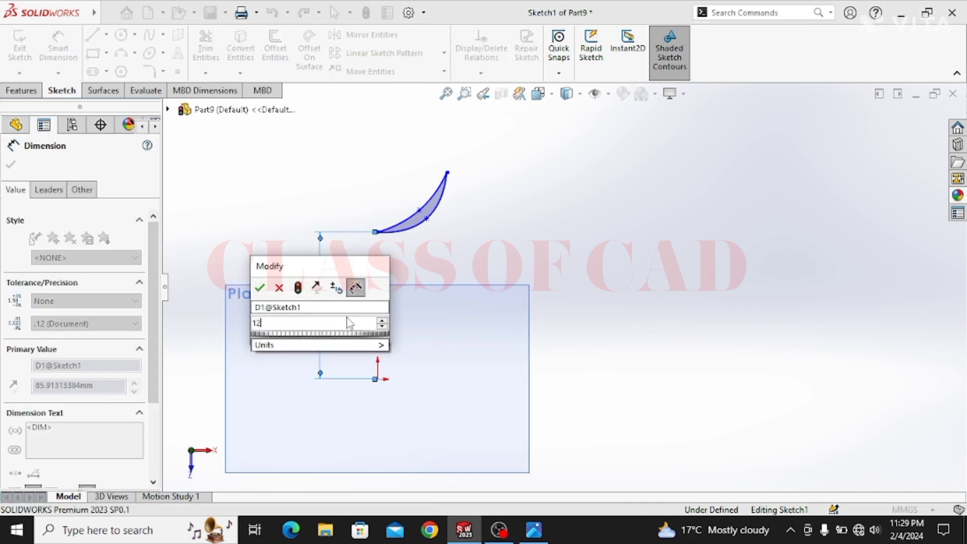
{"action": "type", "text": "8.6"}
{"action": "key", "text": "Return"}
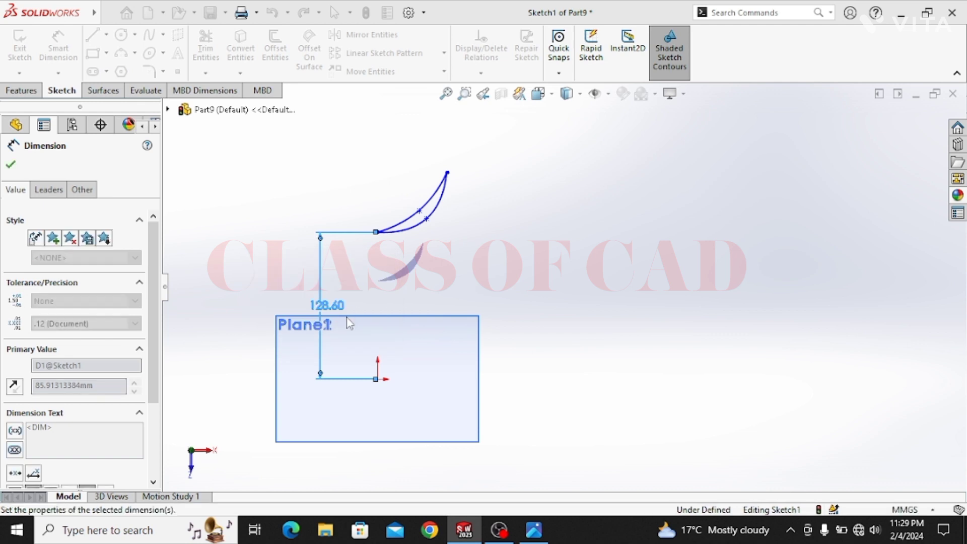
- Dimension the horizontal distance between the blade profile's two endpoints as 32.8 mm
{"action": "left_click", "coordinate": [377, 232]}
{"action": "left_click", "coordinate": [446, 174]}
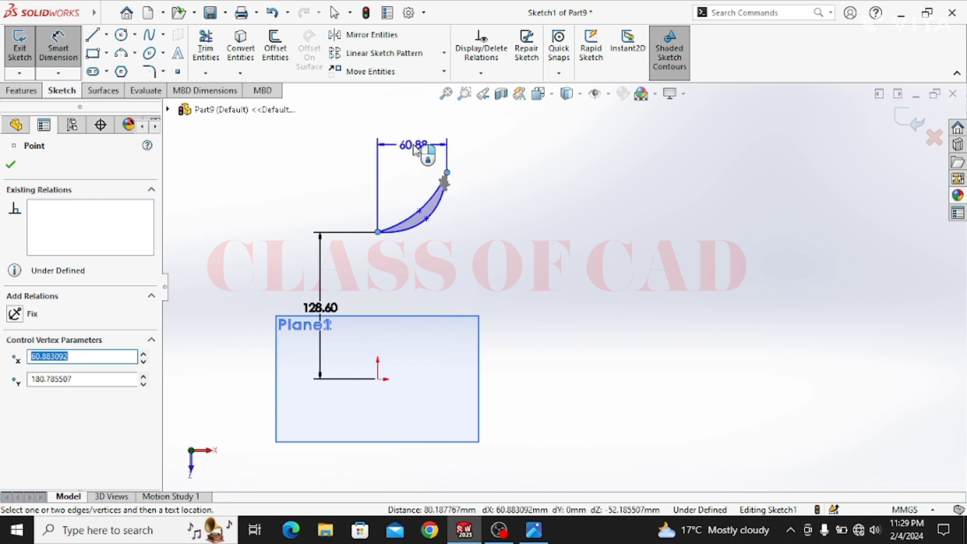
{"action": "left_click", "coordinate": [414, 147]}
{"action": "type", "text": "62.8"}
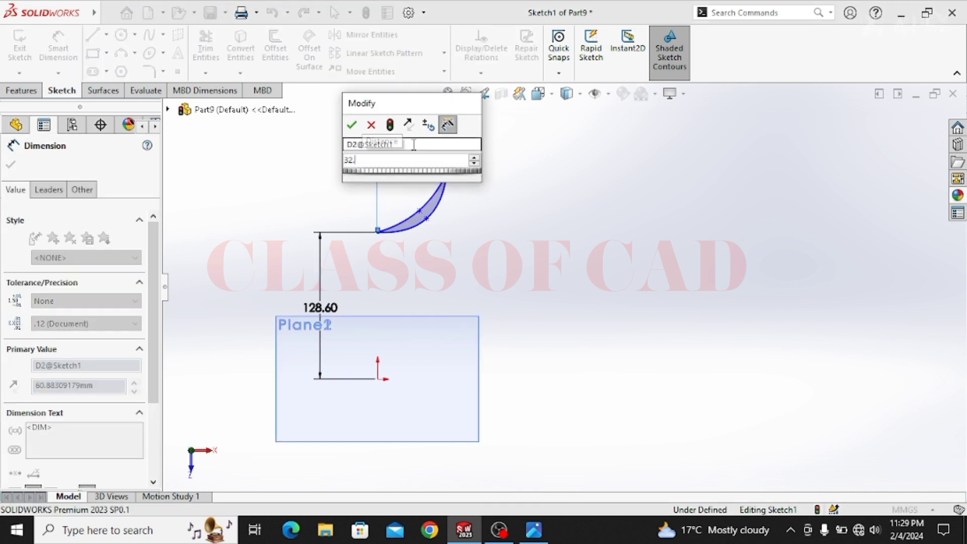
{"action": "key", "text": "Return"}
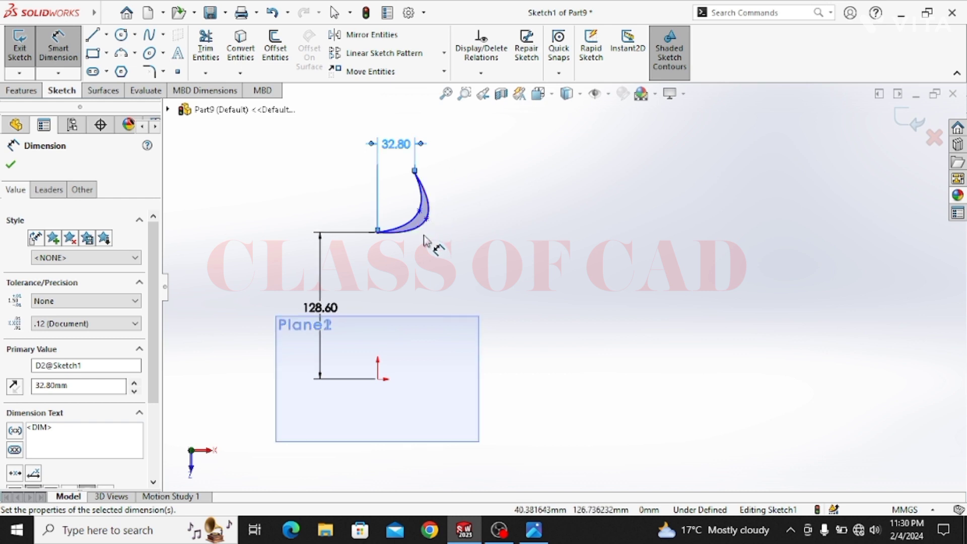
- Dimension the vertical distance between the blade profile's two endpoints as 32.5 mm
{"action": "left_click", "coordinate": [378, 232]}
{"action": "left_click", "coordinate": [416, 174]}
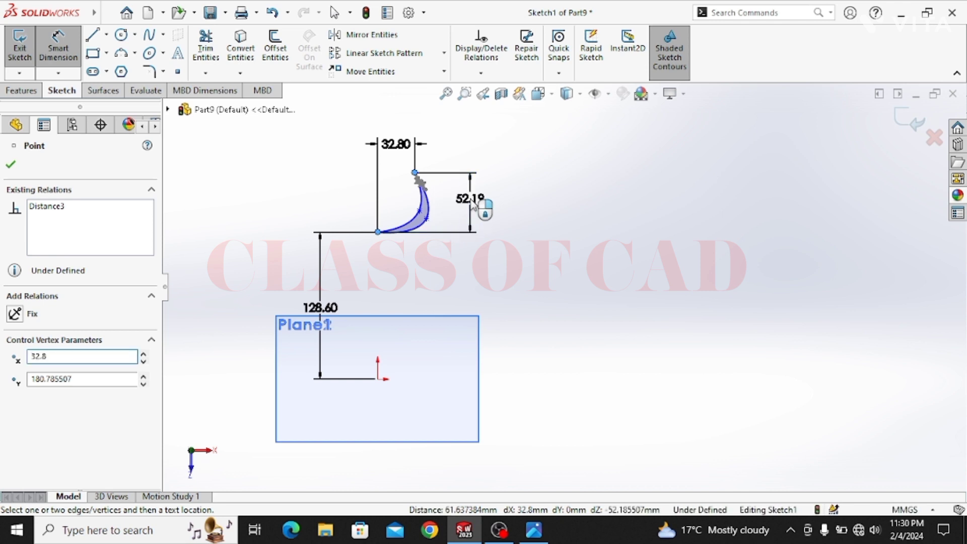
{"action": "left_click", "coordinate": [484, 208]}
{"action": "type", "text": "32.5"}
{"action": "key", "text": "Return"}
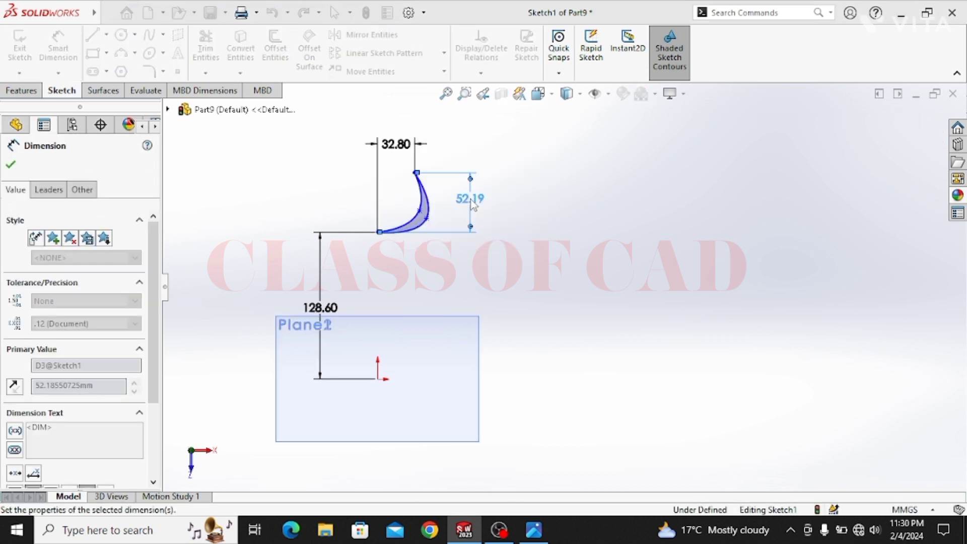
- Reshape the crescent by moving the inner spline's middle point to about X 24, Y 143 mm and the outer one's to about X 25.5, Y 139.5 mm
{"action": "scroll", "coordinate": [428, 240], "scroll_direction": "down", "scroll_amount": 3}
{"action": "scroll", "coordinate": [428, 240], "scroll_direction": "down", "scroll_amount": 3}
{"action": "key", "text": "Escape"}
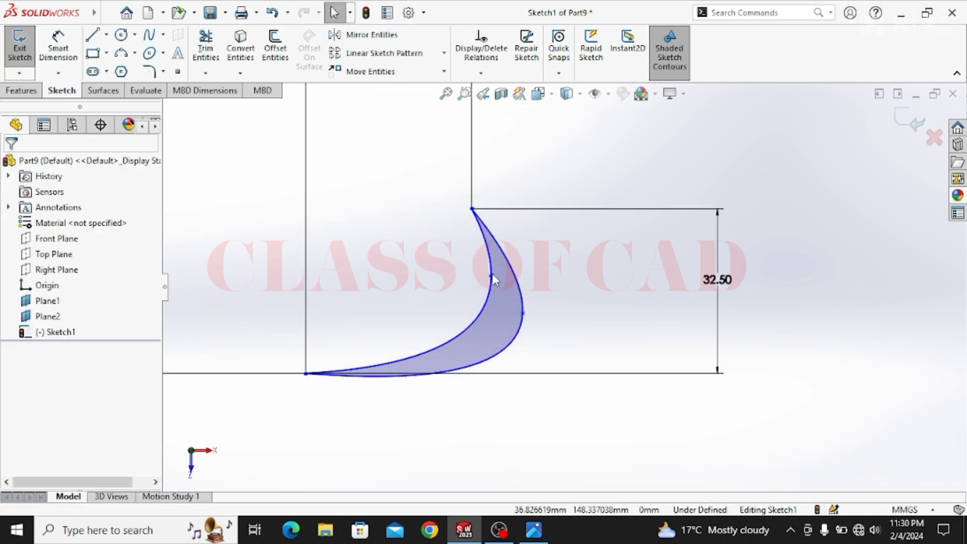
{"action": "left_click_drag", "start_coordinate": [492, 279], "coordinate": [425, 301]}
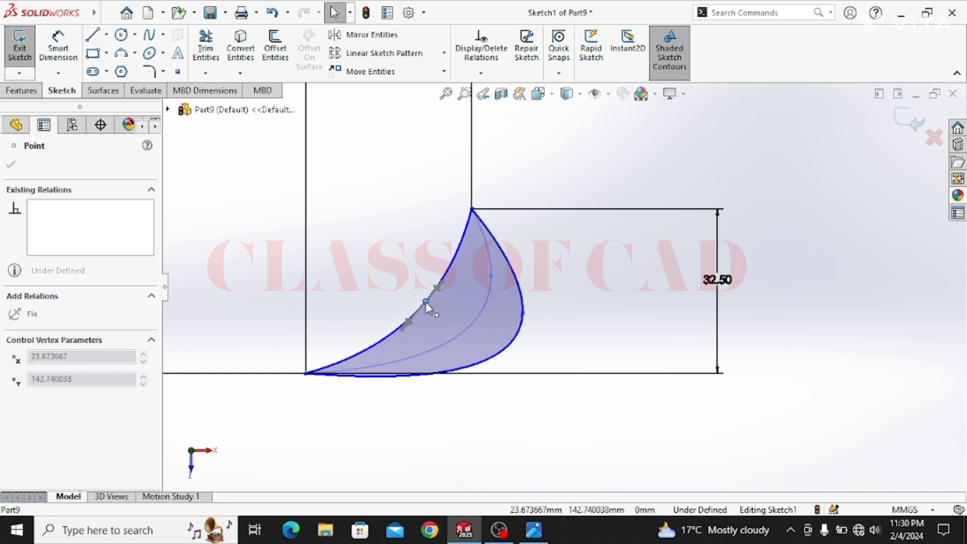
{"action": "left_click_drag", "start_coordinate": [523, 313], "coordinate": [436, 319]}
{"action": "scroll", "coordinate": [537, 331], "scroll_direction": "up", "scroll_amount": 3}
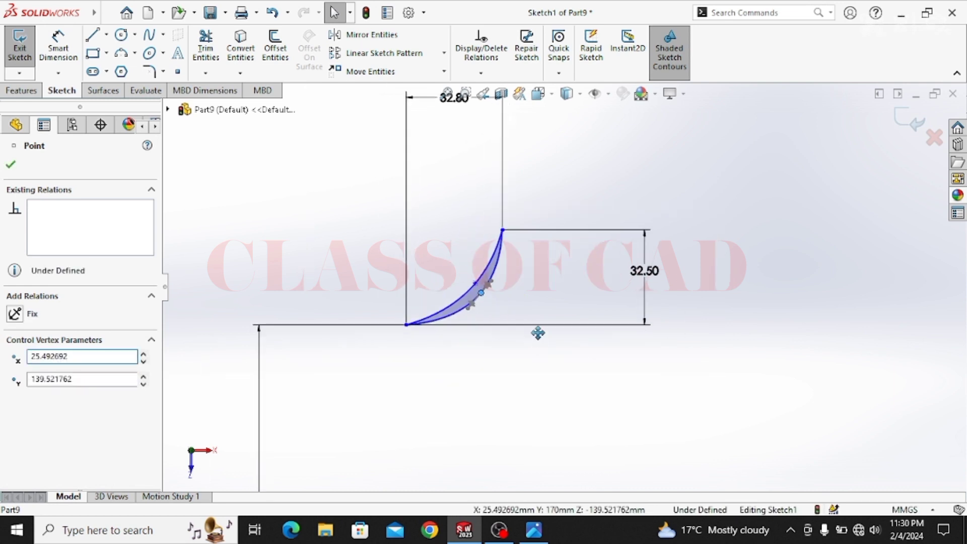
{"action": "key", "text": "Escape"}
- Try to dimension the gap directly between the two spline curves
{"action": "left_click", "coordinate": [58, 43]}
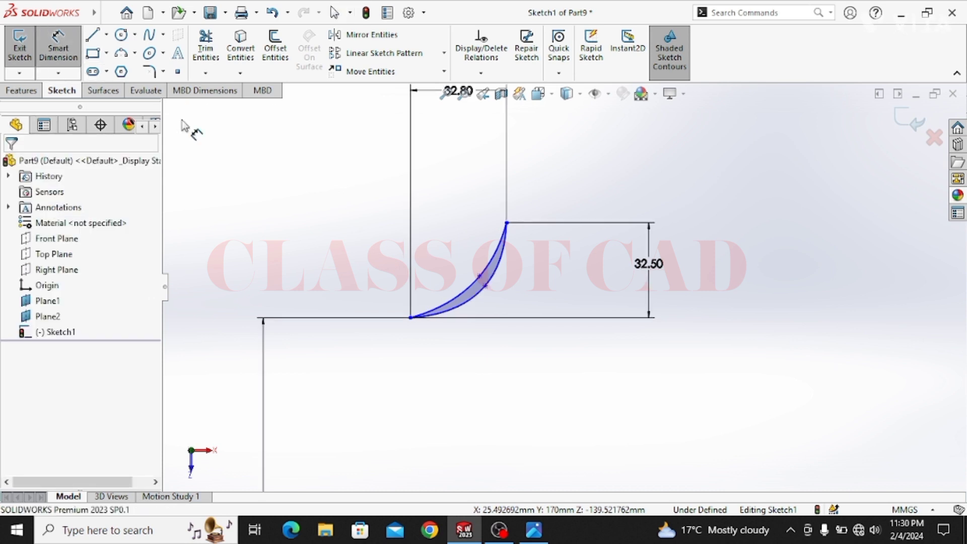
{"action": "left_click", "coordinate": [472, 284]}
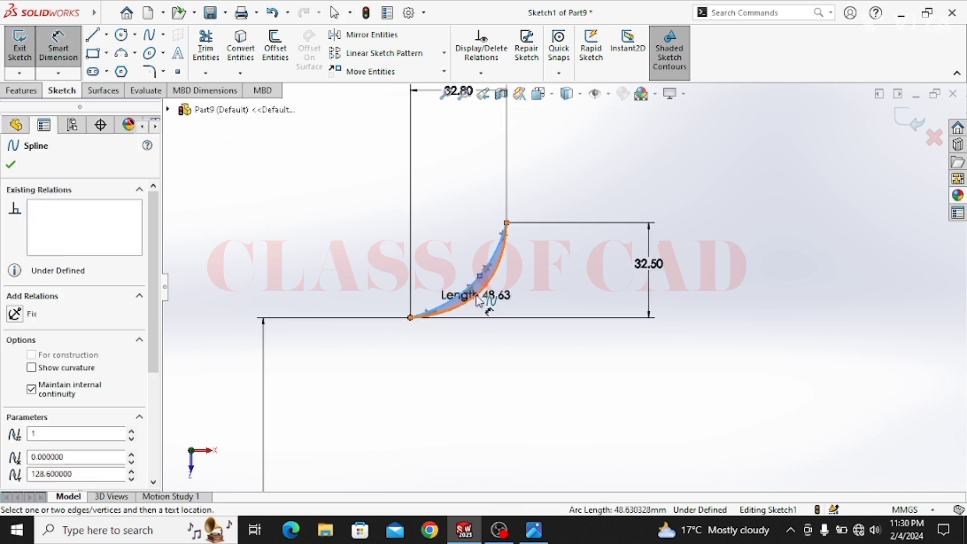
{"action": "left_click", "coordinate": [475, 296]}
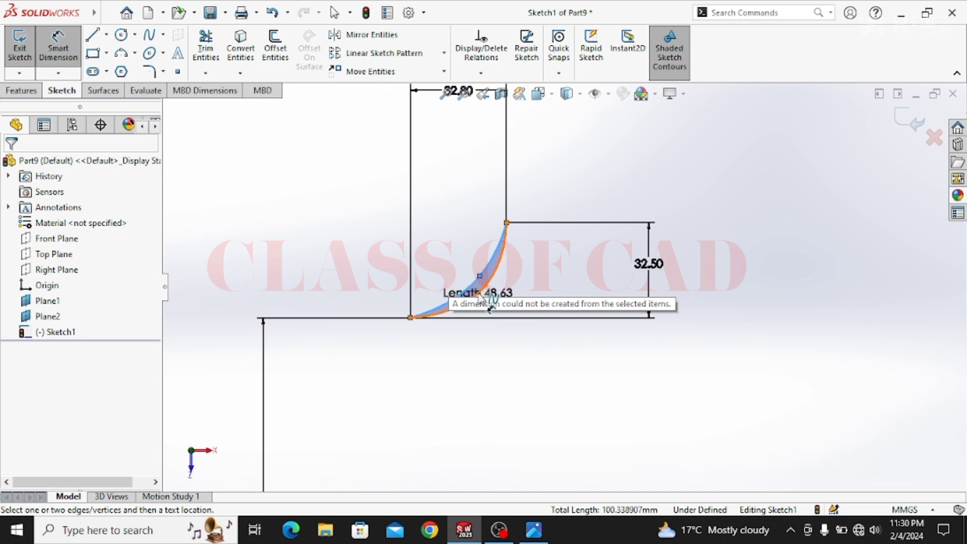
{"action": "left_click", "coordinate": [480, 293]}
{"action": "key", "text": "Escape"}
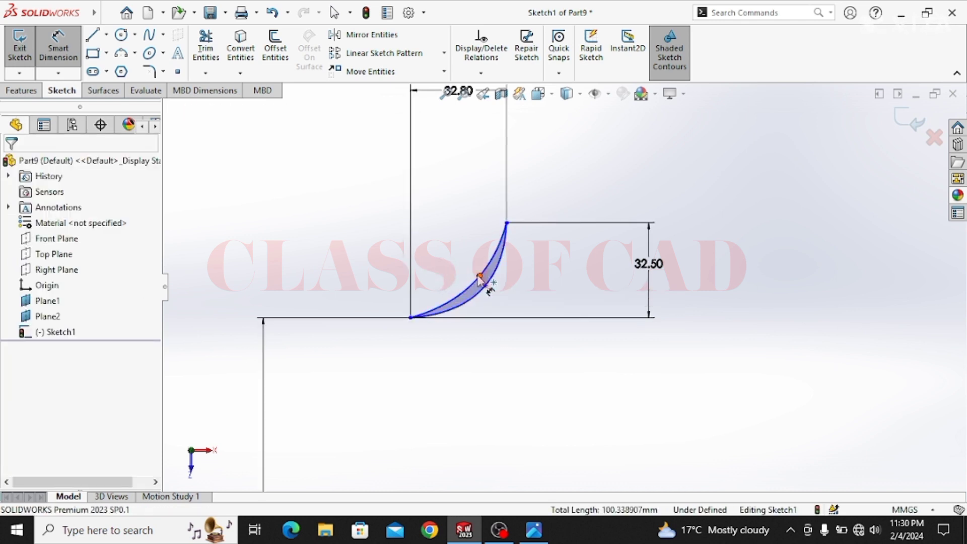
- Dimension the distance between the two splines' middle points as 3 mm
{"action": "left_click", "coordinate": [479, 276]}
{"action": "left_click", "coordinate": [485, 286]}
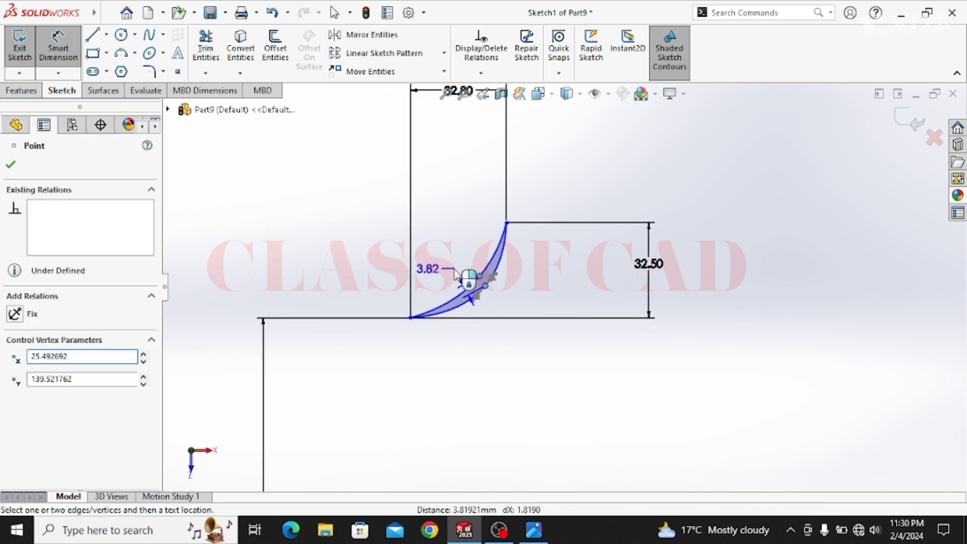
{"action": "left_click", "coordinate": [464, 278]}
{"action": "type", "text": "3.00mm"}
{"action": "key", "text": "Return"}
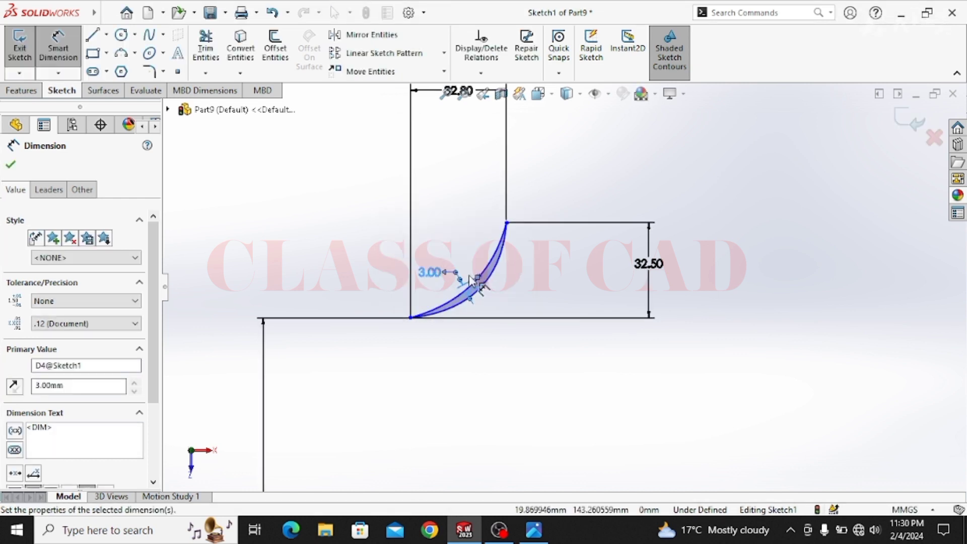
{"action": "key", "text": "Escape"}
- Exit the finished blade profile sketch and start a new sketch on Plane1
{"action": "key", "text": "z"}
{"action": "mouse_move", "coordinate": [520, 334]}
{"action": "middle_mouse_down", "text": "ctrl"}
{"action": "mouse_move", "coordinate": [460, 312]}
{"action": "mouse_move", "coordinate": [514, 321]}
{"action": "mouse_move", "coordinate": [518, 298]}
{"action": "middle_mouse_up", "text": "ctrl"}
{"action": "scroll", "coordinate": [464, 315], "scroll_direction": "up", "scroll_amount": 2}
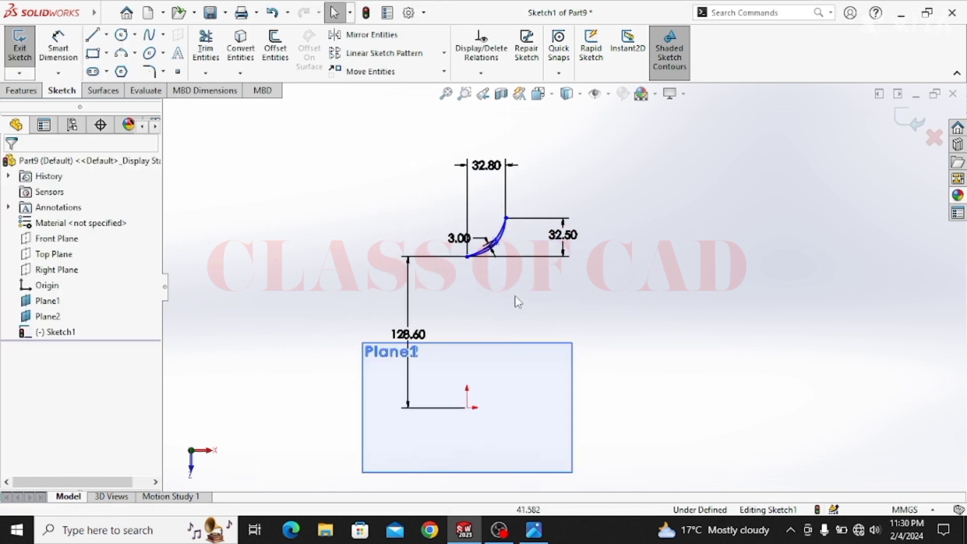
{"action": "left_click", "coordinate": [909, 120]}
{"action": "left_click", "coordinate": [633, 331]}
{"action": "mouse_move", "coordinate": [633, 331]}
{"action": "middle_mouse_down"}
{"action": "mouse_move", "coordinate": [572, 244]}
{"action": "mouse_move", "coordinate": [566, 210]}
{"action": "mouse_move", "coordinate": [509, 355]}
{"action": "middle_mouse_up"}
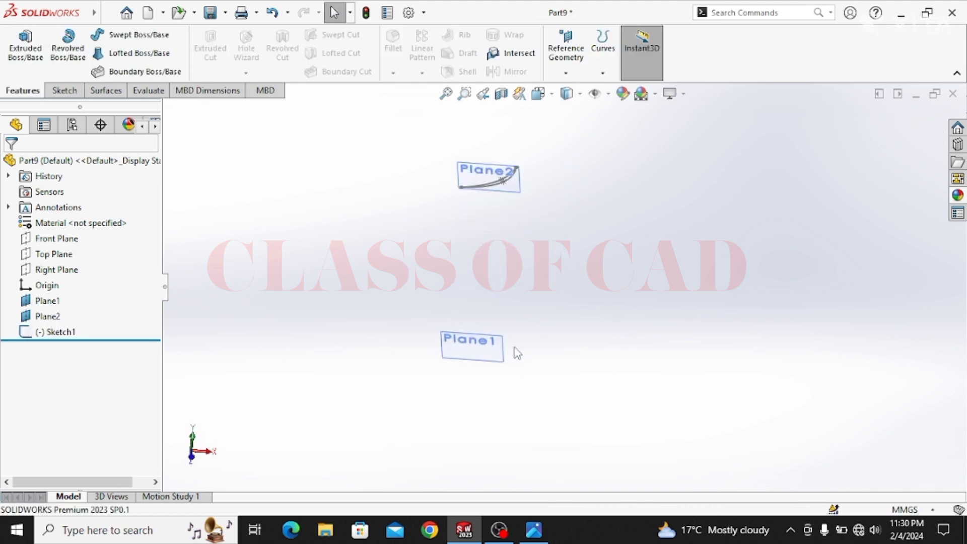
{"action": "left_click", "coordinate": [502, 357]}
{"action": "left_click", "coordinate": [553, 306]}
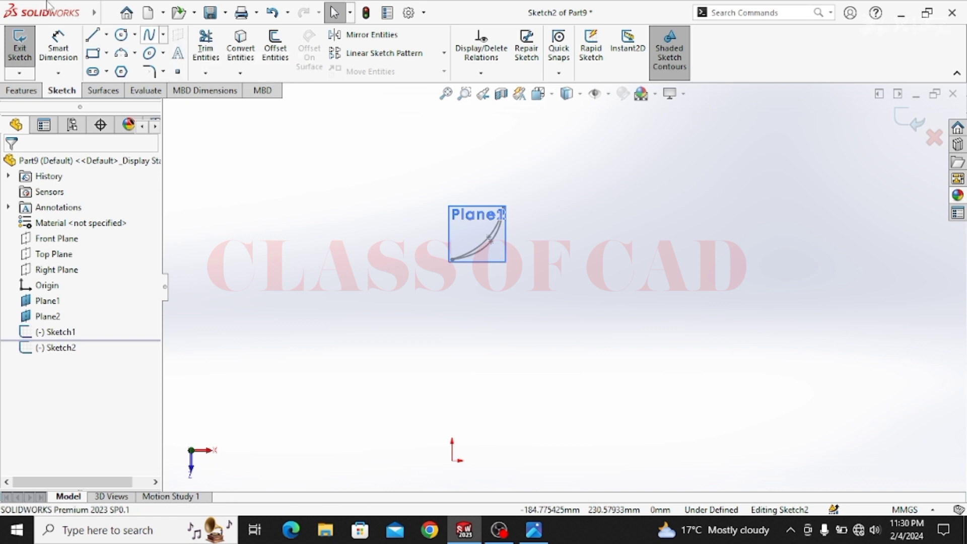
- Draw a three-point spline directly above the origin, bulging toward positive X between about Y 123 mm and Y 173 mm
{"action": "left_click", "coordinate": [149, 34]}
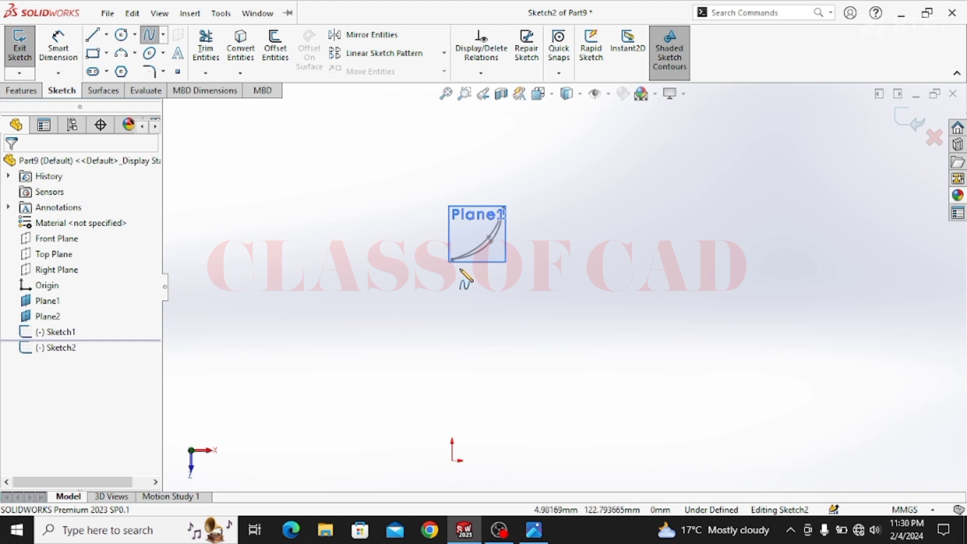
{"action": "scroll", "coordinate": [460, 271], "scroll_direction": "down", "scroll_amount": 2}
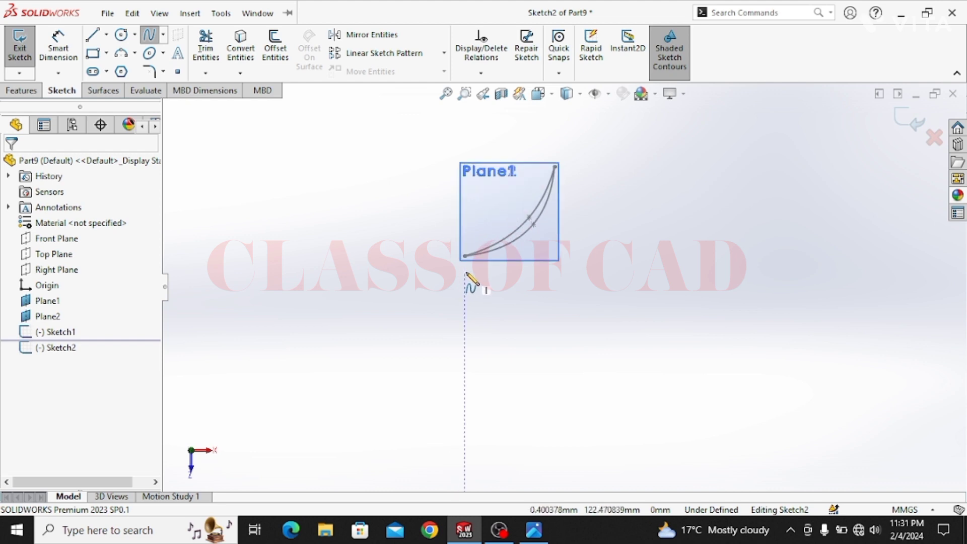
{"action": "left_click", "coordinate": [465, 271]}
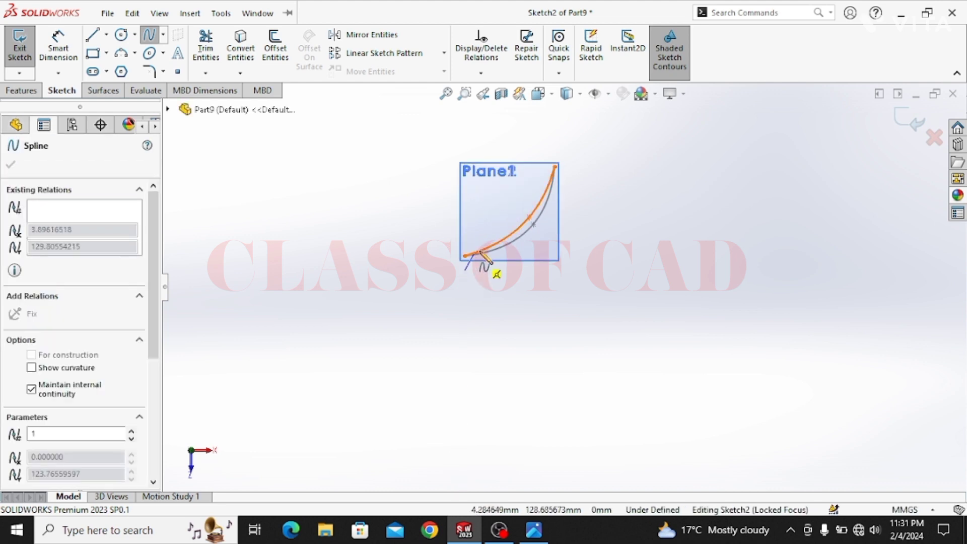
{"action": "left_click", "coordinate": [497, 205]}
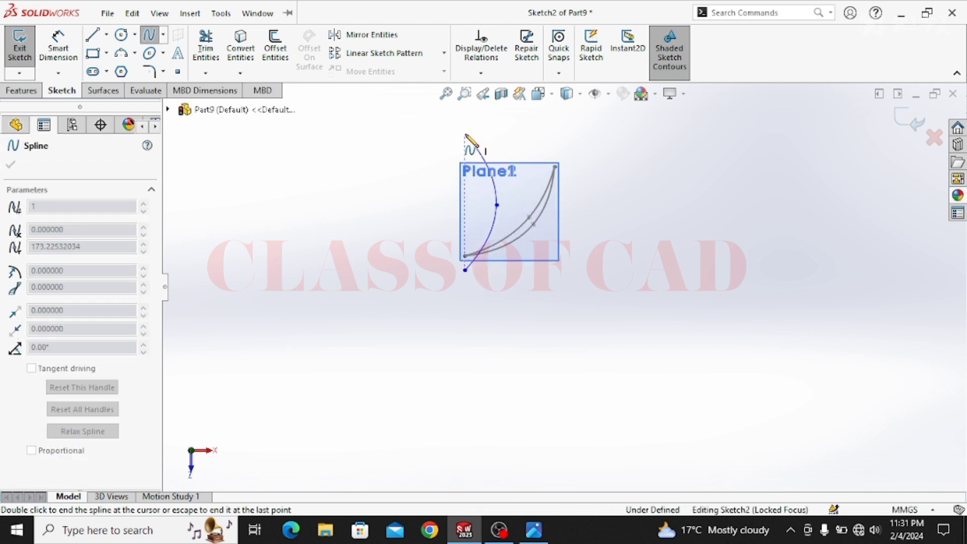
{"action": "double_click", "coordinate": [465, 134]}
{"action": "key", "text": "Escape"}
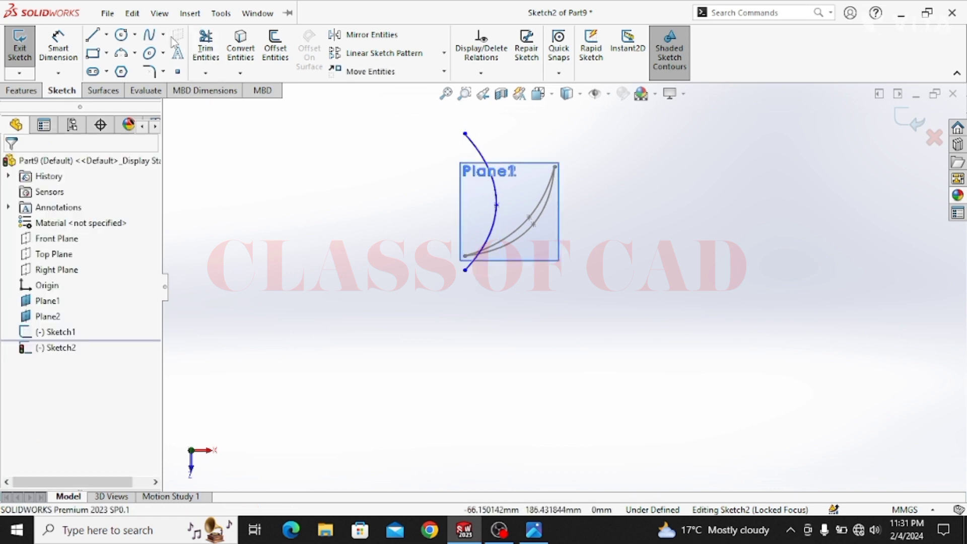
- Draw a second, flatter three-point spline between the same two endpoints to close the crescent profile on Plane1
{"action": "left_click", "coordinate": [153, 37]}
{"action": "left_click", "coordinate": [465, 134]}
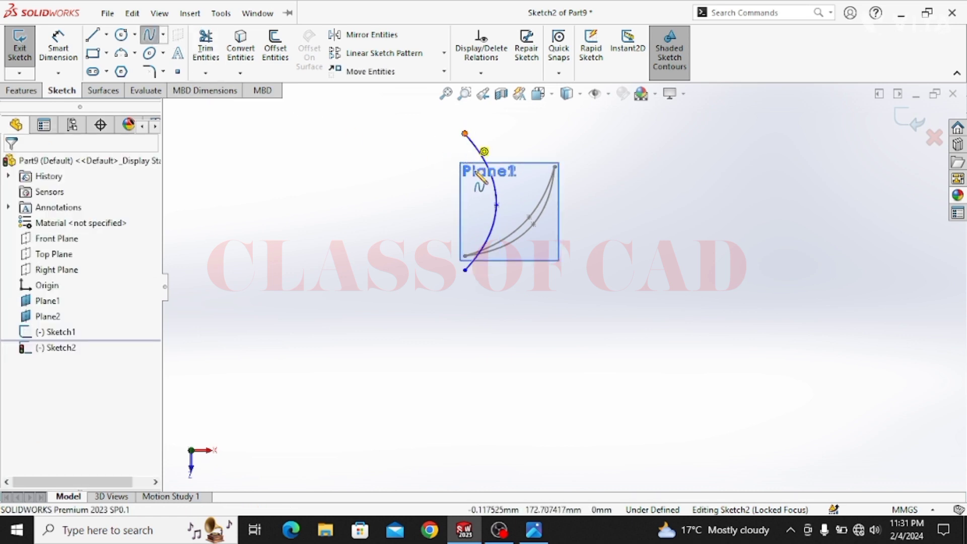
{"action": "left_click", "coordinate": [487, 205]}
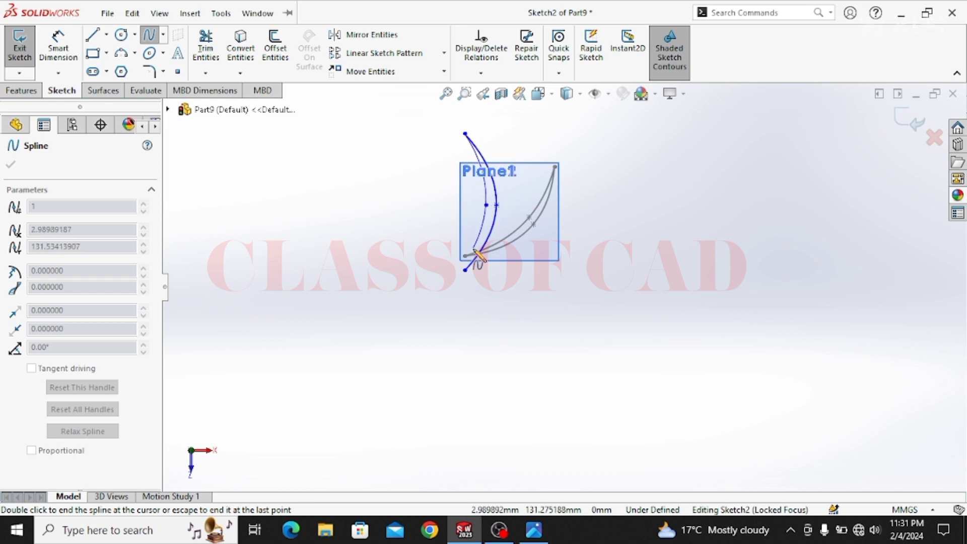
{"action": "double_click", "coordinate": [465, 271]}
{"action": "key", "text": "Escape"}
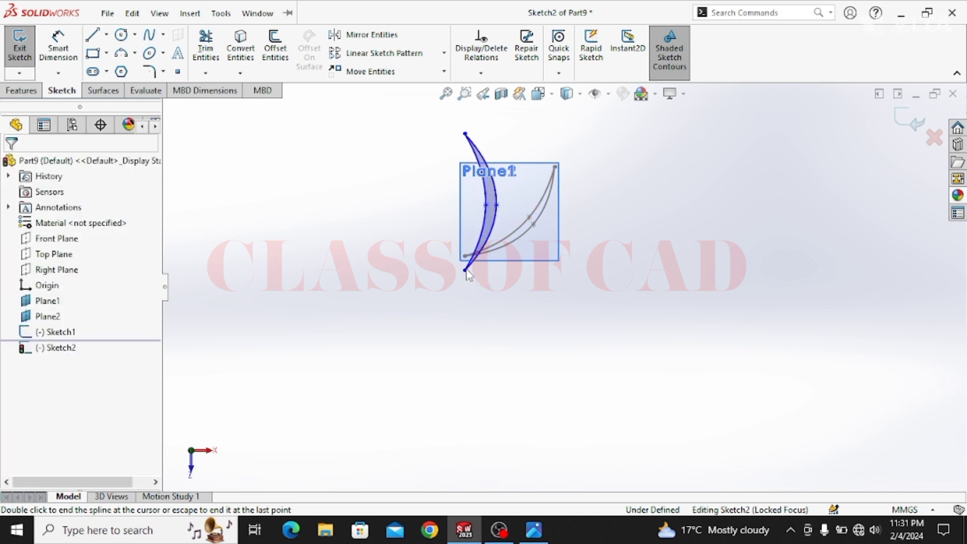
- Dimension the vertical distance from the origin to the lower endpoint of the Plane1 crescent as 127.7 mm
{"action": "left_click", "coordinate": [59, 46]}
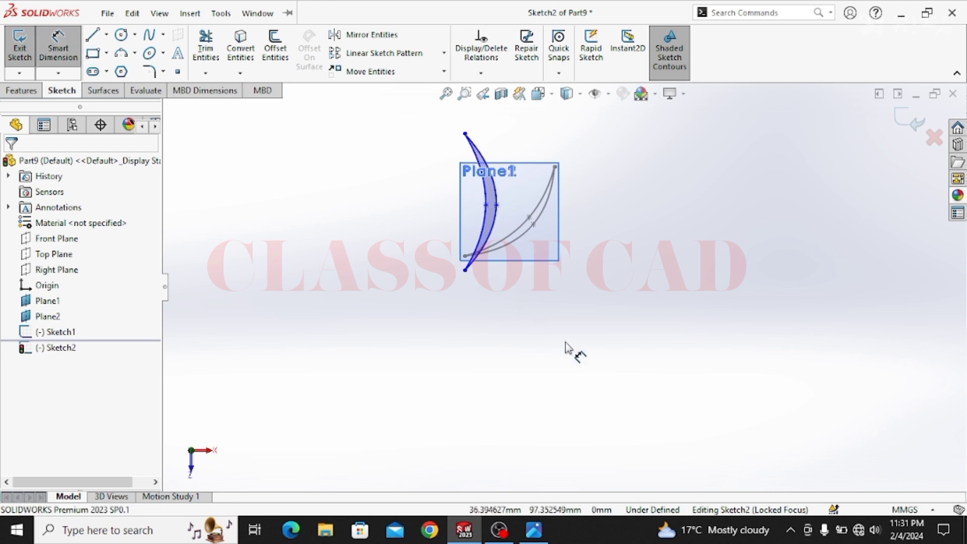
{"action": "left_click", "coordinate": [466, 274]}
{"action": "scroll", "coordinate": [550, 364], "scroll_direction": "up", "scroll_amount": 2}
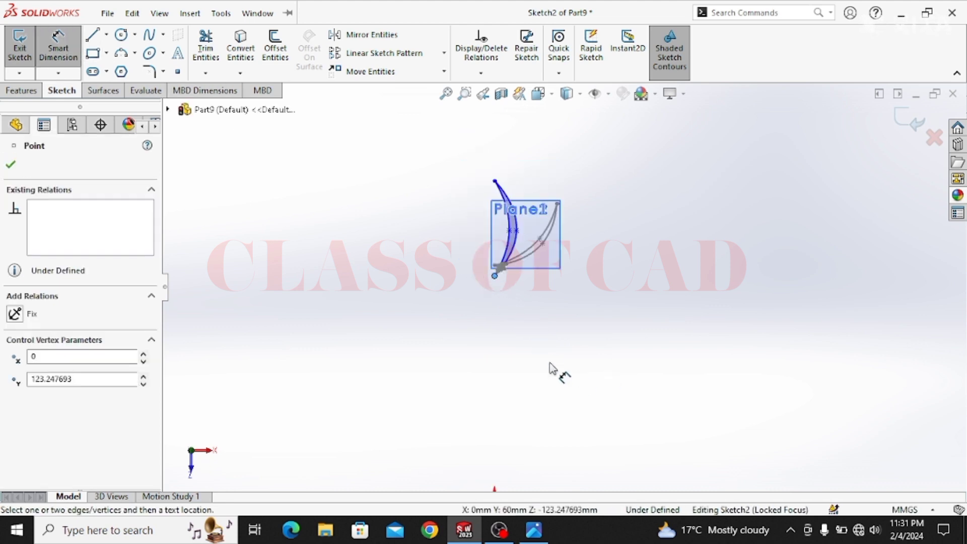
{"action": "middle_click_drag", "start_coordinate": [550, 363], "coordinate": [551, 262], "text": "ctrl"}
{"action": "left_click", "coordinate": [496, 410]}
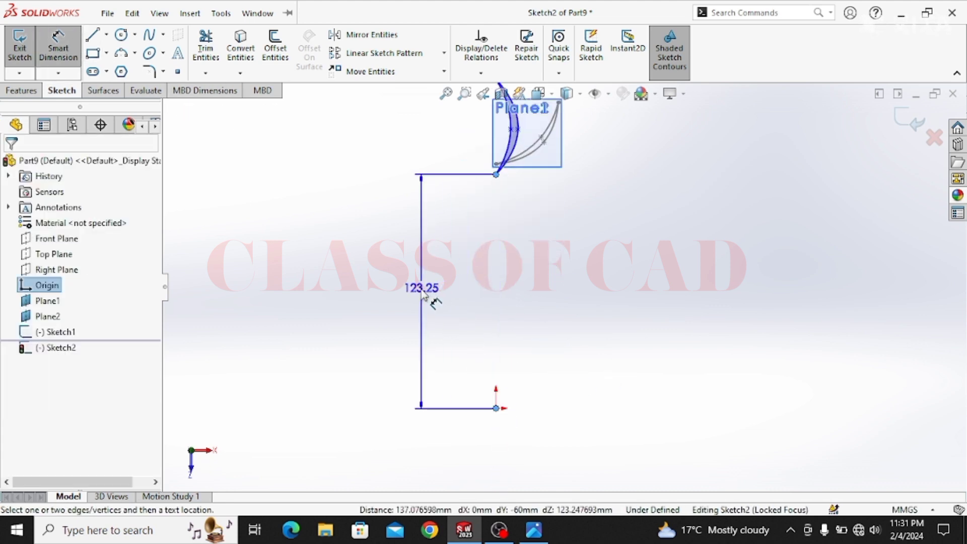
{"action": "left_click", "coordinate": [435, 303]}
{"action": "type", "text": "127.7"}
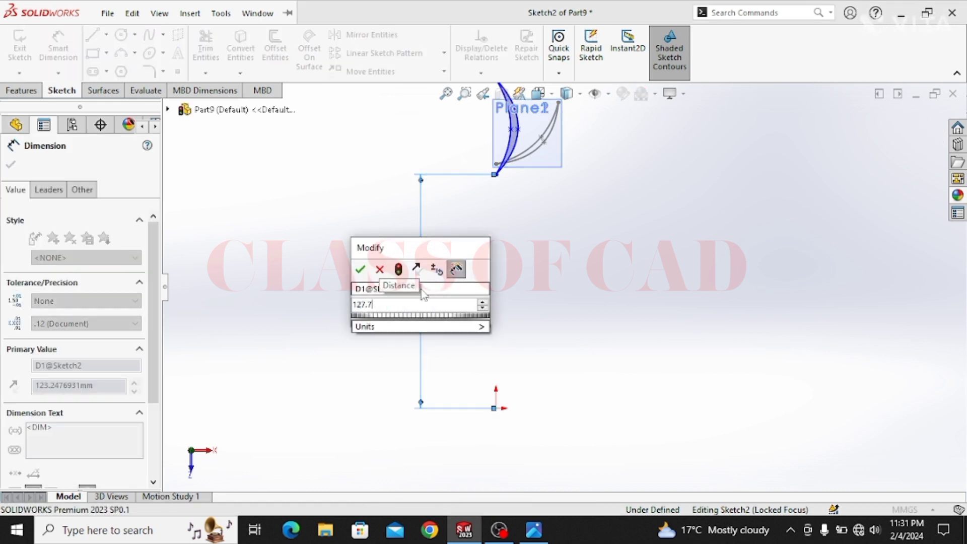
{"action": "key", "text": "Return"}
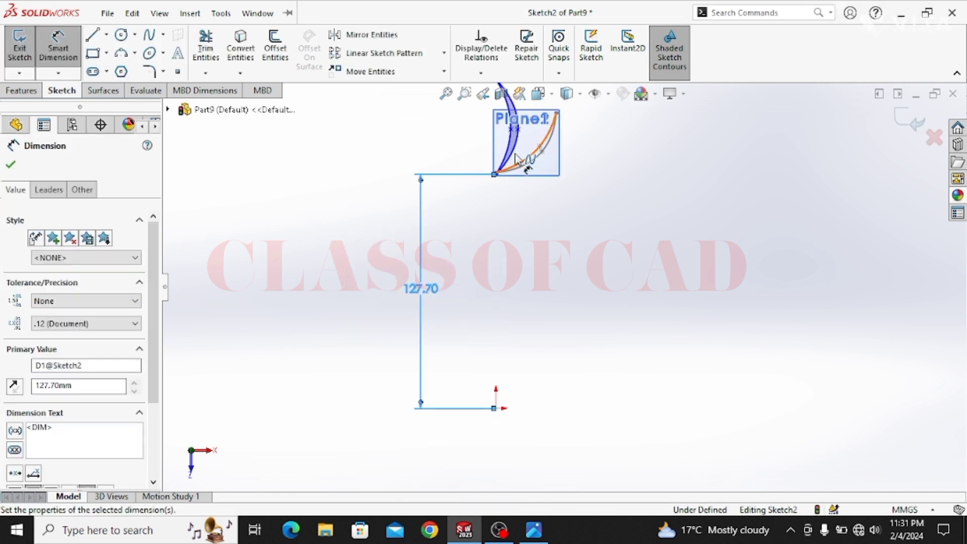
- Dimension the distance between the middle points of the Plane1 crescent's two splines as 3 mm
{"action": "scroll", "coordinate": [519, 202], "scroll_direction": "down", "scroll_amount": 3}
{"action": "middle_click_drag", "start_coordinate": [506, 321], "coordinate": [480, 380], "text": "ctrl"}
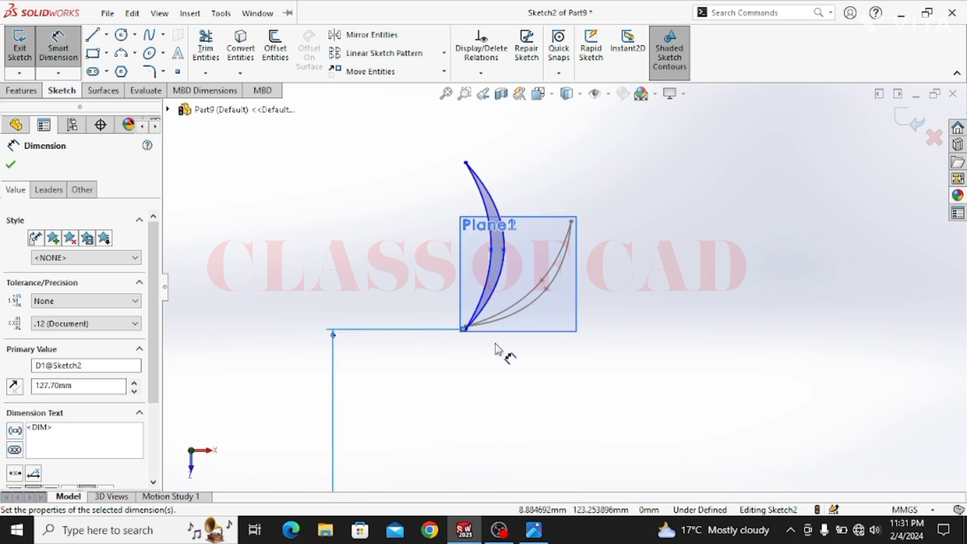
{"action": "left_click", "coordinate": [492, 250]}
{"action": "left_click", "coordinate": [504, 249]}
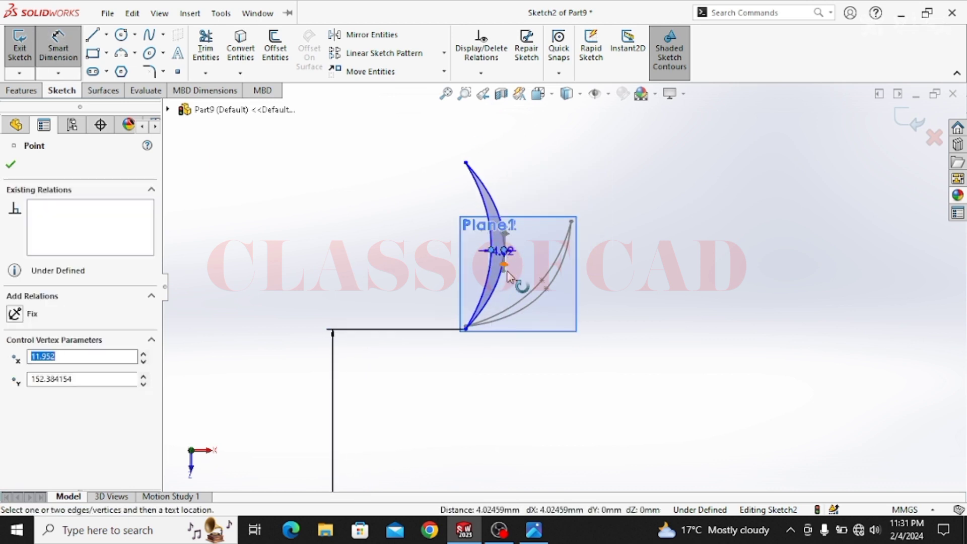
{"action": "left_click", "coordinate": [519, 369]}
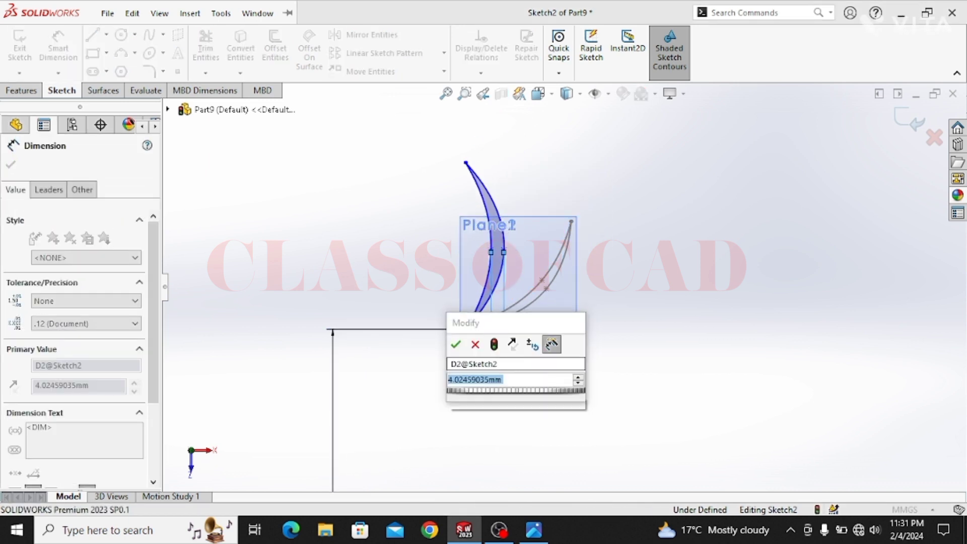
{"action": "type", "text": "3"}
{"action": "key", "text": "Return"}
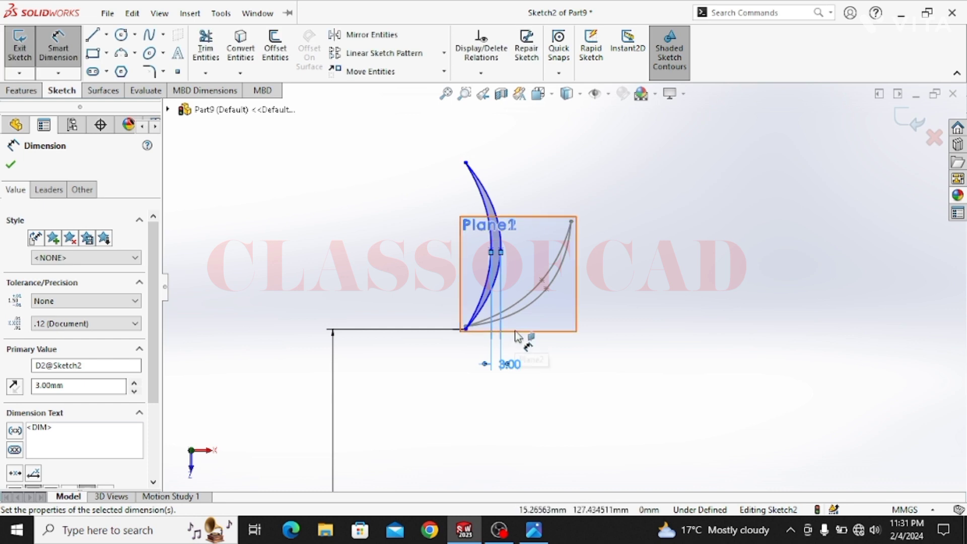
- Dimension the vertical distance between the Plane1 crescent's two endpoints as 36.5 mm
{"action": "left_click", "coordinate": [467, 329]}
{"action": "key", "text": "Escape"}
{"action": "left_click", "coordinate": [468, 330]}
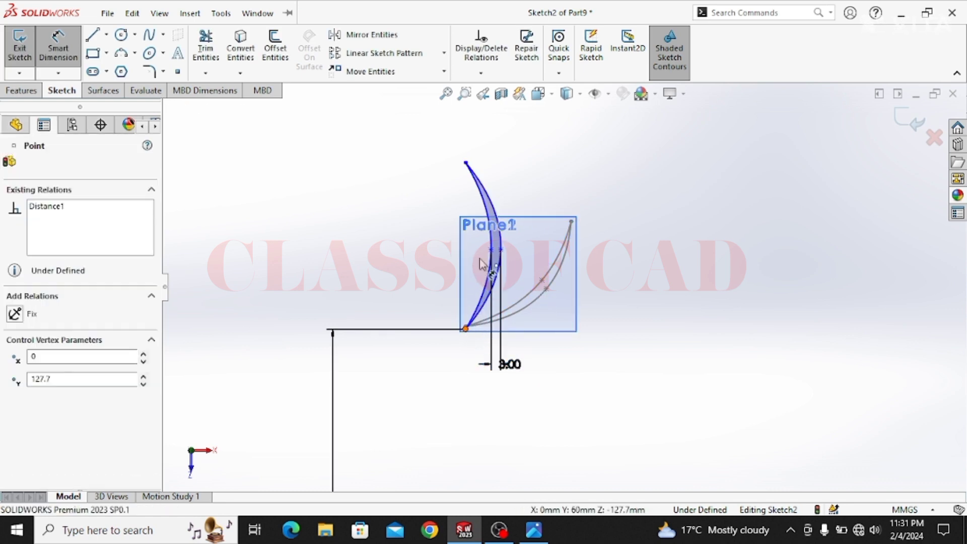
{"action": "left_click", "coordinate": [466, 163]}
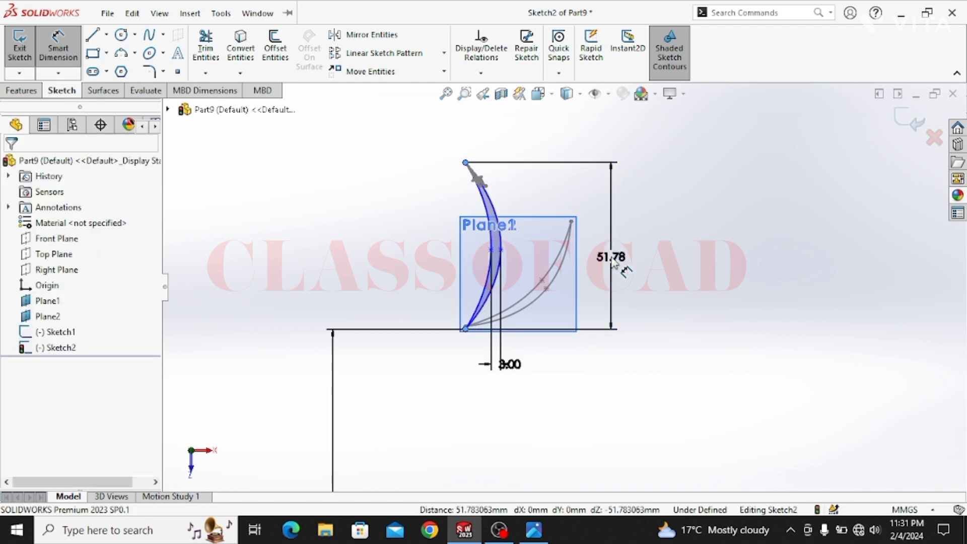
{"action": "left_click", "coordinate": [612, 262]}
{"action": "type", "text": "50"}
{"action": "key", "text": "Escape"}
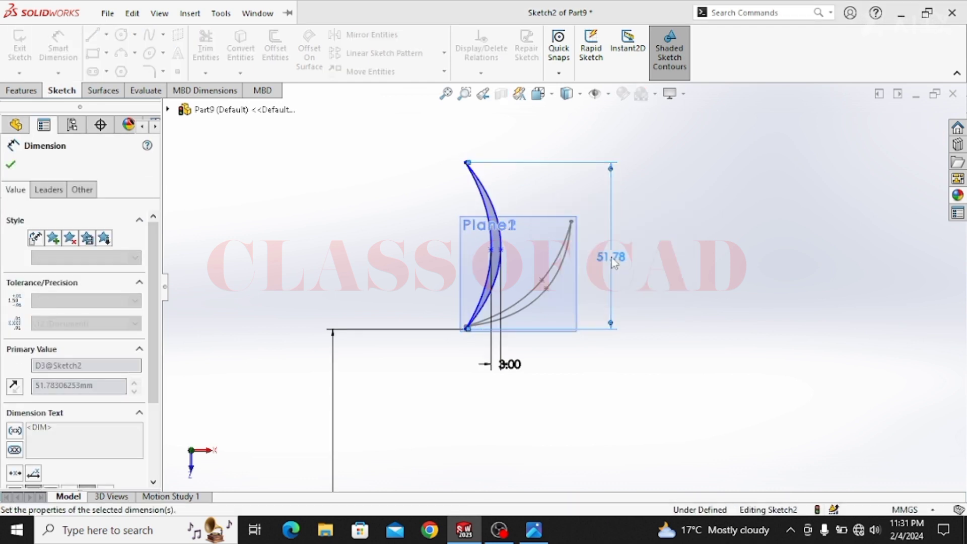
{"action": "key", "text": "Escape"}
{"action": "scroll", "coordinate": [548, 263], "scroll_direction": "down", "scroll_amount": 5}
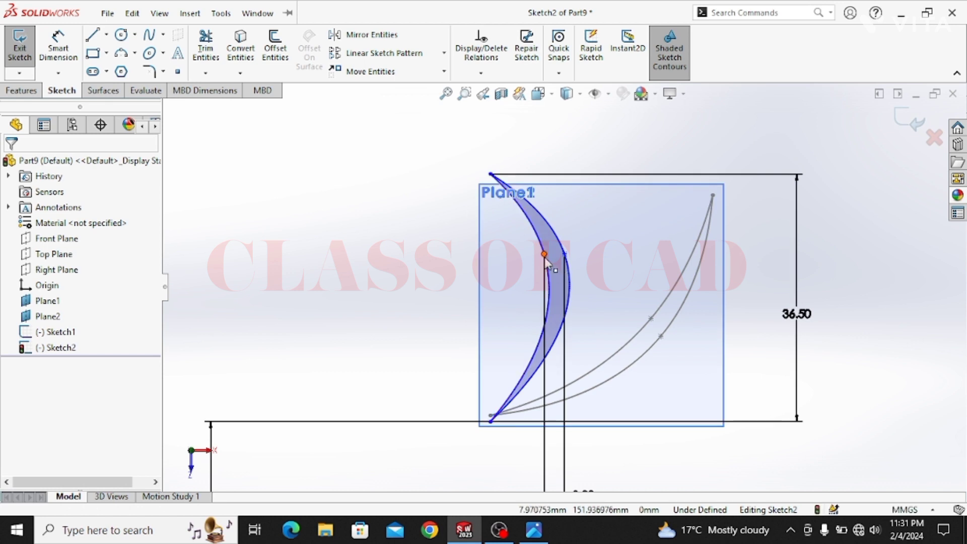
- Move the crescent's middle points midway between its ends, the outer one to about X 7.1, Y 145.3 mm, and exit the sketch
{"action": "left_click_drag", "start_coordinate": [545, 259], "coordinate": [541, 311]}
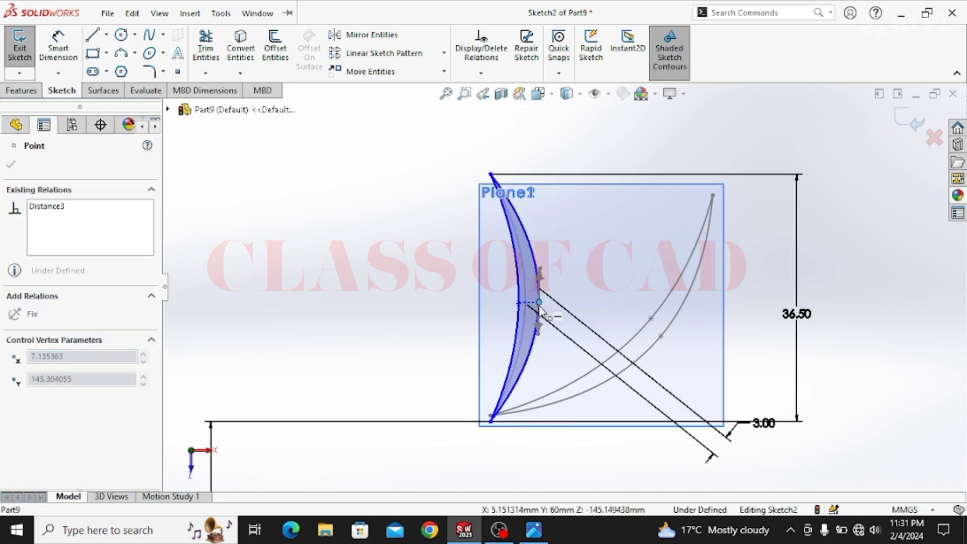
{"action": "key", "text": "Escape"}
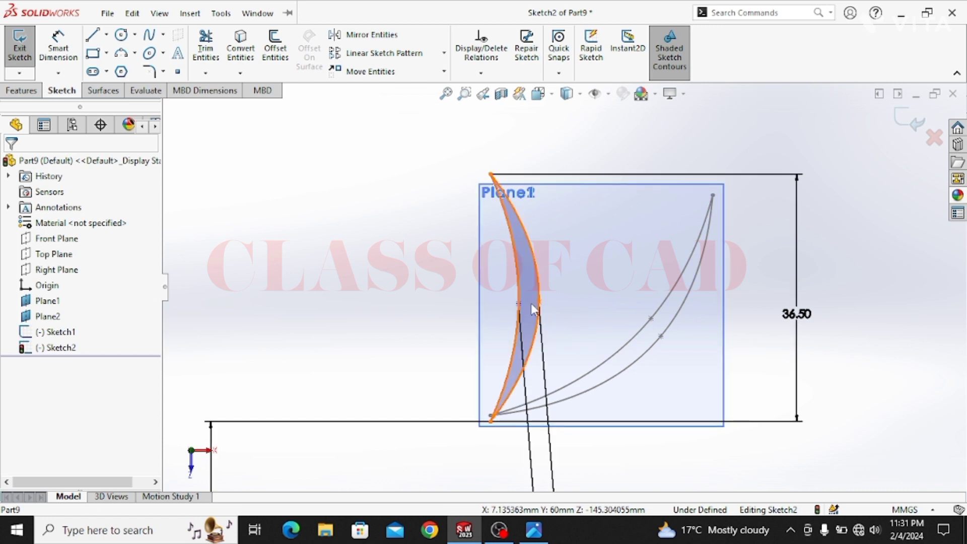
{"action": "left_click", "coordinate": [901, 127]}
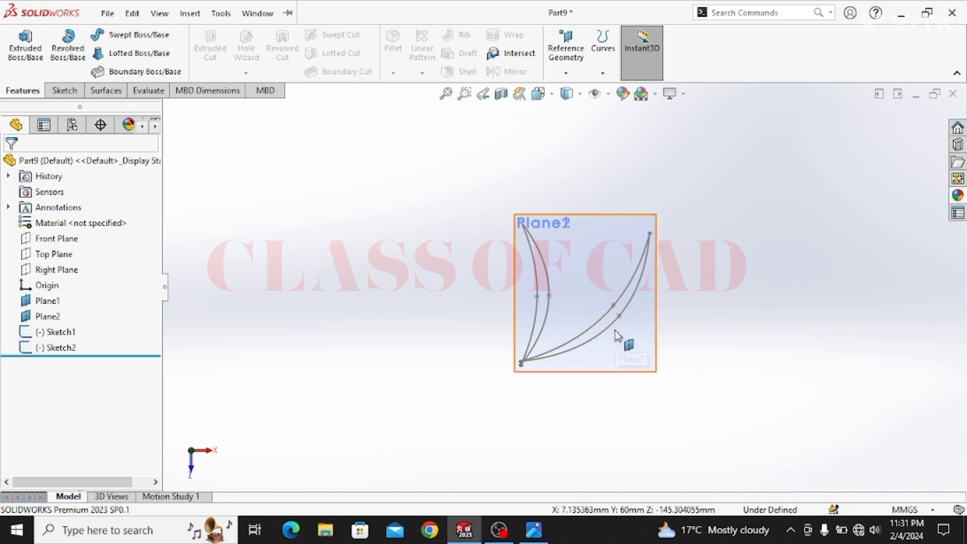
- Switch to the isometric view and hide Plane2 and Plane1, leaving both blade profile sketches shown
{"action": "key", "text": "ctrl+7"}
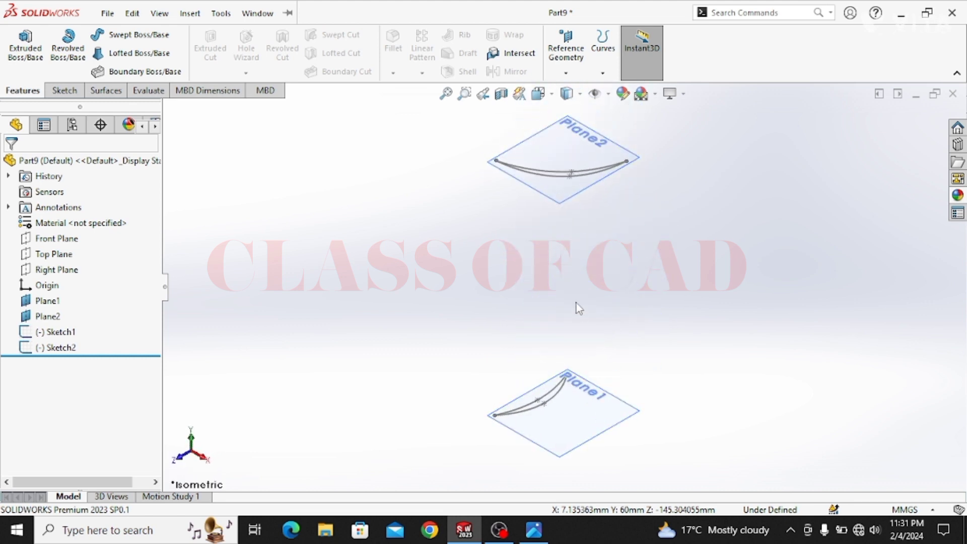
{"action": "left_click", "coordinate": [579, 196]}
{"action": "left_click", "coordinate": [652, 159]}
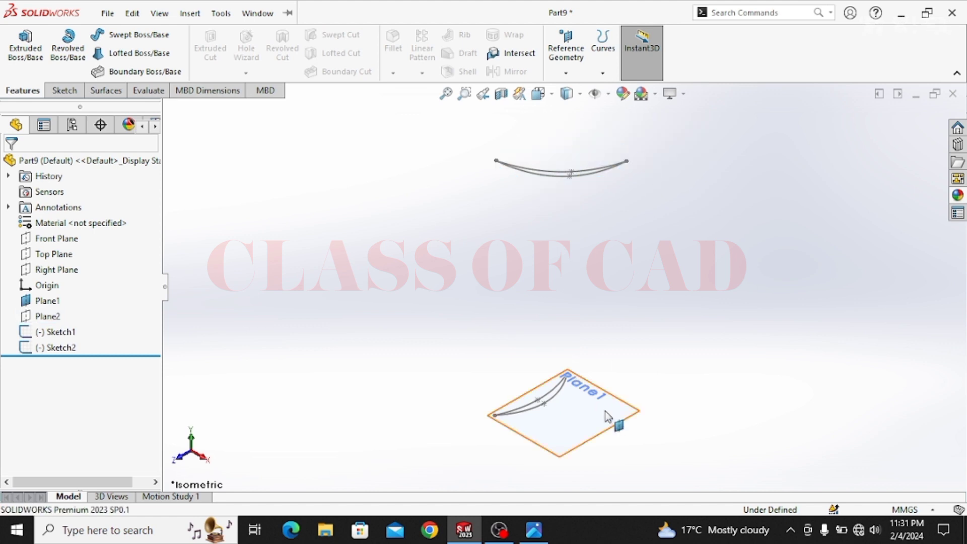
{"action": "left_click", "coordinate": [617, 408]}
{"action": "left_click", "coordinate": [684, 372]}
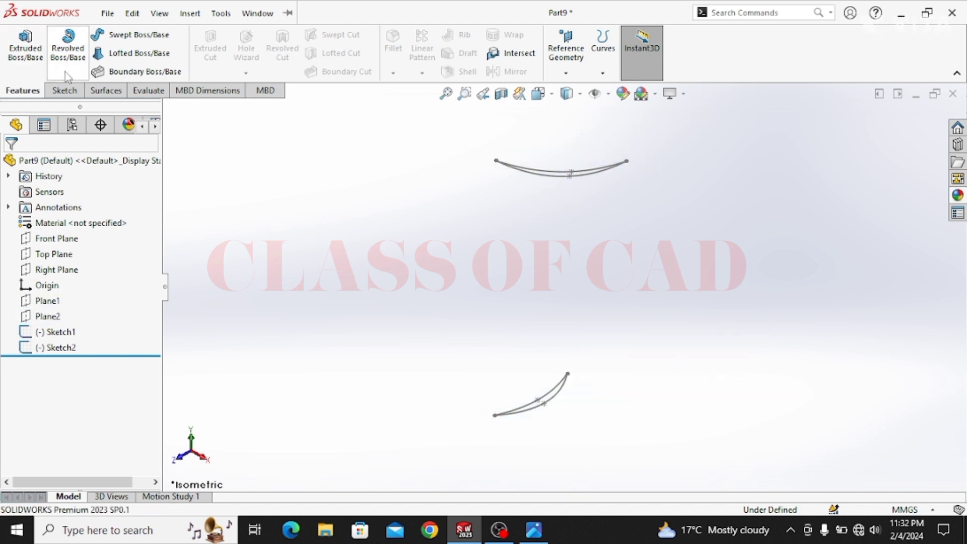
- Start a 3D sketch and draw a two-point spline joining the upper and lower profiles' endpoints nearest the origin
{"action": "left_click", "coordinate": [56, 90]}
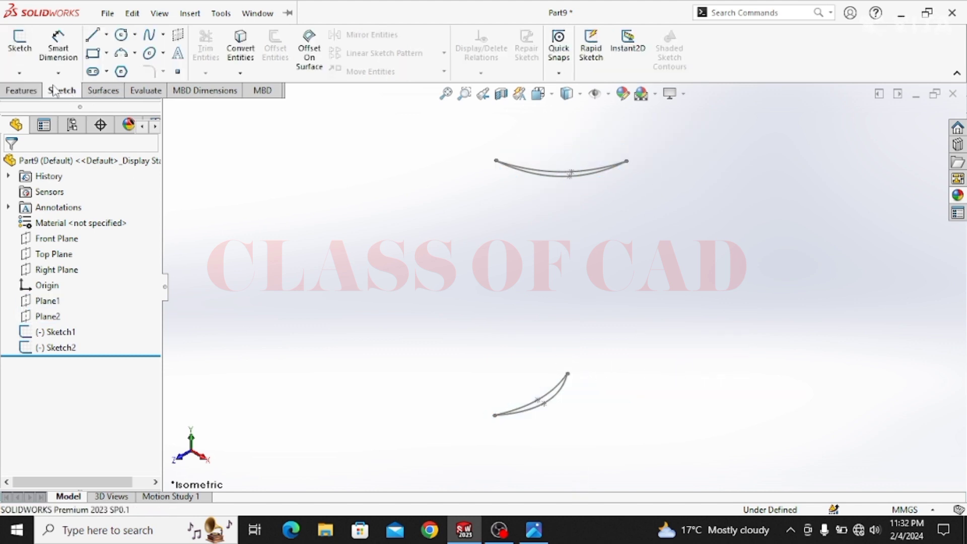
{"action": "left_click", "coordinate": [20, 74]}
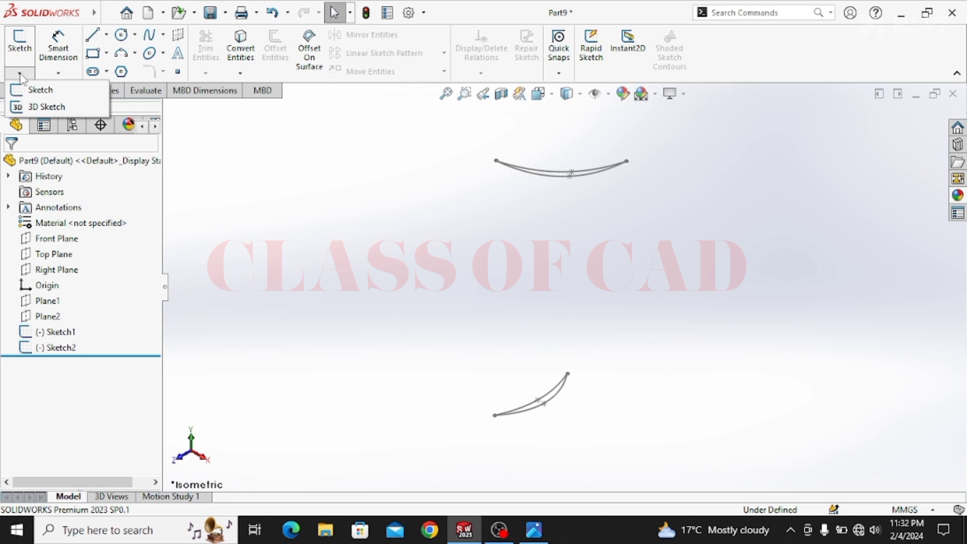
{"action": "left_click", "coordinate": [40, 107]}
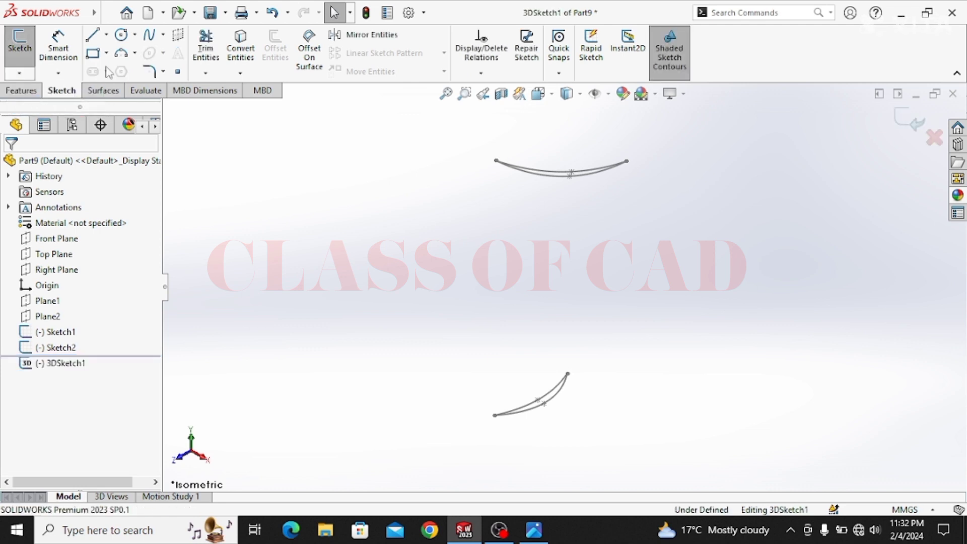
{"action": "left_click", "coordinate": [496, 161]}
{"action": "left_click", "coordinate": [476, 412]}
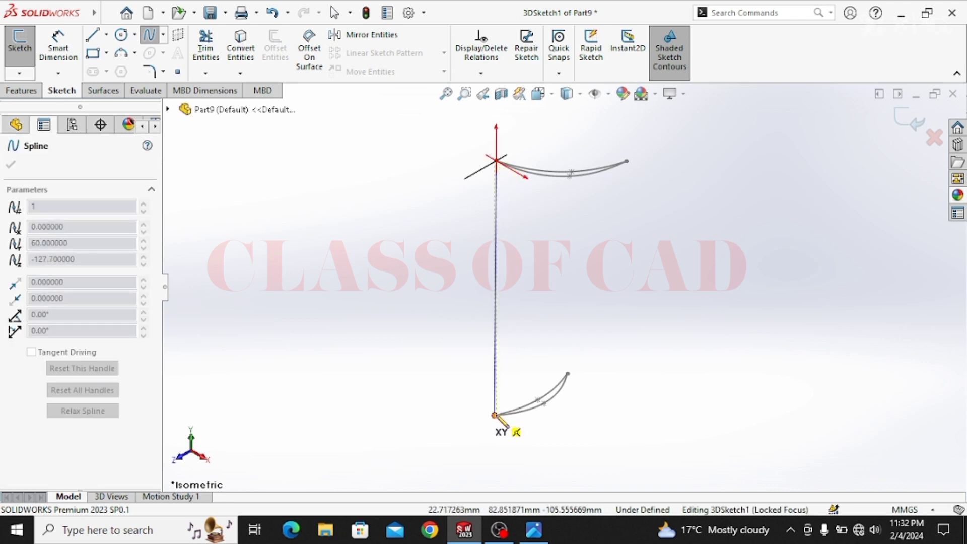
{"action": "left_click", "coordinate": [496, 415]}
{"action": "key", "text": "Escape"}
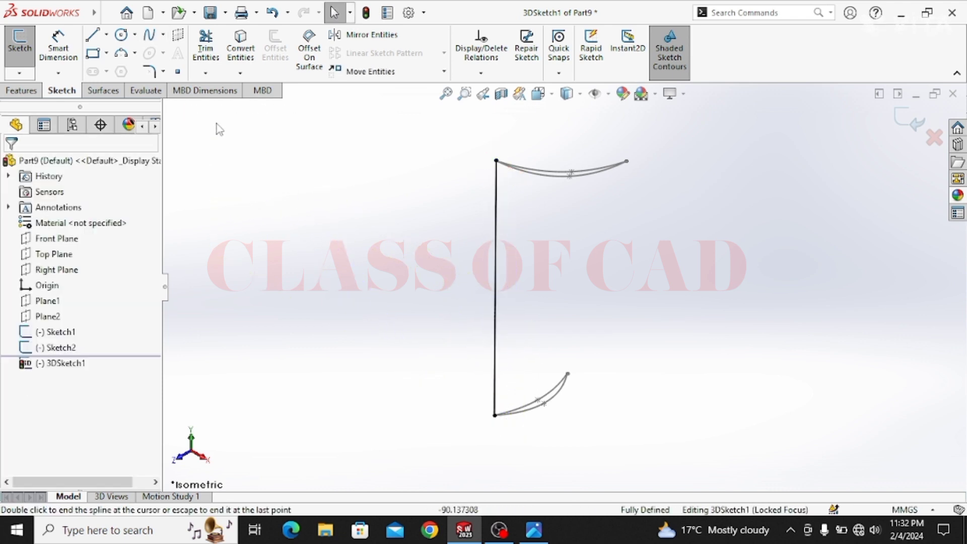
- Draw a second two-point spline joining the opposite endpoints of the upper and lower blade profiles
{"action": "left_click", "coordinate": [150, 35]}
{"action": "left_click", "coordinate": [627, 161]}
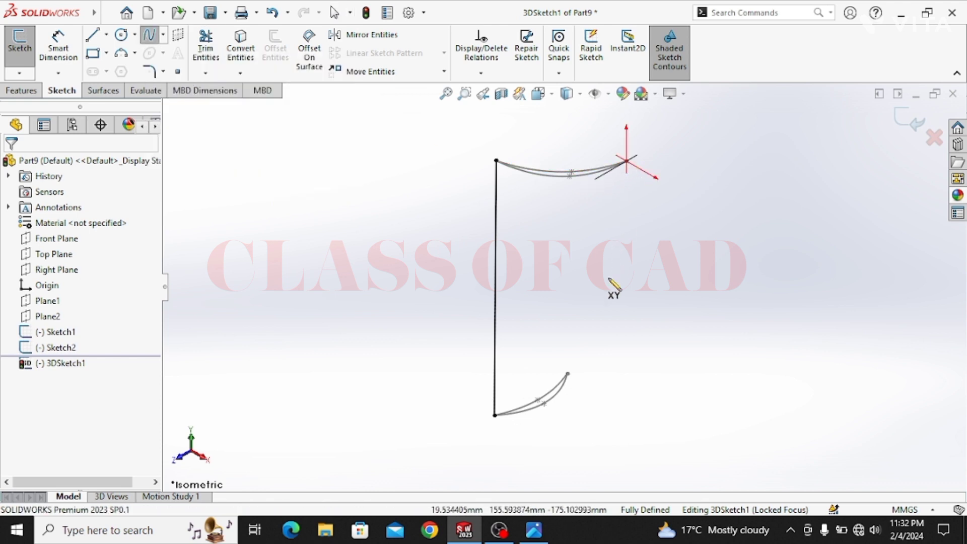
{"action": "left_click", "coordinate": [570, 374]}
{"action": "key", "text": "Escape"}
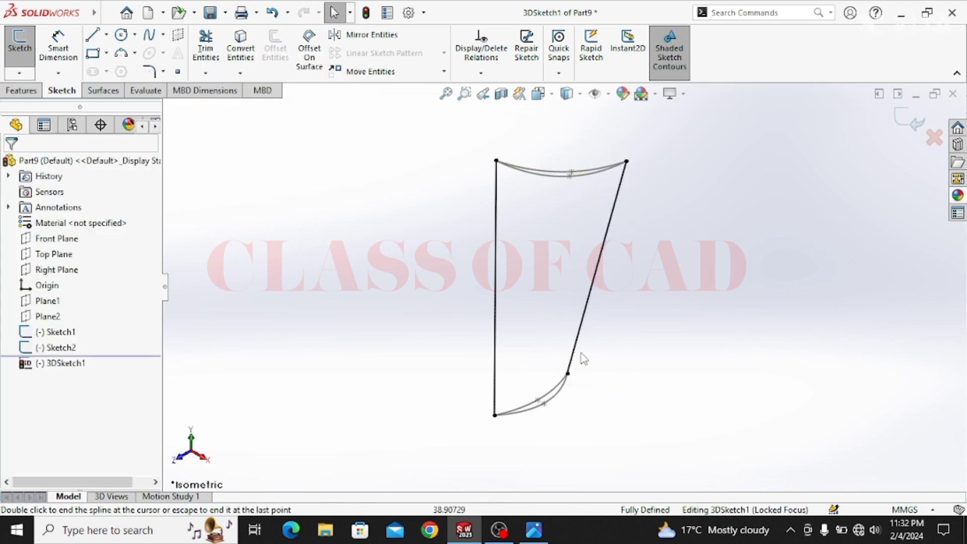
- Bend the first connecting spline into a gentle S-curve, bulging outward near the upper profile and inward near the lower one
{"action": "left_click", "coordinate": [498, 201]}
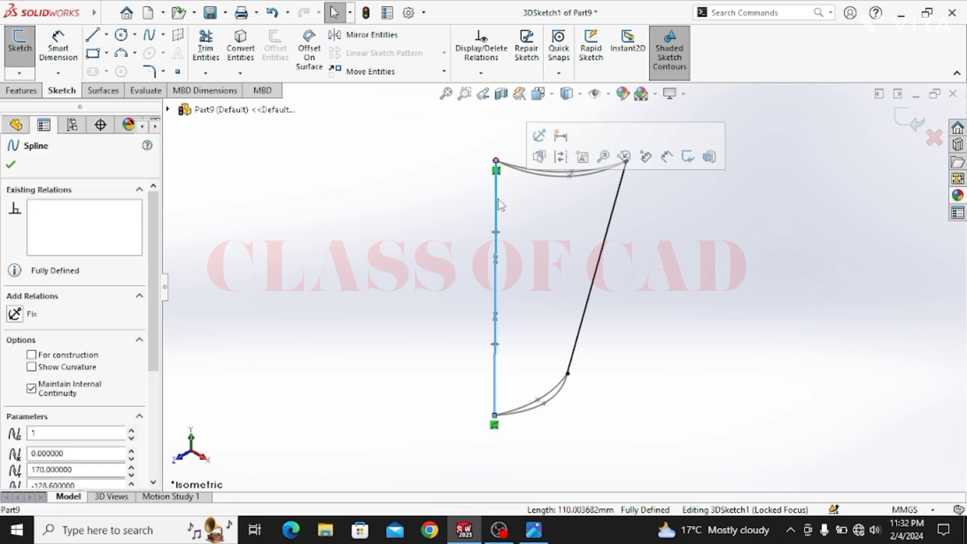
{"action": "left_click_drag", "start_coordinate": [497, 235], "coordinate": [472, 217]}
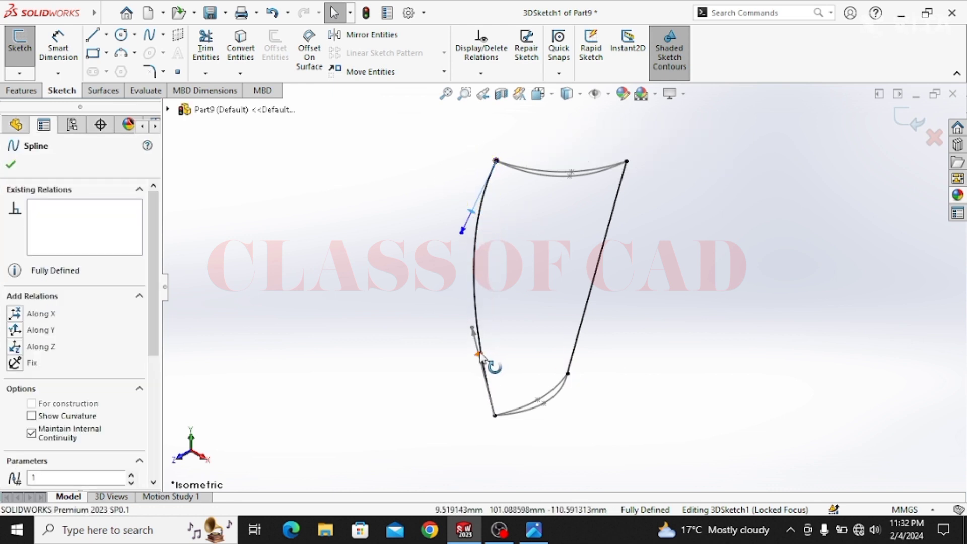
{"action": "left_click_drag", "start_coordinate": [492, 365], "coordinate": [510, 357]}
- Bend the second connecting spline into a matching S-curve with its end tangent handles and exit the 3D sketch
{"action": "left_click", "coordinate": [614, 213]}
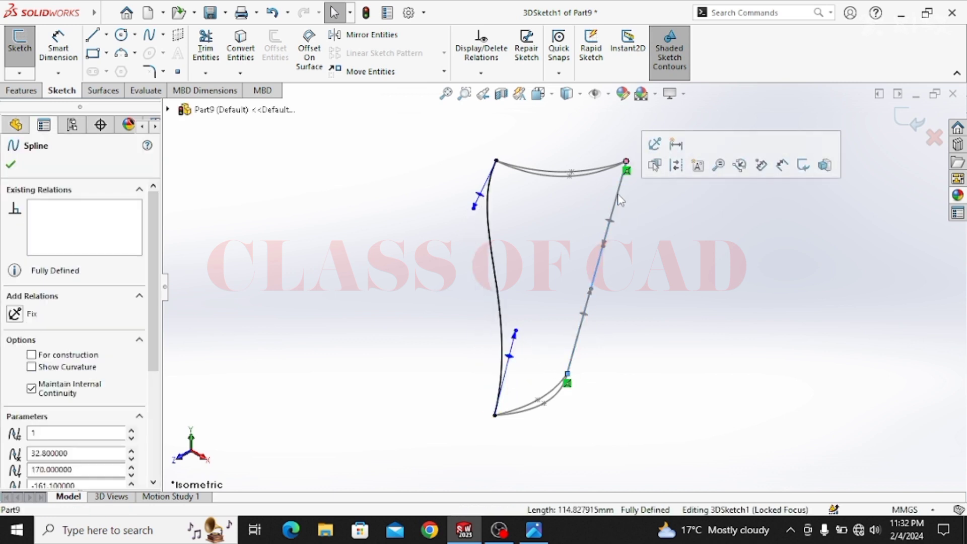
{"action": "left_click_drag", "start_coordinate": [612, 226], "coordinate": [631, 236]}
{"action": "left_click_drag", "start_coordinate": [593, 333], "coordinate": [563, 306]}
{"action": "mouse_move", "coordinate": [629, 211]}
{"action": "left_mouse_down"}
{"action": "mouse_move", "coordinate": [625, 197]}
{"action": "mouse_move", "coordinate": [616, 201]}
{"action": "left_mouse_up"}
{"action": "left_click", "coordinate": [663, 277]}
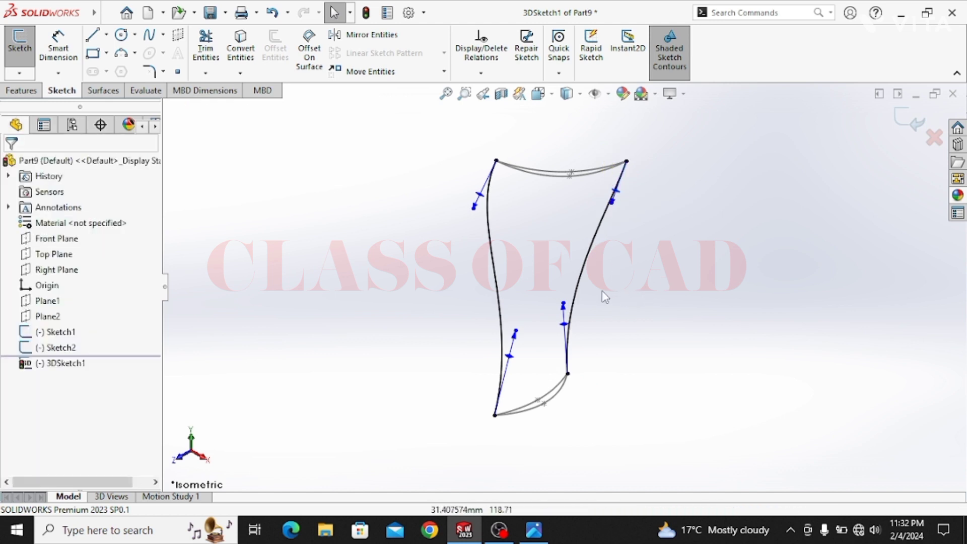
{"action": "left_click", "coordinate": [903, 122]}
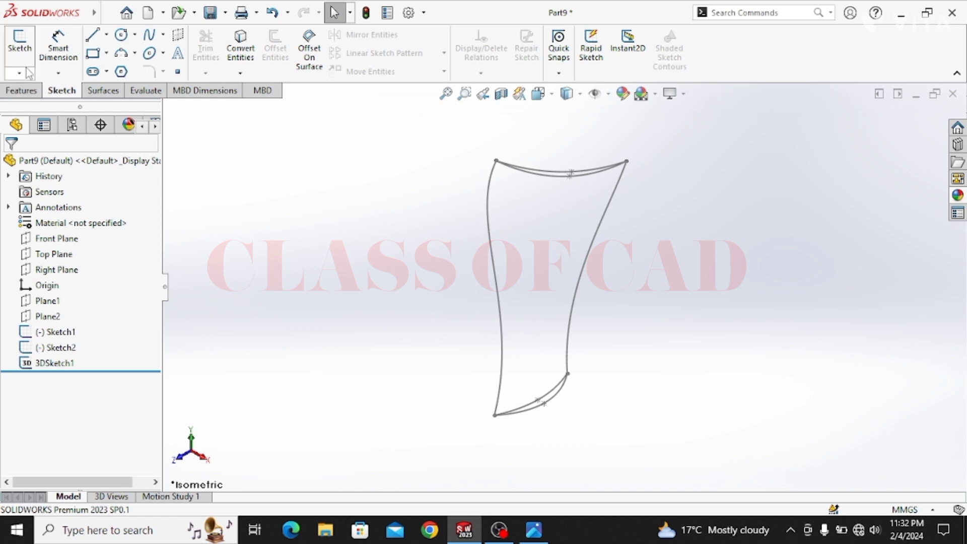
- Loft a solid blade between the upper and lower crescent profiles, using both 3D-sketched splines as guide curves
{"action": "left_click", "coordinate": [21, 91]}
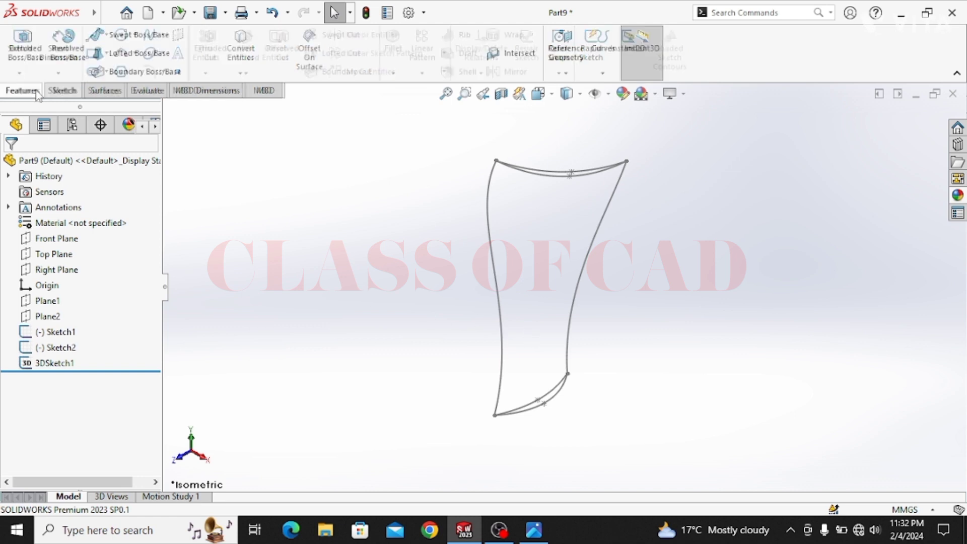
{"action": "left_click", "coordinate": [137, 54]}
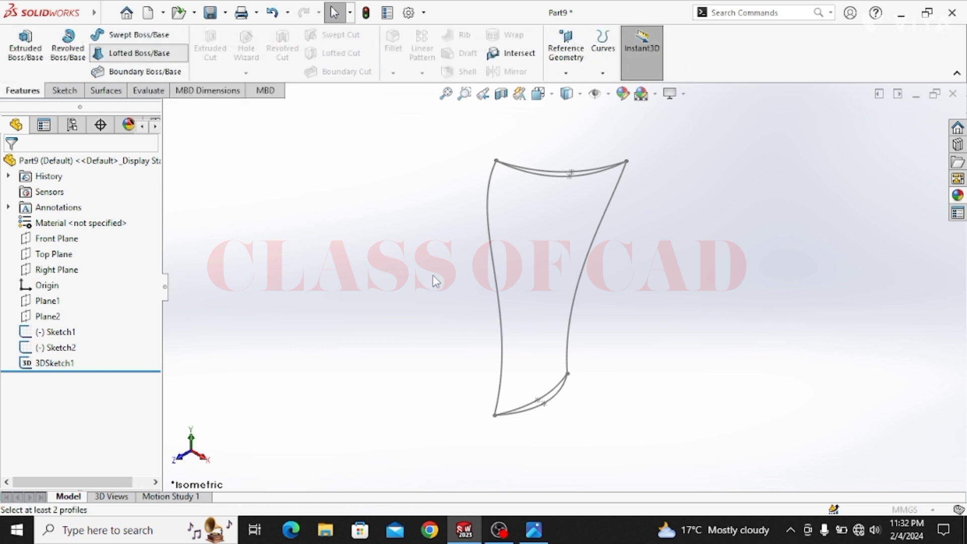
{"action": "left_click", "coordinate": [550, 181]}
{"action": "left_click", "coordinate": [534, 410]}
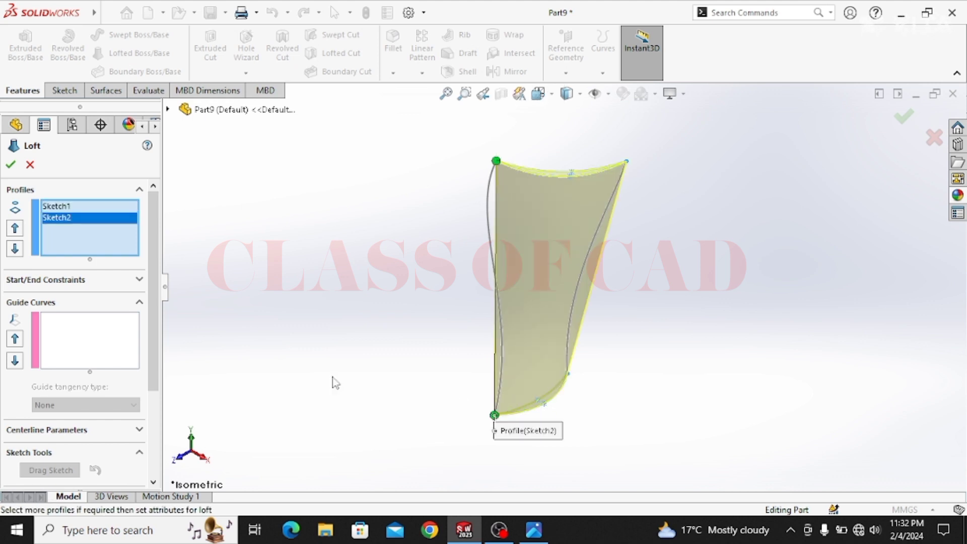
{"action": "left_click", "coordinate": [74, 333]}
{"action": "left_click", "coordinate": [488, 225]}
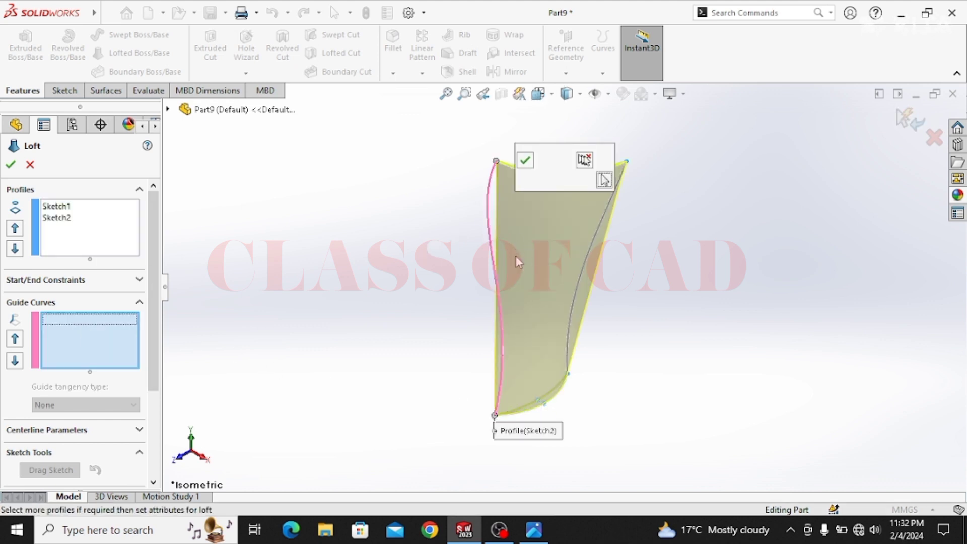
{"action": "left_click", "coordinate": [525, 160]}
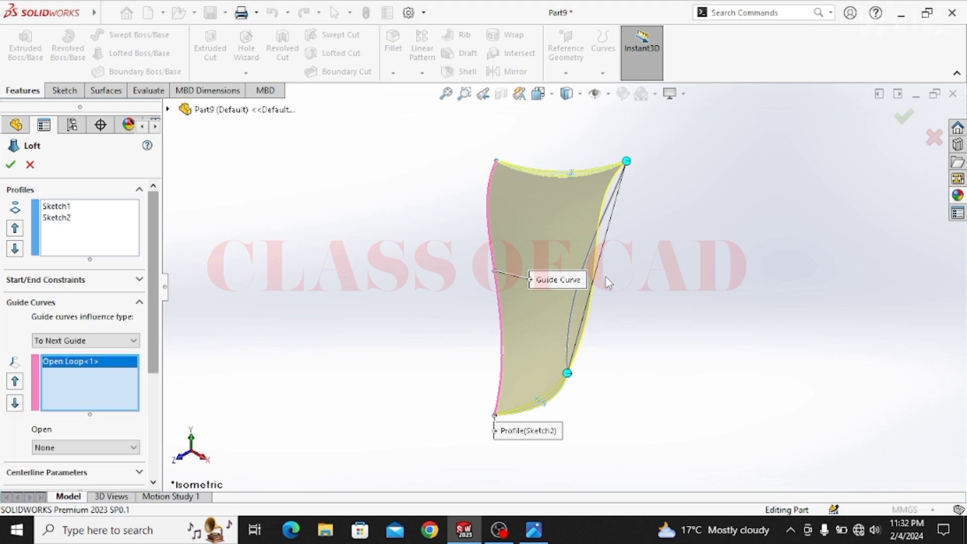
{"action": "left_click", "coordinate": [608, 226]}
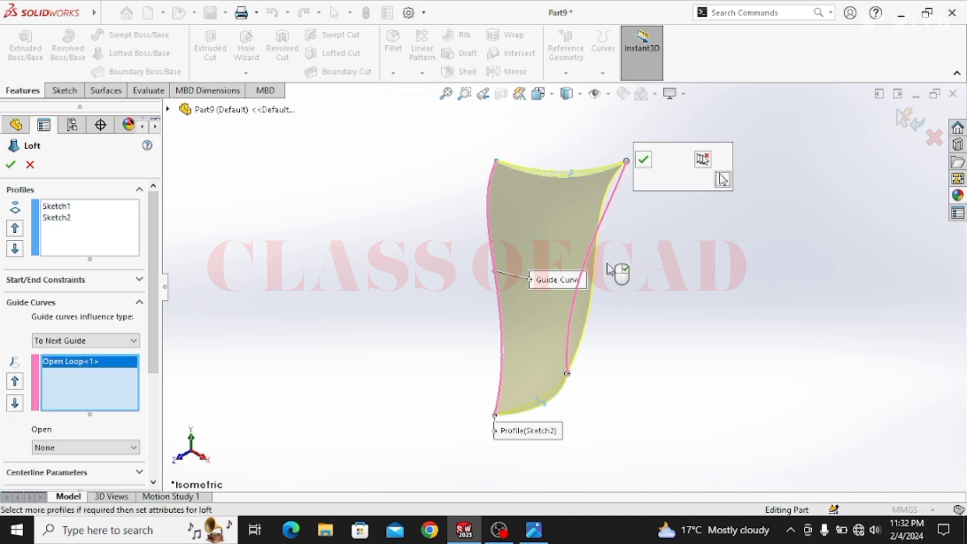
{"action": "left_click", "coordinate": [644, 160]}
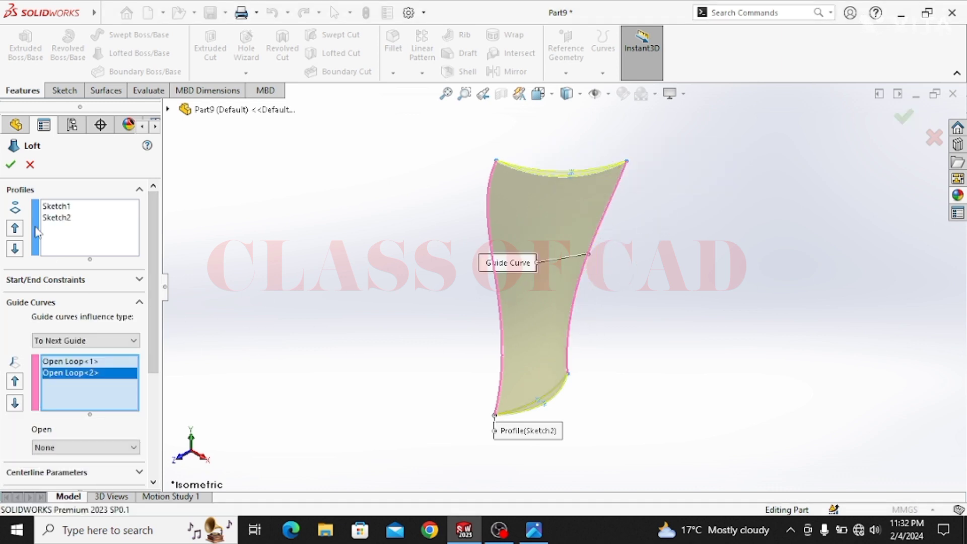
{"action": "key", "text": "Return"}
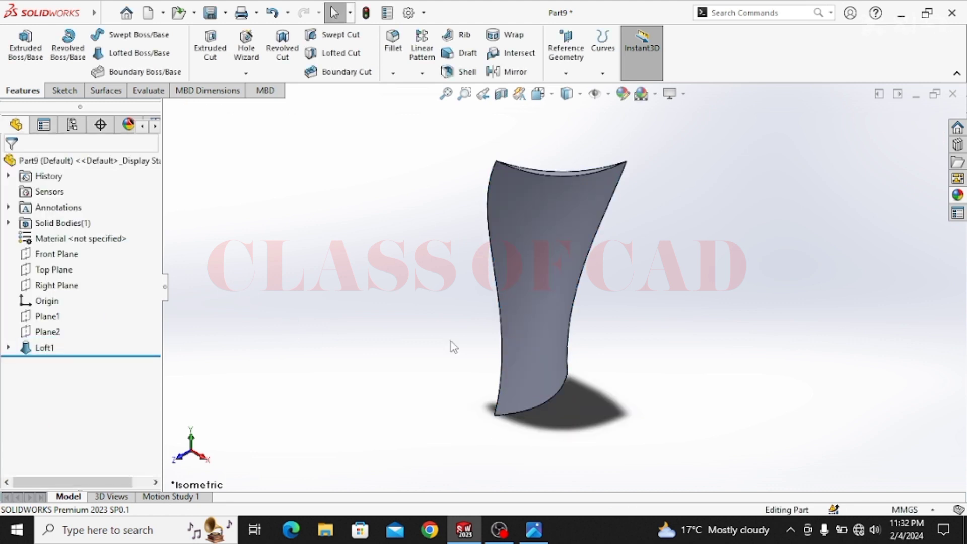
- Start a new sketch on the Right Plane
{"action": "scroll", "coordinate": [452, 342], "scroll_direction": "up", "scroll_amount": 1}
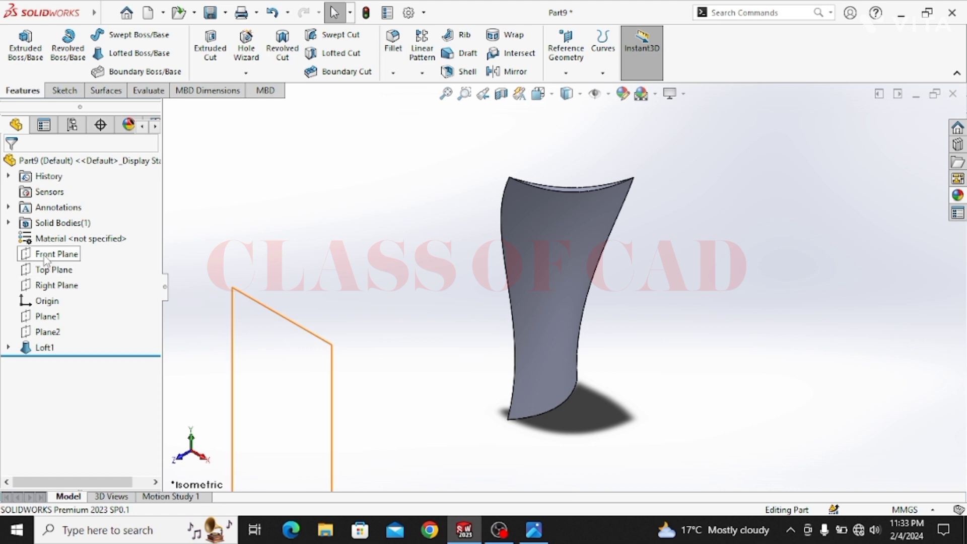
{"action": "scroll", "coordinate": [418, 335], "scroll_direction": "up", "scroll_amount": 4}
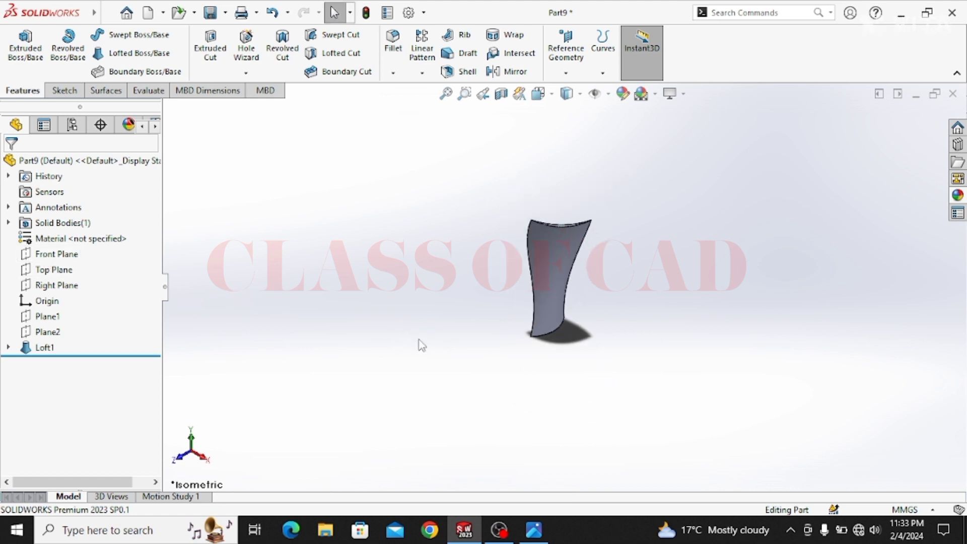
{"action": "left_click", "coordinate": [40, 257]}
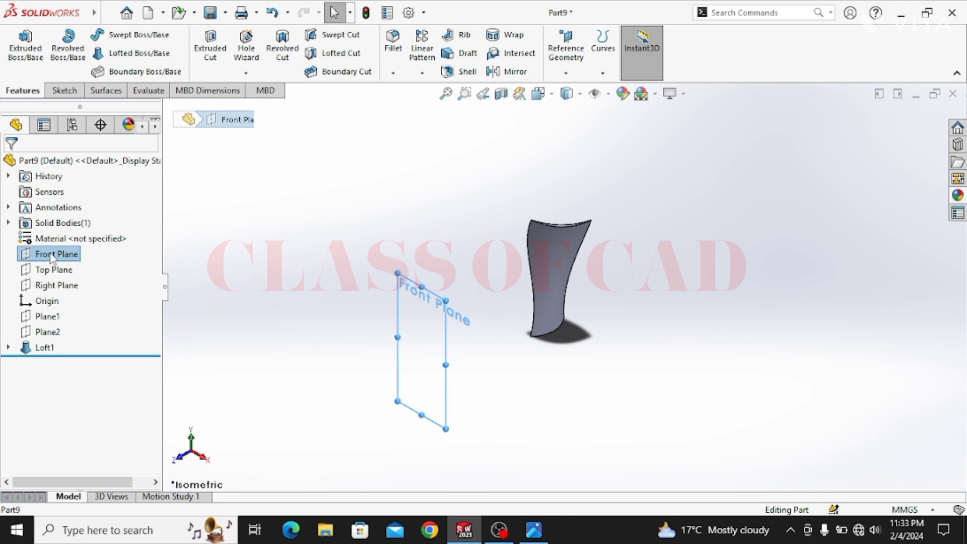
{"action": "left_click", "coordinate": [53, 285]}
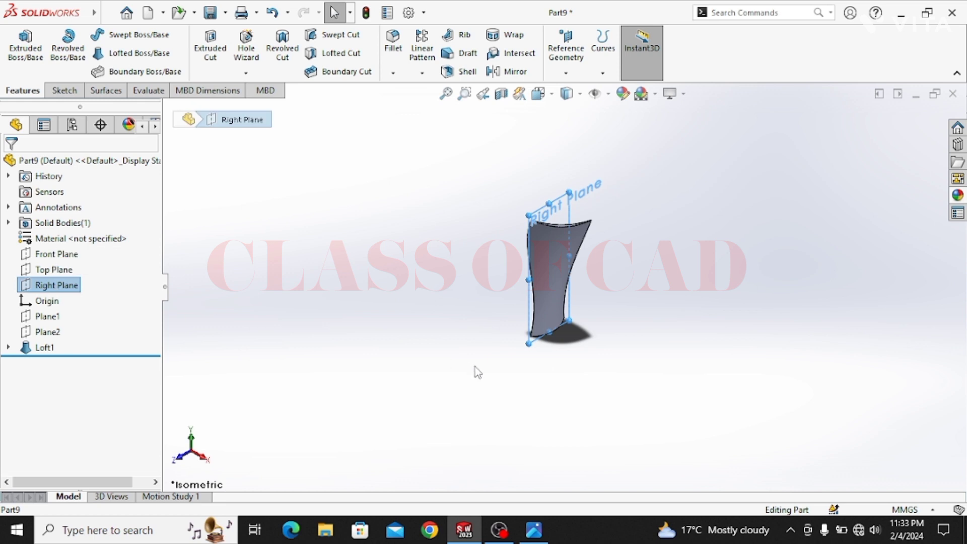
{"action": "middle_click_drag", "start_coordinate": [476, 368], "coordinate": [590, 367]}
{"action": "left_click", "coordinate": [682, 332]}
{"action": "scroll", "coordinate": [669, 337], "scroll_direction": "up", "scroll_amount": 1}
{"action": "left_click", "coordinate": [60, 285]}
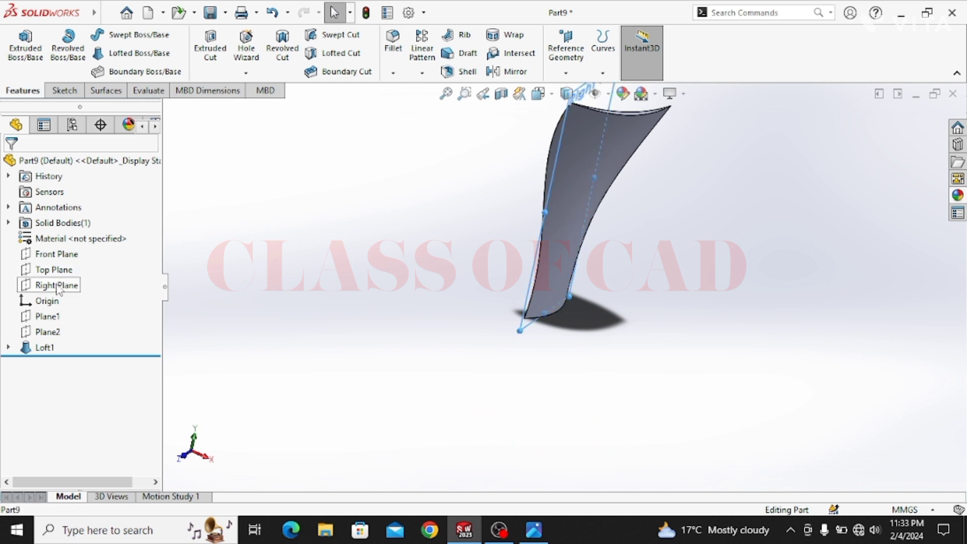
{"action": "left_click", "coordinate": [85, 262]}
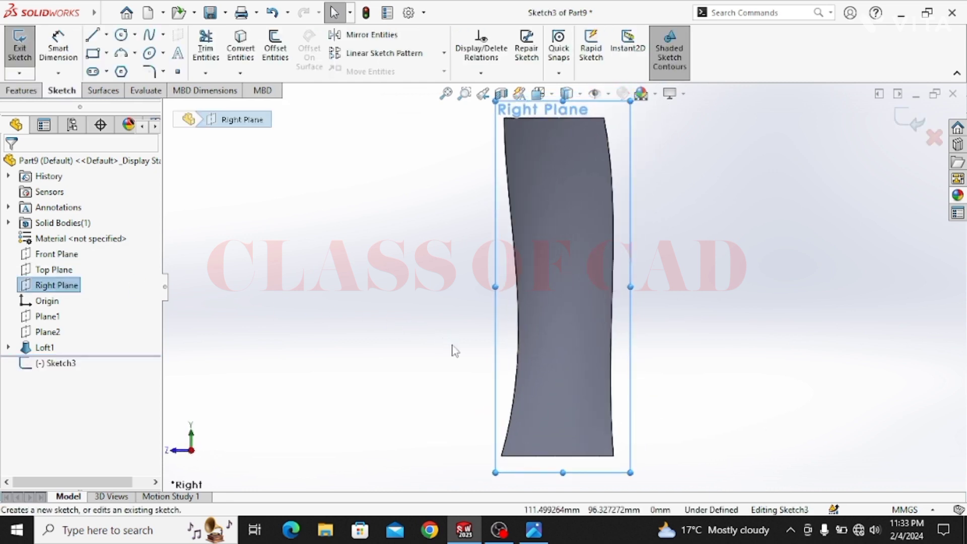
- Sketch a closed four-line hub profile under the blade: top about 32 mm, slope to the origin, base about 164 mm, vertical end about 65 mm
{"action": "scroll", "coordinate": [453, 346], "scroll_direction": "up", "scroll_amount": 2}
{"action": "middle_click_drag", "start_coordinate": [506, 369], "coordinate": [452, 292], "text": "ctrl"}
{"action": "scroll", "coordinate": [454, 296], "scroll_direction": "up", "scroll_amount": 1}
{"action": "middle_click_drag", "start_coordinate": [480, 353], "coordinate": [479, 326], "text": "ctrl"}
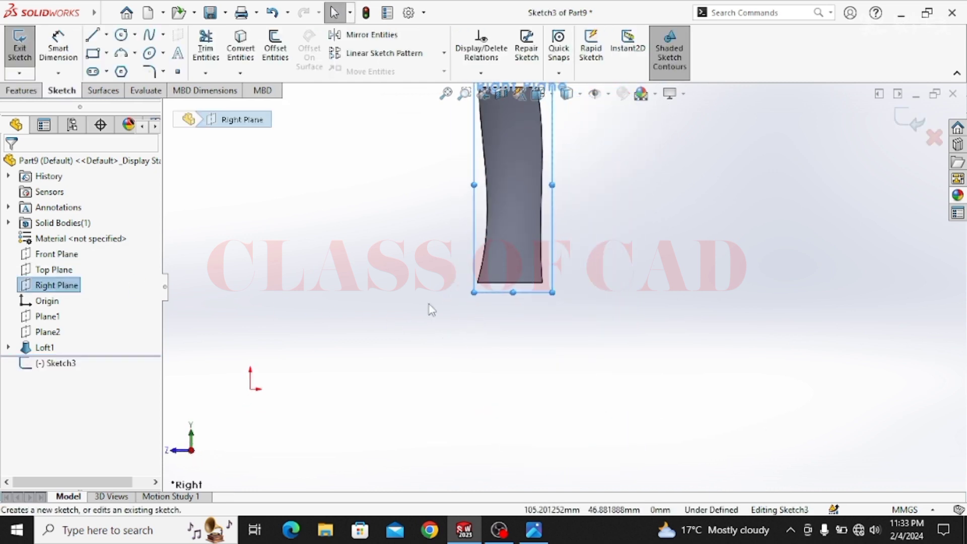
{"action": "left_click", "coordinate": [92, 35]}
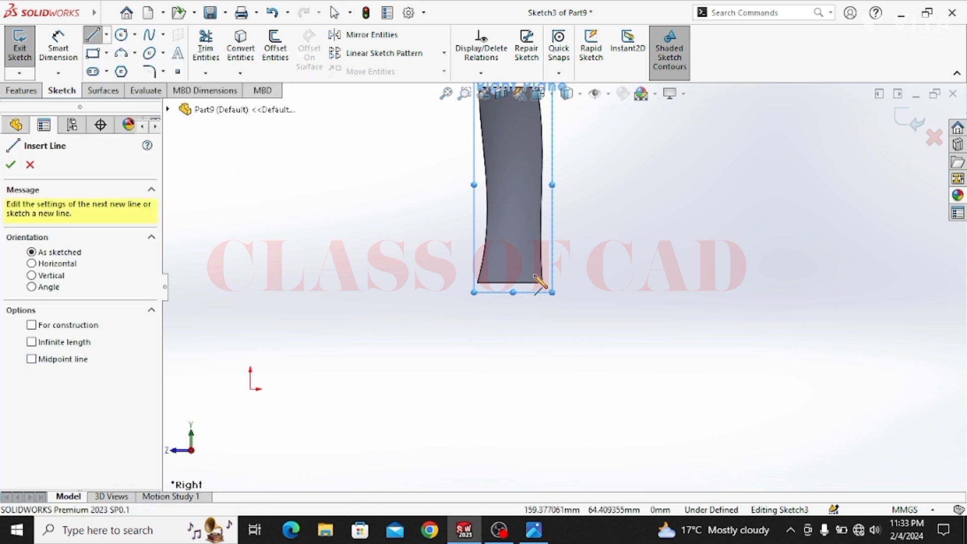
{"action": "left_click", "coordinate": [489, 274]}
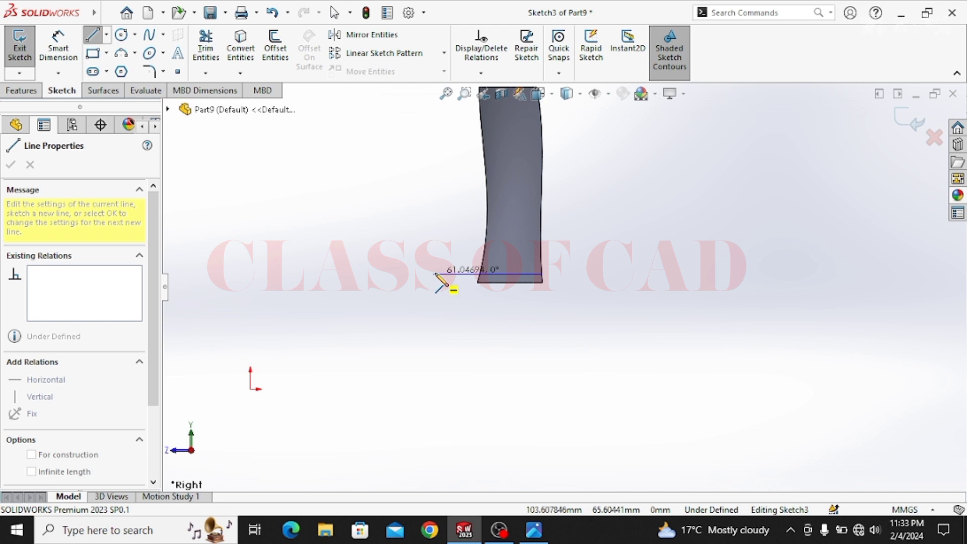
{"action": "left_click", "coordinate": [487, 275]}
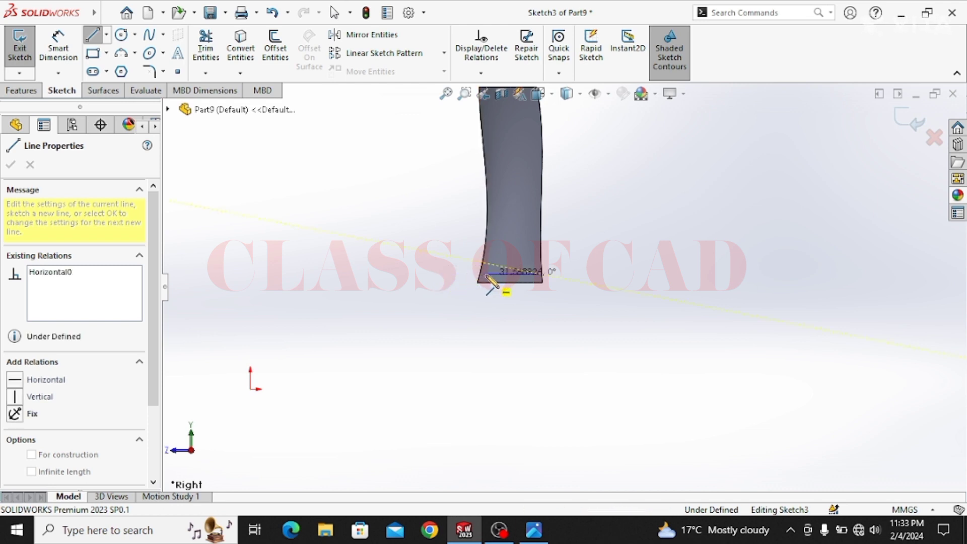
{"action": "left_click", "coordinate": [251, 388]}
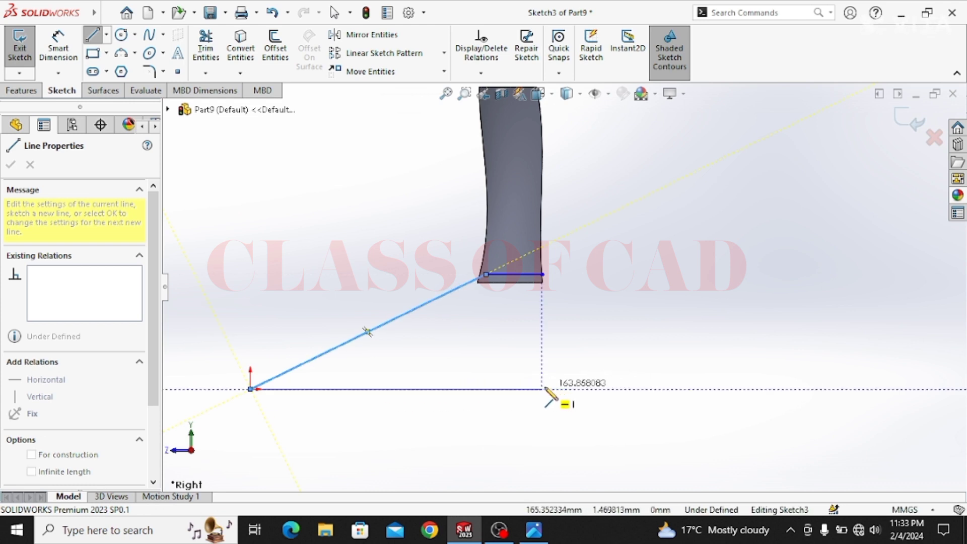
{"action": "left_click", "coordinate": [543, 389]}
{"action": "left_click", "coordinate": [543, 275]}
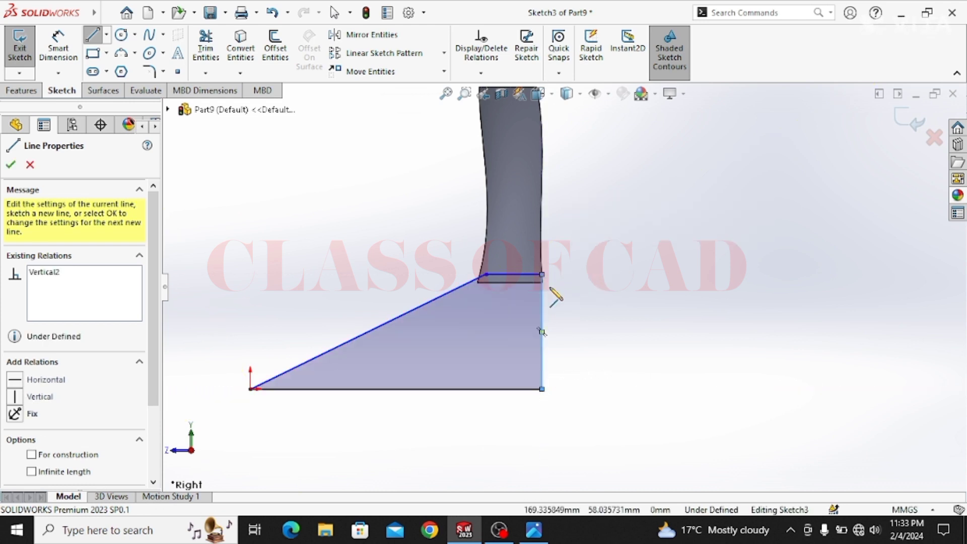
- Round the corner between the sloping line and the short top line with a 30 mm sketch fillet
{"action": "scroll", "coordinate": [551, 297], "scroll_direction": "down", "scroll_amount": 3}
{"action": "key", "text": "Escape"}
{"action": "left_click", "coordinate": [60, 52]}
{"action": "key", "text": "Escape"}
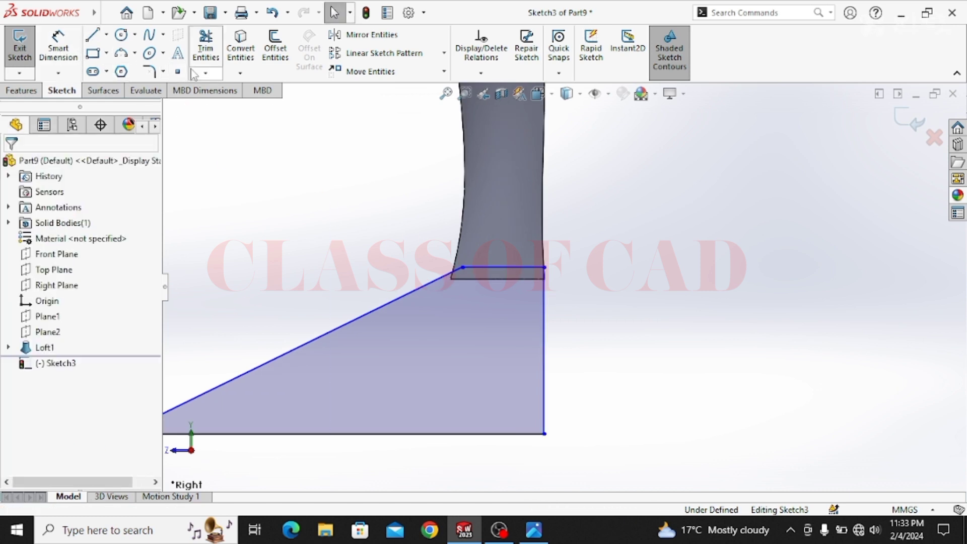
{"action": "left_click", "coordinate": [149, 71]}
{"action": "left_click", "coordinate": [454, 273]}
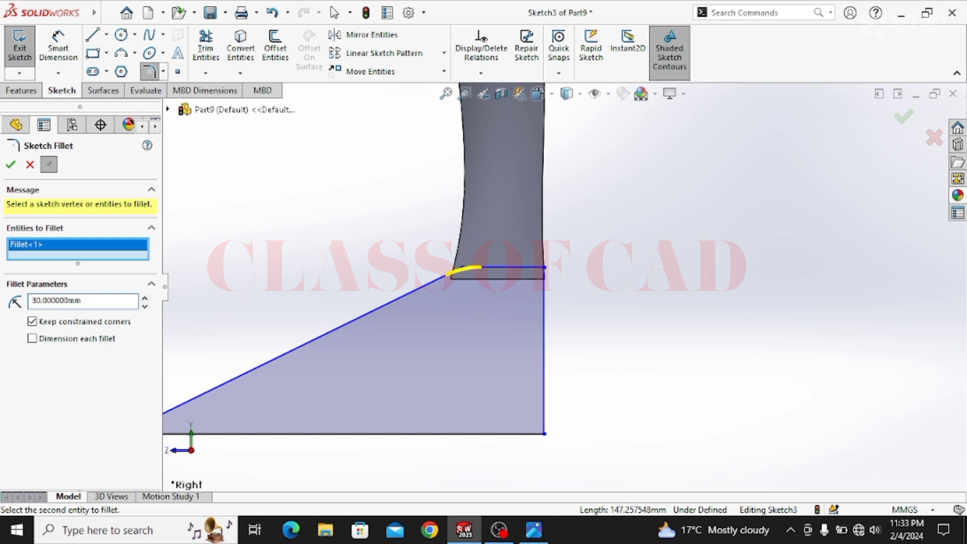
{"action": "key", "text": "Return"}
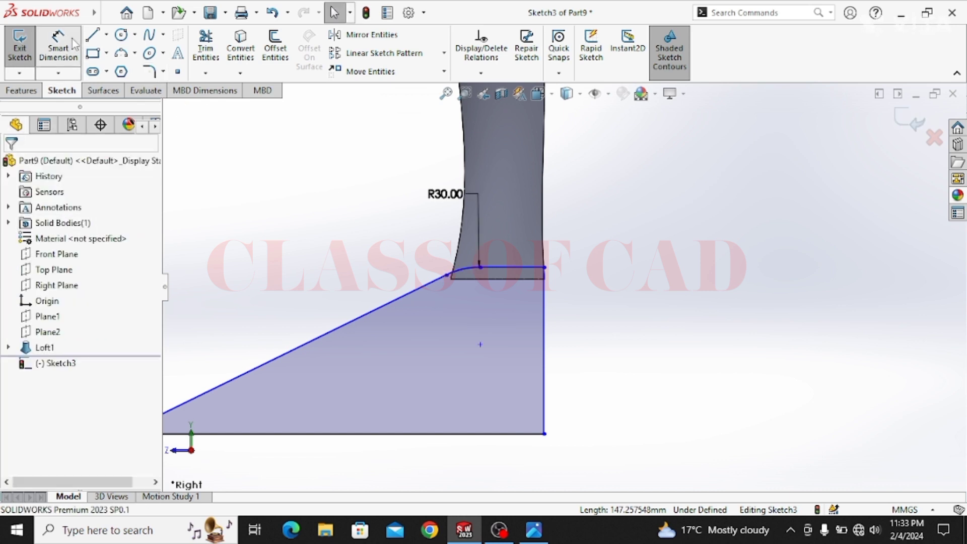
- Dimension the profile's vertical end line to 63.25 mm
{"action": "left_click", "coordinate": [58, 48]}
{"action": "left_click", "coordinate": [546, 345]}
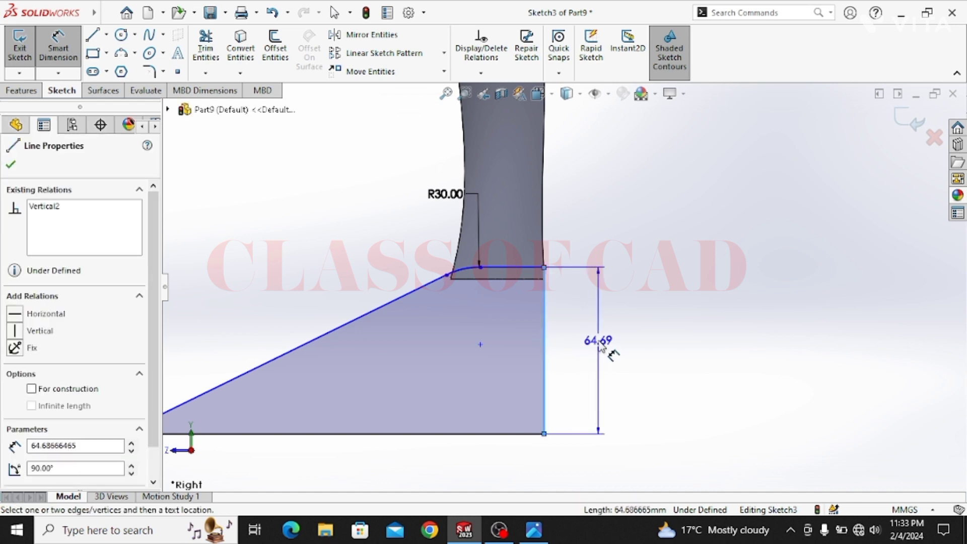
{"action": "left_click", "coordinate": [599, 344]}
{"action": "type", "text": "63."}
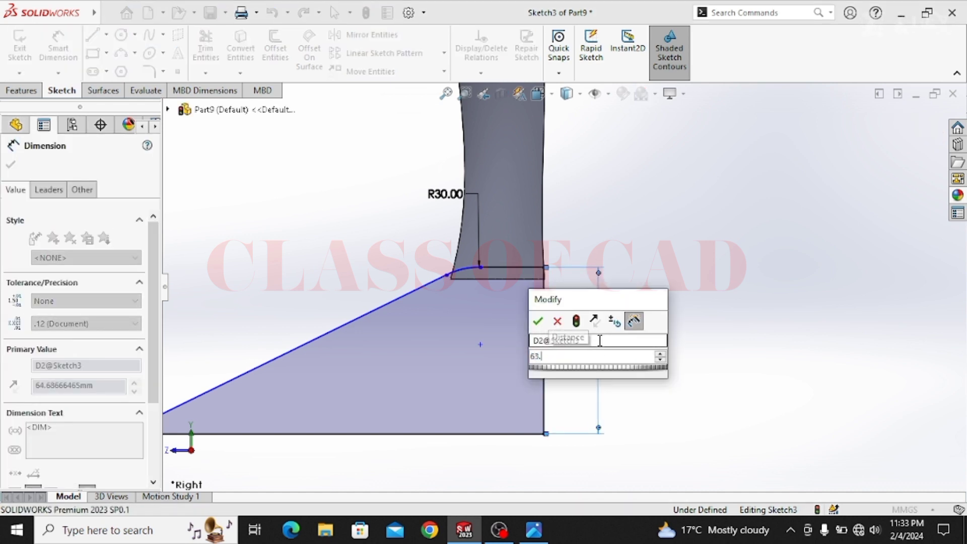
{"action": "type", "text": "5"}
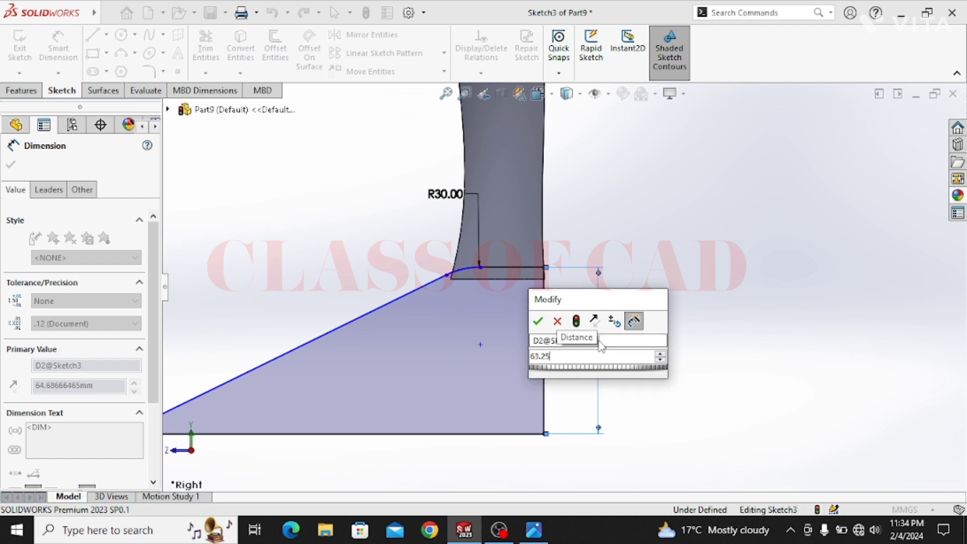
{"action": "key", "text": "Escape"}
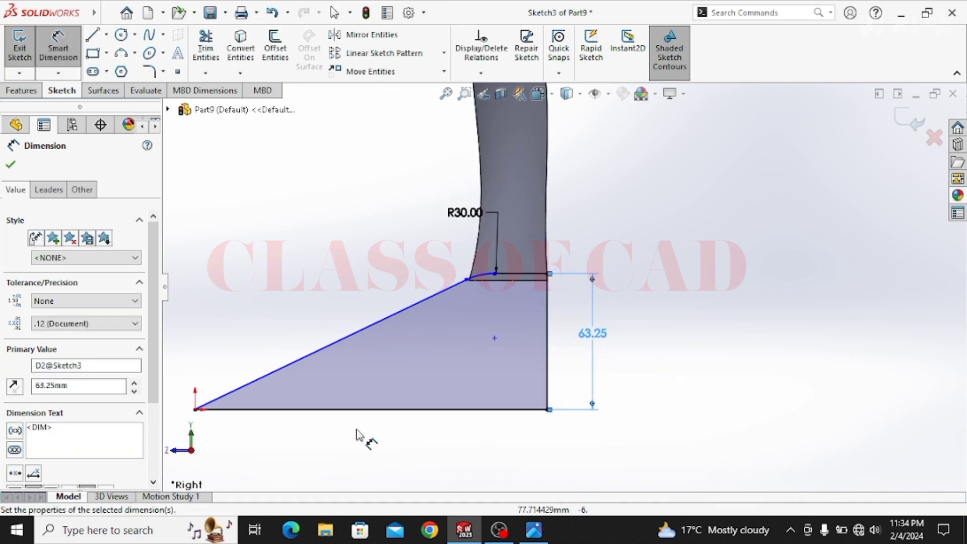
{"action": "left_click", "coordinate": [358, 409]}
{"action": "left_click", "coordinate": [356, 449]}
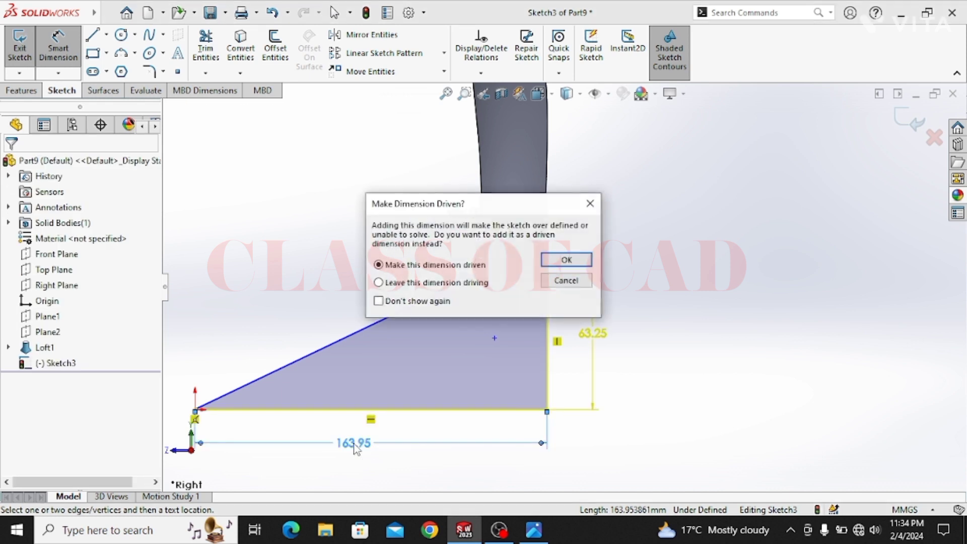
{"action": "key", "text": "Escape"}
{"action": "key", "text": "Escape"}
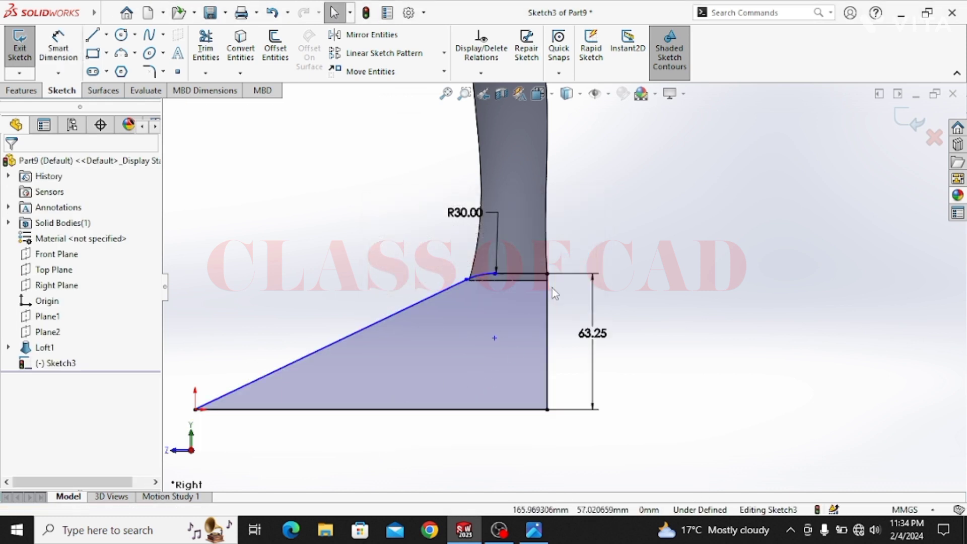
- Pull the profile's vertical end line outward past the blade's edge, extending the base line to about 172 mm
{"action": "left_click", "coordinate": [551, 290]}
{"action": "scroll", "coordinate": [559, 282], "scroll_direction": "down", "scroll_amount": 3}
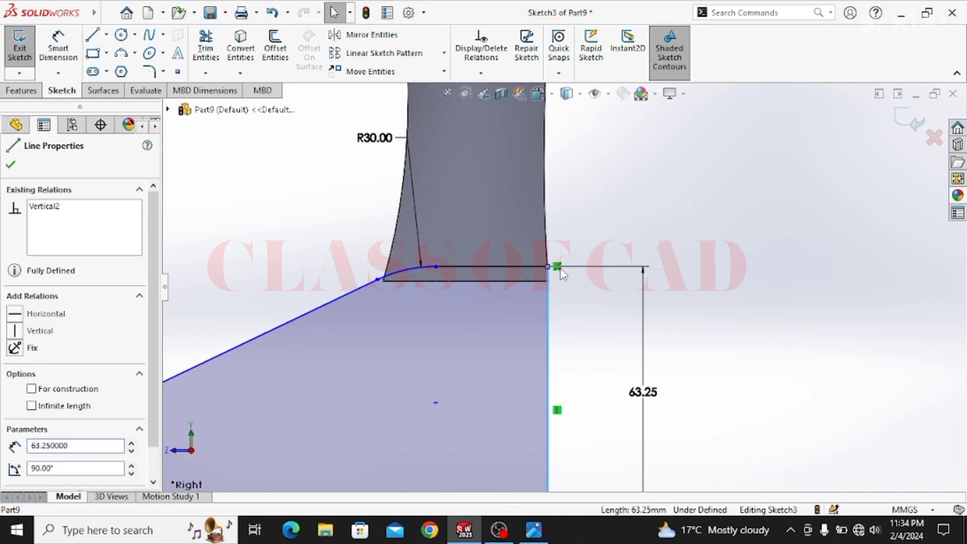
{"action": "key", "text": "Escape"}
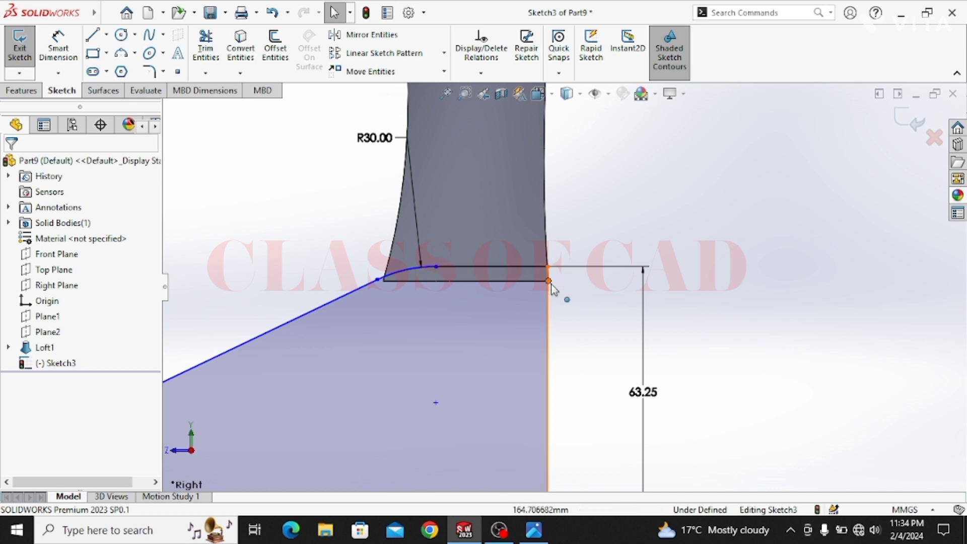
{"action": "left_click_drag", "start_coordinate": [549, 301], "coordinate": [584, 310]}
{"action": "scroll", "coordinate": [584, 309], "scroll_direction": "up", "scroll_amount": 2}
{"action": "scroll", "coordinate": [579, 325], "scroll_direction": "up", "scroll_amount": 2}
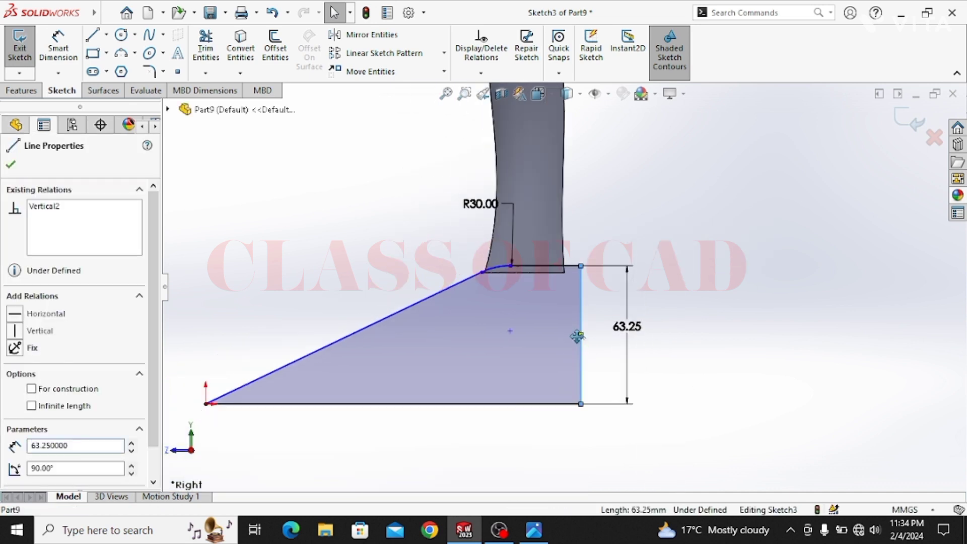
{"action": "key", "text": "Escape"}
- Dimension the profile's horizontal base line to 166 mm
{"action": "left_click", "coordinate": [59, 48]}
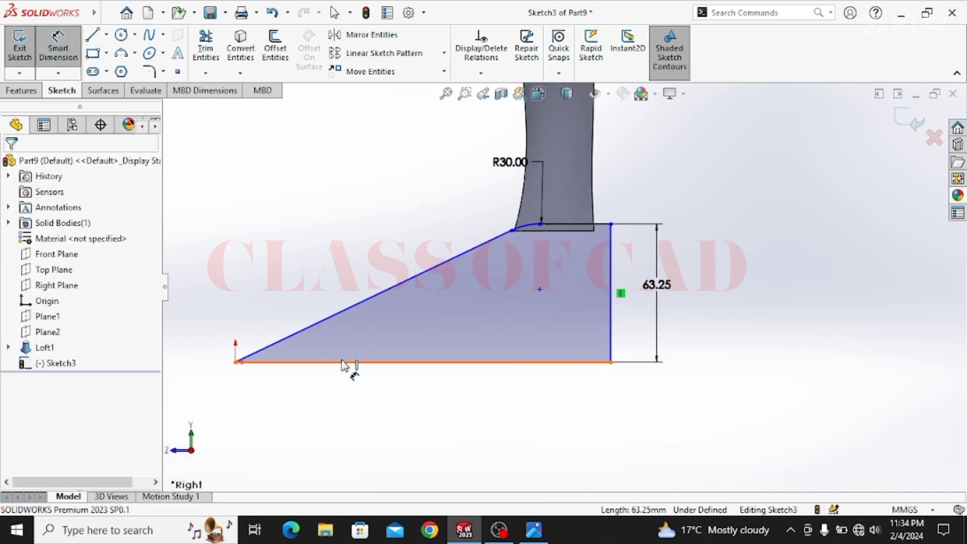
{"action": "left_click", "coordinate": [385, 385]}
{"action": "left_click", "coordinate": [431, 401]}
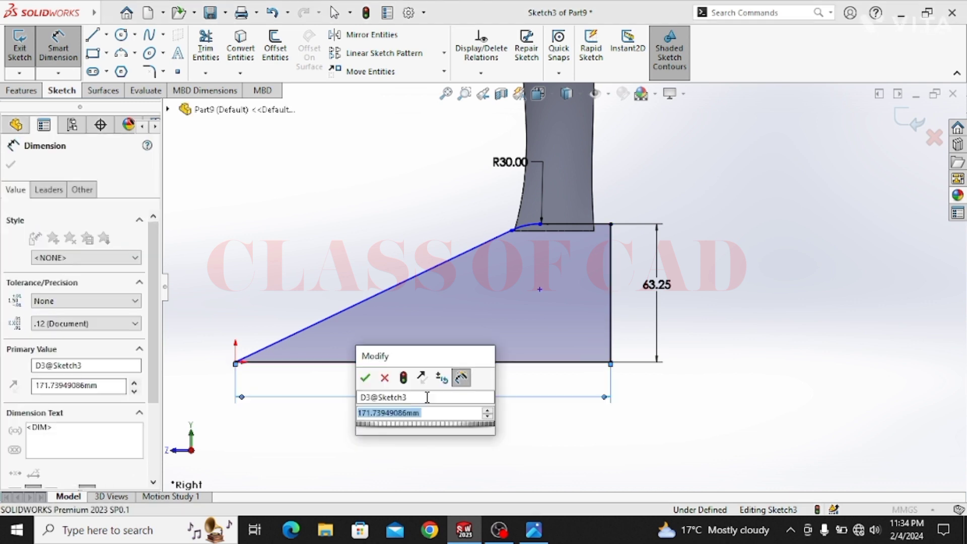
{"action": "type", "text": "166"}
{"action": "key", "text": "Return"}
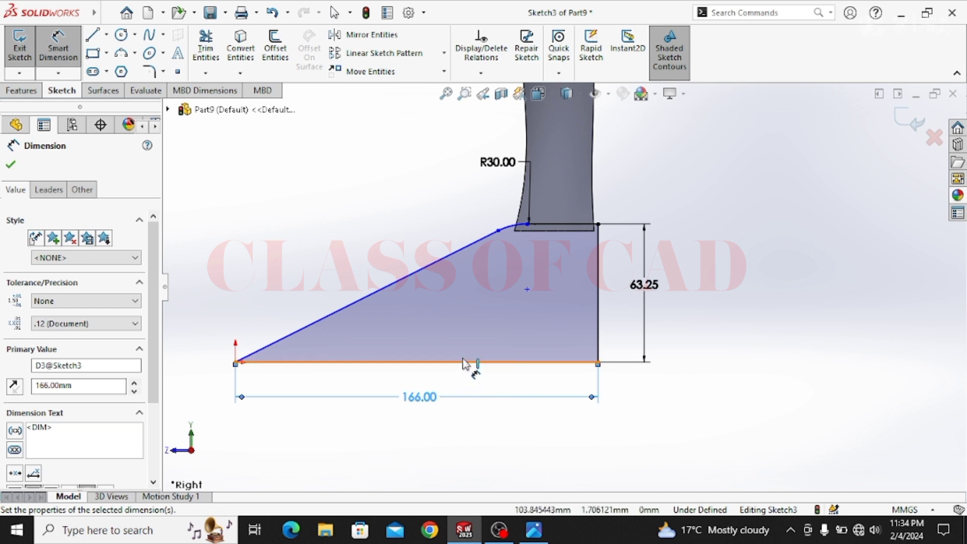
- Revolve the hub profile 360 degrees about its 166 mm horizontal base line, merged with the blade
{"action": "key", "text": "Escape"}
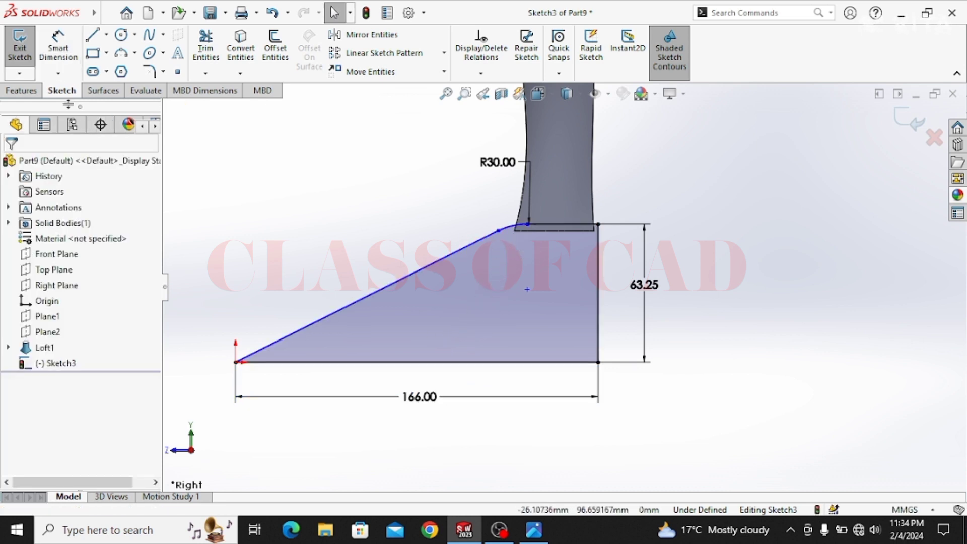
{"action": "left_click", "coordinate": [22, 91]}
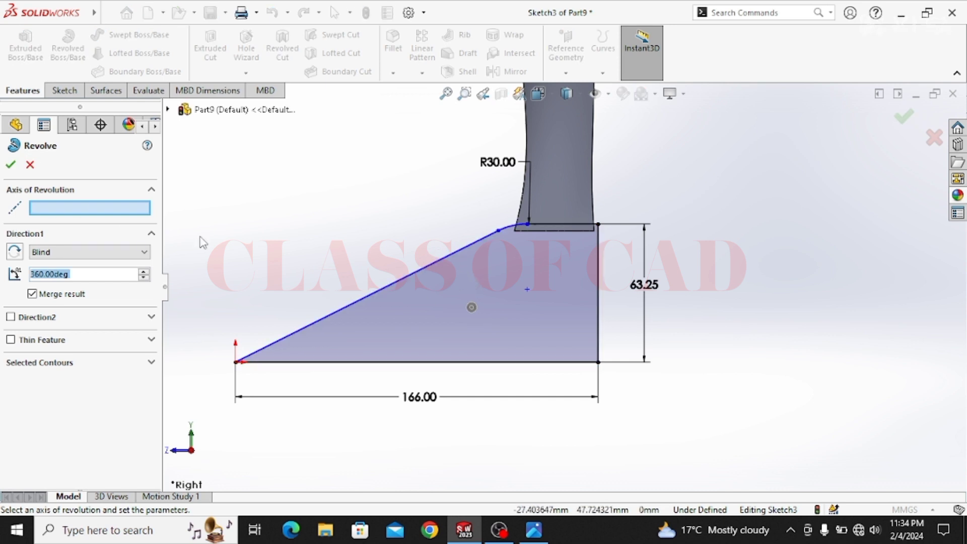
{"action": "left_click", "coordinate": [488, 363]}
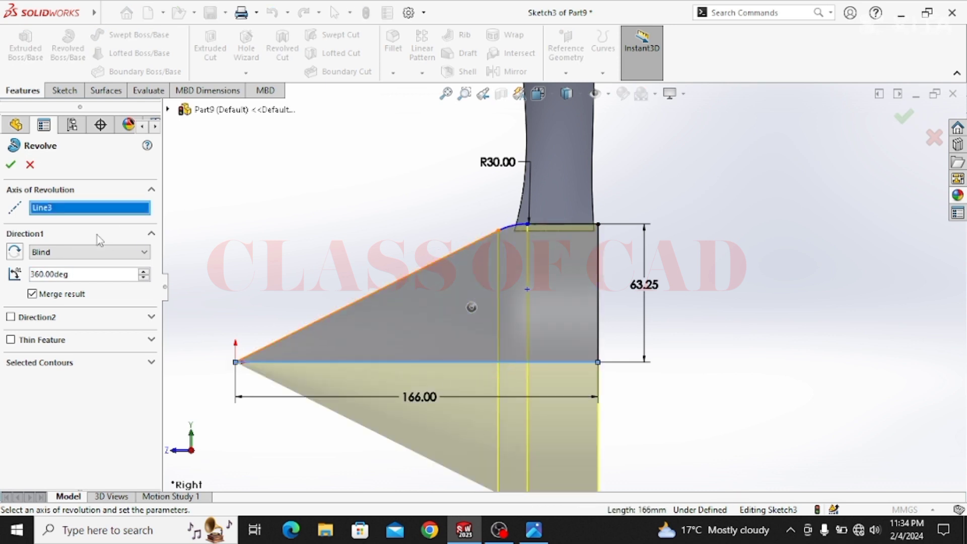
{"action": "left_click", "coordinate": [10, 165]}
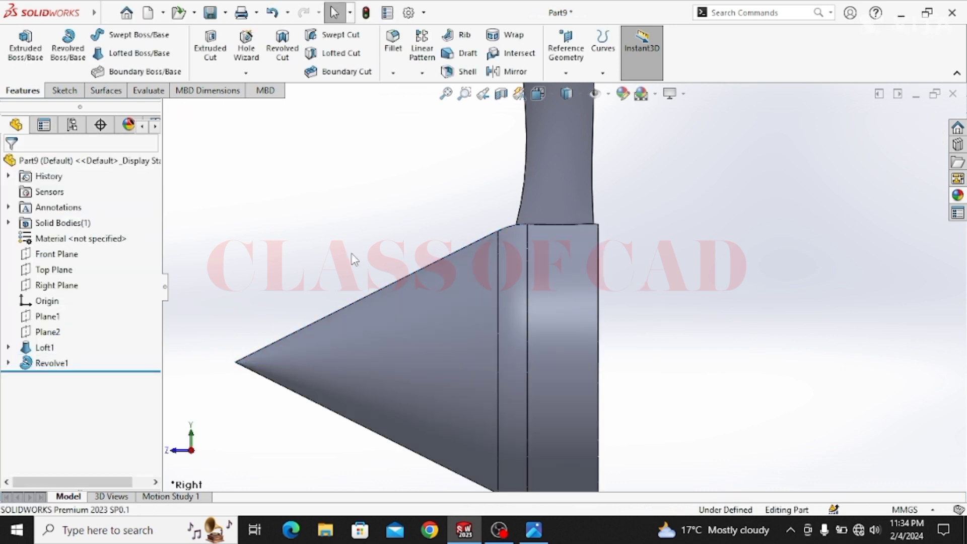
- Sketch two vertical lines about 143 mm long and 51 mm apart across the cone on the Right Plane, deleting their horizontal connecting line
{"action": "middle_click_drag", "start_coordinate": [454, 297], "coordinate": [545, 359]}
{"action": "scroll", "coordinate": [545, 358], "scroll_direction": "up", "scroll_amount": 1}
{"action": "key", "text": "ctrl+7"}
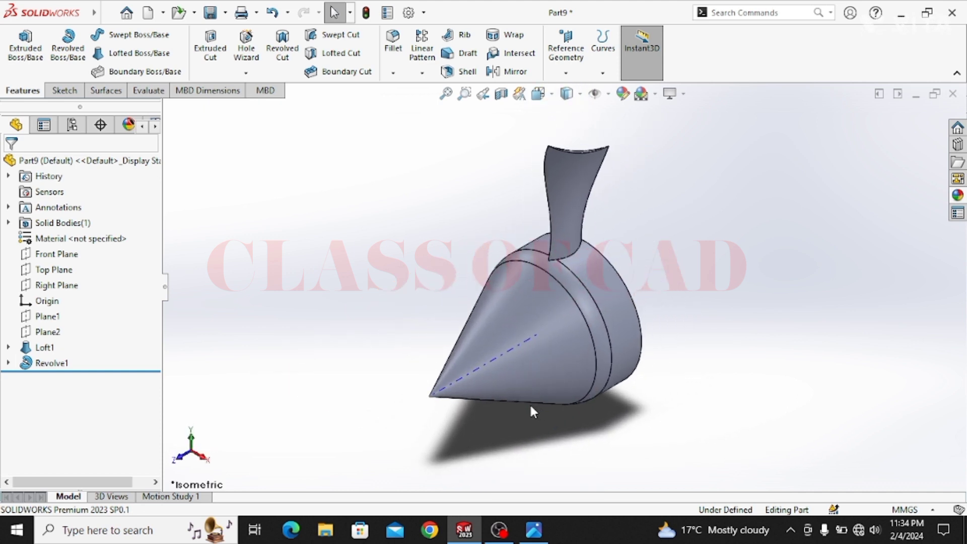
{"action": "left_click", "coordinate": [65, 288]}
{"action": "left_click", "coordinate": [76, 264]}
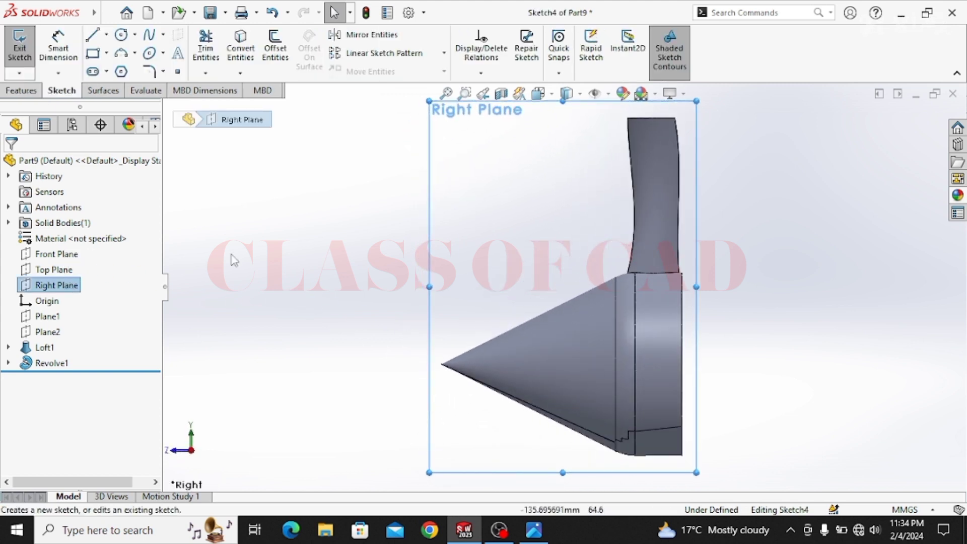
{"action": "left_click", "coordinate": [92, 35]}
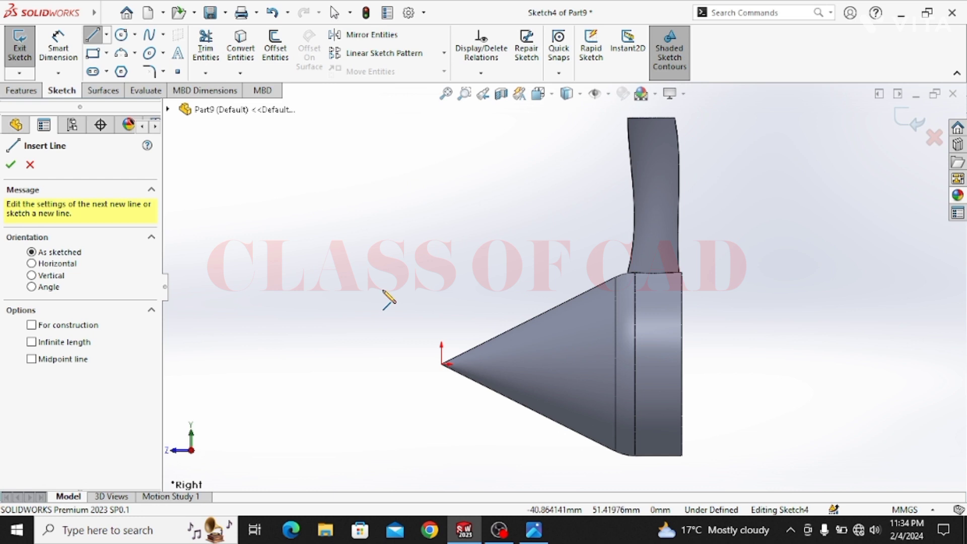
{"action": "left_click", "coordinate": [488, 236]}
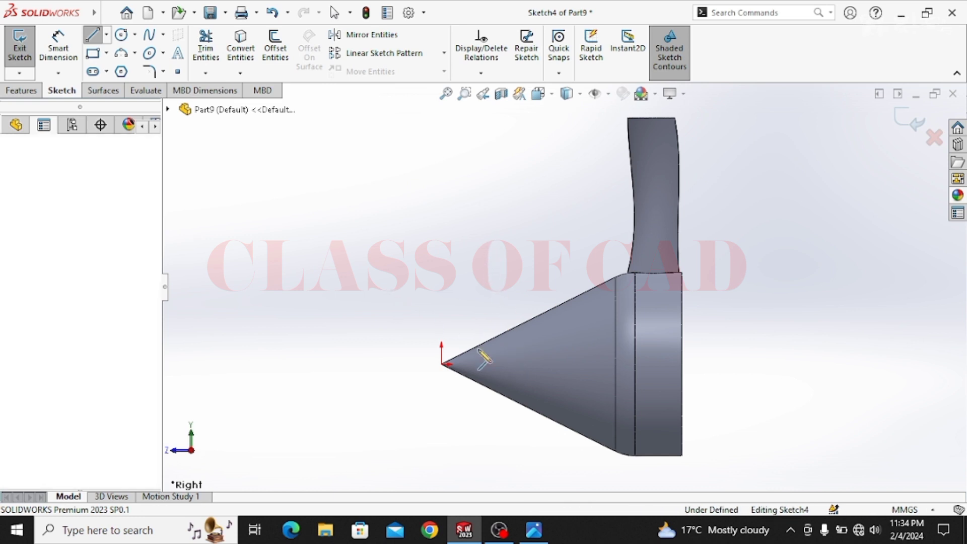
{"action": "left_click", "coordinate": [487, 444]}
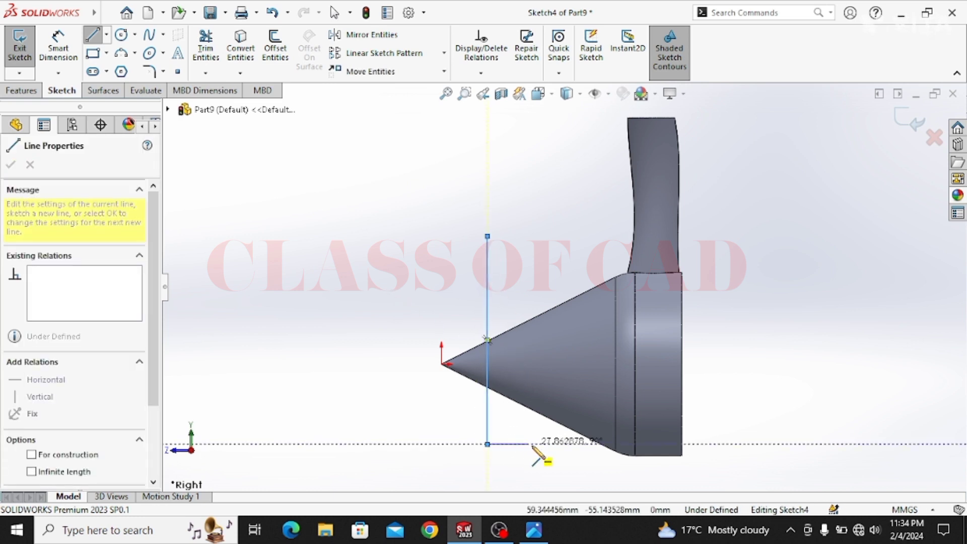
{"action": "left_click", "coordinate": [561, 445]}
{"action": "left_click", "coordinate": [562, 236]}
{"action": "key", "text": "Escape"}
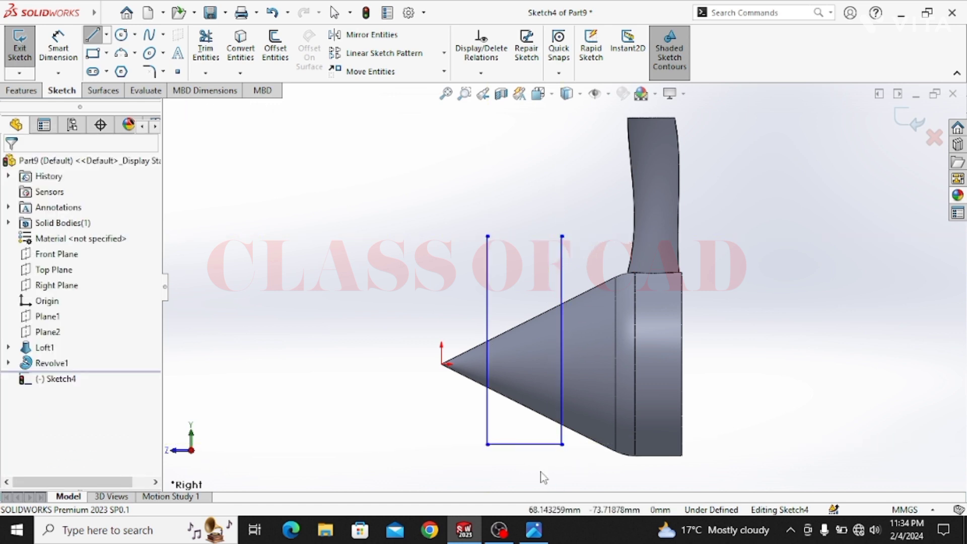
{"action": "left_click", "coordinate": [534, 445]}
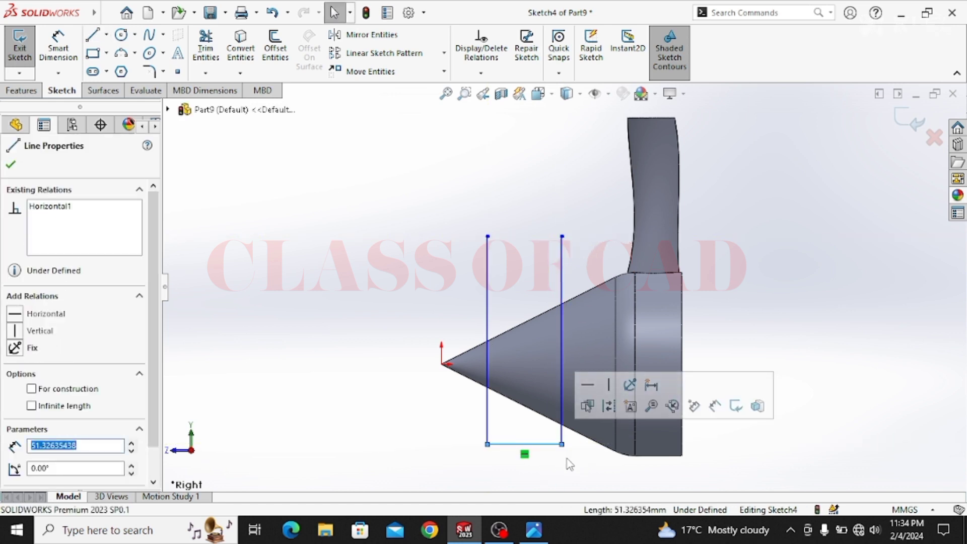
{"action": "key", "text": "Delete"}
- Dimension the spacing between the two vertical lines to 78 mm
{"action": "left_click", "coordinate": [61, 58]}
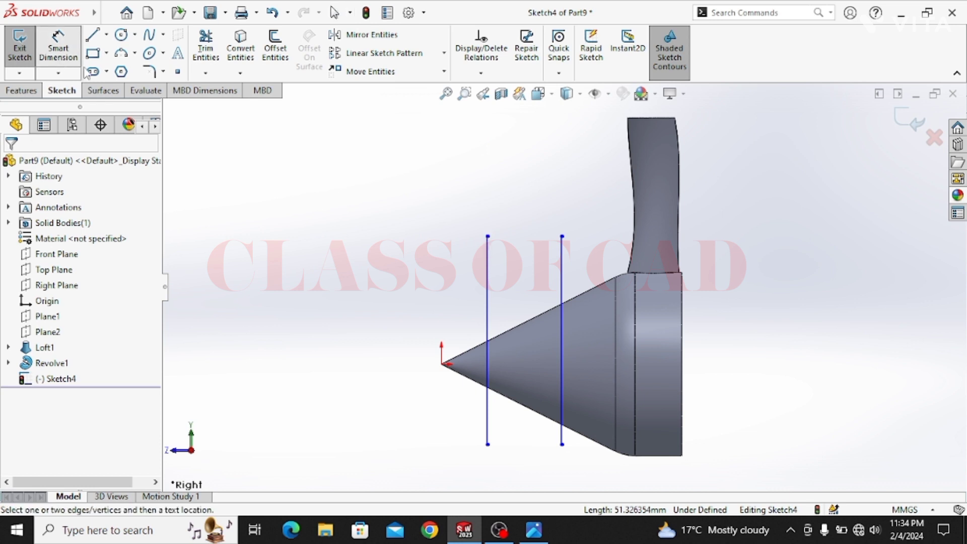
{"action": "left_click", "coordinate": [492, 282]}
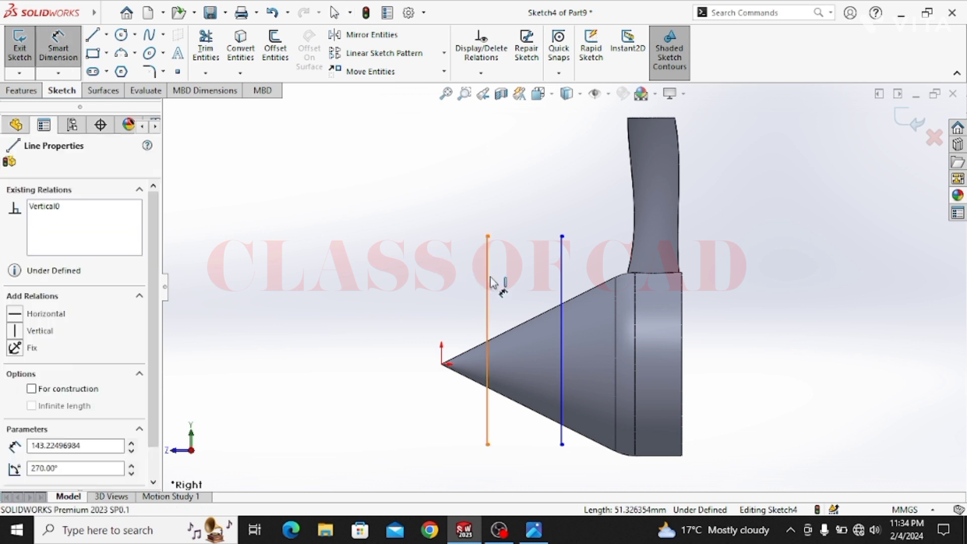
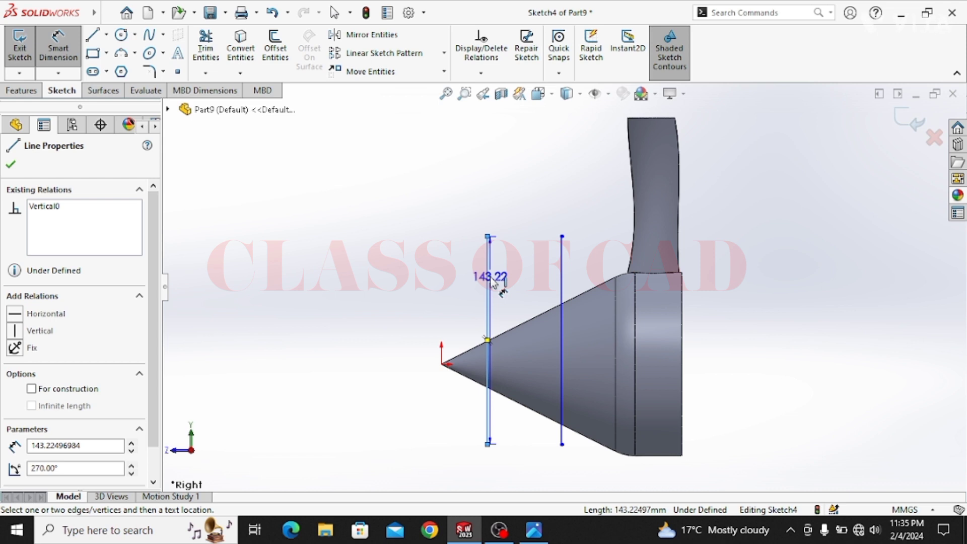
{"action": "left_click", "coordinate": [562, 281]}
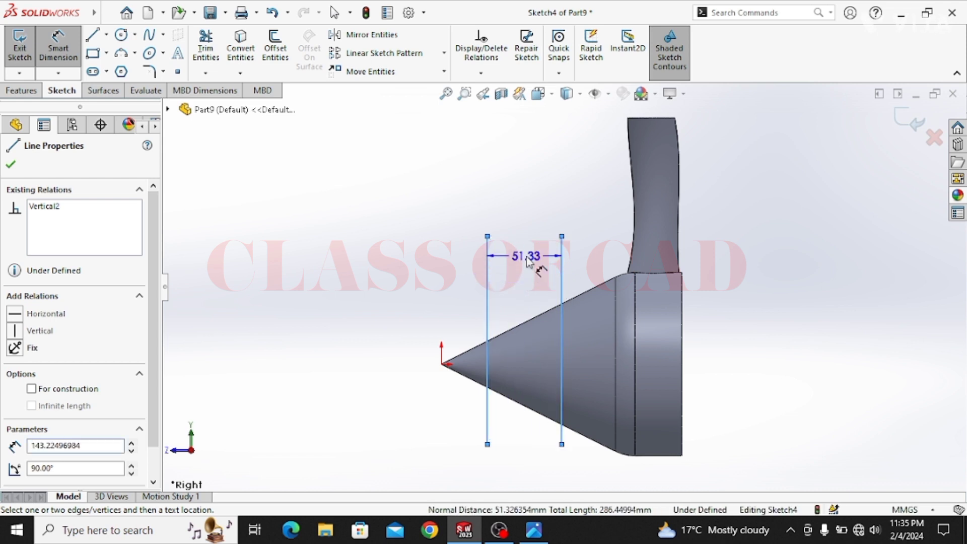
{"action": "left_click", "coordinate": [528, 260]}
{"action": "type", "text": "78"}
{"action": "key", "text": "Return"}
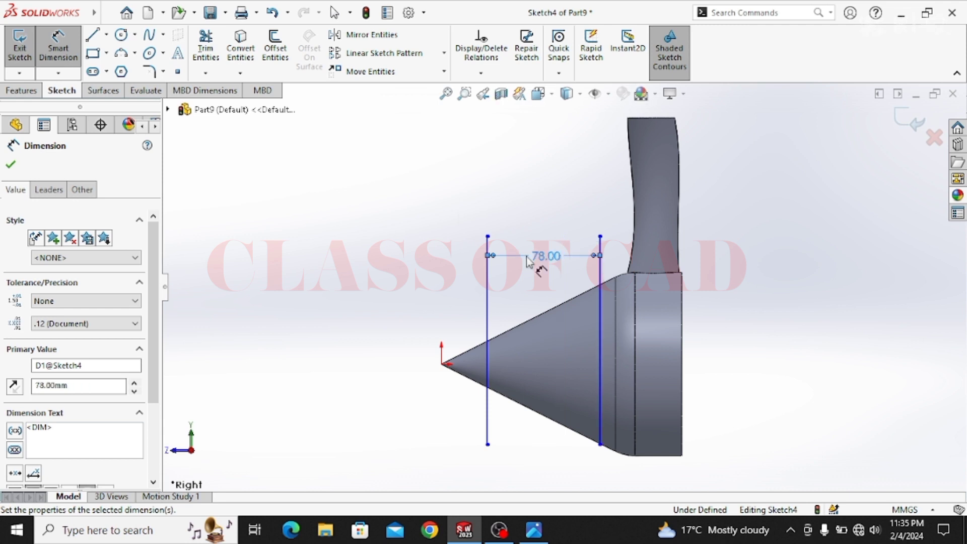
- Dimension the vertical line nearer the cone tip to 15 mm from the origin and exit the sketch
{"action": "left_click", "coordinate": [491, 328]}
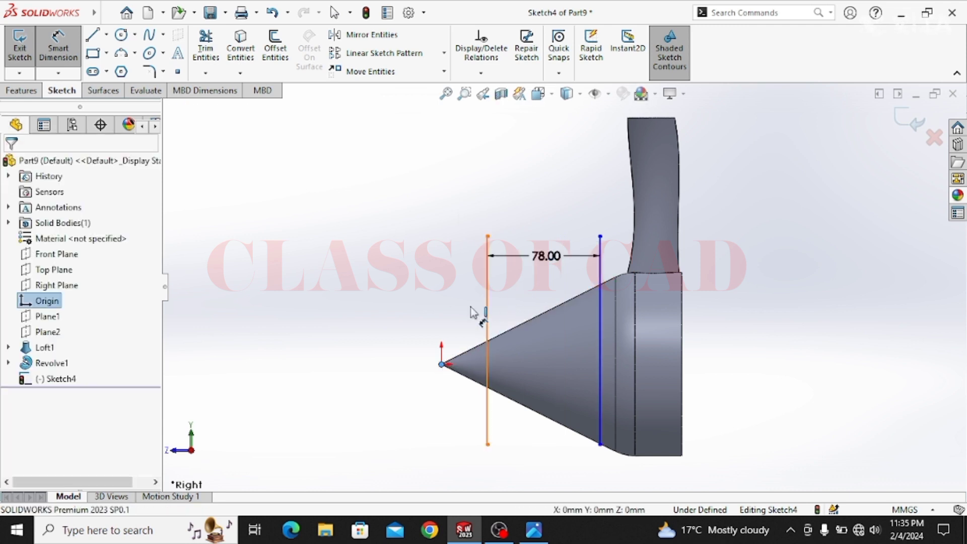
{"action": "left_click", "coordinate": [473, 310]}
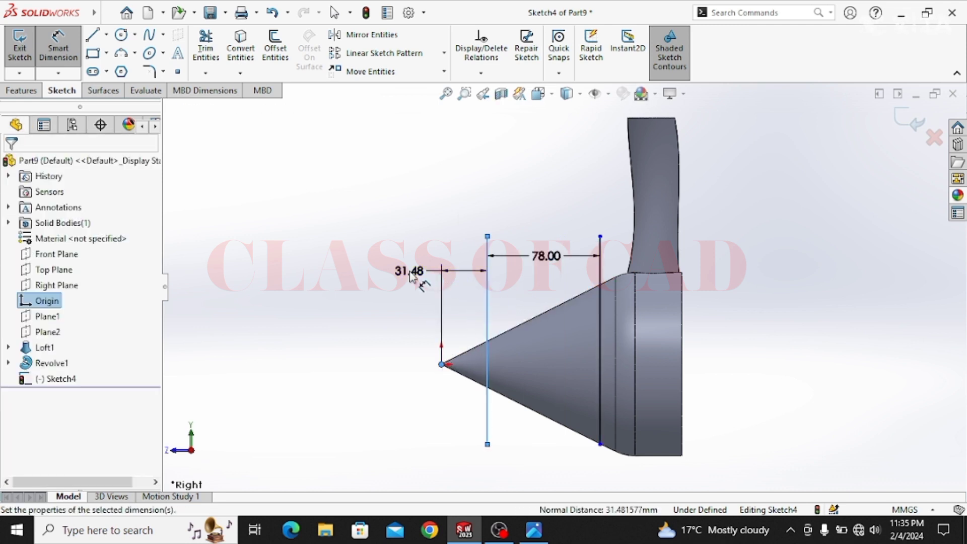
{"action": "left_click", "coordinate": [410, 272]}
{"action": "type", "text": "15"}
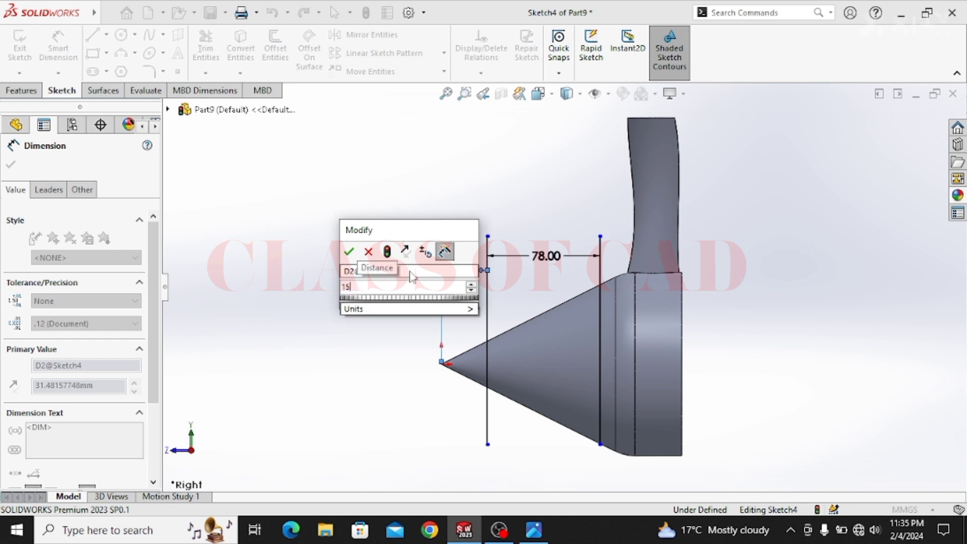
{"action": "key", "text": "Return"}
{"action": "key", "text": "Escape"}
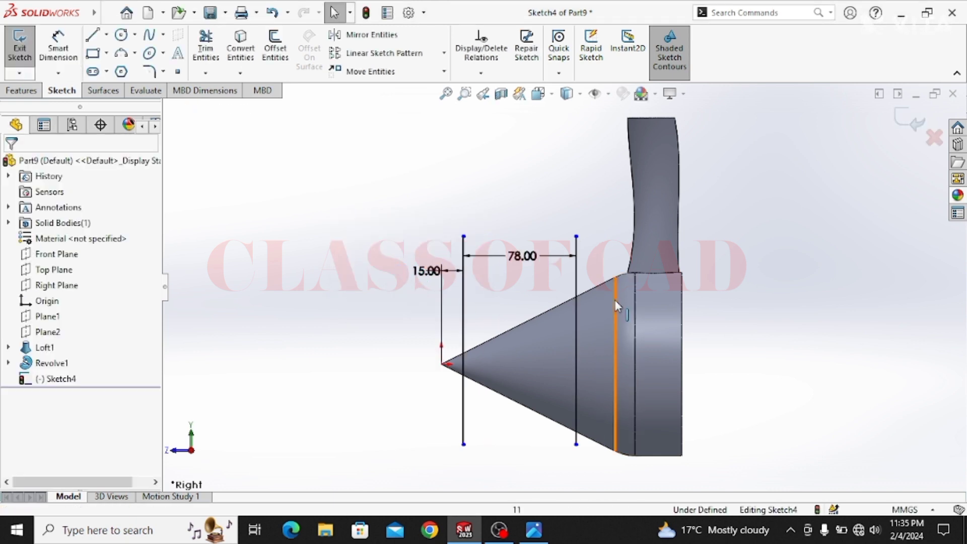
{"action": "left_click", "coordinate": [909, 121]}
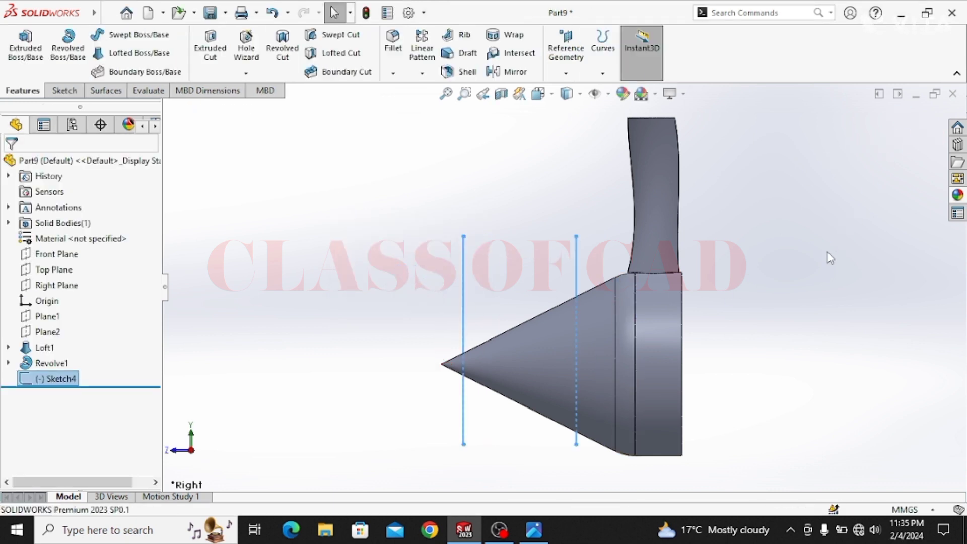
- Split the cone's sloping face with a projection Split Line using the sketch of two vertical lines
{"action": "left_click", "coordinate": [602, 74]}
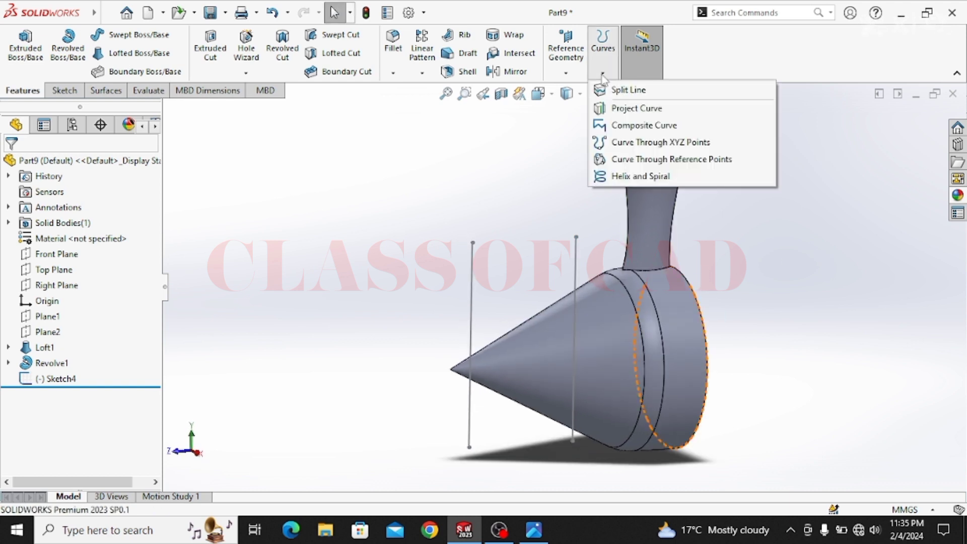
{"action": "left_click", "coordinate": [624, 95]}
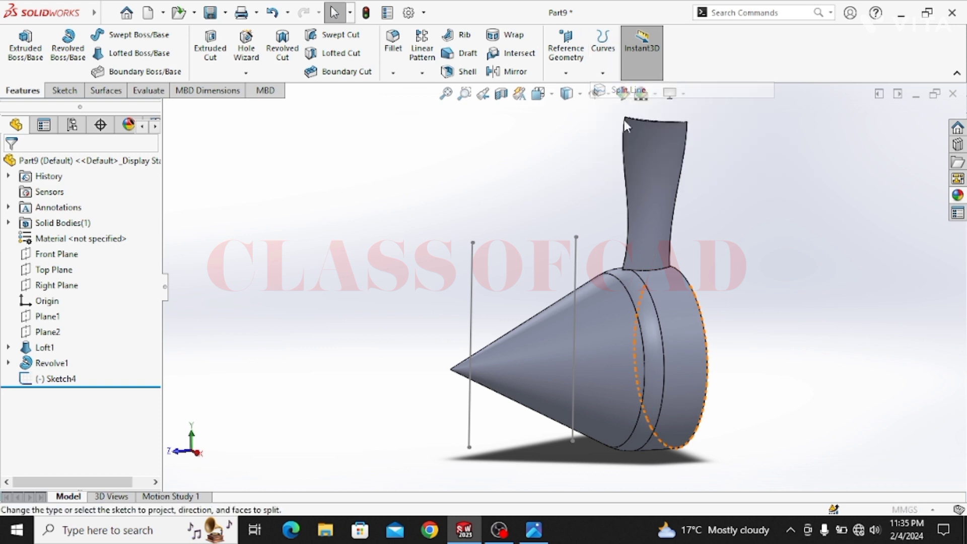
{"action": "left_click", "coordinate": [475, 268]}
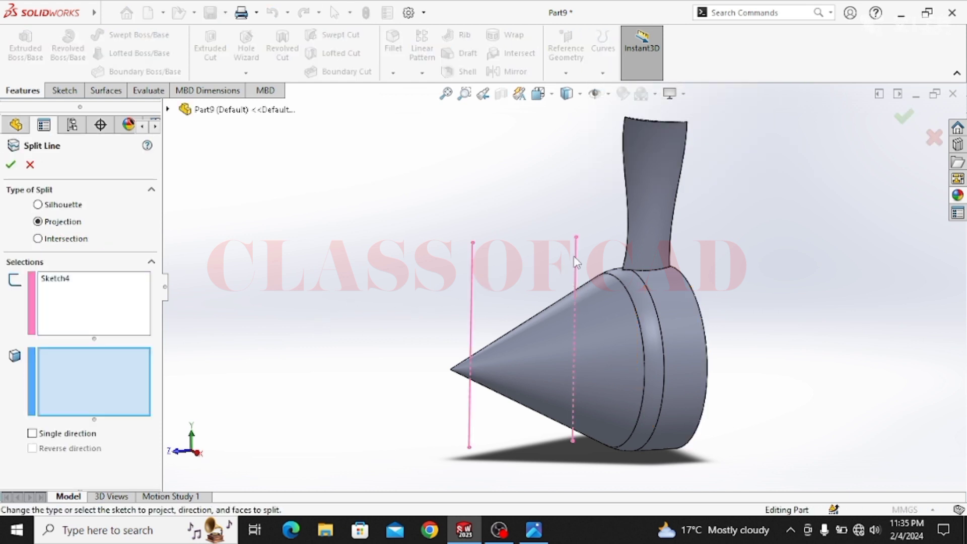
{"action": "left_click", "coordinate": [543, 363]}
{"action": "left_click", "coordinate": [12, 165]}
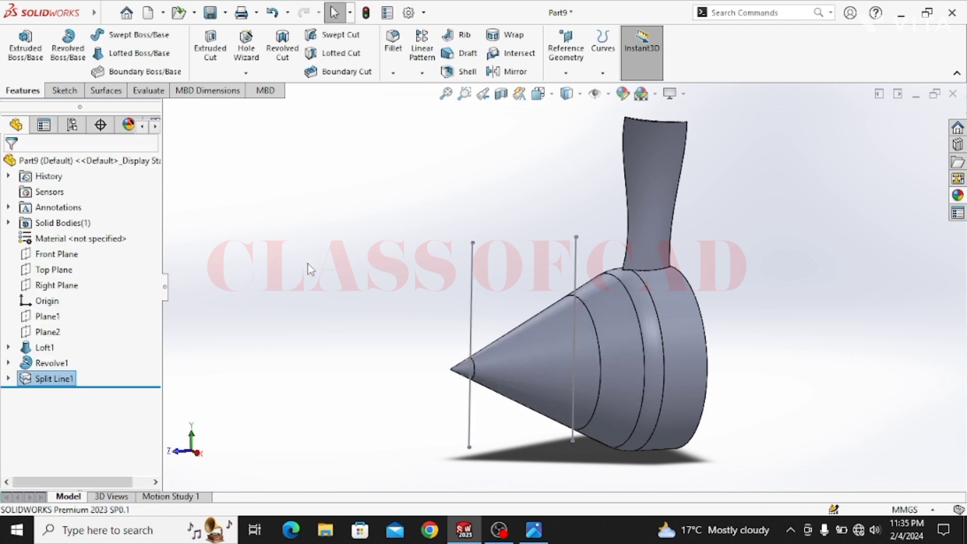
- Create a circular pattern of the lofted blade around the hub's rear circular edge with 30 equally spaced instances over 360 degrees
{"action": "middle_click_drag", "start_coordinate": [612, 341], "coordinate": [549, 202]}
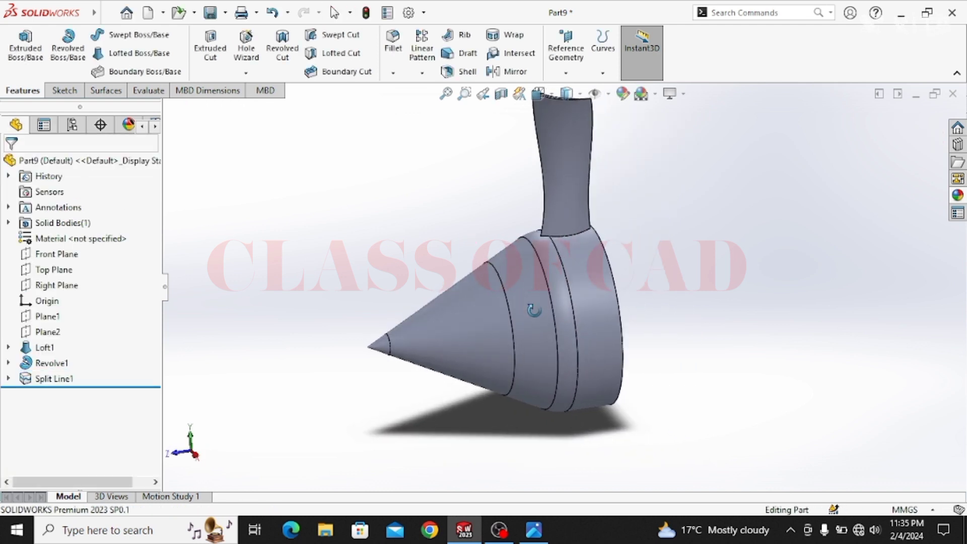
{"action": "left_click", "coordinate": [422, 73]}
{"action": "left_click", "coordinate": [440, 108]}
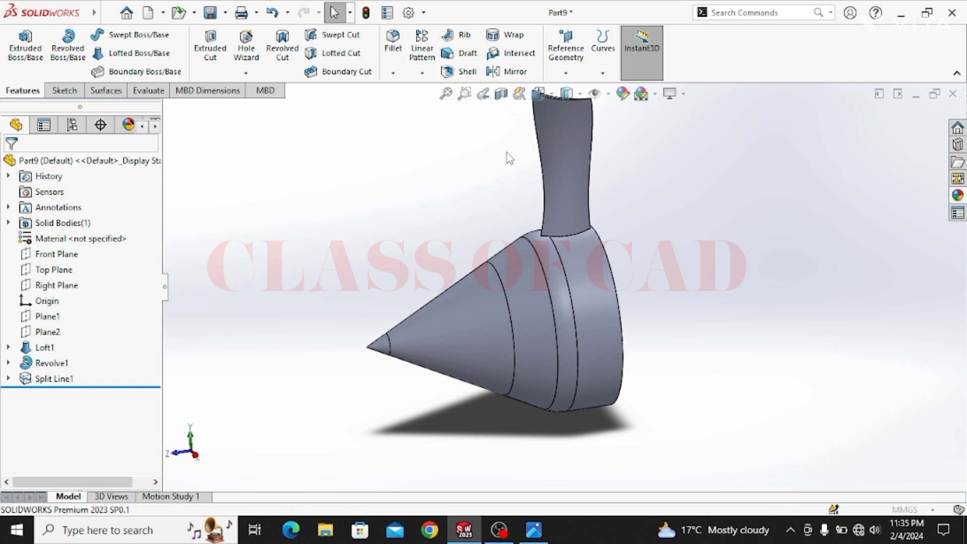
{"action": "left_click", "coordinate": [561, 164]}
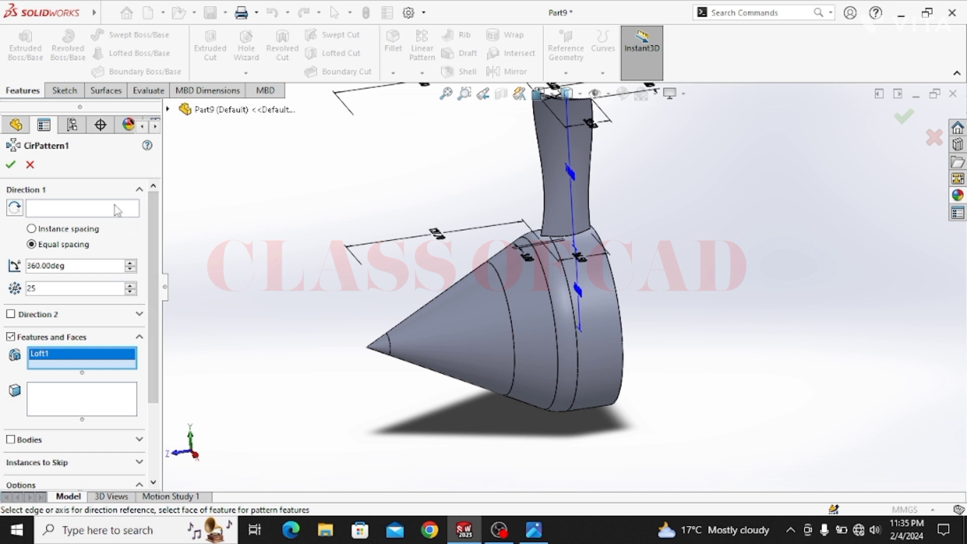
{"action": "left_click", "coordinate": [117, 213]}
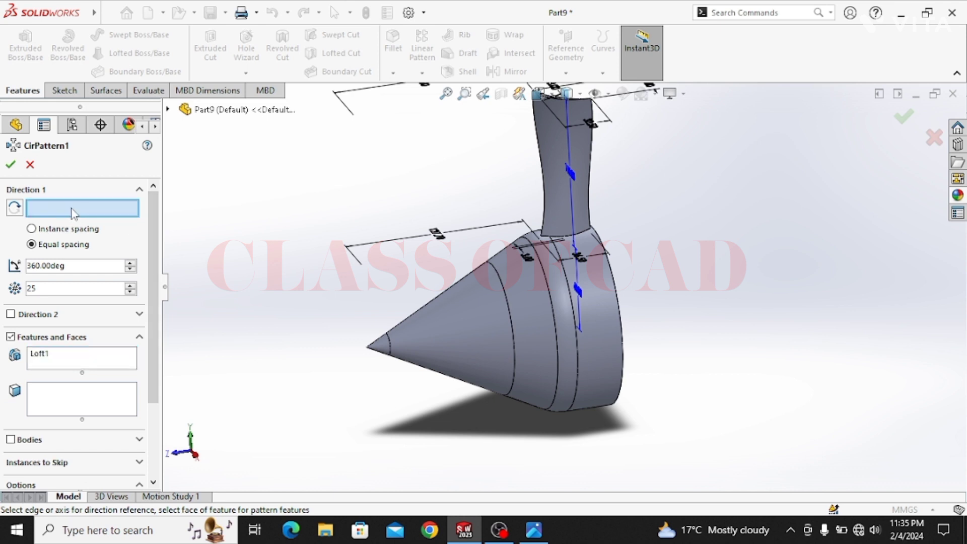
{"action": "left_click", "coordinate": [619, 306]}
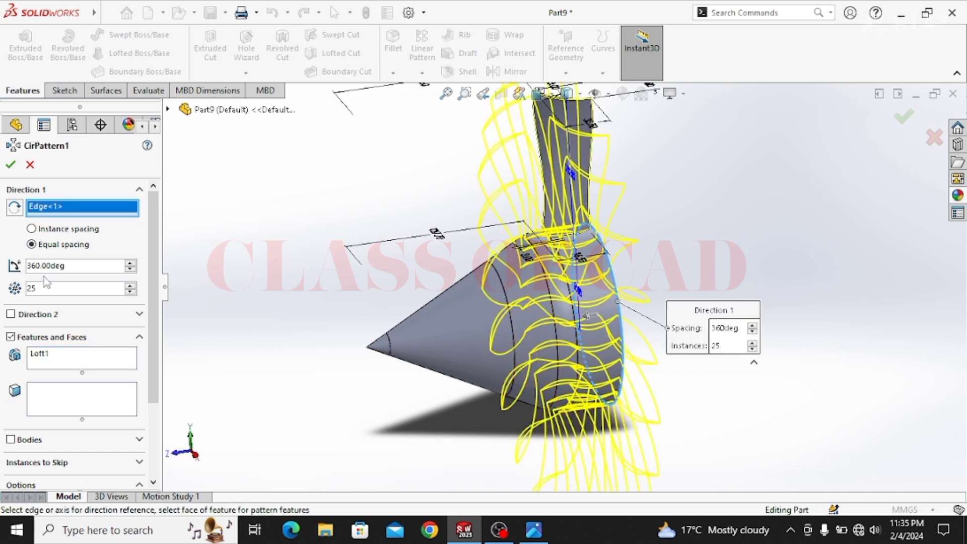
{"action": "type", "text": "30"}
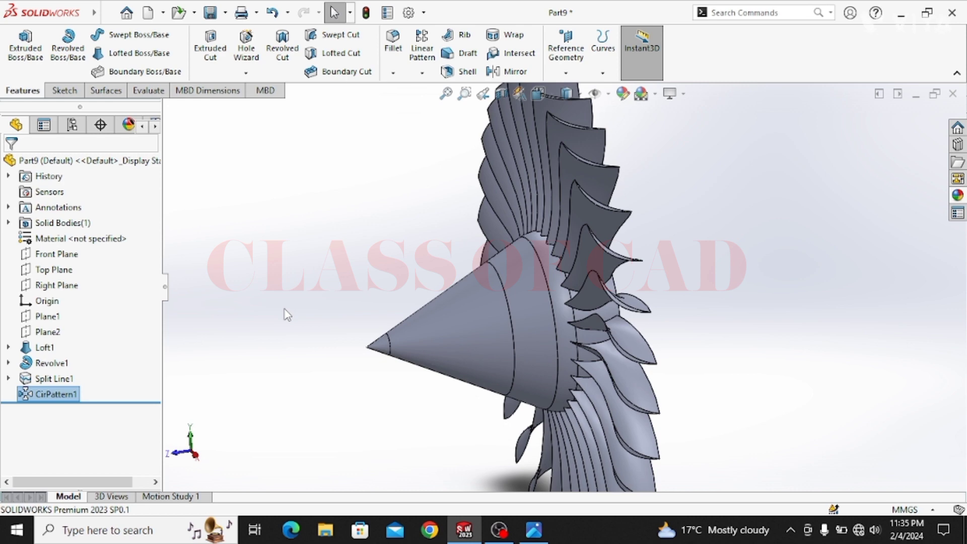
- Sketch a circle about 37 mm in diameter on the hub's flat back face, centred on the origin
{"action": "left_click", "coordinate": [344, 331]}
{"action": "mouse_move", "coordinate": [344, 331]}
{"action": "middle_mouse_down"}
{"action": "mouse_move", "coordinate": [558, 341]}
{"action": "mouse_move", "coordinate": [676, 284]}
{"action": "middle_mouse_up"}
{"action": "left_click", "coordinate": [697, 270]}
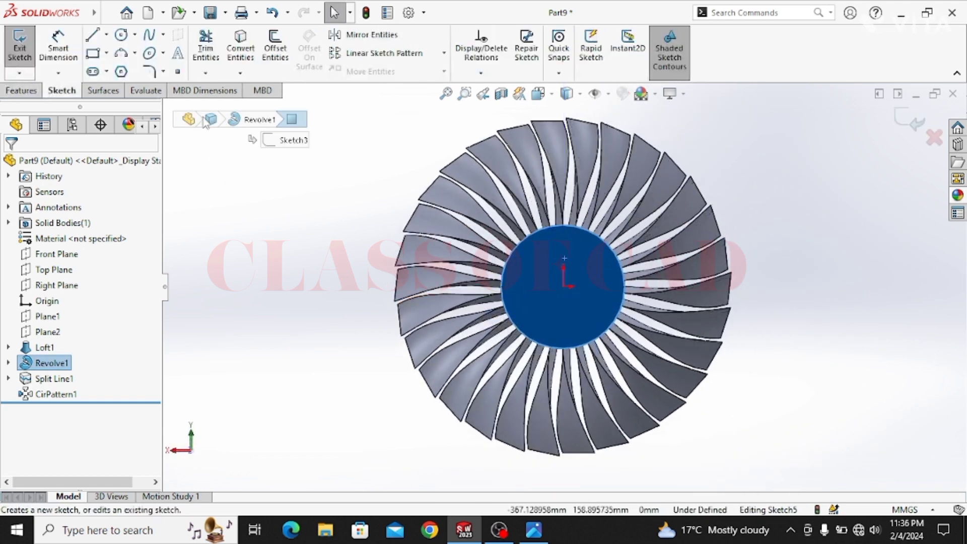
{"action": "left_click", "coordinate": [122, 35]}
{"action": "left_click", "coordinate": [564, 286]}
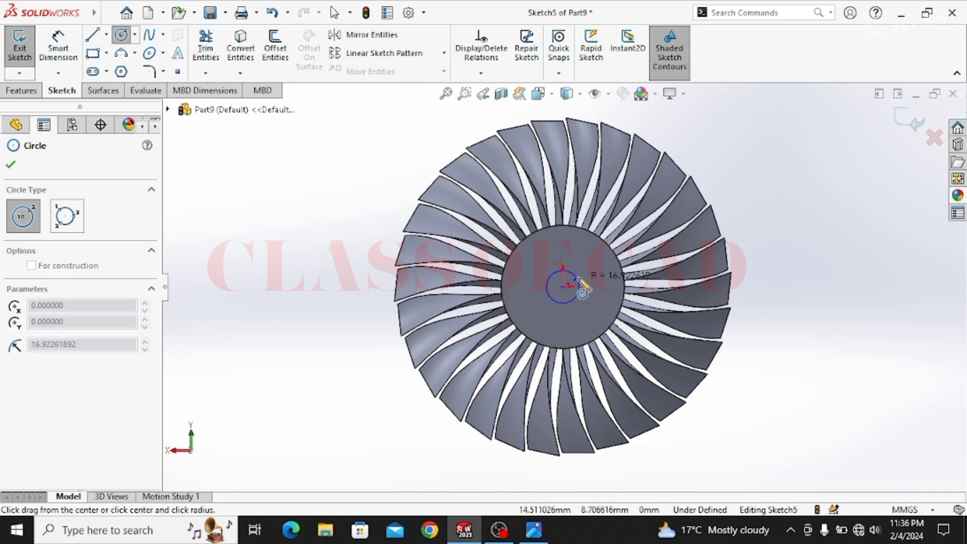
{"action": "left_click", "coordinate": [581, 281]}
- Set the diameter of the circle on the hub's back face to 40 mm
{"action": "left_click", "coordinate": [58, 43]}
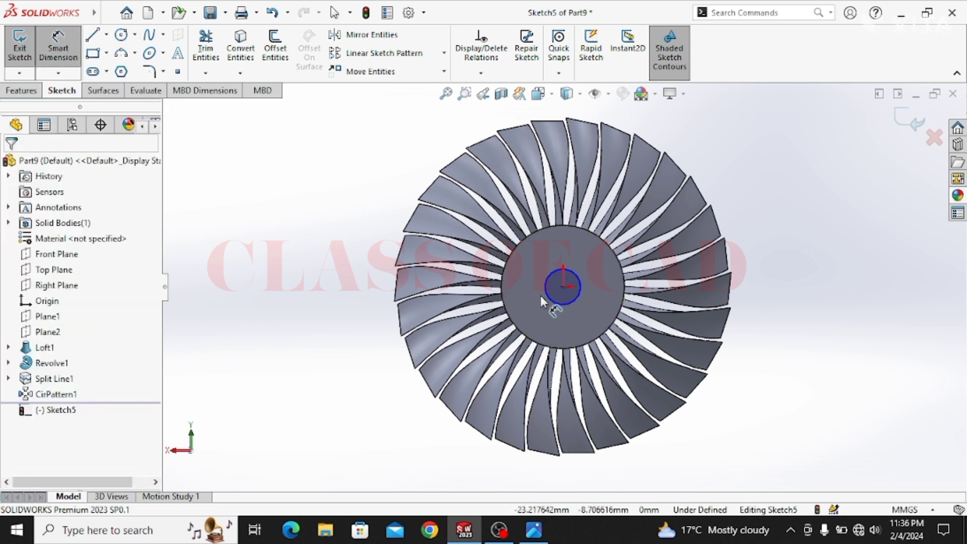
{"action": "left_click", "coordinate": [544, 295]}
{"action": "left_click", "coordinate": [366, 262]}
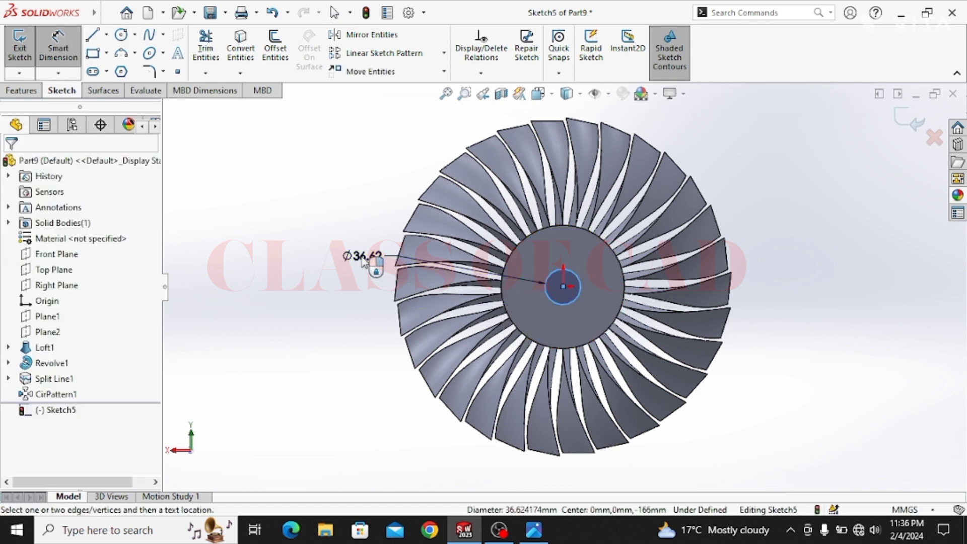
{"action": "type", "text": "40"}
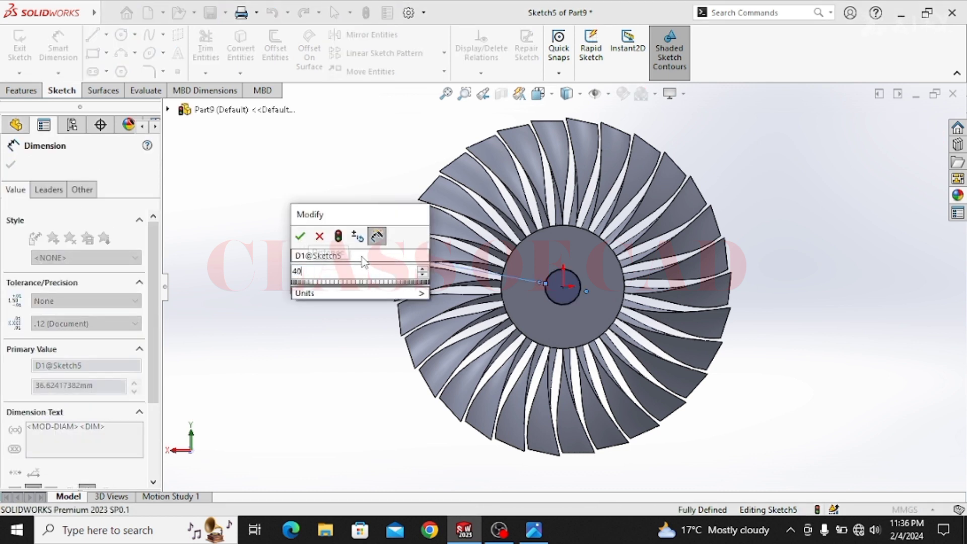
{"action": "key", "text": "Return"}
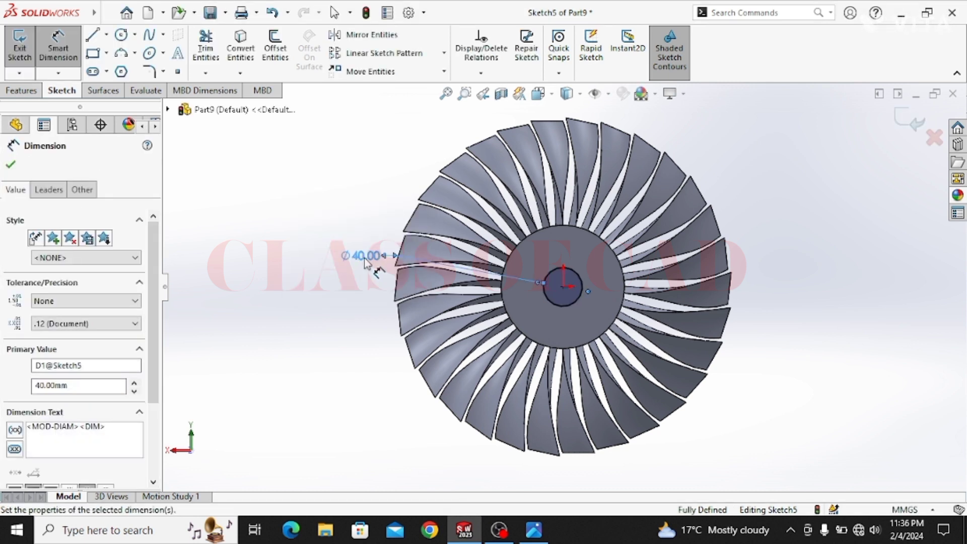
- Cut-extrude the 40 mm circle into the hub's back face to a blind depth of 38 mm
{"action": "left_click", "coordinate": [22, 90]}
{"action": "left_click", "coordinate": [202, 54]}
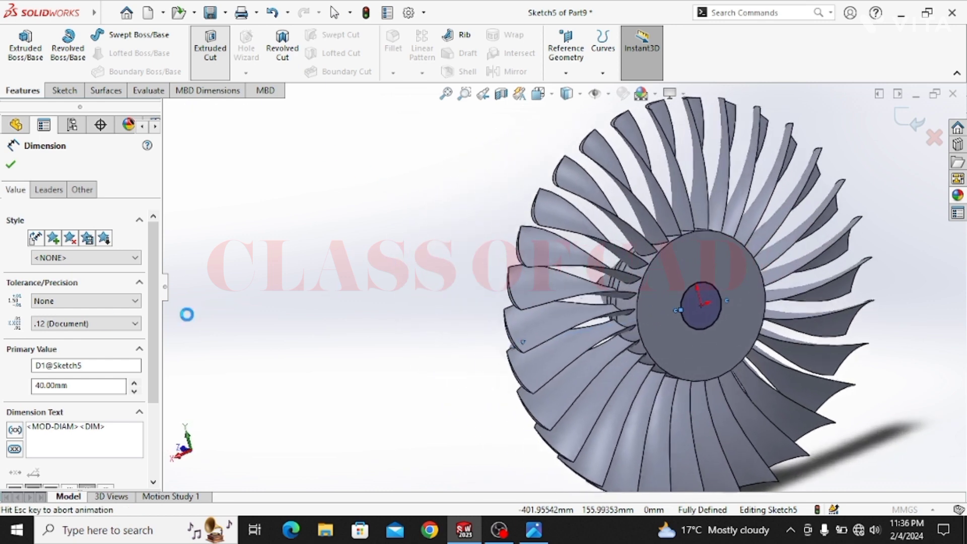
{"action": "type", "text": "38"}
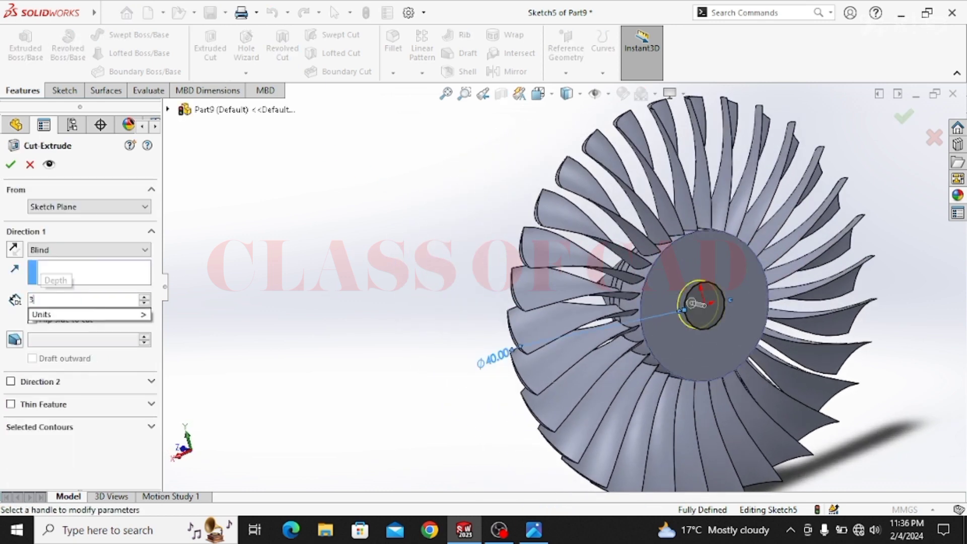
{"action": "key", "text": "Return"}
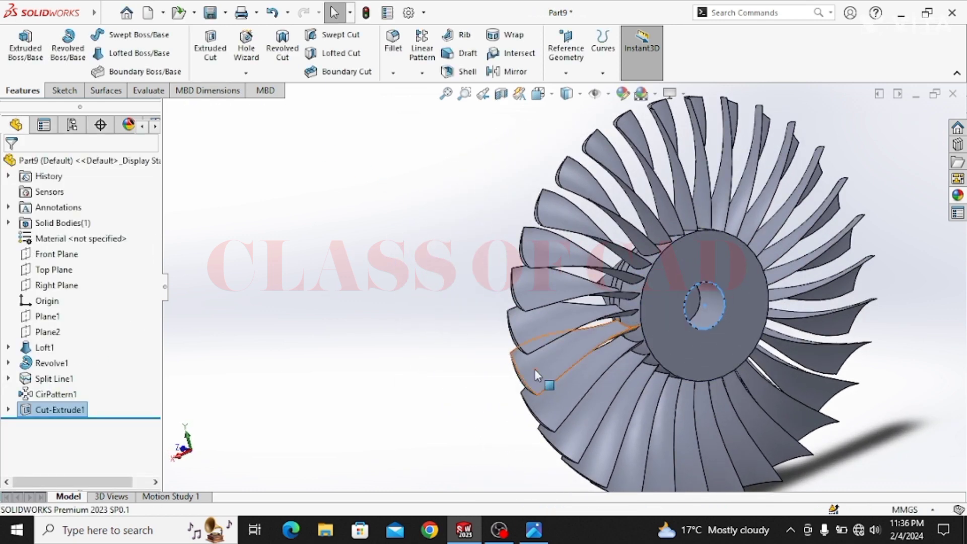
{"action": "mouse_move", "coordinate": [559, 367]}
{"action": "middle_mouse_down"}
{"action": "mouse_move", "coordinate": [769, 341]}
{"action": "mouse_move", "coordinate": [769, 385]}
{"action": "middle_mouse_up"}
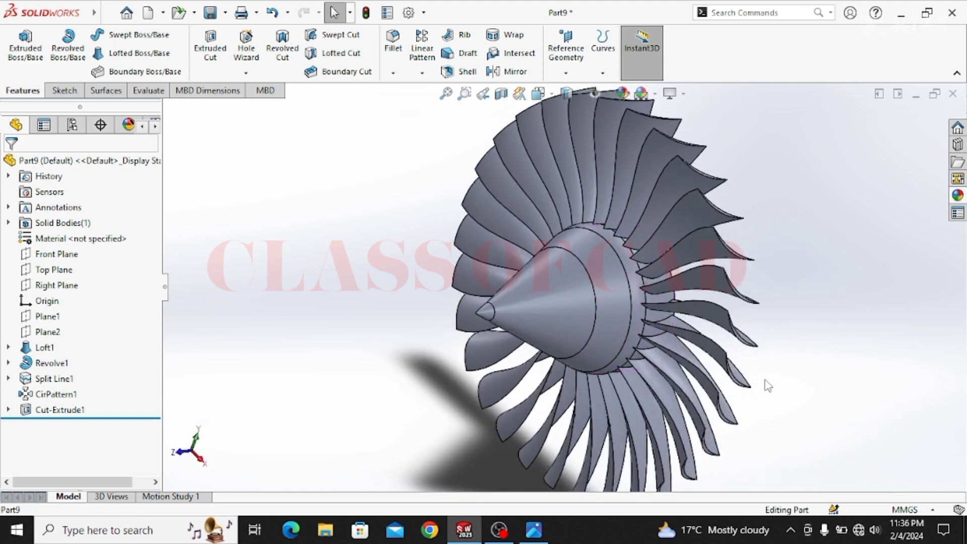
{"action": "middle_click_drag", "start_coordinate": [645, 333], "coordinate": [640, 359]}
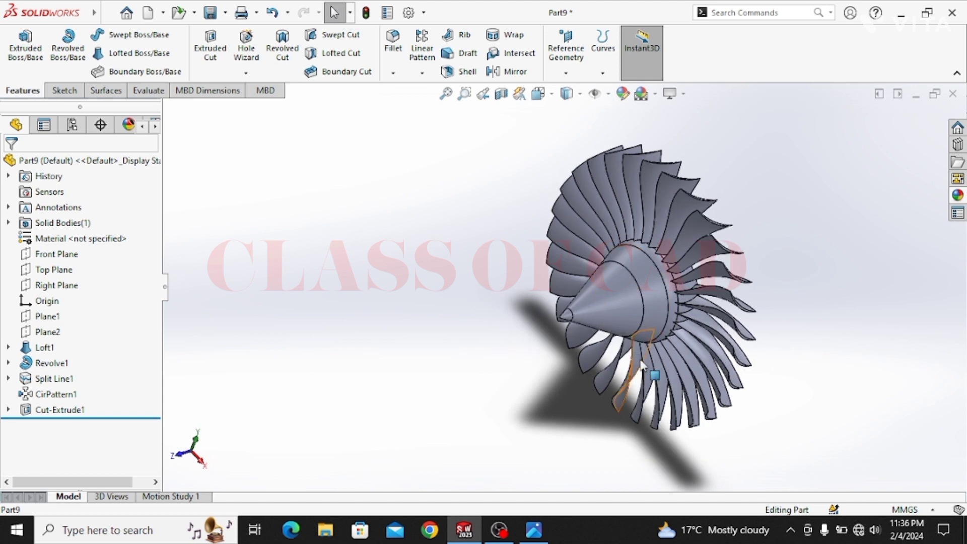
{"action": "left_click", "coordinate": [604, 74]}
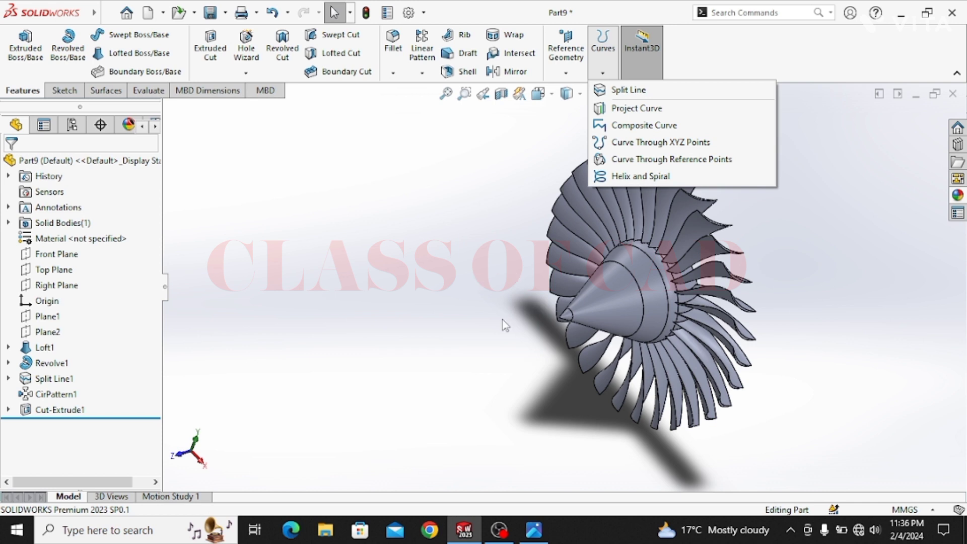
{"action": "left_click", "coordinate": [483, 323]}
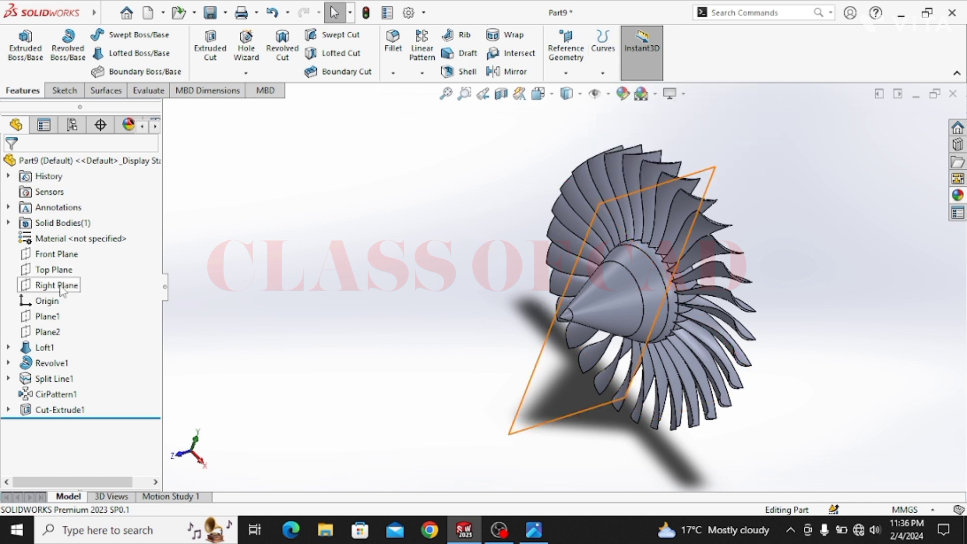
- Start a sketch on the Front Plane and draw a circle about 59.5 mm in diameter centred on the origin
{"action": "left_click", "coordinate": [57, 254]}
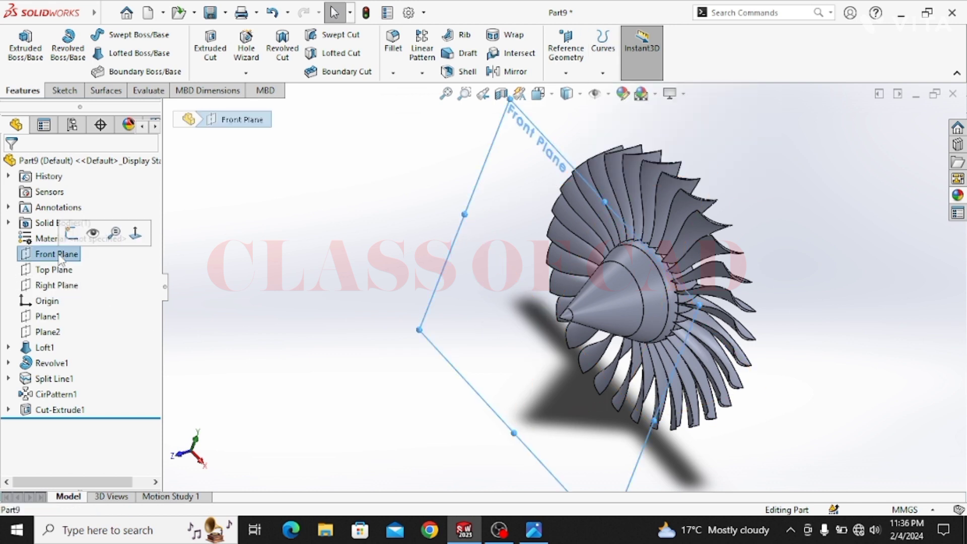
{"action": "left_click", "coordinate": [72, 234]}
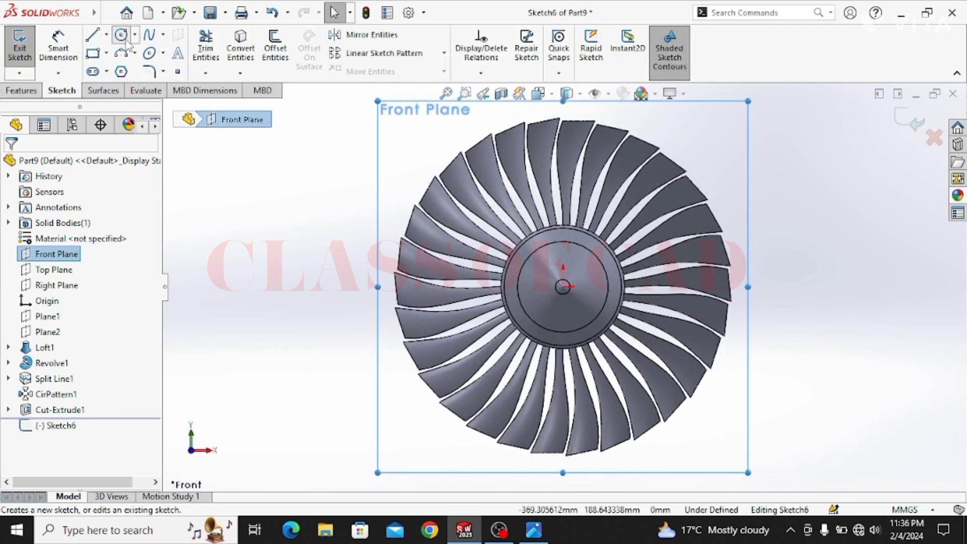
{"action": "left_click", "coordinate": [121, 35]}
{"action": "left_click", "coordinate": [564, 286]}
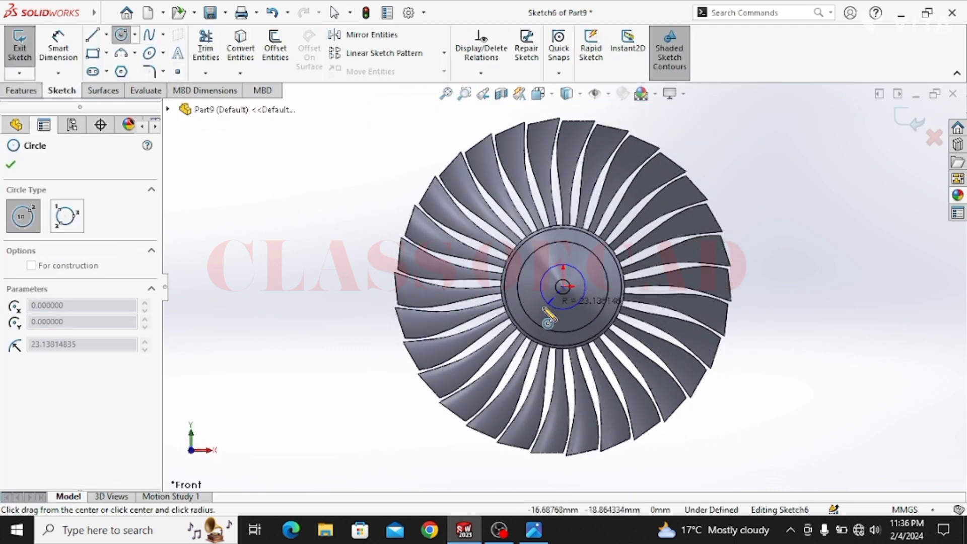
{"action": "left_click", "coordinate": [543, 308]}
- Set the Front Plane circle's diameter to 76 mm and exit the sketch
{"action": "left_click", "coordinate": [65, 52]}
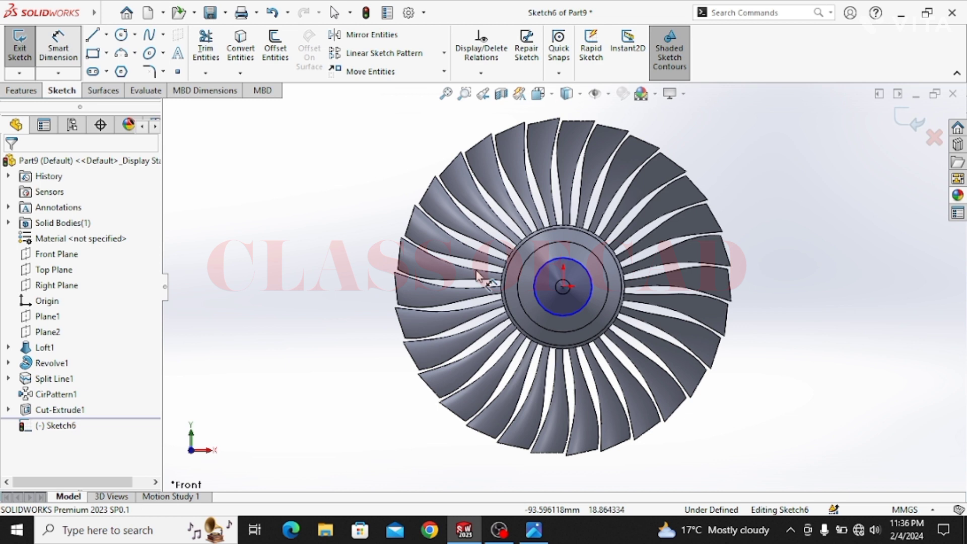
{"action": "left_click", "coordinate": [540, 301]}
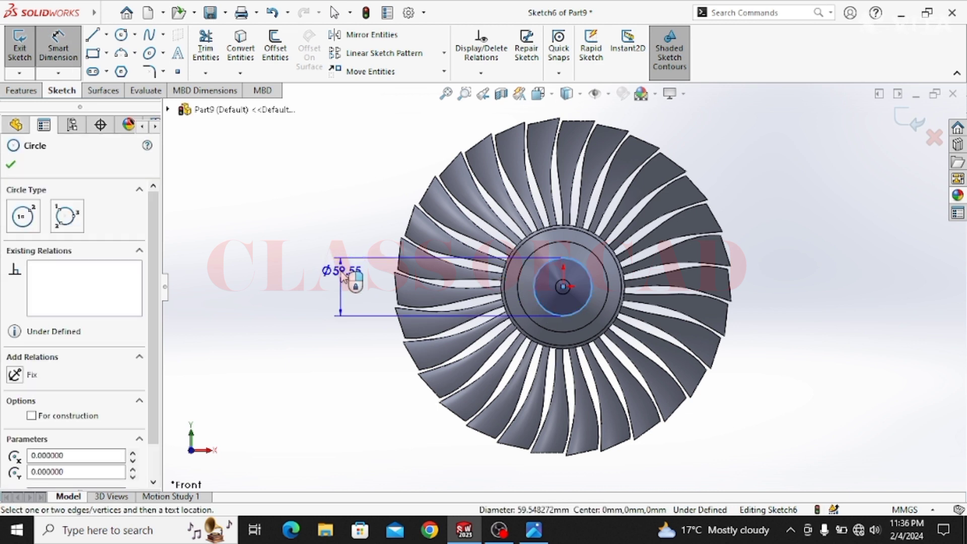
{"action": "left_click", "coordinate": [353, 278]}
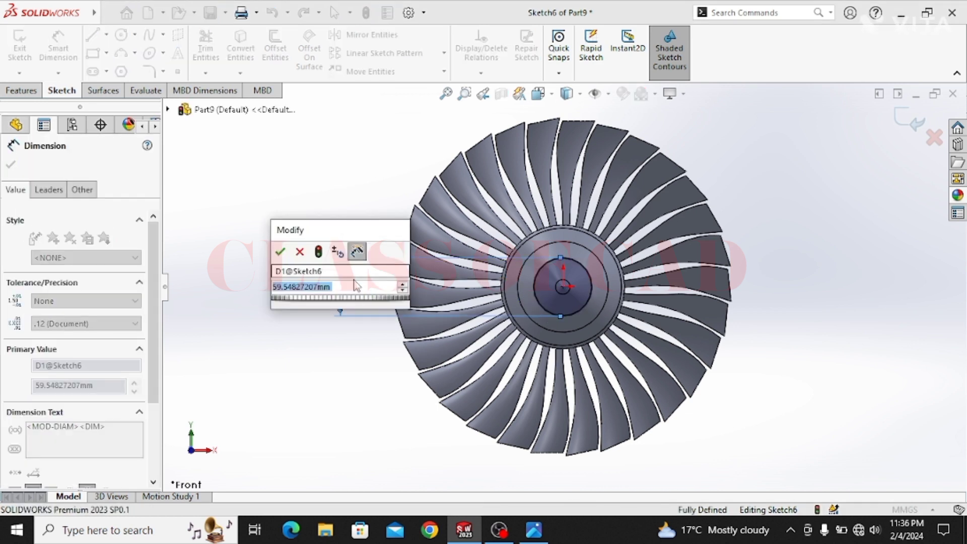
{"action": "type", "text": "76"}
{"action": "key", "text": "Return"}
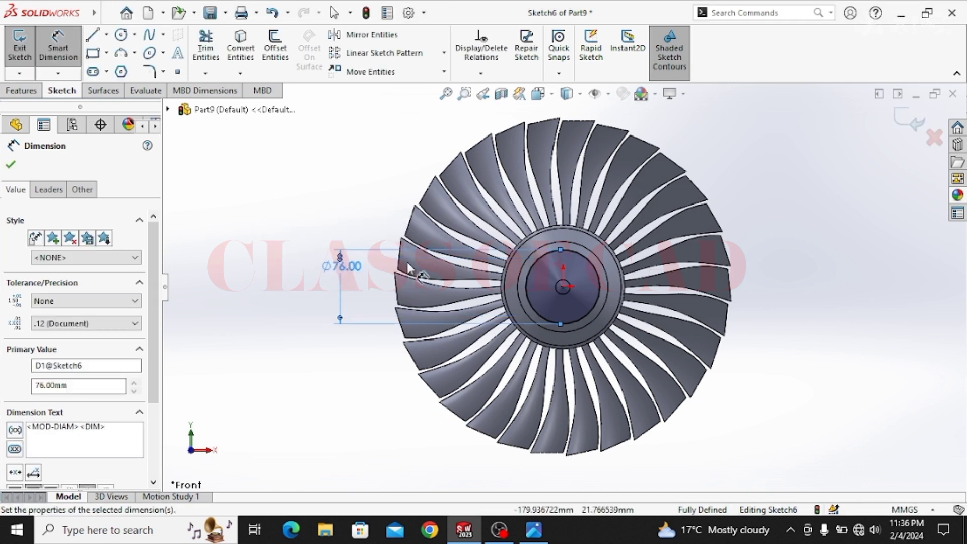
{"action": "left_click", "coordinate": [907, 121]}
- Create a reference axis through the hub's large conical face using the Cylindrical/Conical Face option
{"action": "middle_click_drag", "start_coordinate": [803, 285], "coordinate": [619, 145]}
{"action": "left_click", "coordinate": [604, 73]}
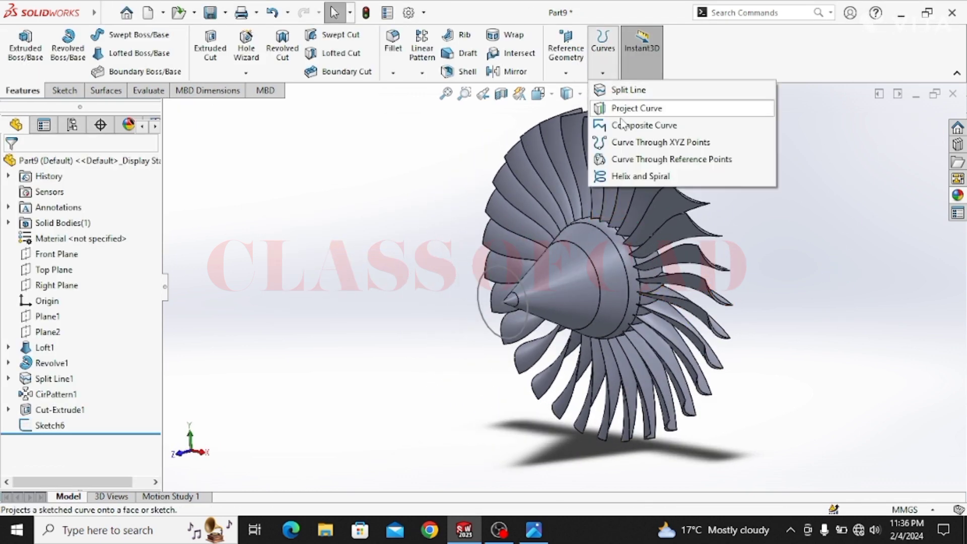
{"action": "left_click", "coordinate": [567, 73]}
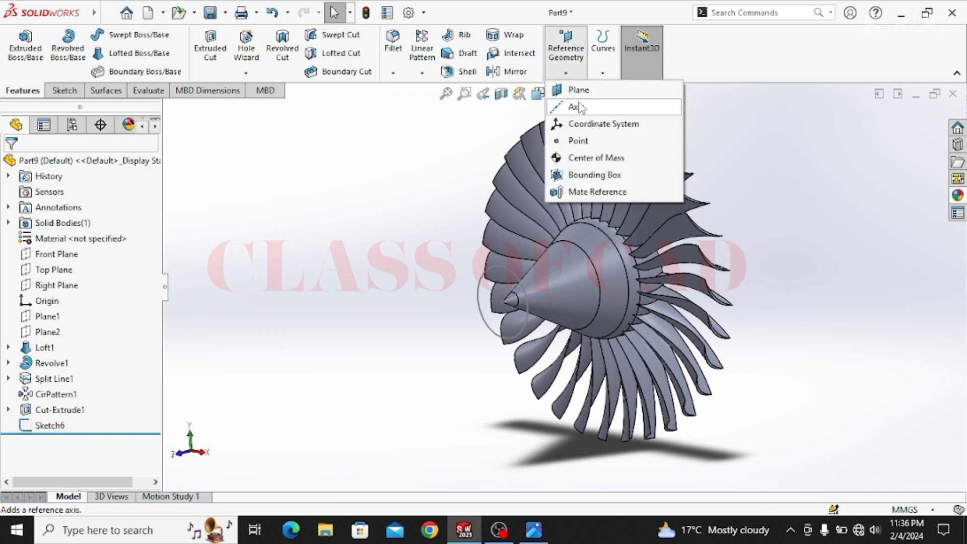
{"action": "left_click", "coordinate": [636, 106]}
{"action": "left_click", "coordinate": [558, 283]}
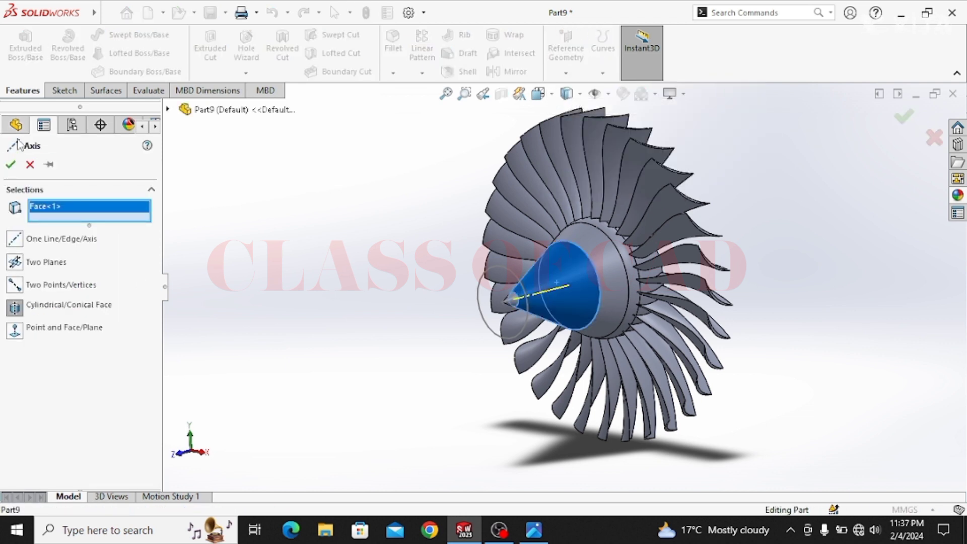
{"action": "left_click", "coordinate": [11, 163]}
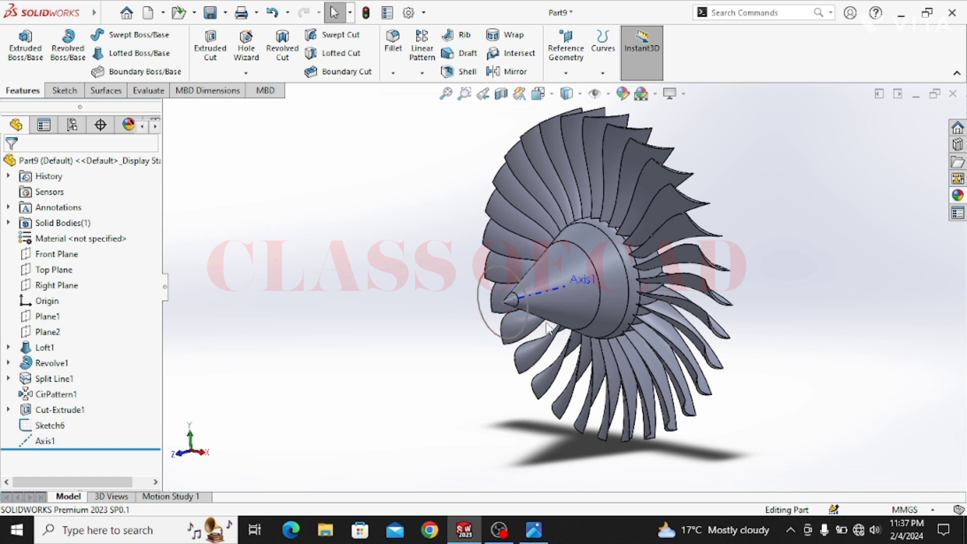
- Create a clockwise tapered helix from the 76 mm circle with constant 92 mm pitch, 2 revolutions, 180° start angle and 11.43° inward taper
{"action": "left_click", "coordinate": [601, 76]}
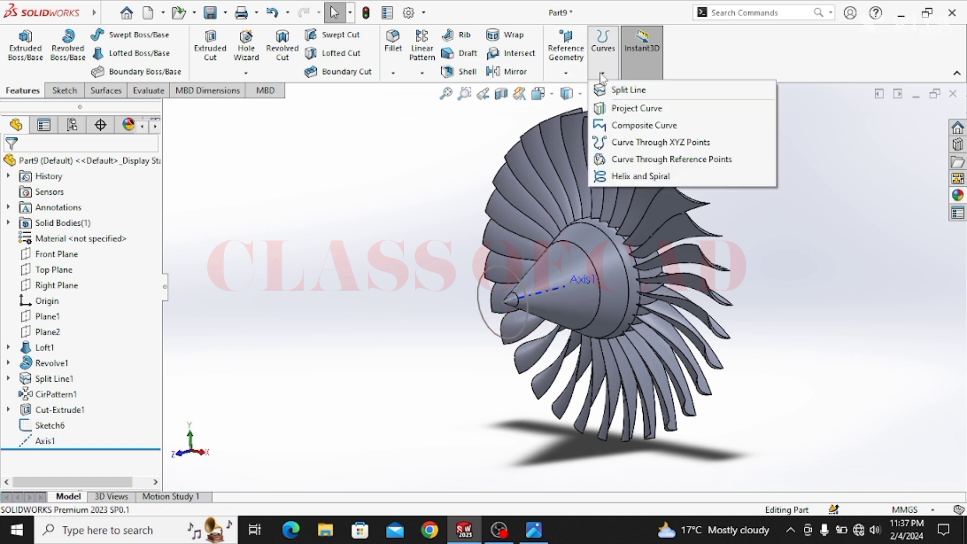
{"action": "left_click", "coordinate": [624, 176]}
{"action": "left_click", "coordinate": [495, 275]}
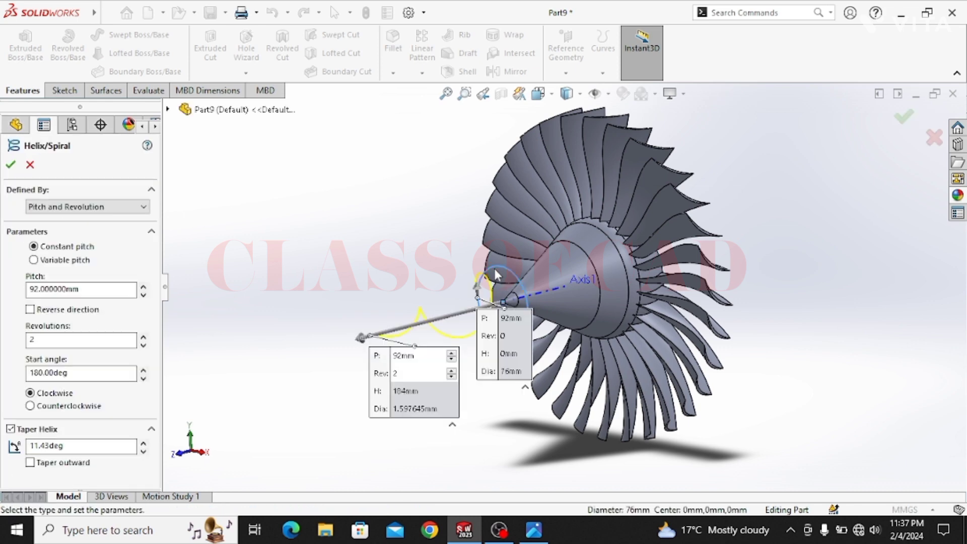
{"action": "middle_click_drag", "start_coordinate": [392, 331], "coordinate": [393, 301]}
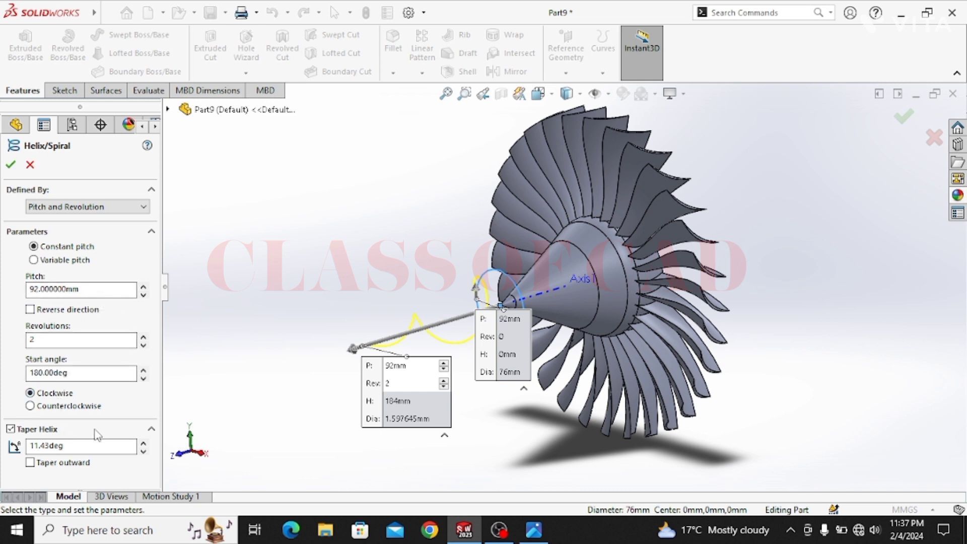
{"action": "left_click", "coordinate": [11, 165]}
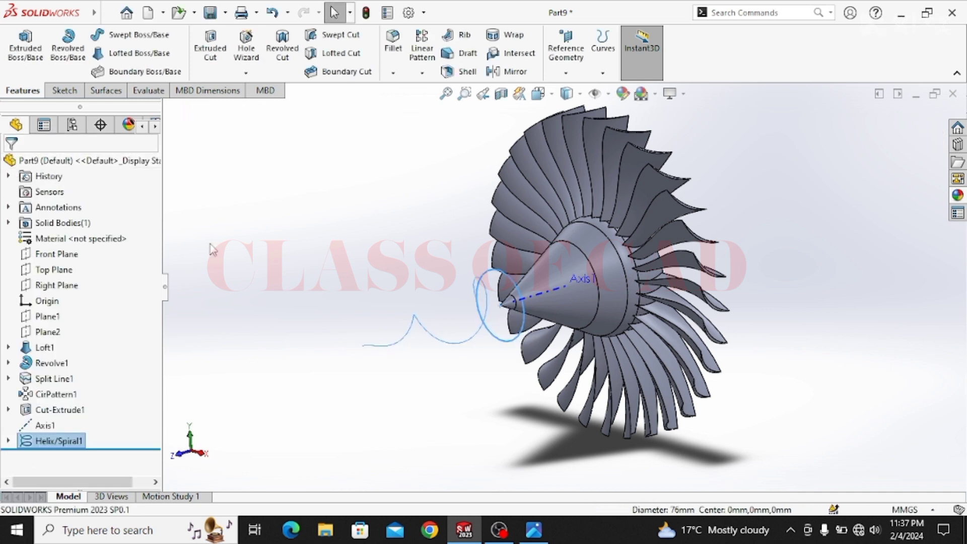
{"action": "left_click", "coordinate": [255, 259]}
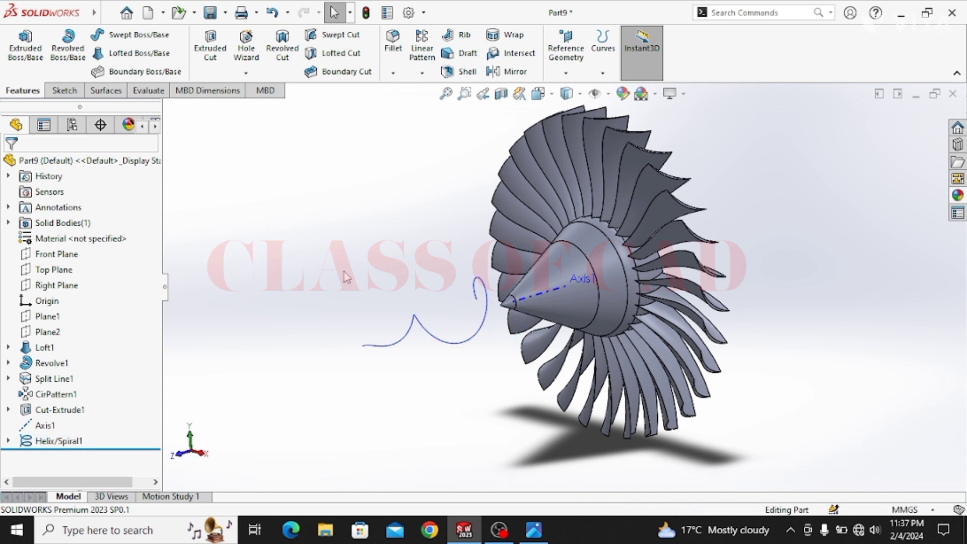
- Start a new sketch on the Front Plane and project the tapered helix into it with Convert Entities
{"action": "left_click", "coordinate": [63, 254]}
{"action": "left_click", "coordinate": [73, 228]}
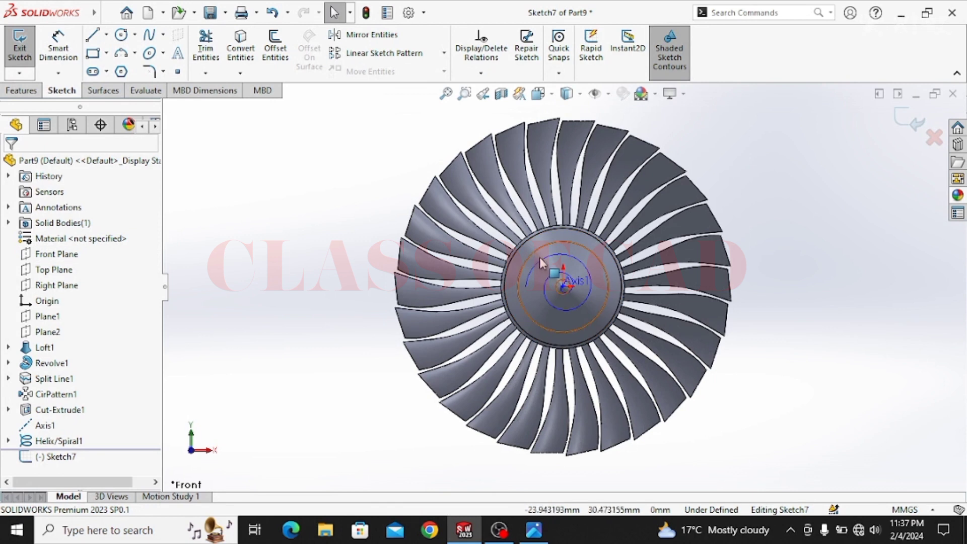
{"action": "left_click", "coordinate": [240, 49]}
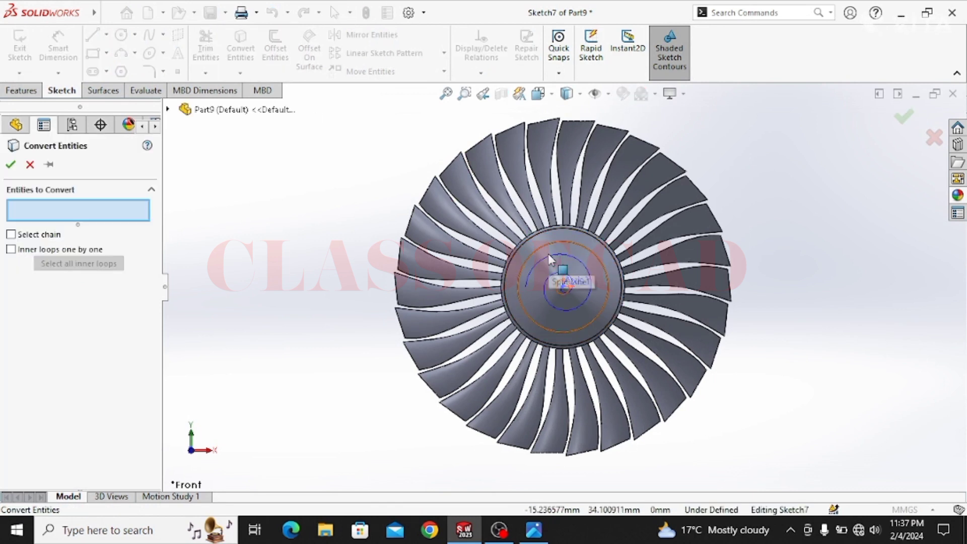
{"action": "left_click", "coordinate": [551, 258]}
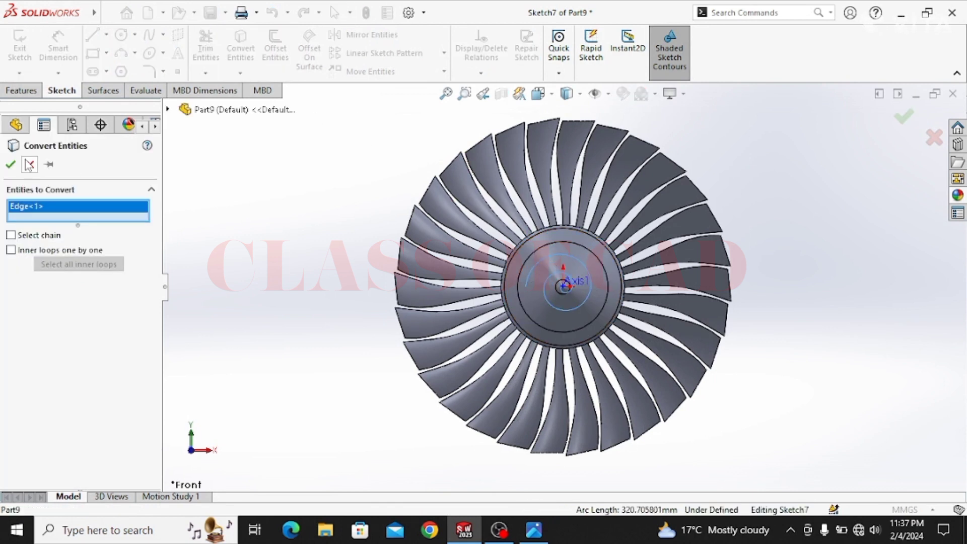
{"action": "left_click", "coordinate": [11, 164]}
- Offset the projected spiral curve 5 mm inward with Offset Entities
{"action": "scroll", "coordinate": [579, 313], "scroll_direction": "down", "scroll_amount": 5}
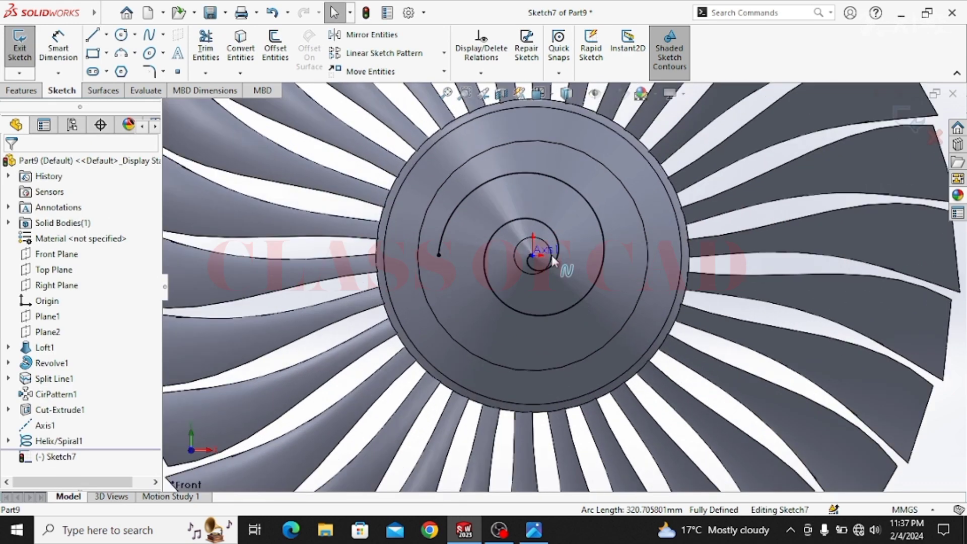
{"action": "left_click", "coordinate": [556, 236]}
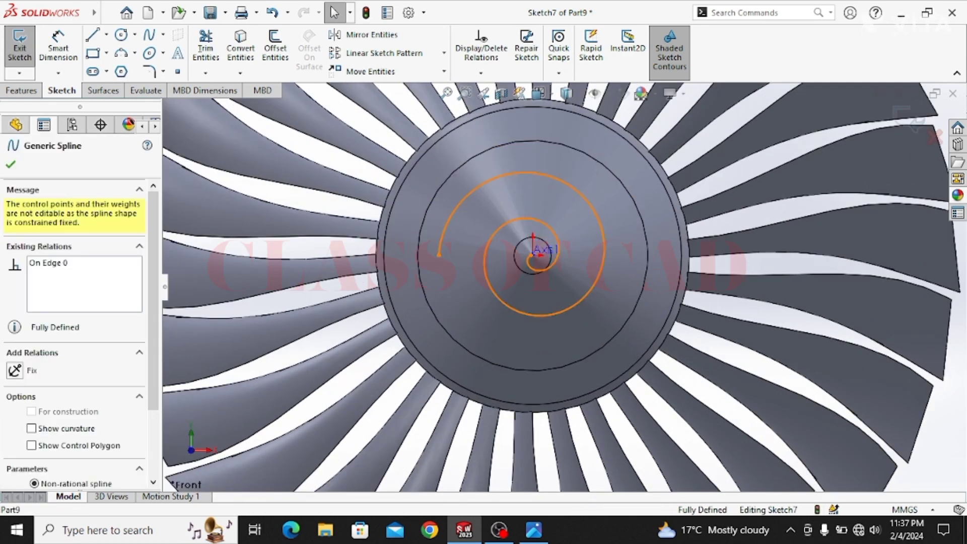
{"action": "left_click", "coordinate": [275, 49]}
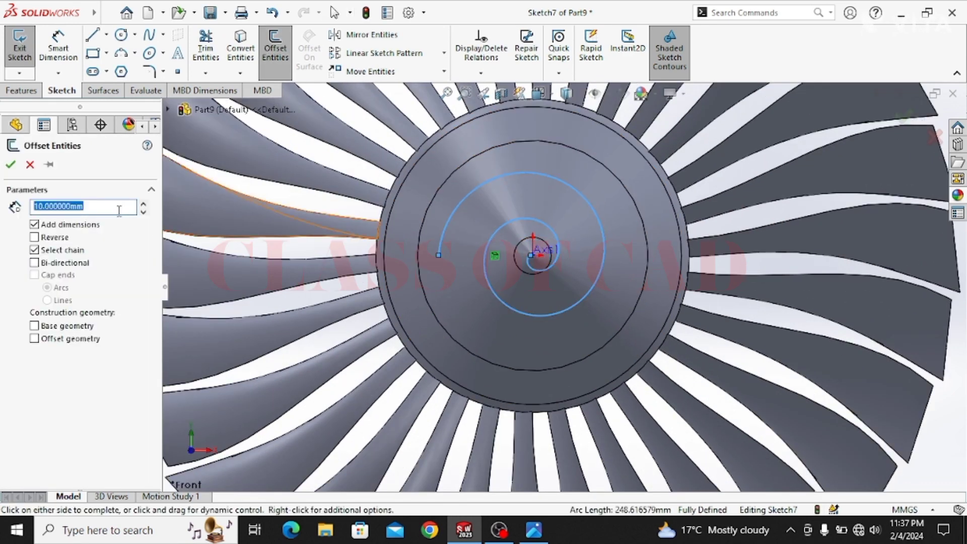
{"action": "type", "text": "5"}
{"action": "key", "text": "Return"}
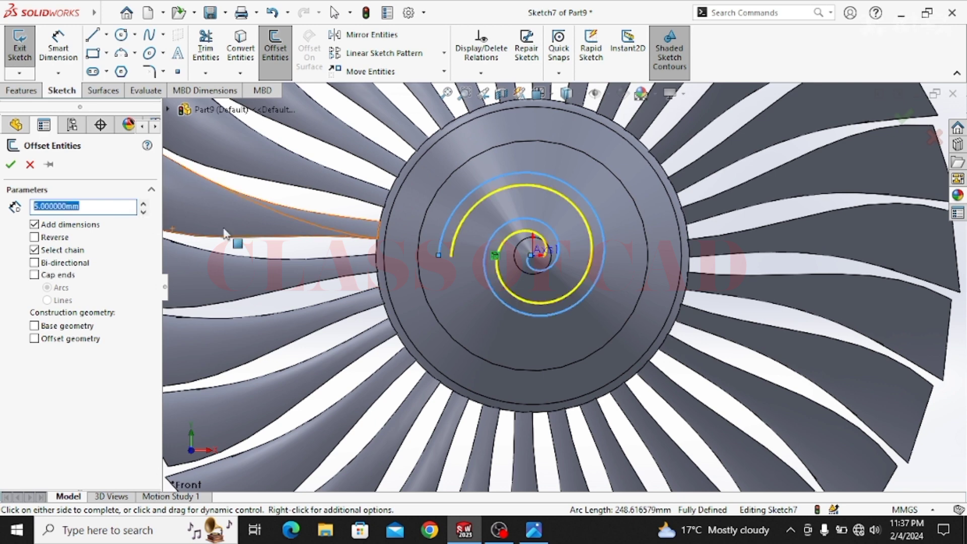
{"action": "scroll", "coordinate": [584, 274], "scroll_direction": "down", "scroll_amount": 4}
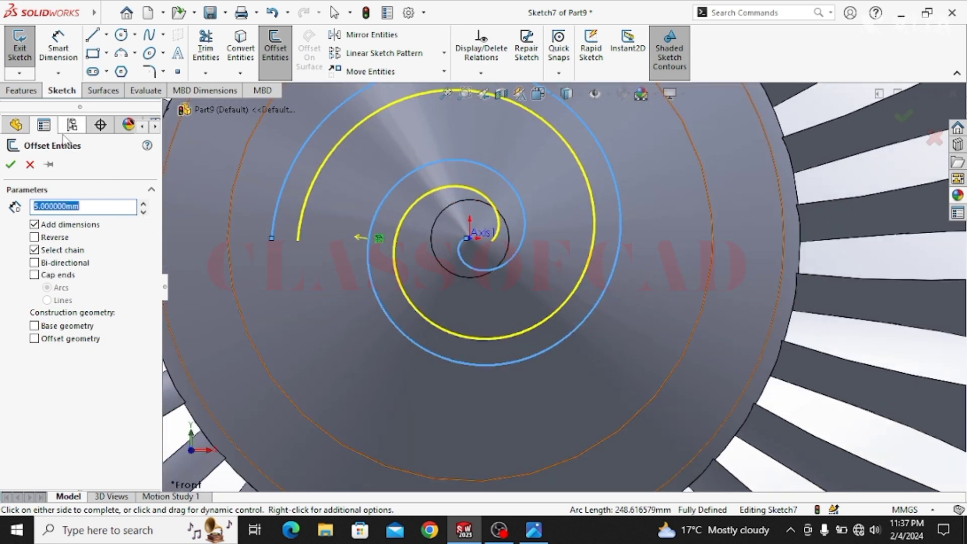
{"action": "left_click", "coordinate": [11, 165]}
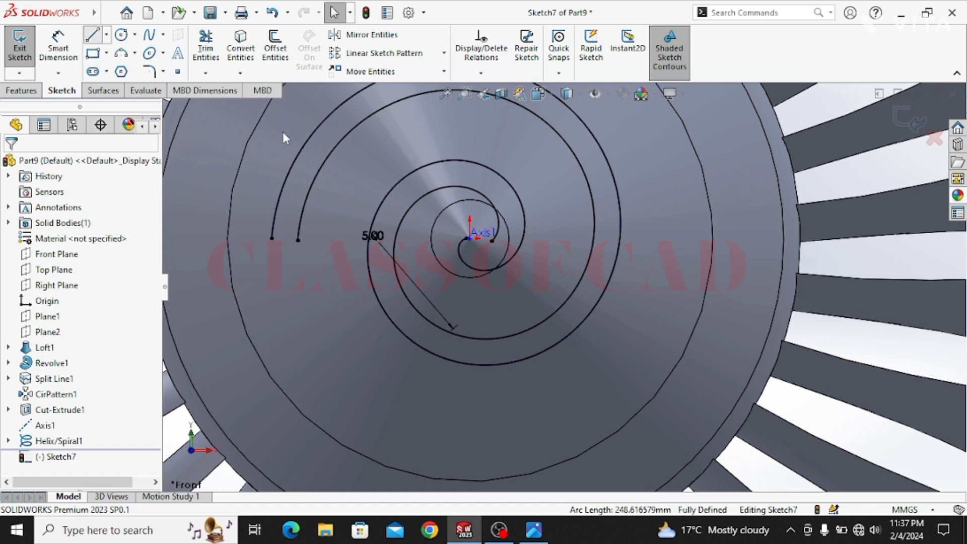
- Close the spiral band by joining the two curves with a straight line at the inner and outer ends
{"action": "key", "text": "l"}
{"action": "left_click", "coordinate": [467, 238]}
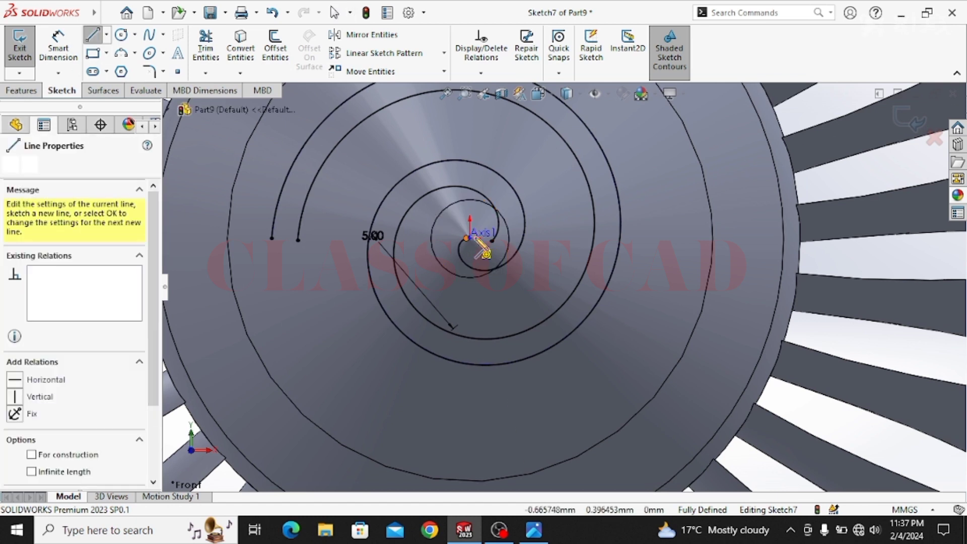
{"action": "left_click", "coordinate": [492, 241]}
{"action": "key", "text": "Escape"}
{"action": "key", "text": "Escape"}
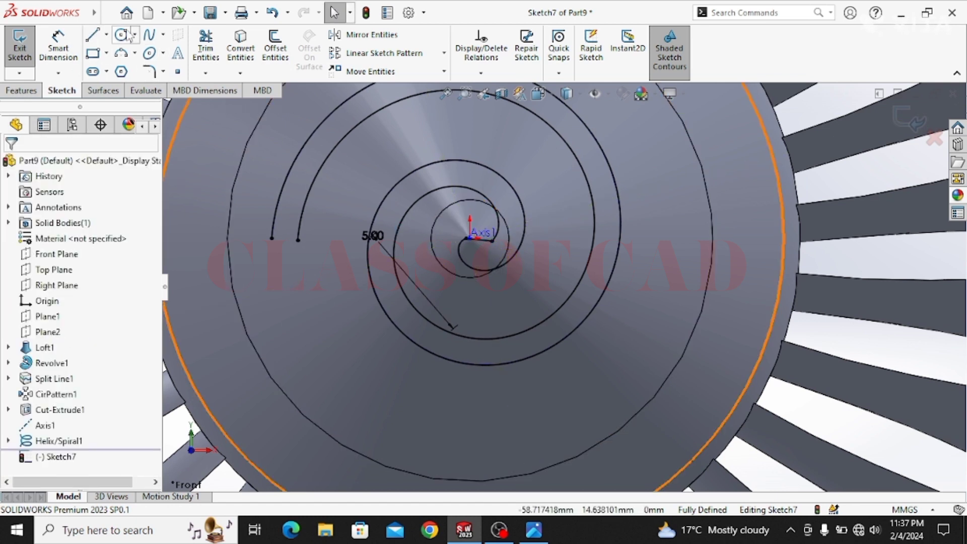
{"action": "left_click", "coordinate": [92, 34]}
{"action": "left_click", "coordinate": [298, 240]}
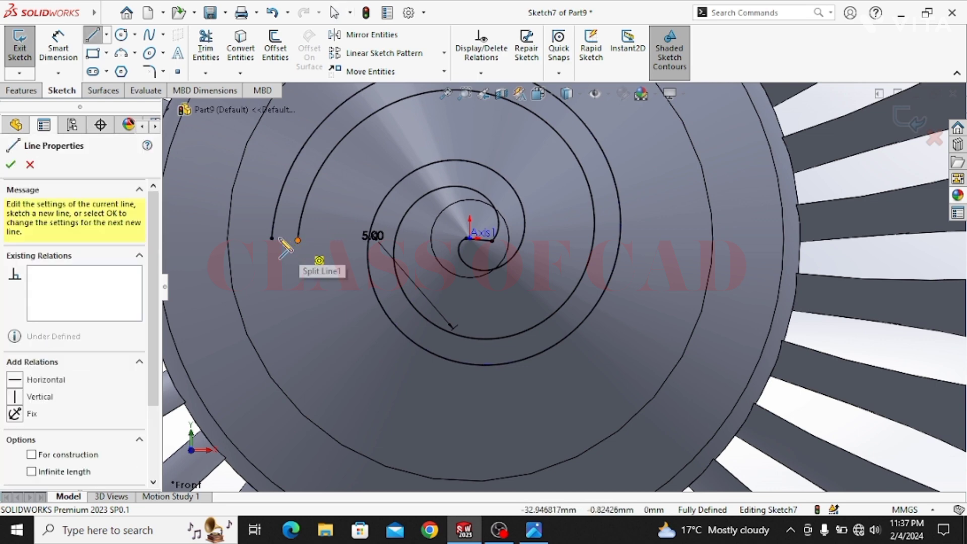
{"action": "left_click", "coordinate": [273, 238]}
{"action": "key", "text": "Escape"}
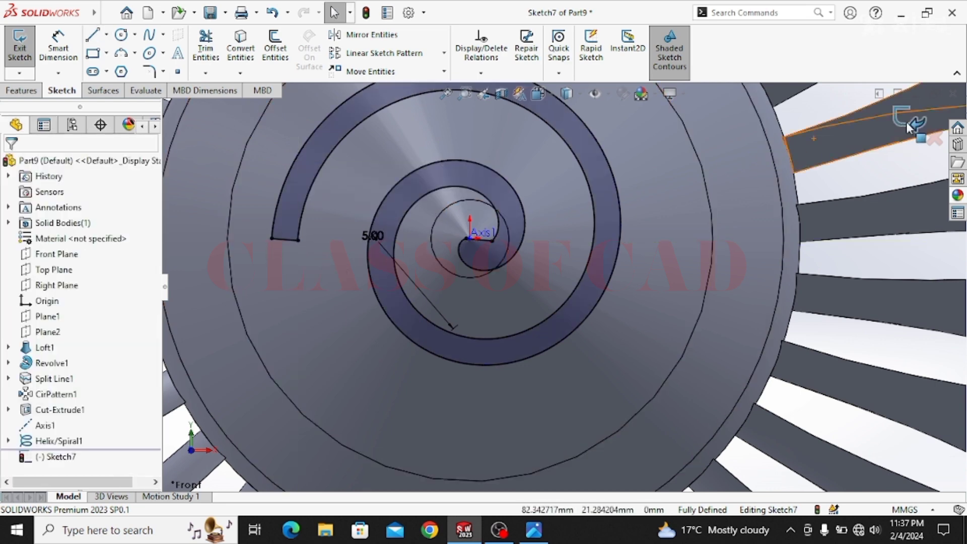
- Exit the spiral band sketch and hide the tapered helix
{"action": "left_click", "coordinate": [908, 127]}
{"action": "scroll", "coordinate": [655, 269], "scroll_direction": "up", "scroll_amount": 5}
{"action": "mouse_move", "coordinate": [635, 292]}
{"action": "middle_mouse_down"}
{"action": "mouse_move", "coordinate": [577, 344]}
{"action": "mouse_move", "coordinate": [498, 326]}
{"action": "middle_mouse_up"}
{"action": "left_click", "coordinate": [359, 334]}
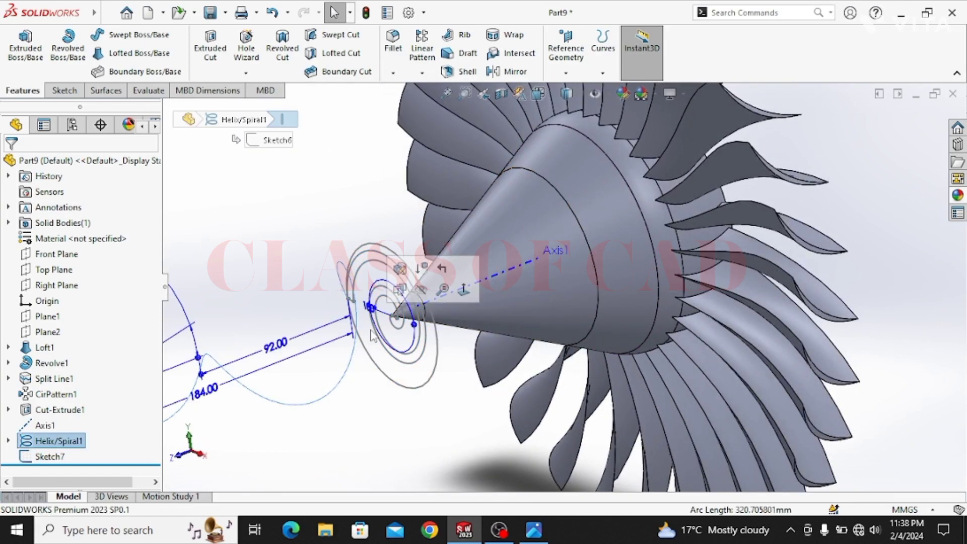
{"action": "left_click", "coordinate": [420, 290]}
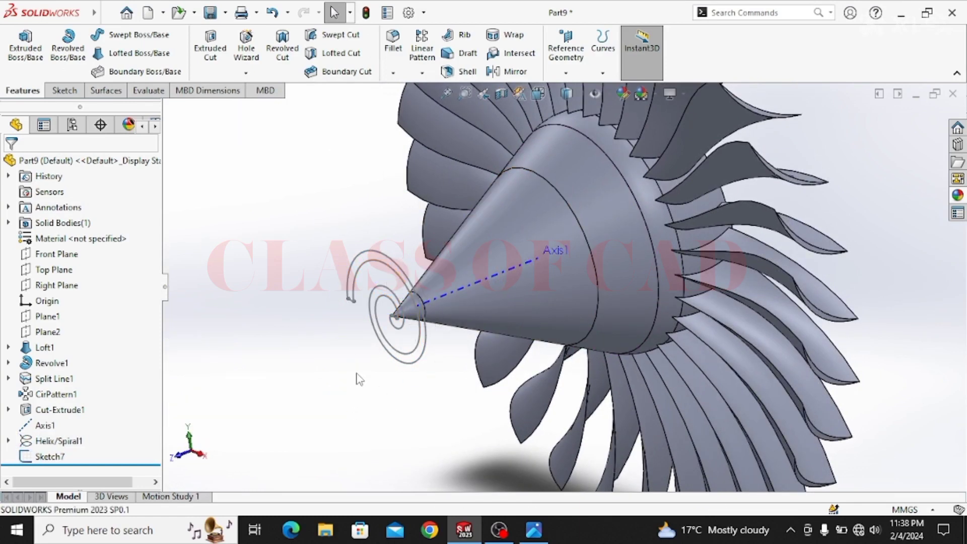
- Create a projection split line from the spiral band sketch on the front conical face of the nose
{"action": "left_click", "coordinate": [599, 66]}
{"action": "left_click", "coordinate": [617, 89]}
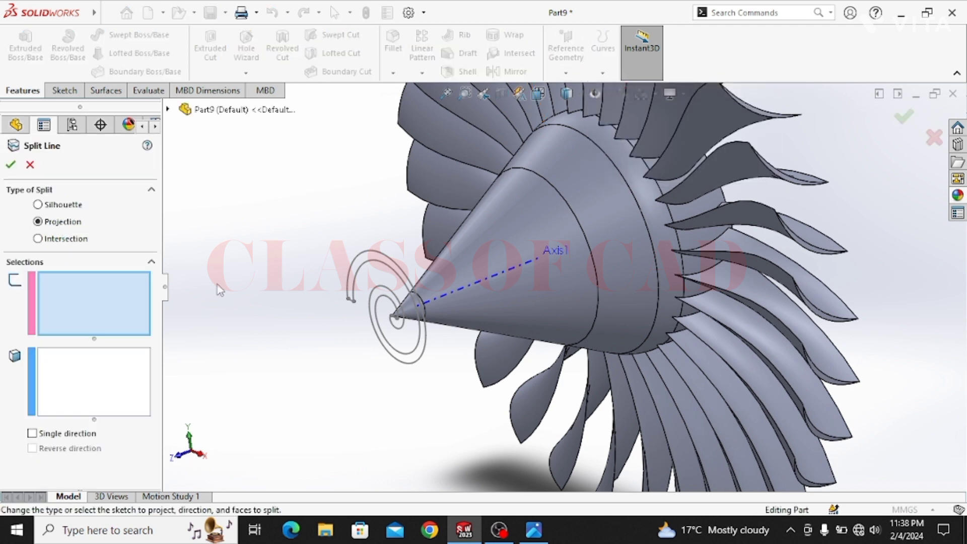
{"action": "left_click", "coordinate": [397, 265]}
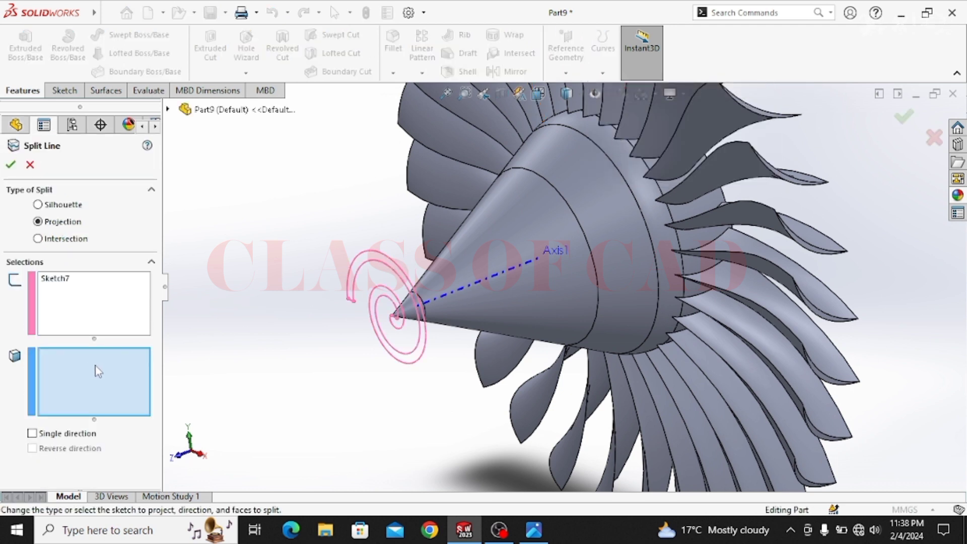
{"action": "left_click", "coordinate": [456, 263]}
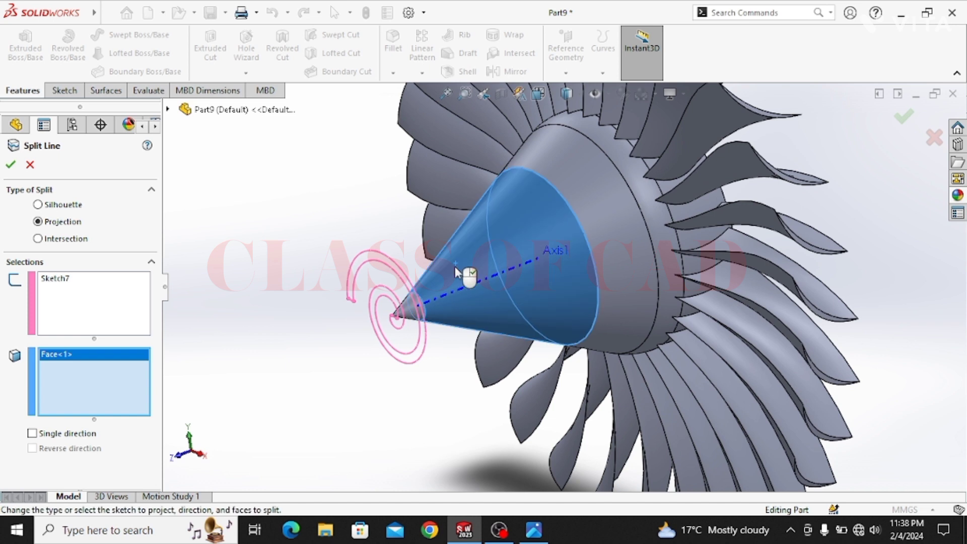
{"action": "left_click", "coordinate": [11, 166]}
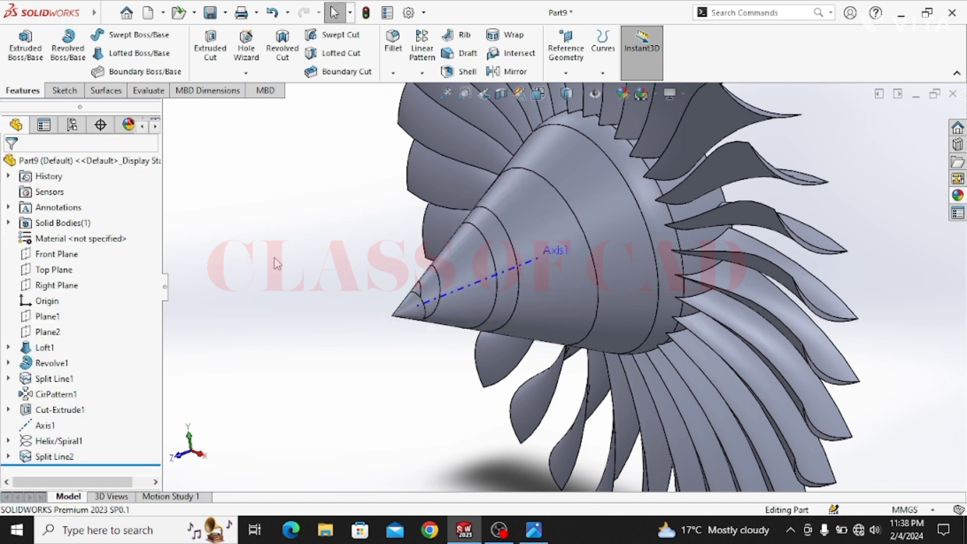
- Colour the cone face surrounding the spiral band black
{"action": "left_click", "coordinate": [584, 201]}
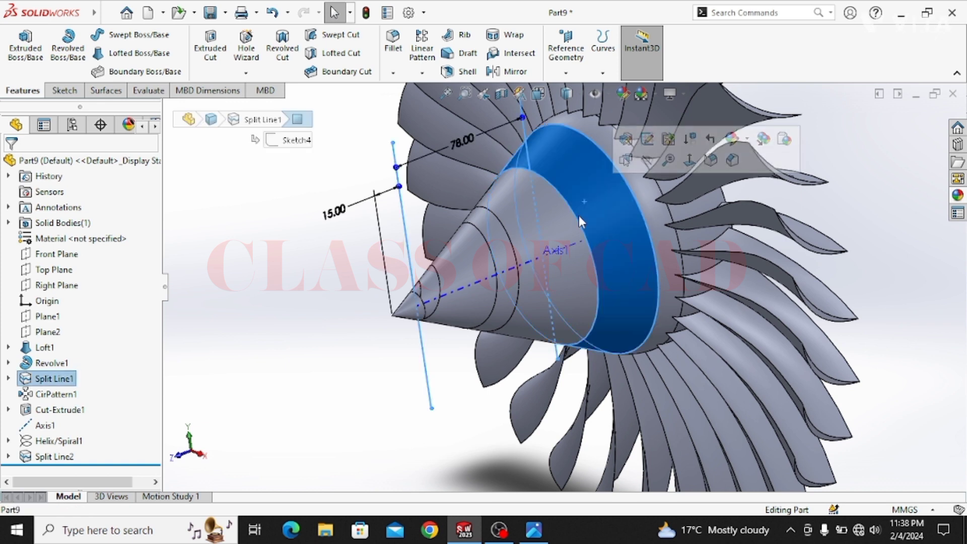
{"action": "left_click", "coordinate": [551, 225]}
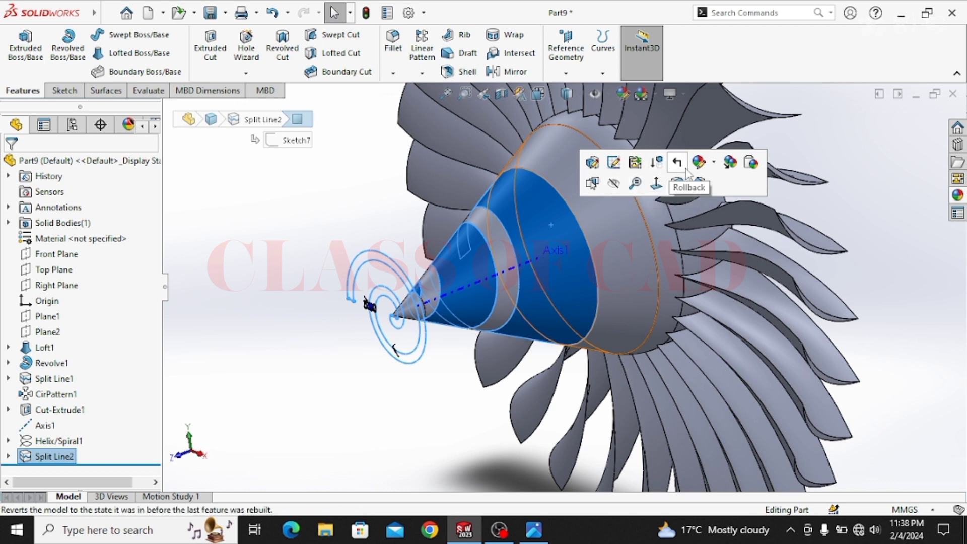
{"action": "left_click", "coordinate": [701, 162]}
{"action": "left_click", "coordinate": [710, 196]}
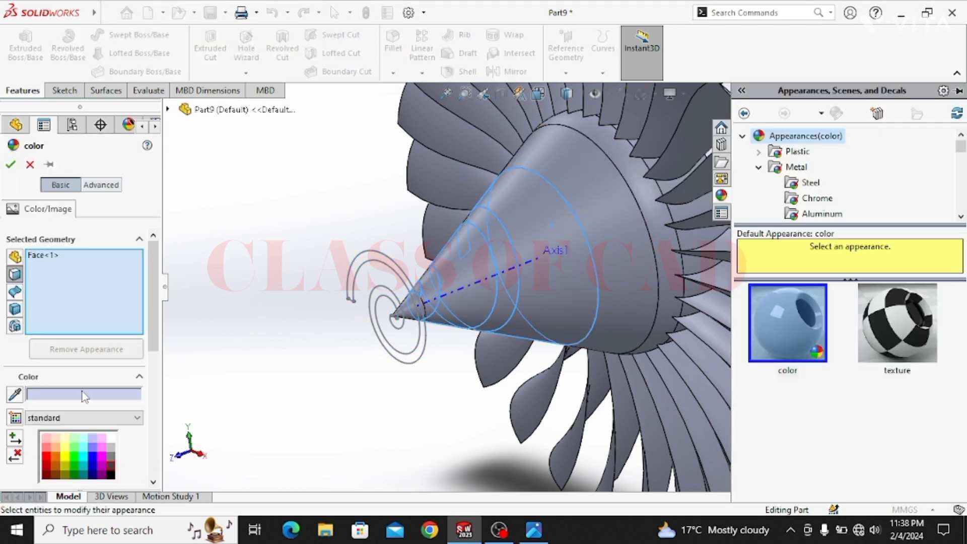
{"action": "left_click", "coordinate": [112, 475]}
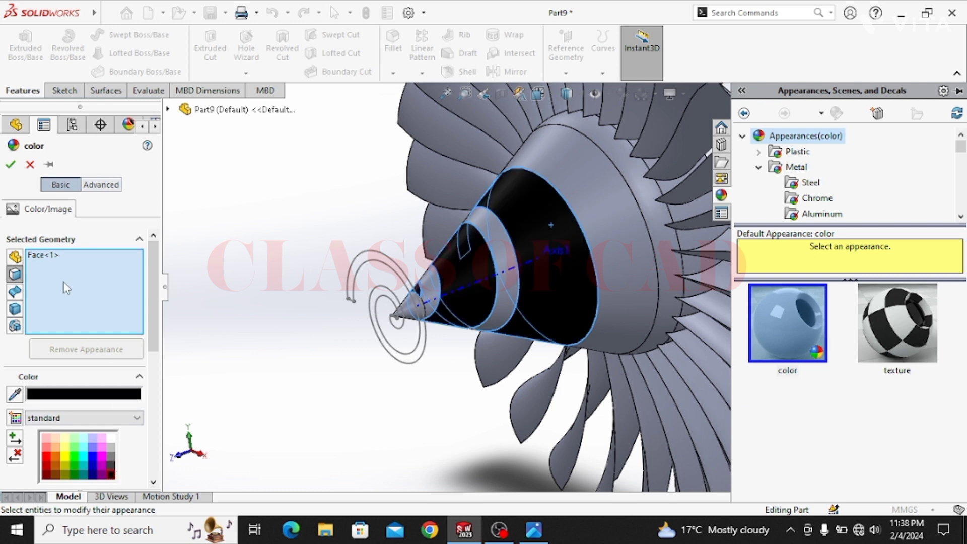
{"action": "left_click", "coordinate": [11, 164]}
- Colour the spiral band face and the nose tip face white
{"action": "left_click", "coordinate": [412, 304]}
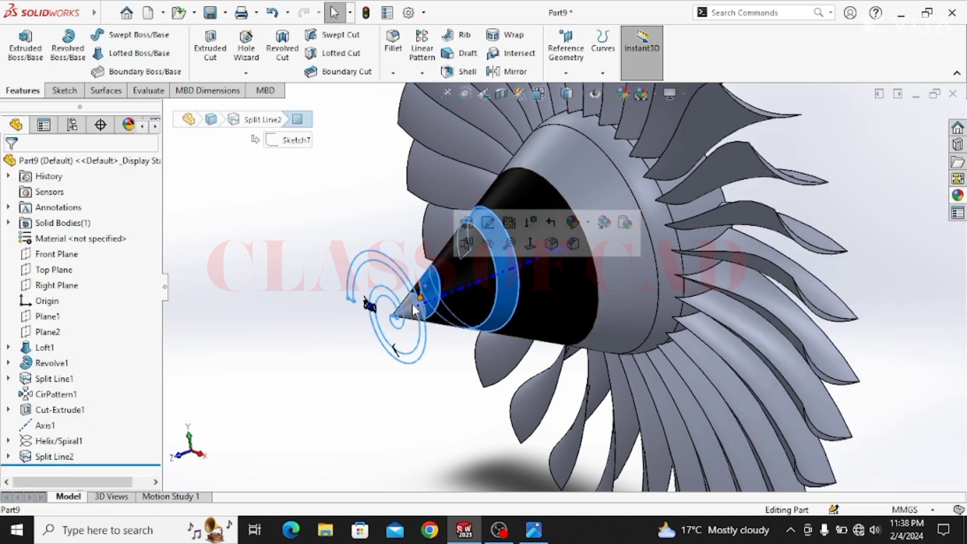
{"action": "left_click", "coordinate": [444, 323], "text": "ctrl"}
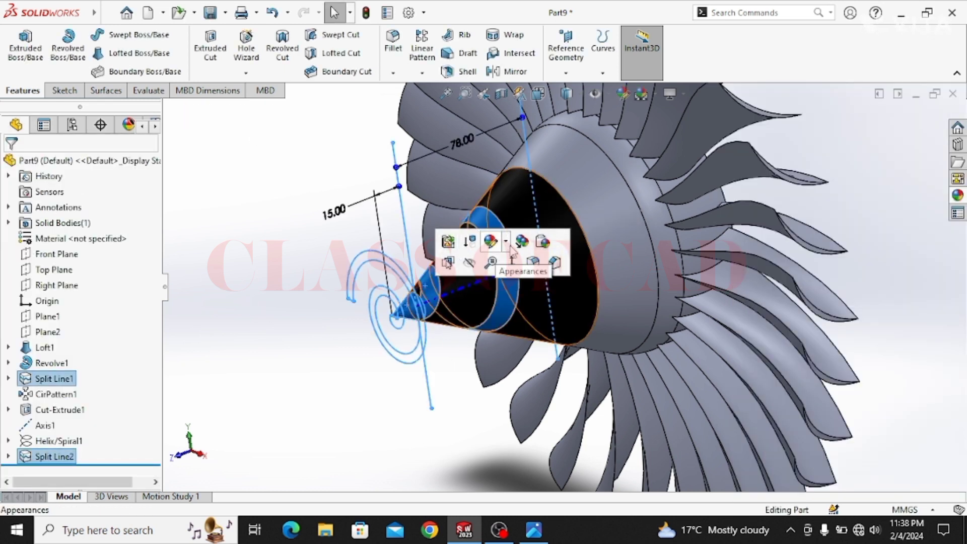
{"action": "left_click", "coordinate": [491, 245]}
{"action": "left_click", "coordinate": [502, 277]}
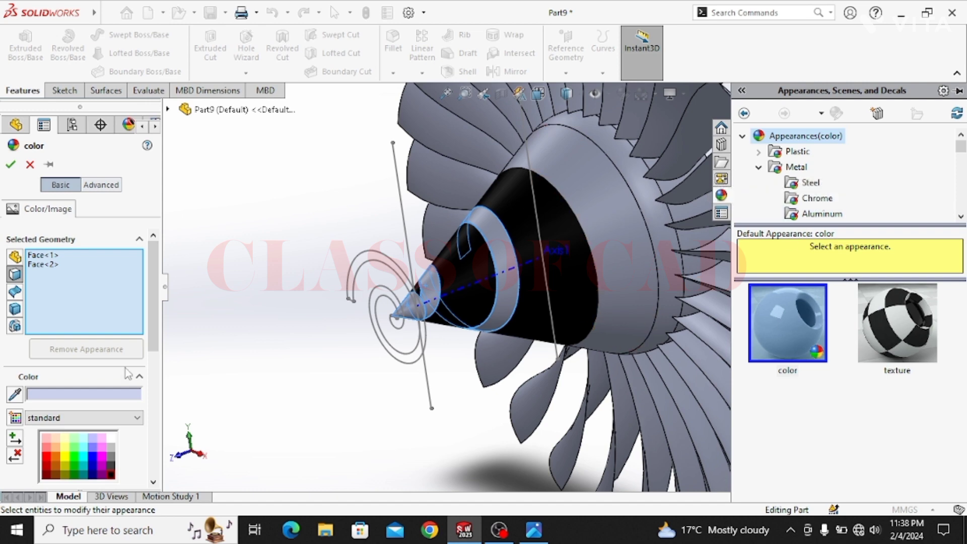
{"action": "left_click", "coordinate": [111, 438]}
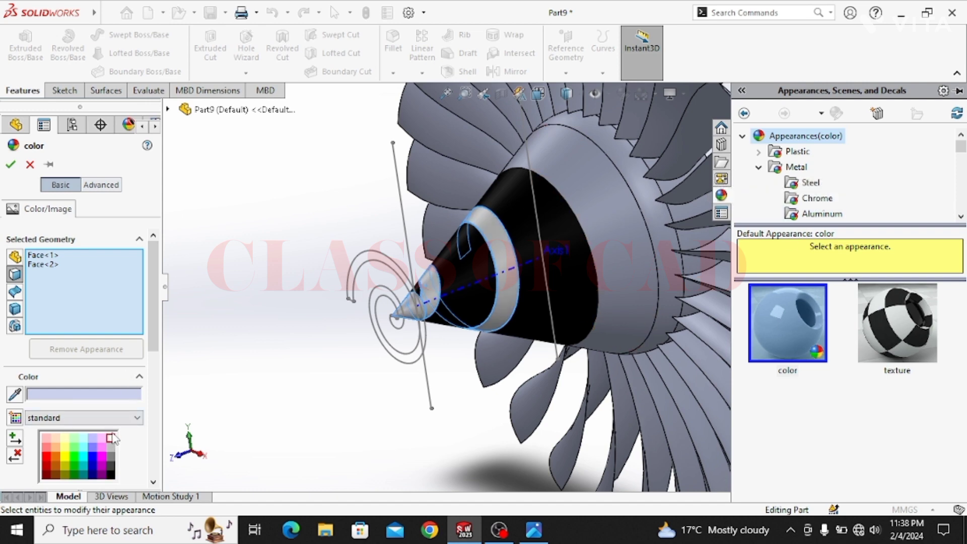
{"action": "left_click", "coordinate": [11, 165]}
- Apply the brushed titanium appearance to the lofted blade and its circular pattern
{"action": "middle_click_drag", "start_coordinate": [353, 326], "coordinate": [423, 375]}
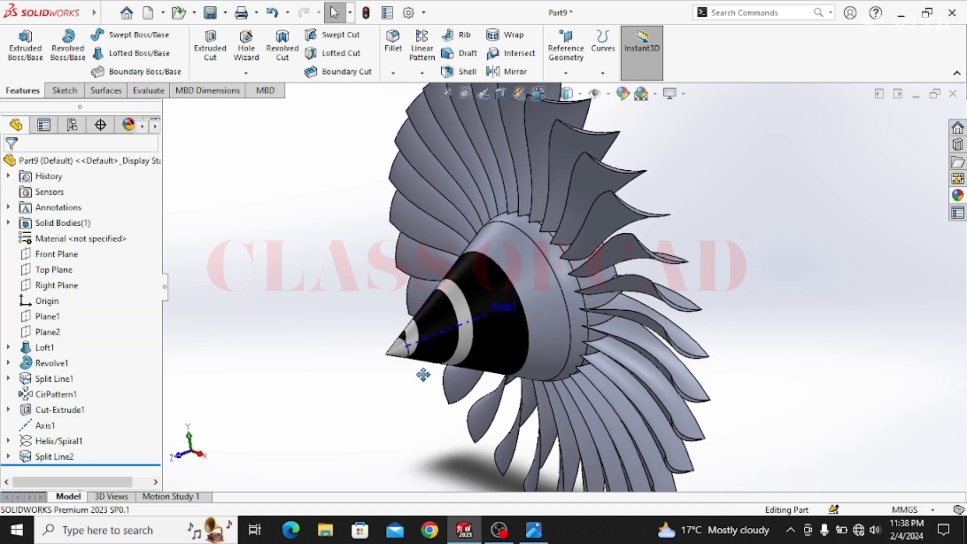
{"action": "left_click", "coordinate": [28, 392]}
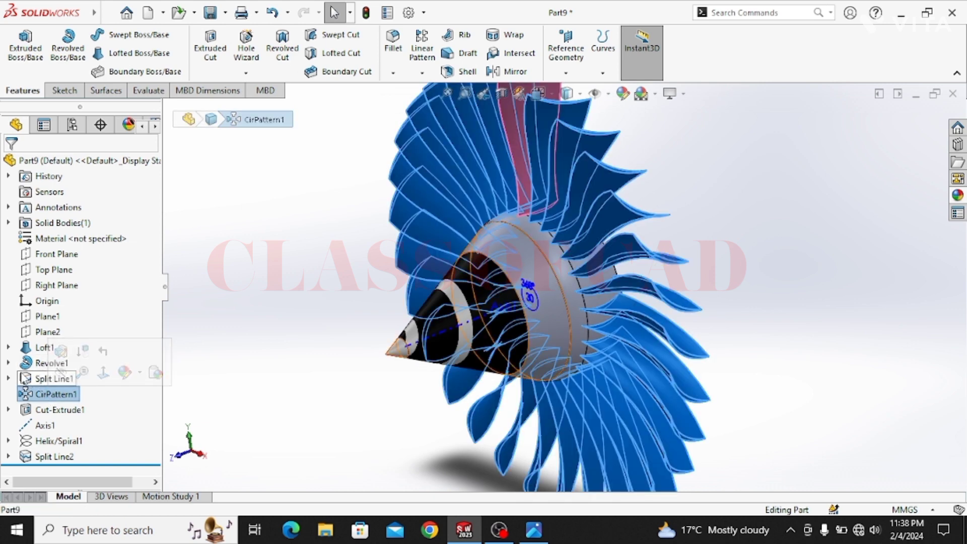
{"action": "left_click", "coordinate": [34, 348], "text": "ctrl"}
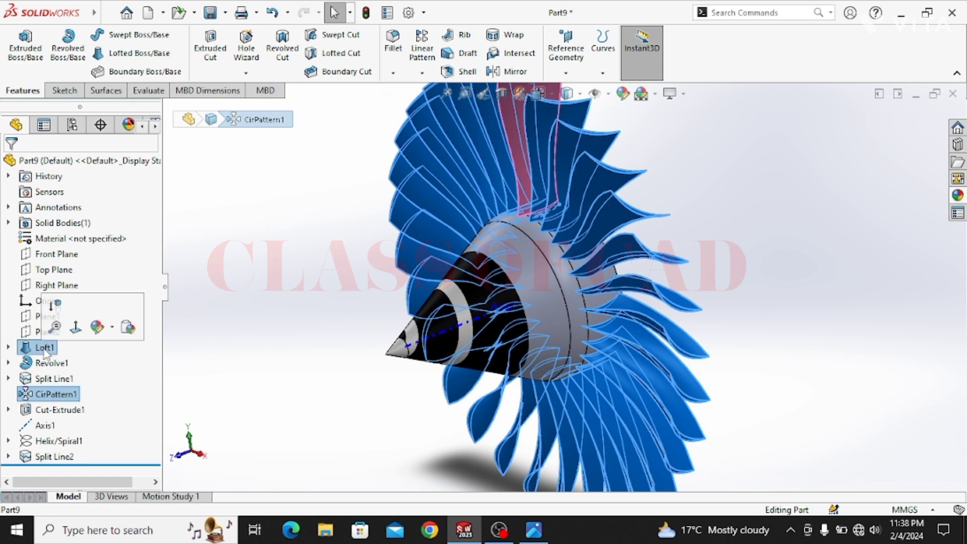
{"action": "left_click", "coordinate": [97, 328]}
{"action": "left_click", "coordinate": [108, 361]}
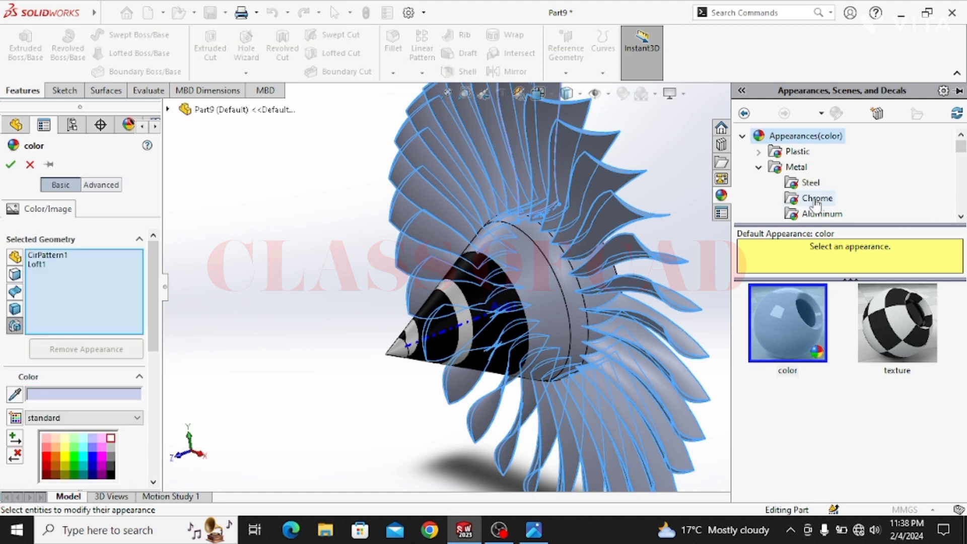
{"action": "left_click", "coordinate": [796, 168]}
{"action": "scroll", "coordinate": [807, 189], "scroll_direction": "down", "scroll_amount": 3}
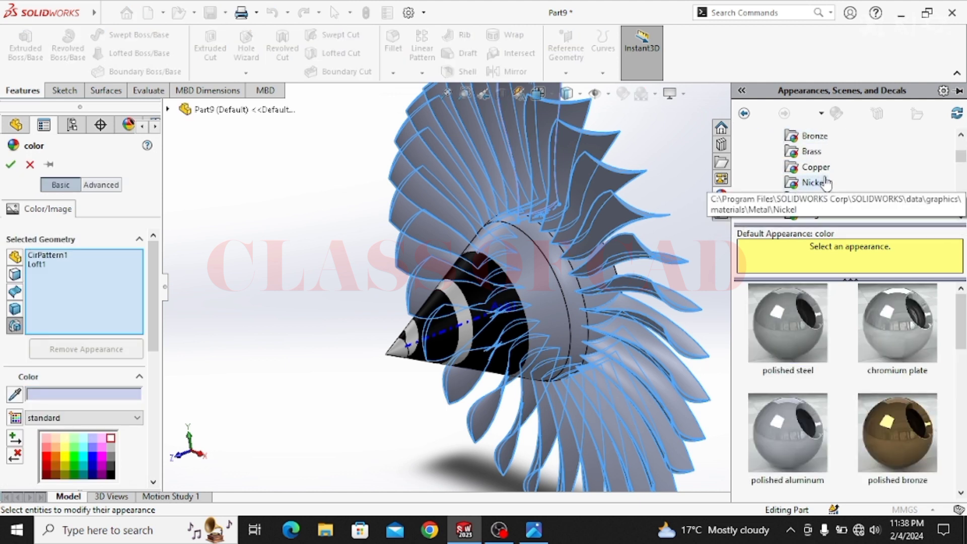
{"action": "scroll", "coordinate": [822, 190], "scroll_direction": "down", "scroll_amount": 1}
{"action": "left_click", "coordinate": [833, 204]}
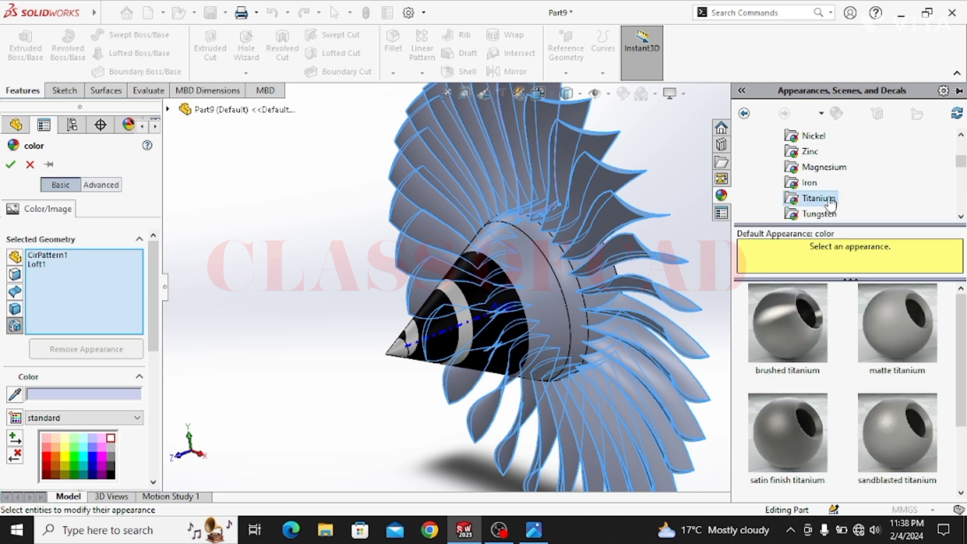
{"action": "left_click", "coordinate": [817, 339]}
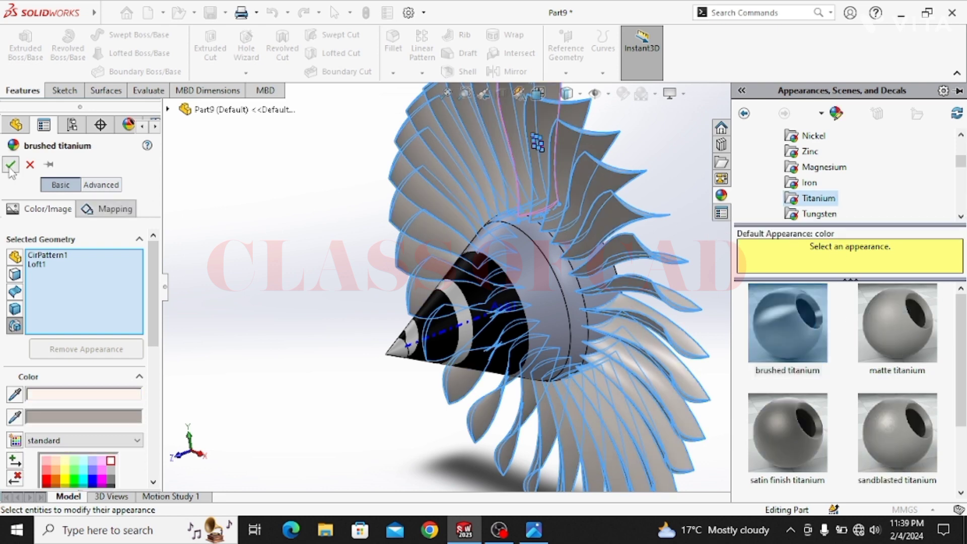
{"action": "left_click", "coordinate": [10, 167]}
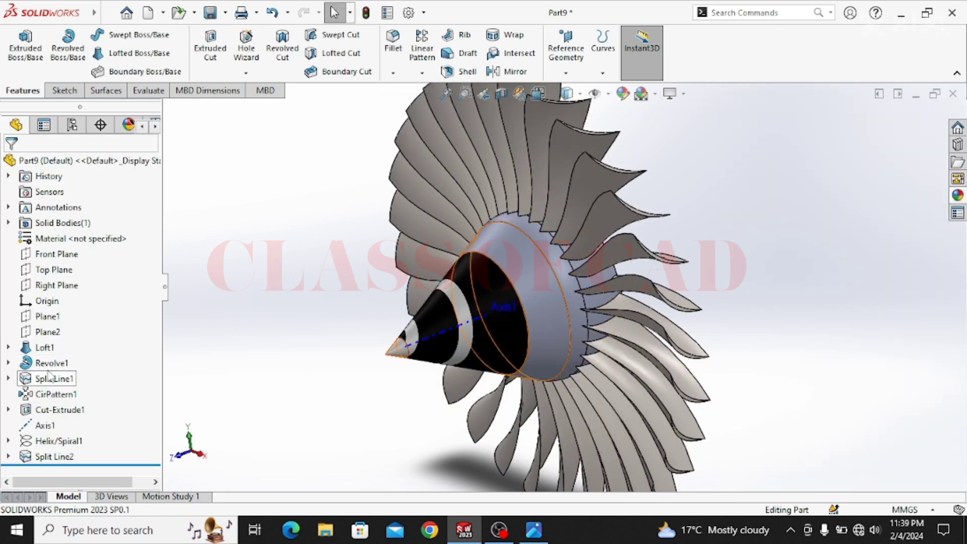
- Colour the revolved hub feature grey using the standard colour palette
{"action": "left_click", "coordinate": [51, 363]}
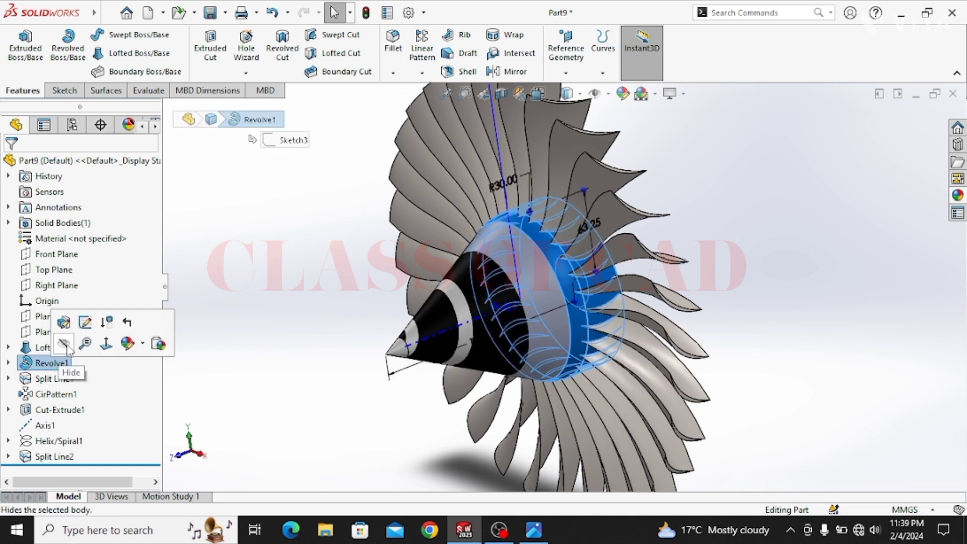
{"action": "left_click", "coordinate": [44, 362]}
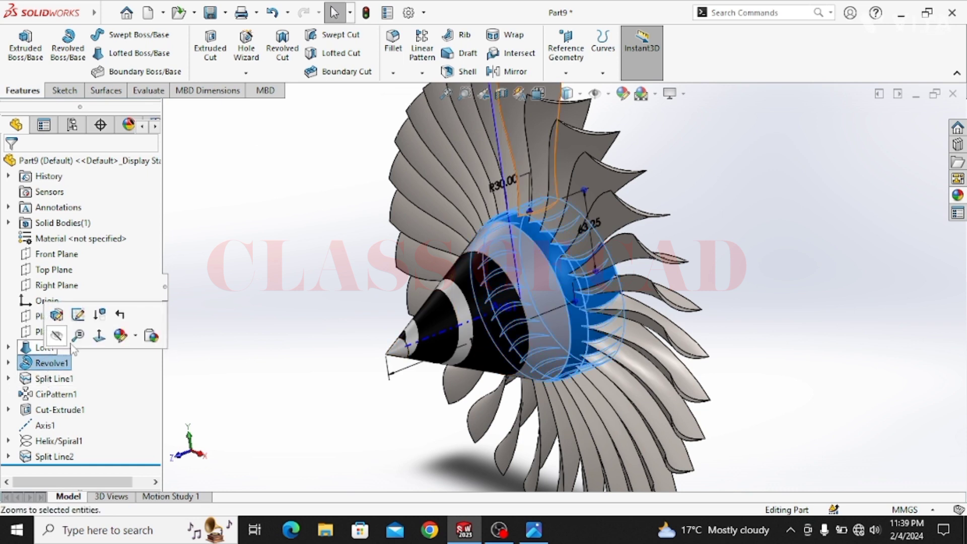
{"action": "left_click", "coordinate": [120, 335]}
{"action": "left_click", "coordinate": [141, 375]}
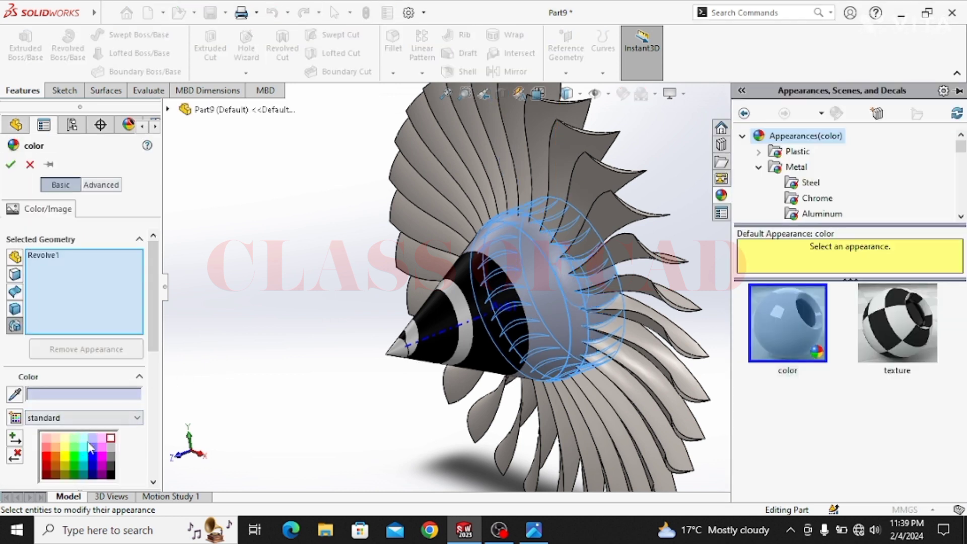
{"action": "left_click", "coordinate": [111, 448]}
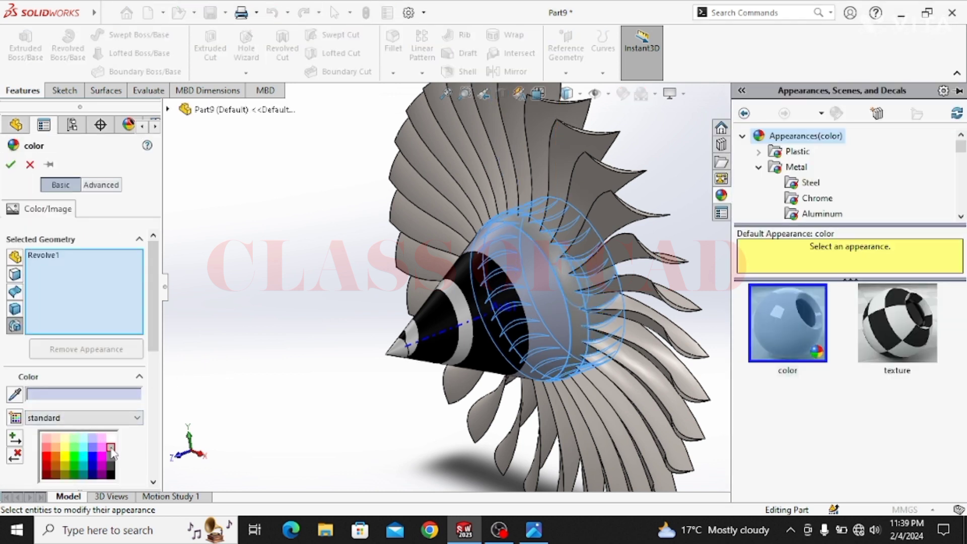
{"action": "left_click", "coordinate": [11, 165]}
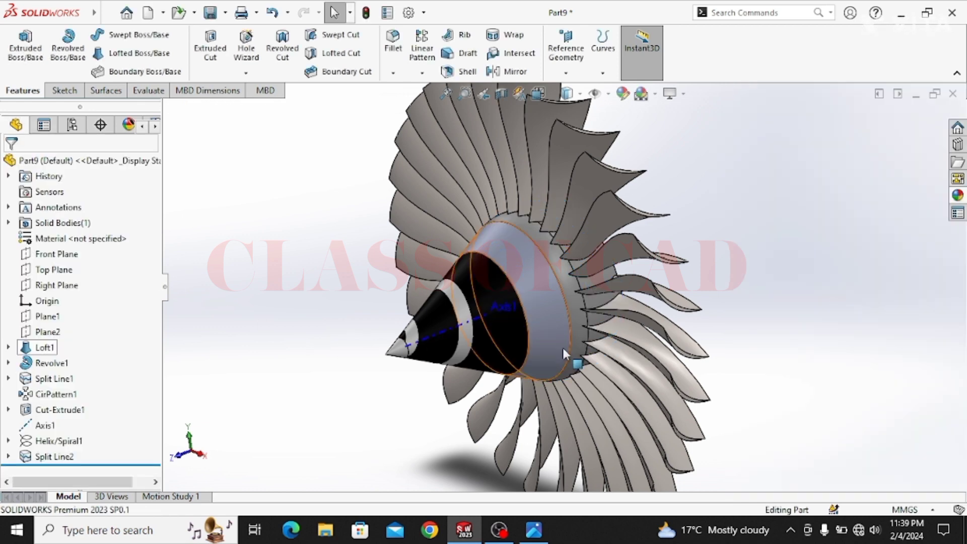
- Hide the reference axis running through the fan's nose cone
{"action": "key", "text": "ctrl+7"}
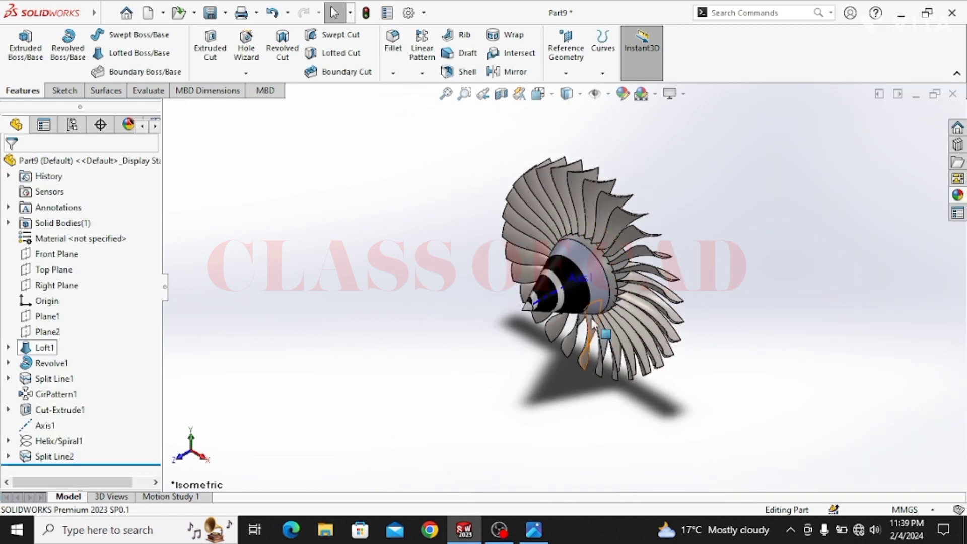
{"action": "scroll", "coordinate": [577, 288], "scroll_direction": "down", "scroll_amount": 3}
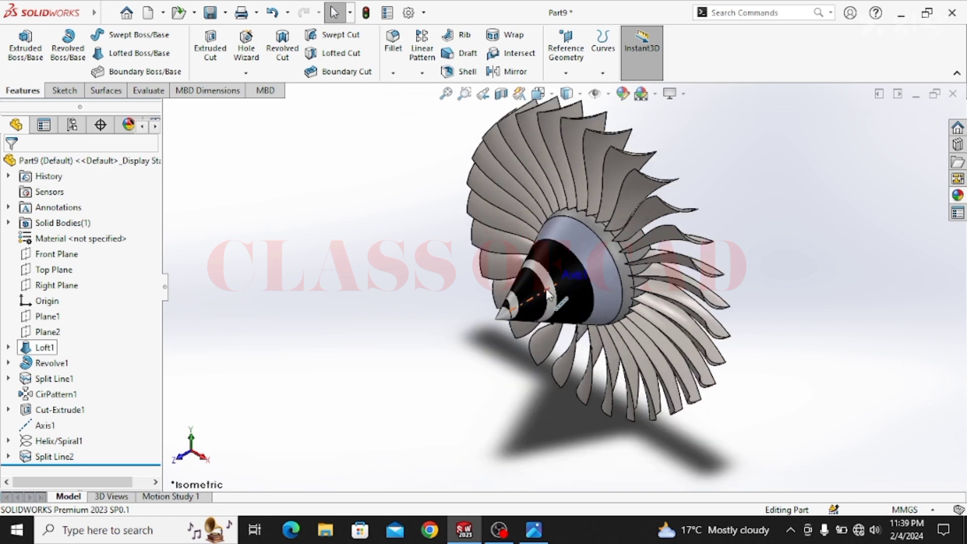
{"action": "left_click", "coordinate": [555, 285]}
{"action": "left_click", "coordinate": [611, 255]}
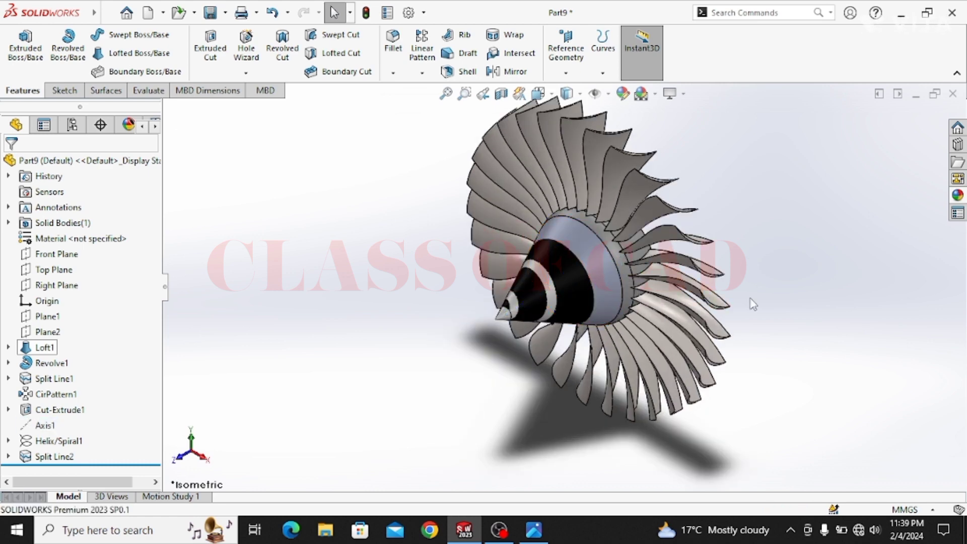
- Save the fan as Part3 in the JET folder, replacing the existing file, and close the part
{"action": "key", "text": "ctrl+s"}
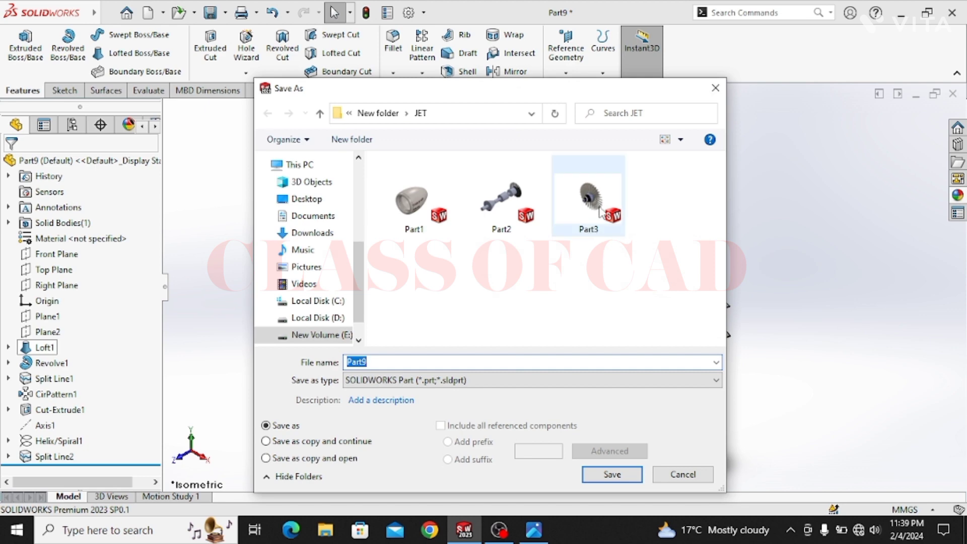
{"action": "left_click", "coordinate": [601, 211]}
{"action": "left_click", "coordinate": [612, 474]}
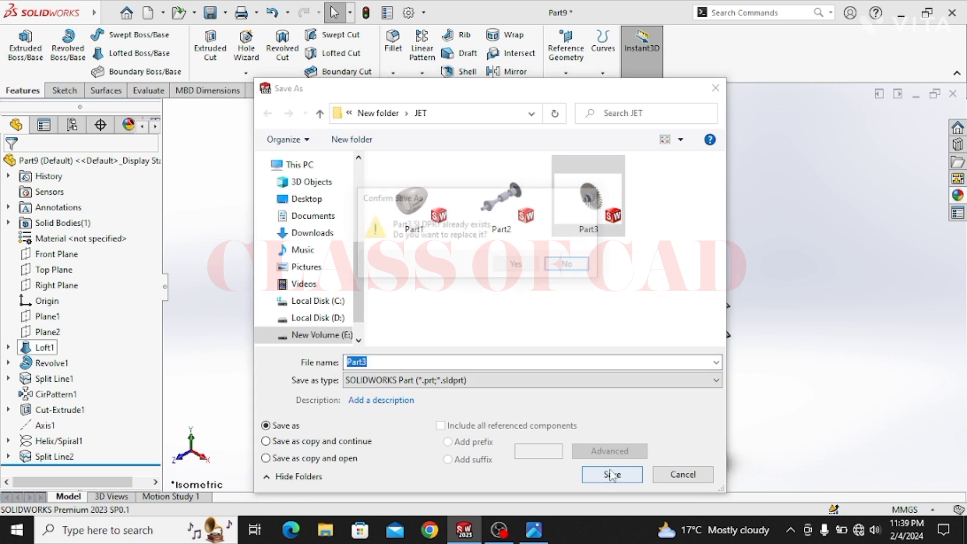
{"action": "left_click", "coordinate": [507, 269]}
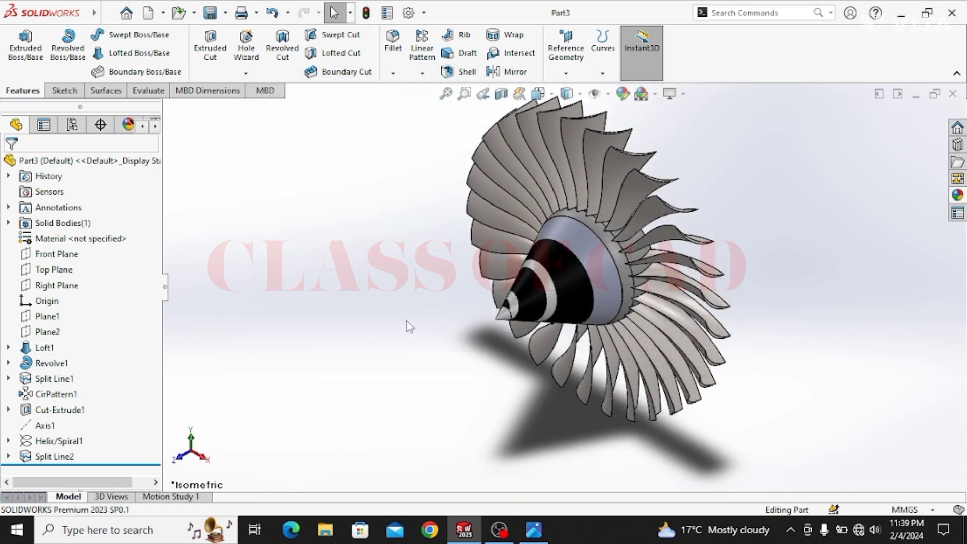
{"action": "left_click", "coordinate": [953, 95]}
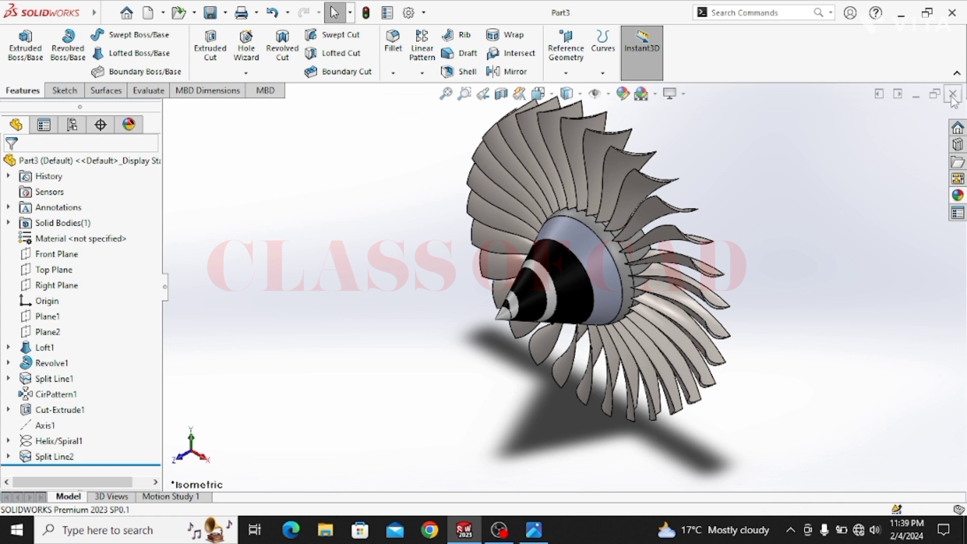
- Create a new assembly and place Part1, the engine housing, as its first component
{"action": "left_click", "coordinate": [127, 18]}
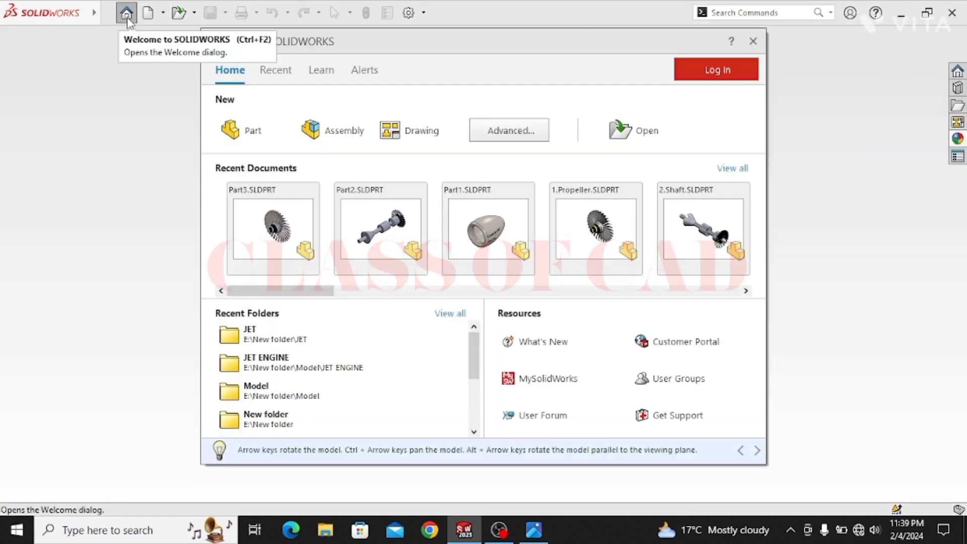
{"action": "left_click", "coordinate": [326, 140]}
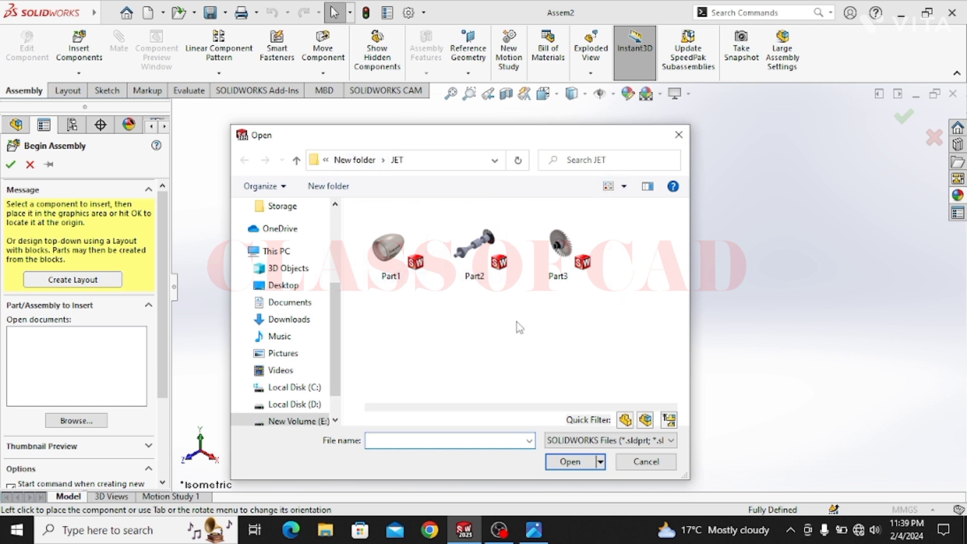
{"action": "left_click", "coordinate": [383, 259]}
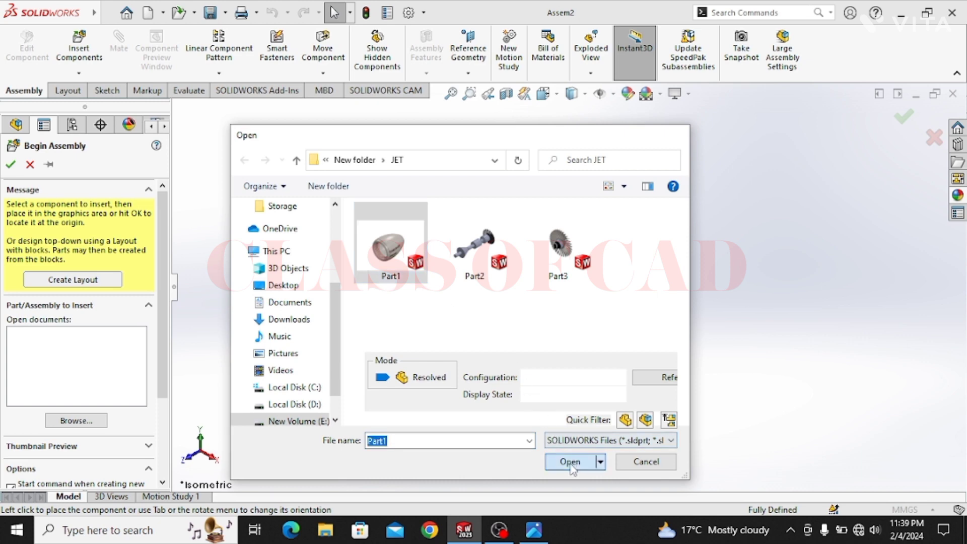
{"action": "left_click", "coordinate": [570, 462]}
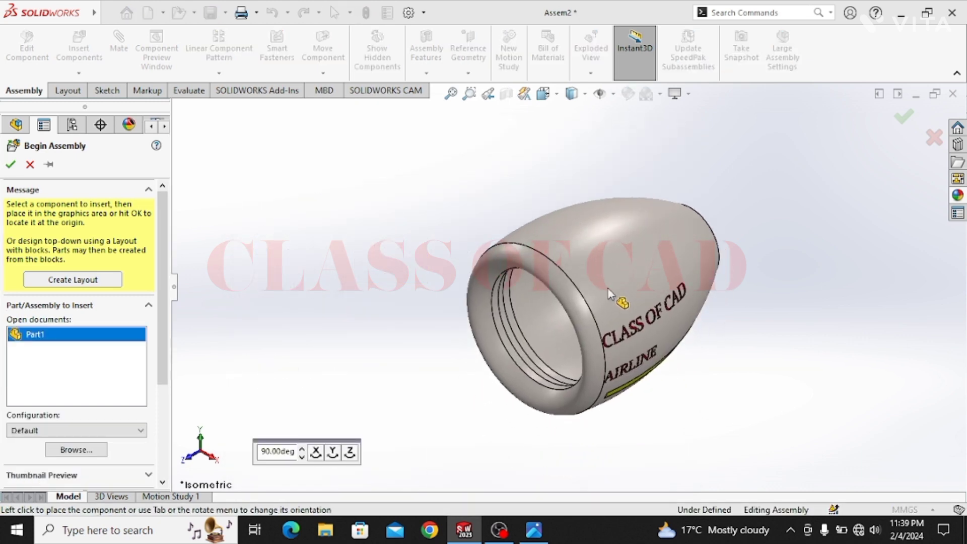
{"action": "left_click", "coordinate": [462, 377]}
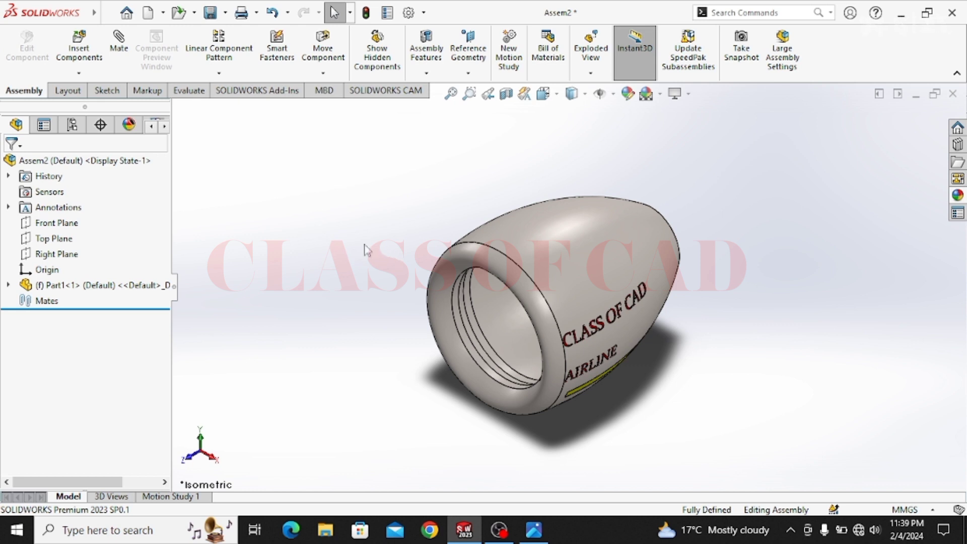
- Insert Part2, the shaft, into the assembly and place it in front of the housing's open end
{"action": "middle_click_drag", "start_coordinate": [585, 296], "coordinate": [608, 287], "text": "ctrl"}
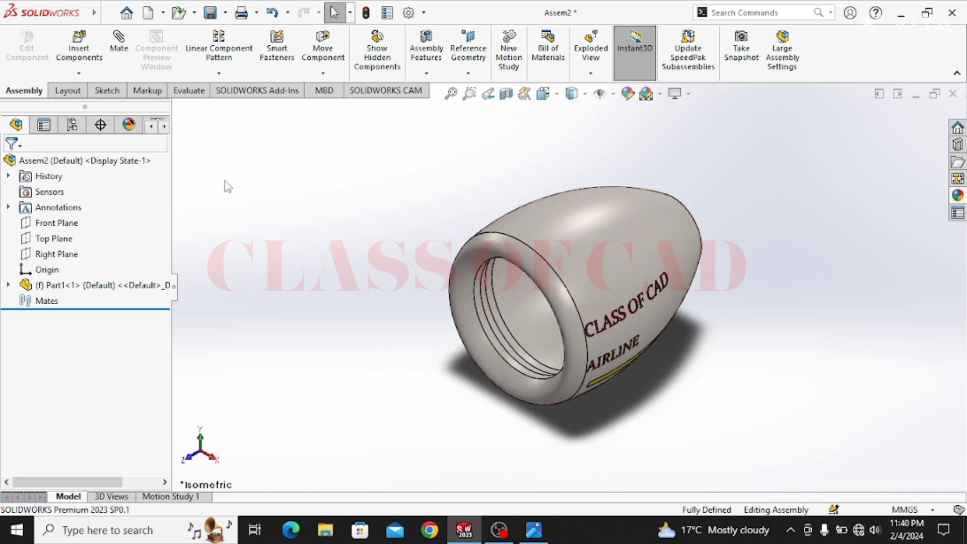
{"action": "middle_click_drag", "start_coordinate": [400, 245], "coordinate": [381, 241], "text": "ctrl"}
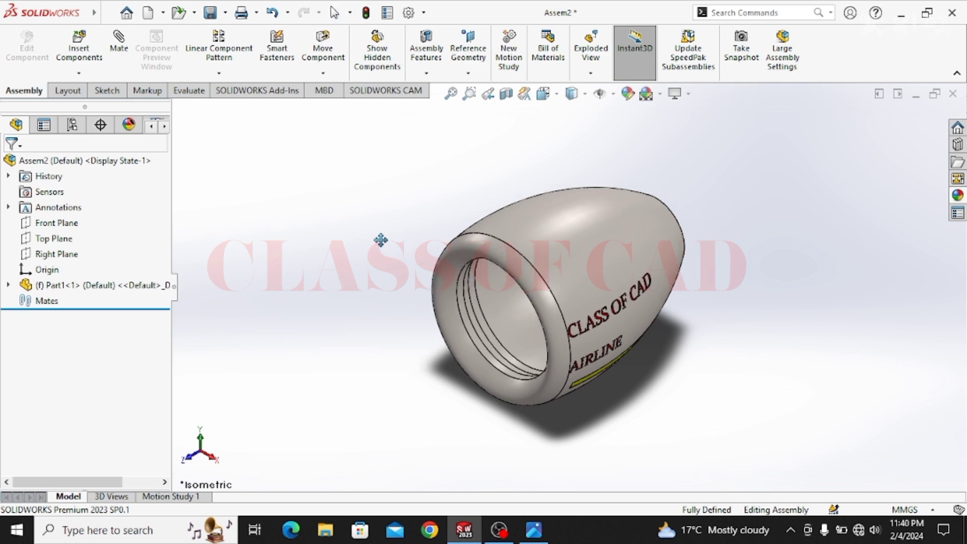
{"action": "left_click", "coordinate": [79, 51]}
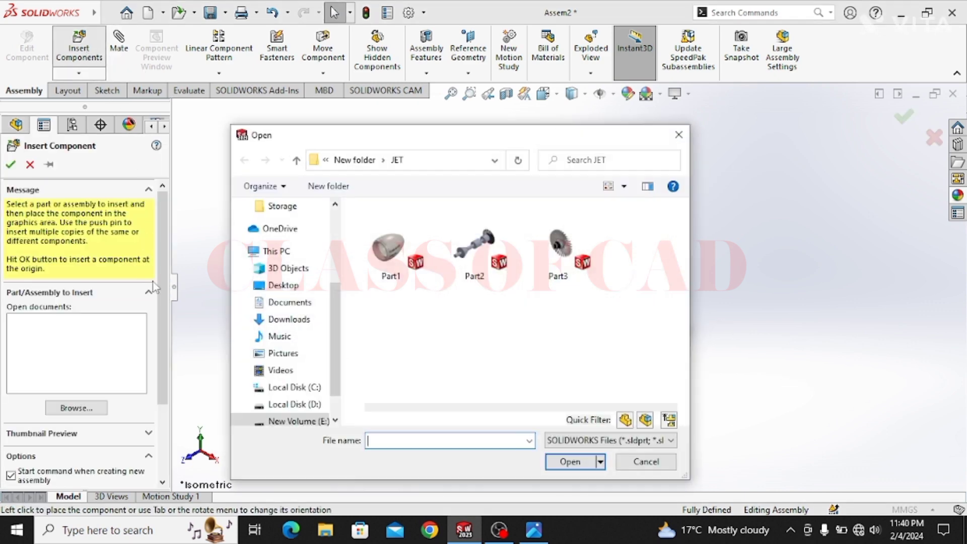
{"action": "left_click", "coordinate": [456, 252]}
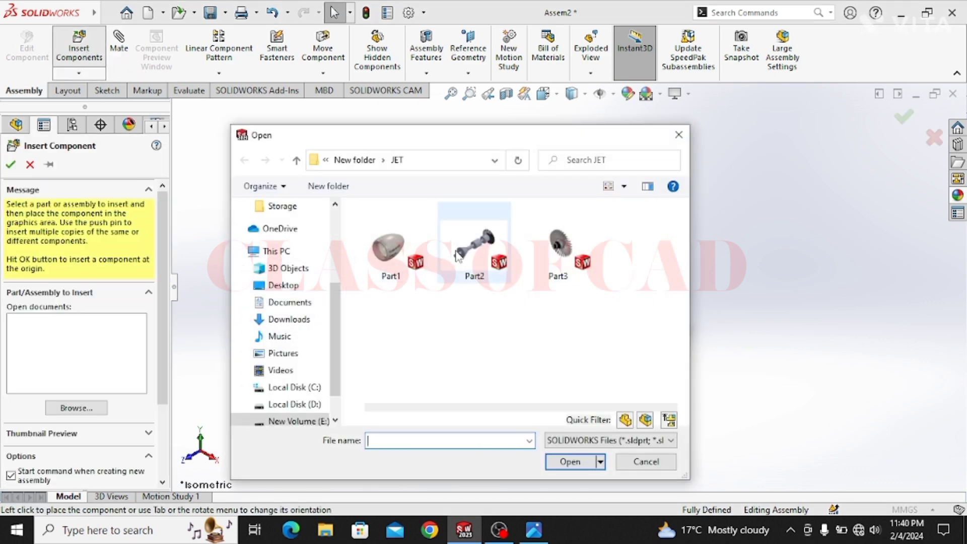
{"action": "left_click", "coordinate": [570, 463]}
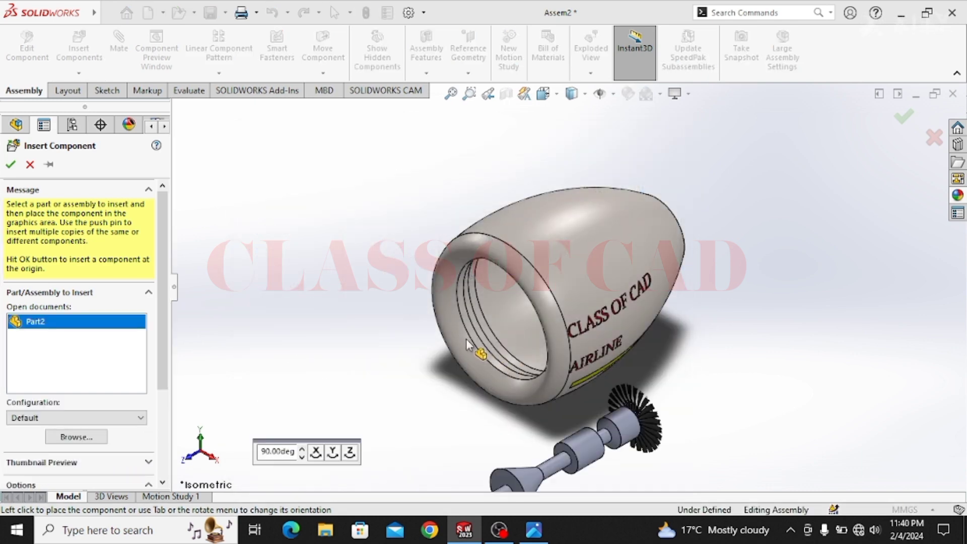
{"action": "left_click", "coordinate": [406, 313]}
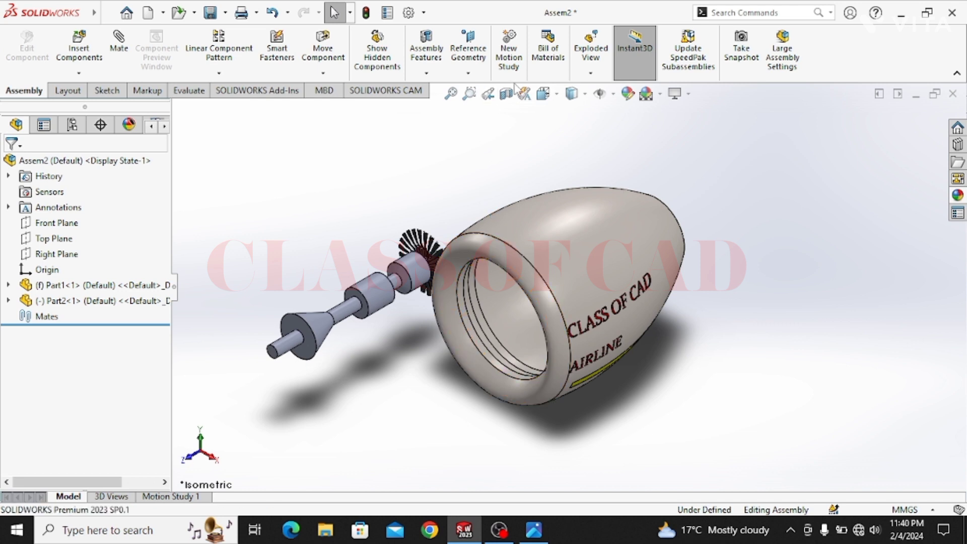
- Show the reference axes and mate the Part2 shaft axis coincident with the Part1 housing axis
{"action": "left_click", "coordinate": [613, 95]}
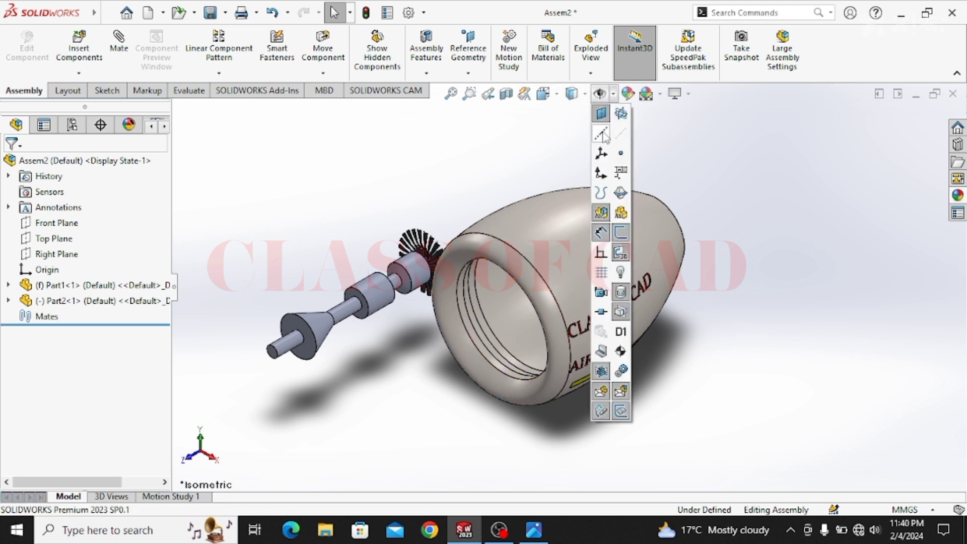
{"action": "left_click", "coordinate": [787, 220]}
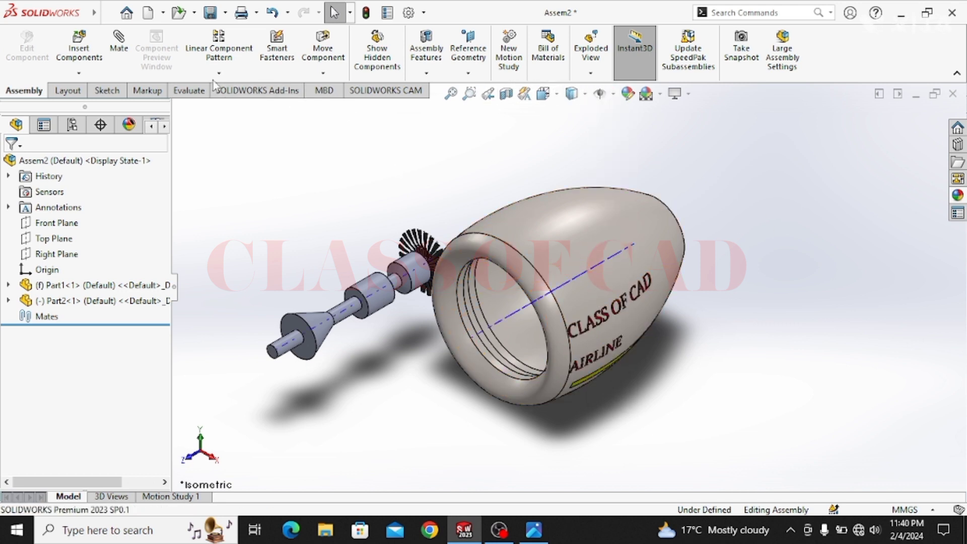
{"action": "left_click", "coordinate": [292, 347]}
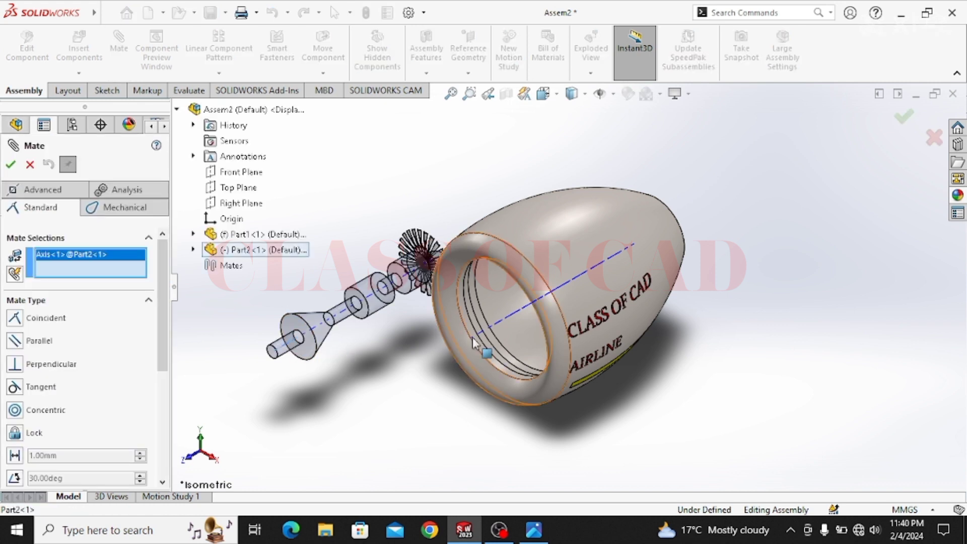
{"action": "left_click", "coordinate": [500, 324]}
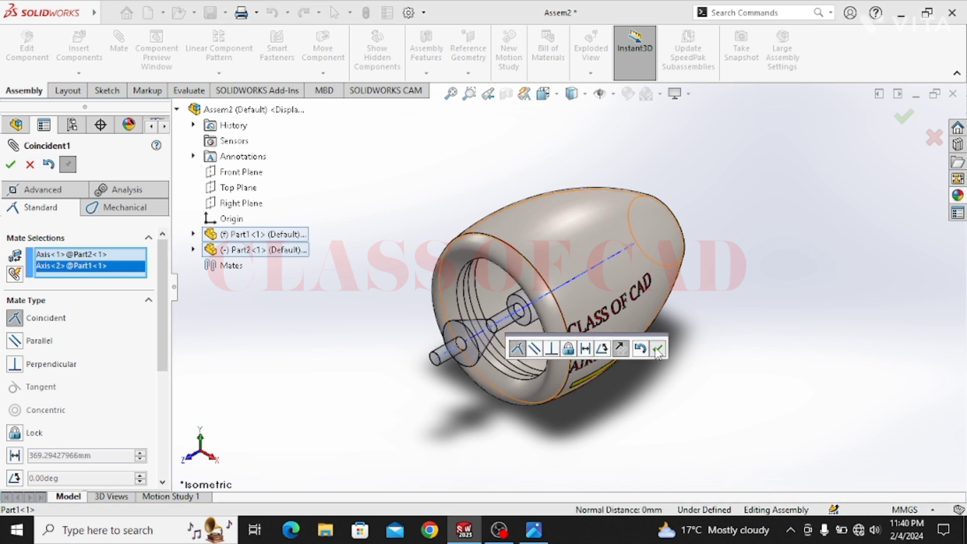
{"action": "left_click", "coordinate": [658, 349]}
- Slide the shaft along the common axis until its bladed end sits in the housing's rear opening, and finish mating
{"action": "middle_click_drag", "start_coordinate": [681, 386], "coordinate": [508, 322]}
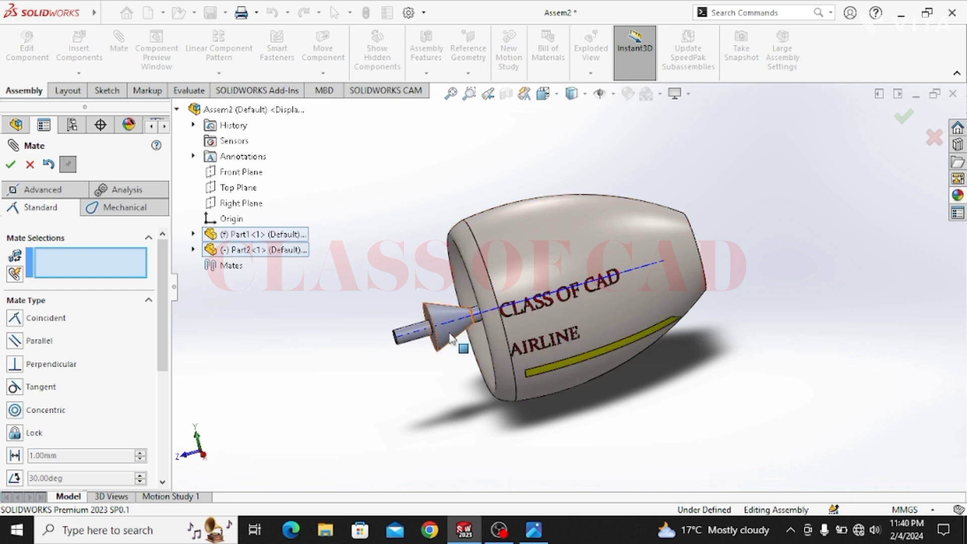
{"action": "left_click_drag", "start_coordinate": [476, 324], "coordinate": [541, 312]}
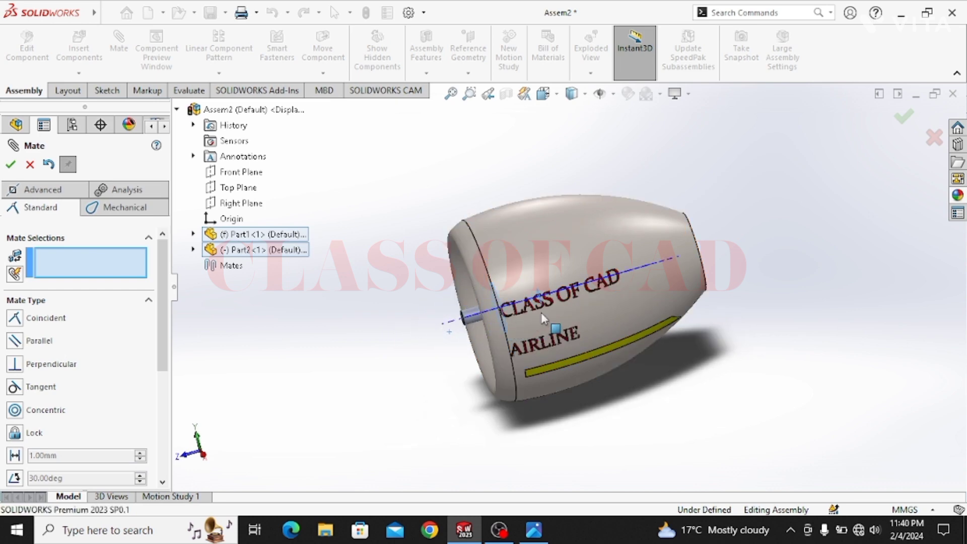
{"action": "middle_click_drag", "start_coordinate": [542, 313], "coordinate": [656, 340]}
{"action": "scroll", "coordinate": [635, 294], "scroll_direction": "down", "scroll_amount": 3}
{"action": "middle_click_drag", "start_coordinate": [624, 297], "coordinate": [651, 304]}
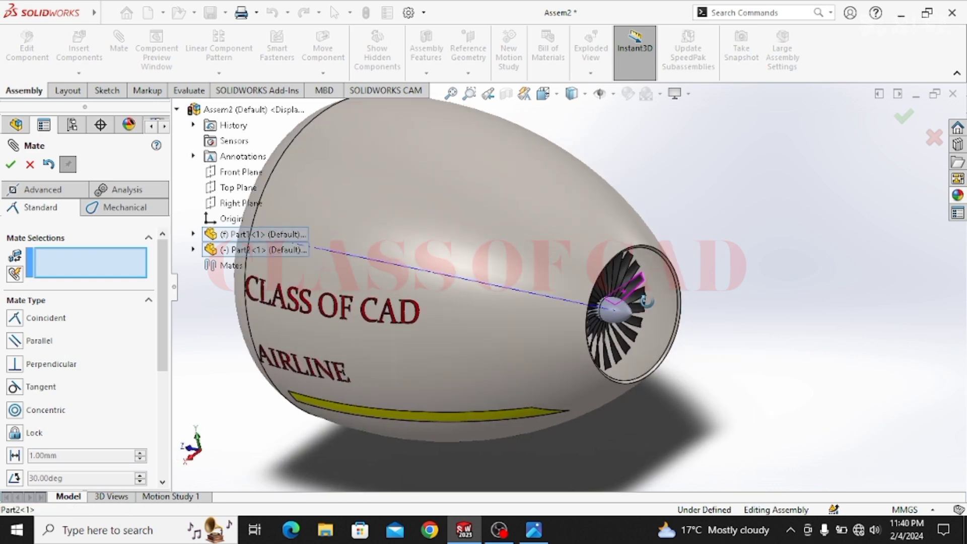
{"action": "left_click_drag", "start_coordinate": [629, 308], "coordinate": [674, 312]}
{"action": "scroll", "coordinate": [633, 319], "scroll_direction": "down", "scroll_amount": 3}
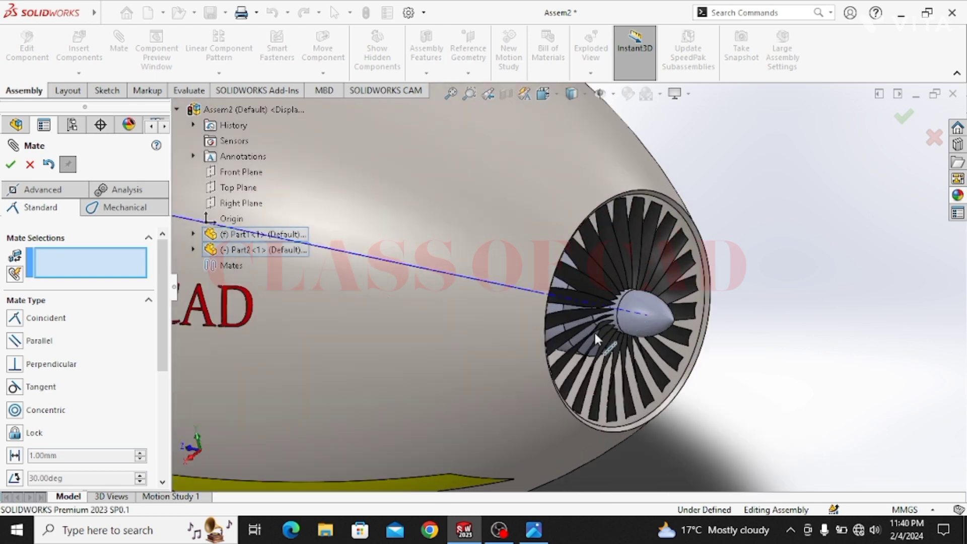
{"action": "middle_click_drag", "start_coordinate": [598, 337], "coordinate": [618, 336]}
{"action": "scroll", "coordinate": [616, 341], "scroll_direction": "up", "scroll_amount": 3}
{"action": "middle_click_drag", "start_coordinate": [551, 354], "coordinate": [664, 375], "text": "ctrl"}
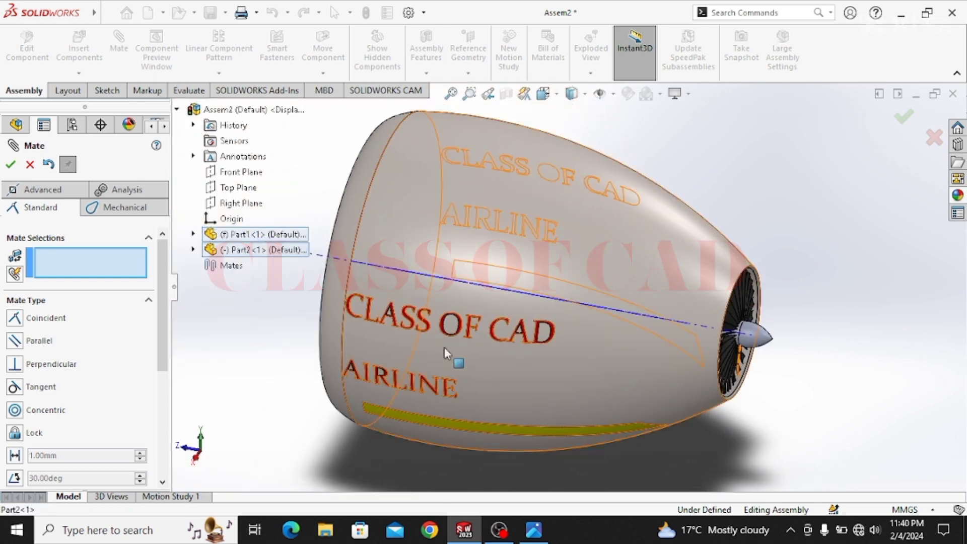
{"action": "mouse_move", "coordinate": [447, 352]}
{"action": "middle_mouse_down"}
{"action": "mouse_move", "coordinate": [525, 401]}
{"action": "mouse_move", "coordinate": [444, 368]}
{"action": "middle_mouse_up"}
{"action": "left_click", "coordinate": [11, 164]}
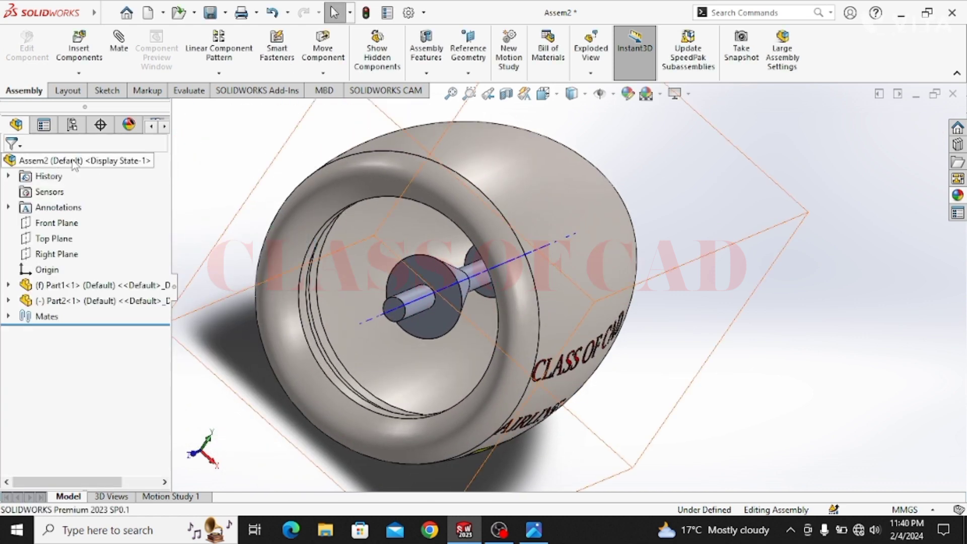
- Try to mate the front end face of the Part2 shaft coincident with the circular edge of the Part1 housing's rear opening
{"action": "left_click", "coordinate": [125, 56]}
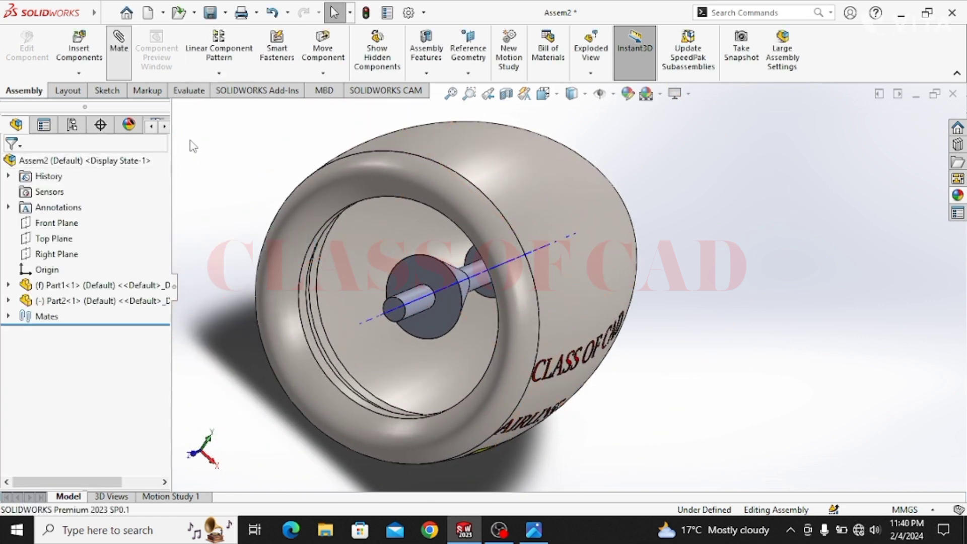
{"action": "left_click", "coordinate": [398, 301]}
{"action": "middle_click_drag", "start_coordinate": [398, 301], "coordinate": [443, 267]}
{"action": "scroll", "coordinate": [702, 319], "scroll_direction": "up", "scroll_amount": 2}
{"action": "scroll", "coordinate": [702, 319], "scroll_direction": "down", "scroll_amount": 2}
{"action": "scroll", "coordinate": [784, 227], "scroll_direction": "down", "scroll_amount": 3}
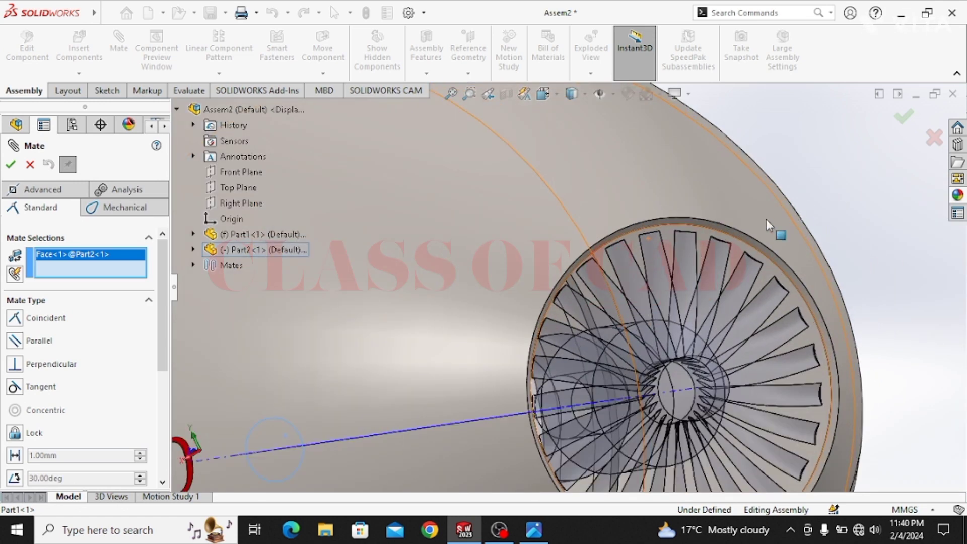
{"action": "left_click", "coordinate": [751, 245]}
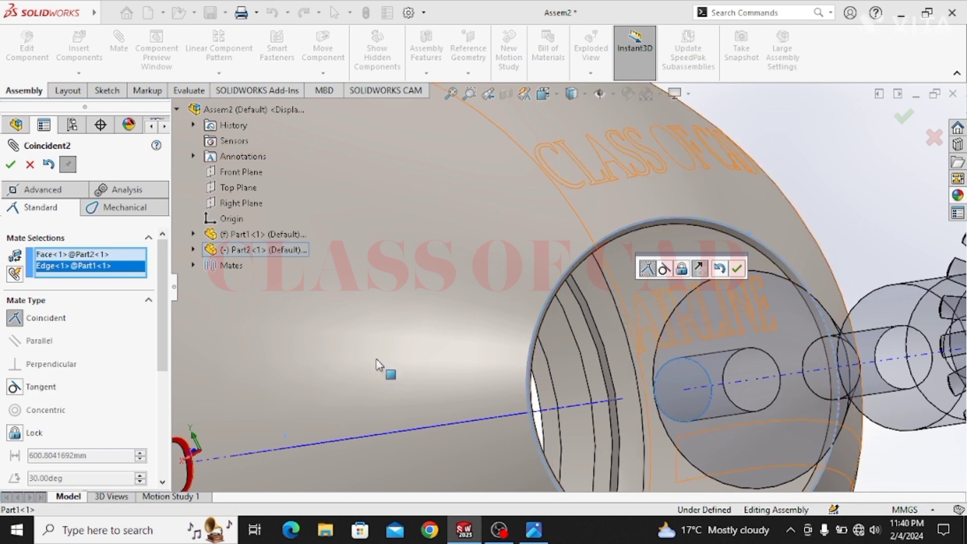
{"action": "scroll", "coordinate": [624, 298], "scroll_direction": "up", "scroll_amount": 1}
{"action": "left_click", "coordinate": [735, 269]}
{"action": "scroll", "coordinate": [558, 295], "scroll_direction": "up", "scroll_amount": 4}
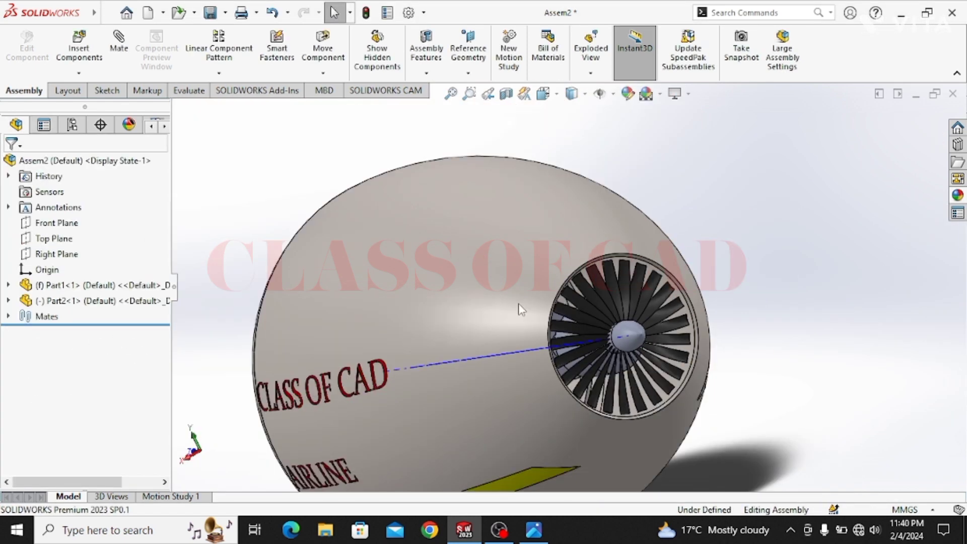
- Insert Part3, the fan, into the assembly and place it in front of the housing's intake opening
{"action": "middle_click_drag", "start_coordinate": [520, 309], "coordinate": [460, 356]}
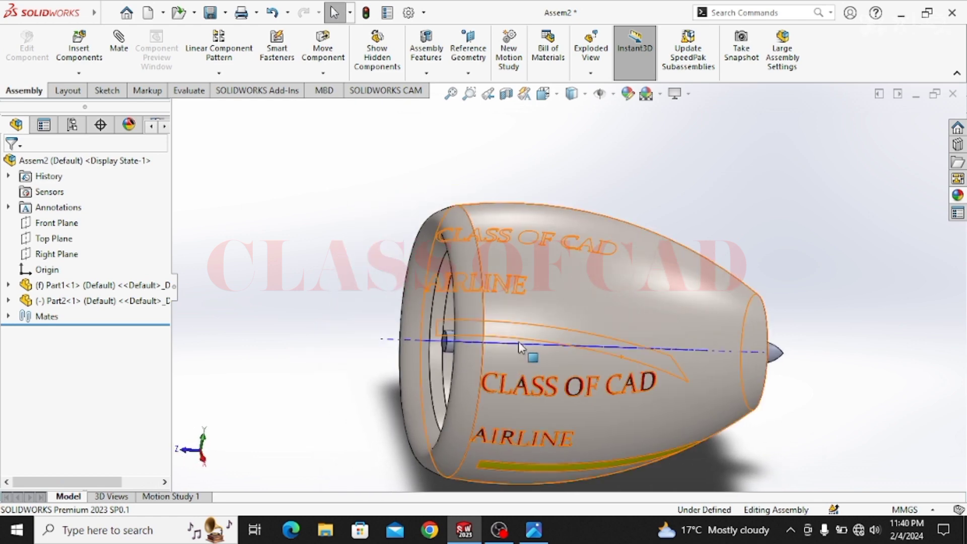
{"action": "middle_click_drag", "start_coordinate": [519, 342], "coordinate": [549, 348]}
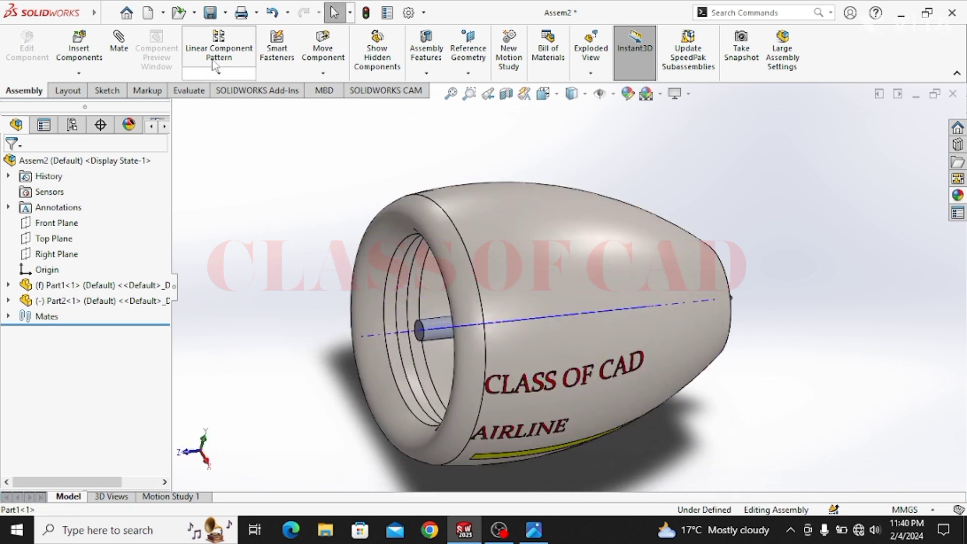
{"action": "left_click", "coordinate": [92, 48]}
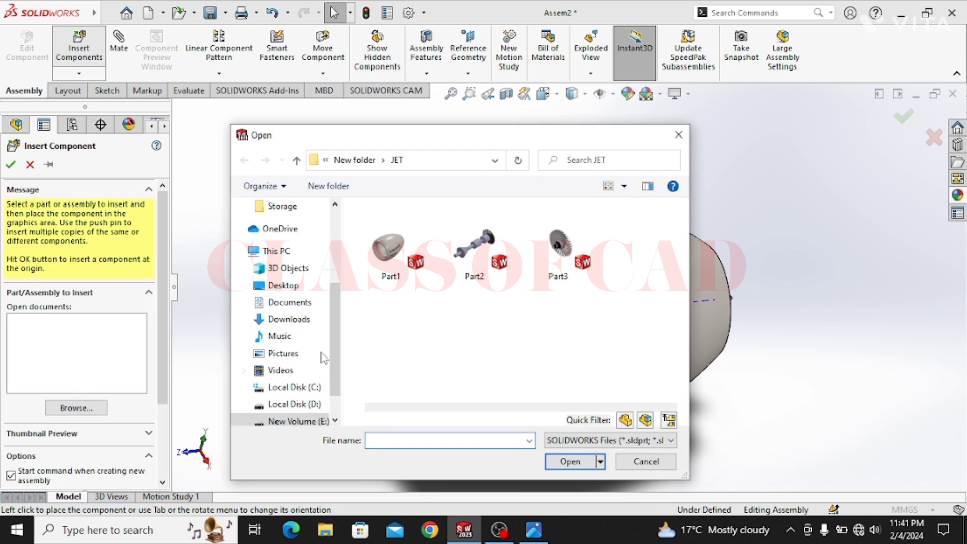
{"action": "left_click", "coordinate": [558, 247]}
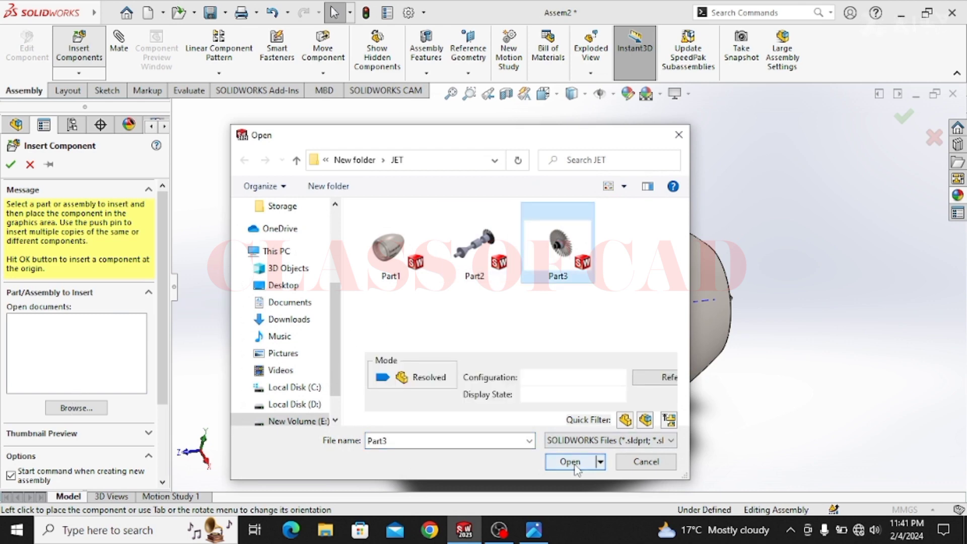
{"action": "left_click", "coordinate": [570, 462]}
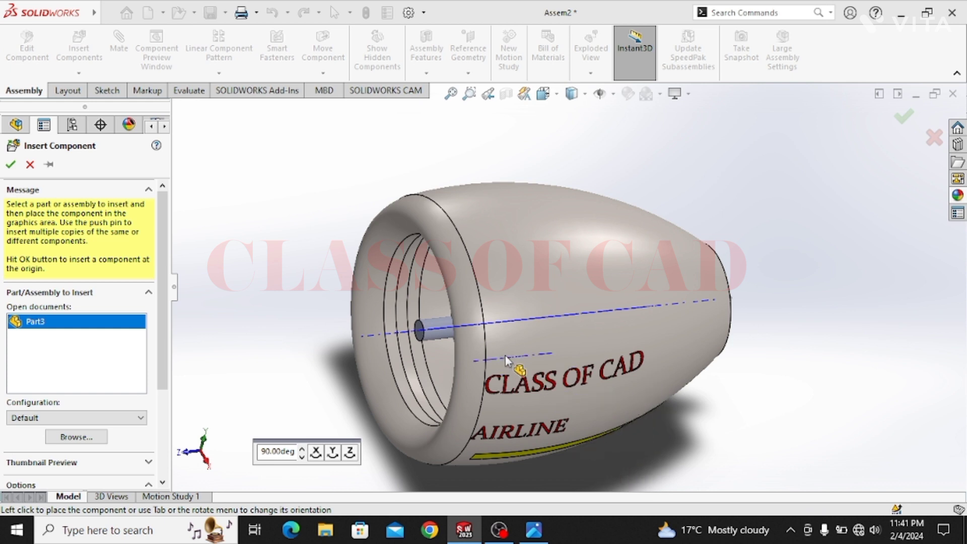
{"action": "left_click", "coordinate": [286, 277]}
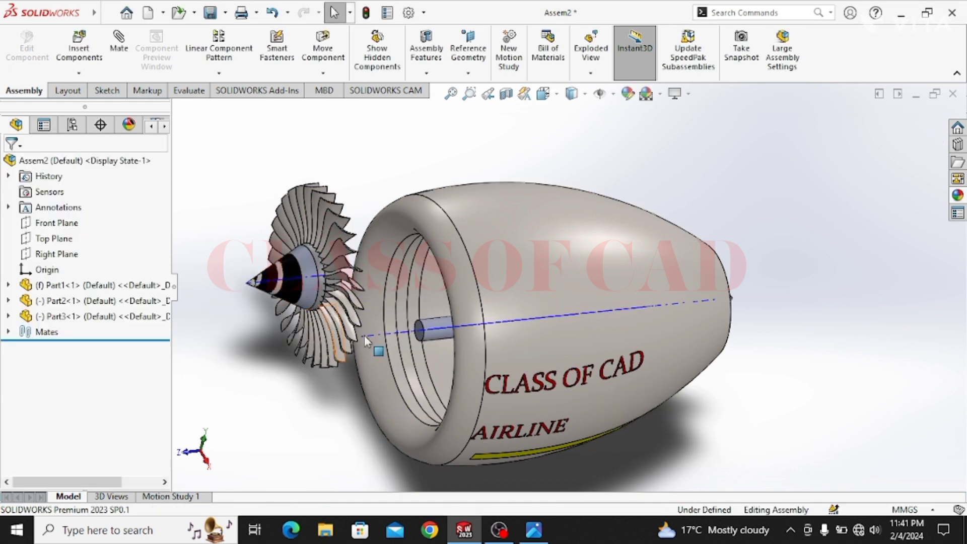
- Mate the front circular edge of the Part2 shaft coincident with the bore edge on the back of the Part3 fan, and finish mating
{"action": "middle_click_drag", "start_coordinate": [382, 346], "coordinate": [477, 405]}
{"action": "left_click", "coordinate": [122, 59]}
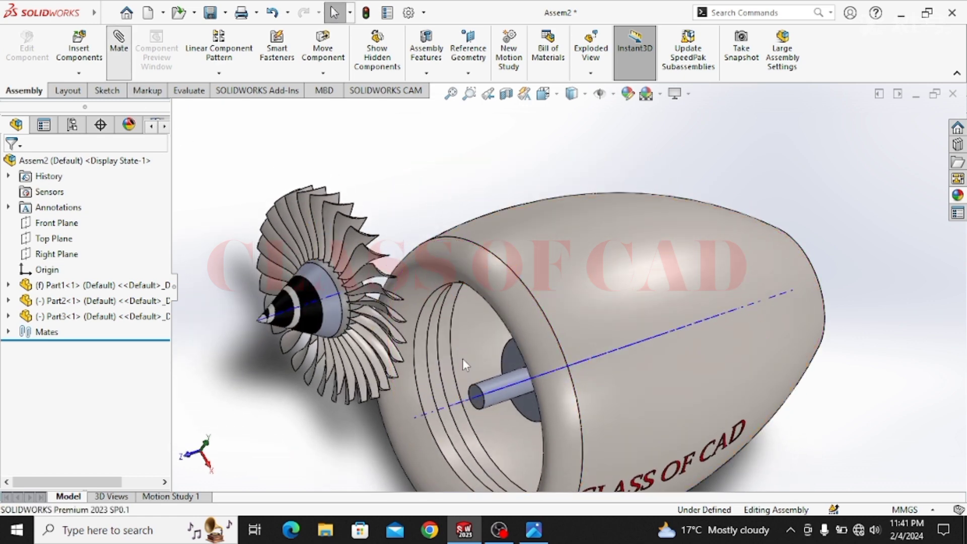
{"action": "left_click", "coordinate": [479, 393]}
{"action": "middle_click_drag", "start_coordinate": [480, 394], "coordinate": [415, 245]}
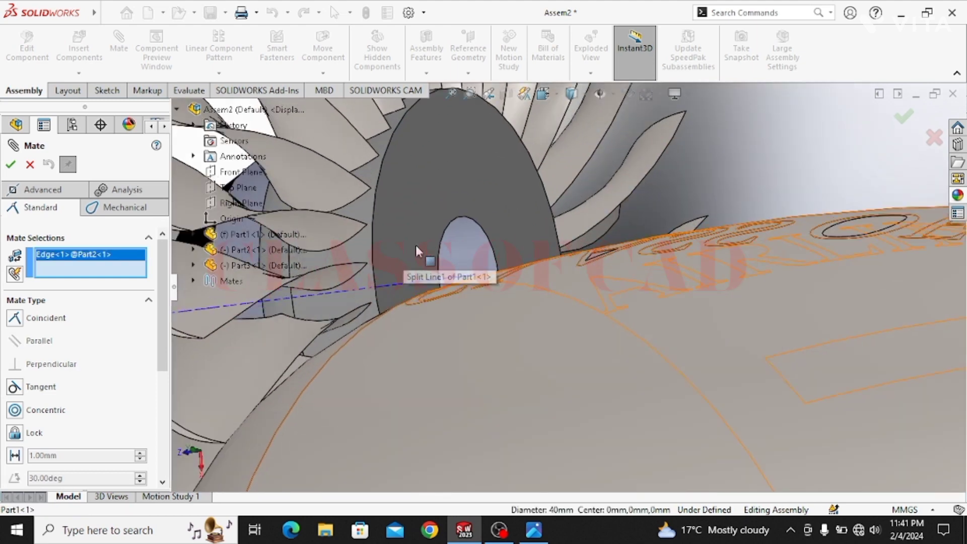
{"action": "left_click", "coordinate": [475, 222]}
{"action": "scroll", "coordinate": [494, 253], "scroll_direction": "up", "scroll_amount": 5}
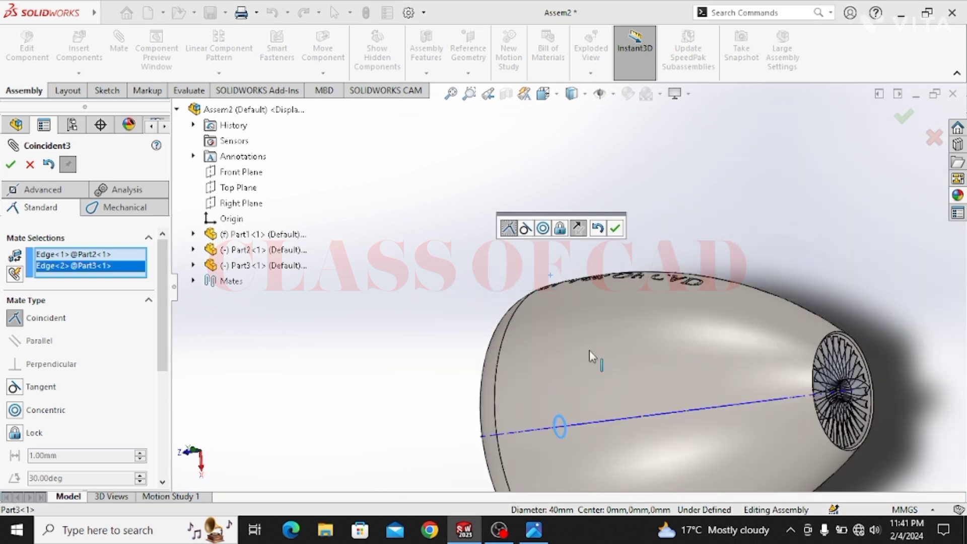
{"action": "mouse_move", "coordinate": [589, 350]}
{"action": "middle_mouse_down"}
{"action": "mouse_move", "coordinate": [646, 300]}
{"action": "mouse_move", "coordinate": [600, 359]}
{"action": "middle_mouse_up"}
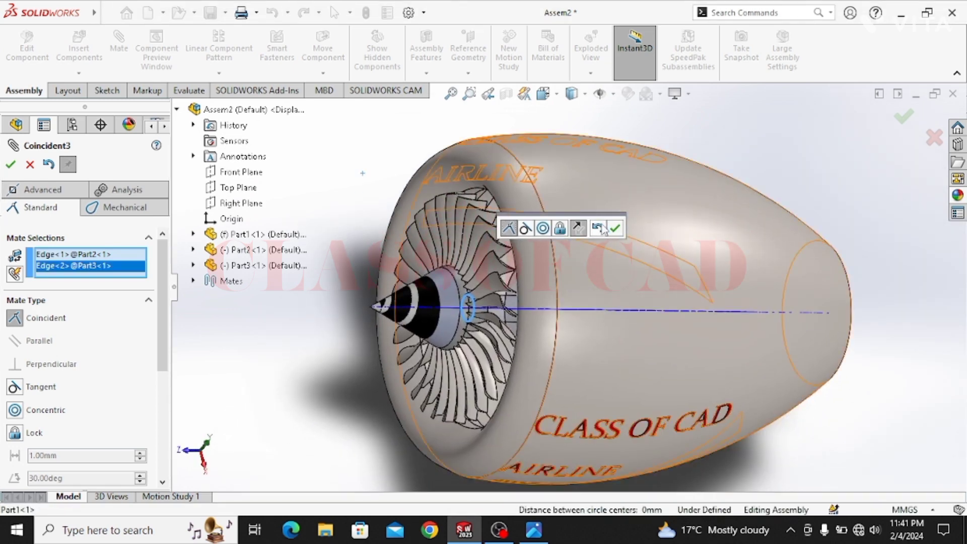
{"action": "left_click", "coordinate": [614, 228]}
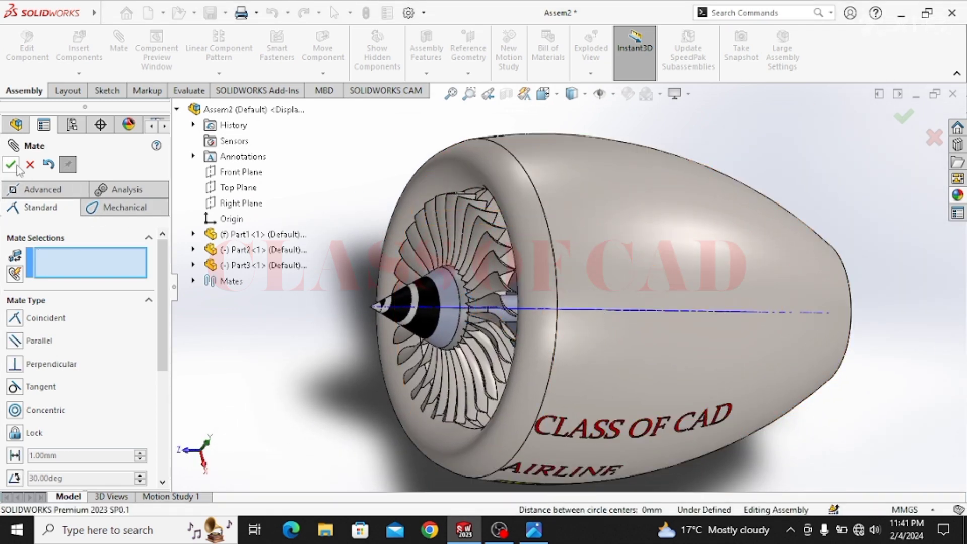
{"action": "left_click", "coordinate": [10, 165]}
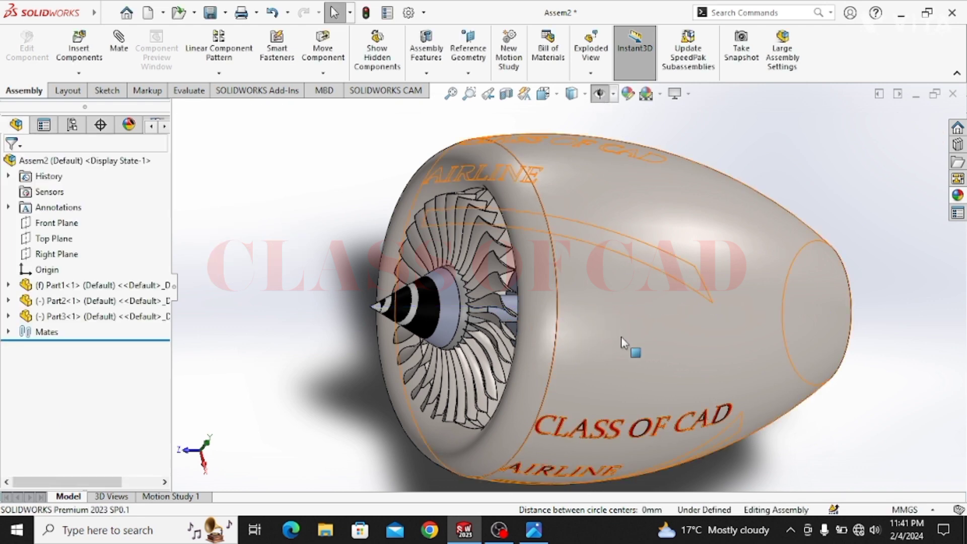
{"action": "key", "text": "ctrl+7"}
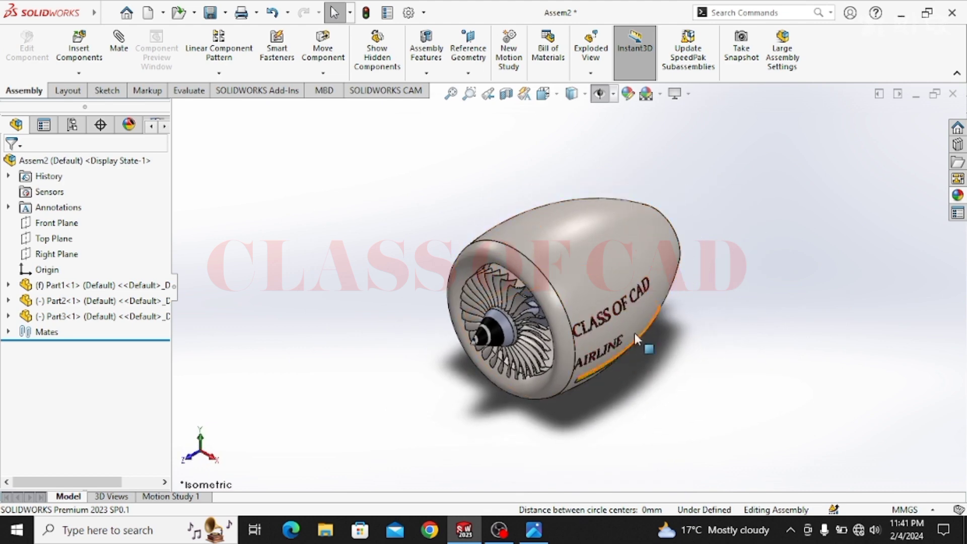